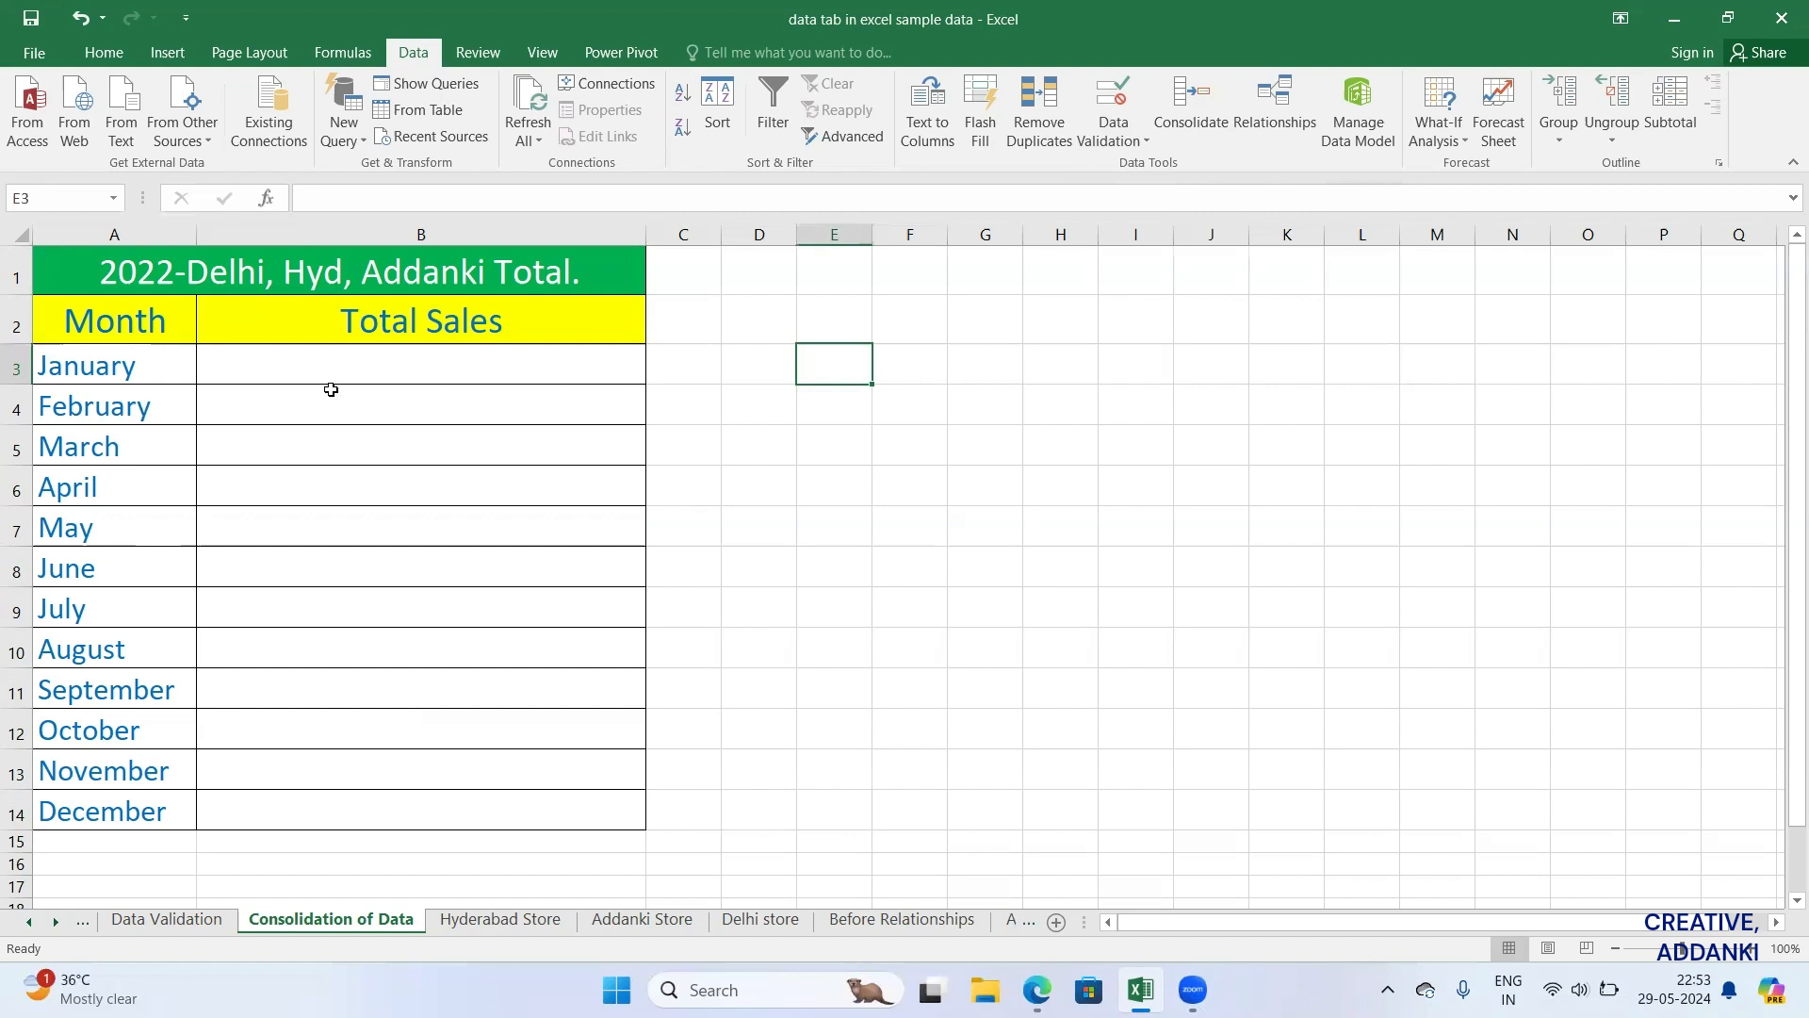
Step: Examine the monthly sales tables on the Hyderabad Store, Addanki Store and Delhi store sheets alongside the Consolidation of Data sheet
click(493, 920)
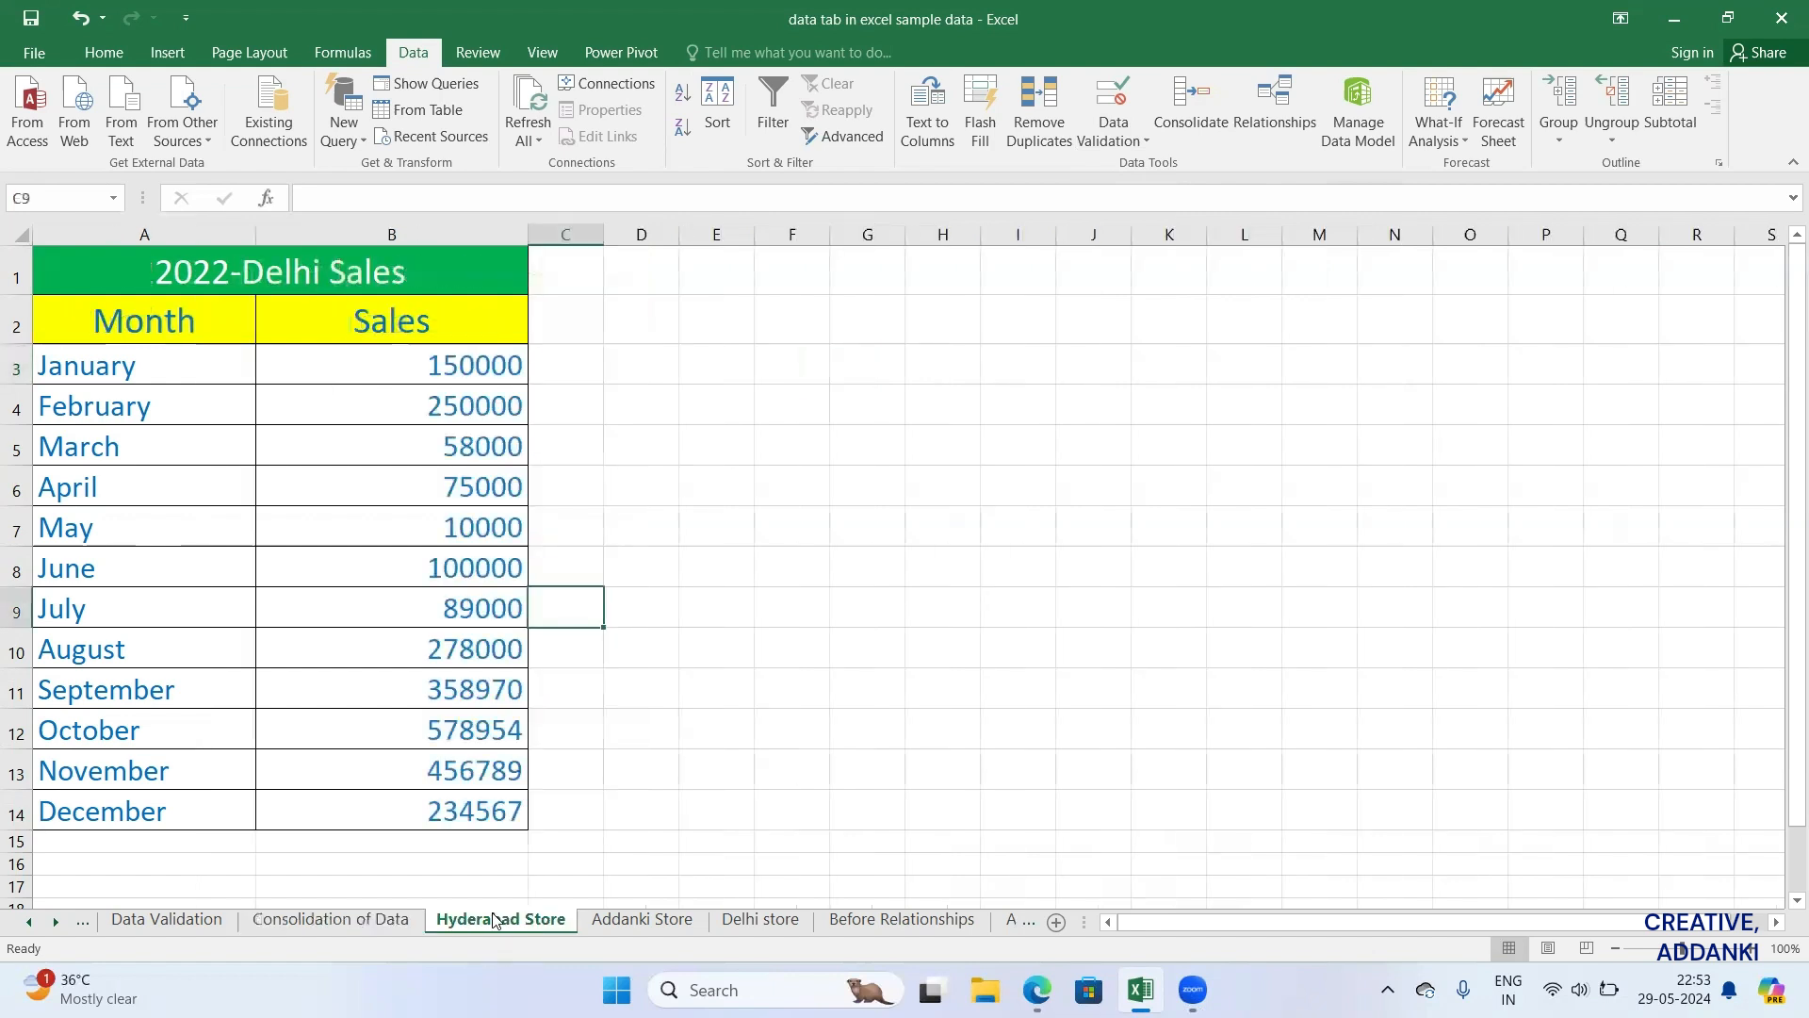
click(633, 919)
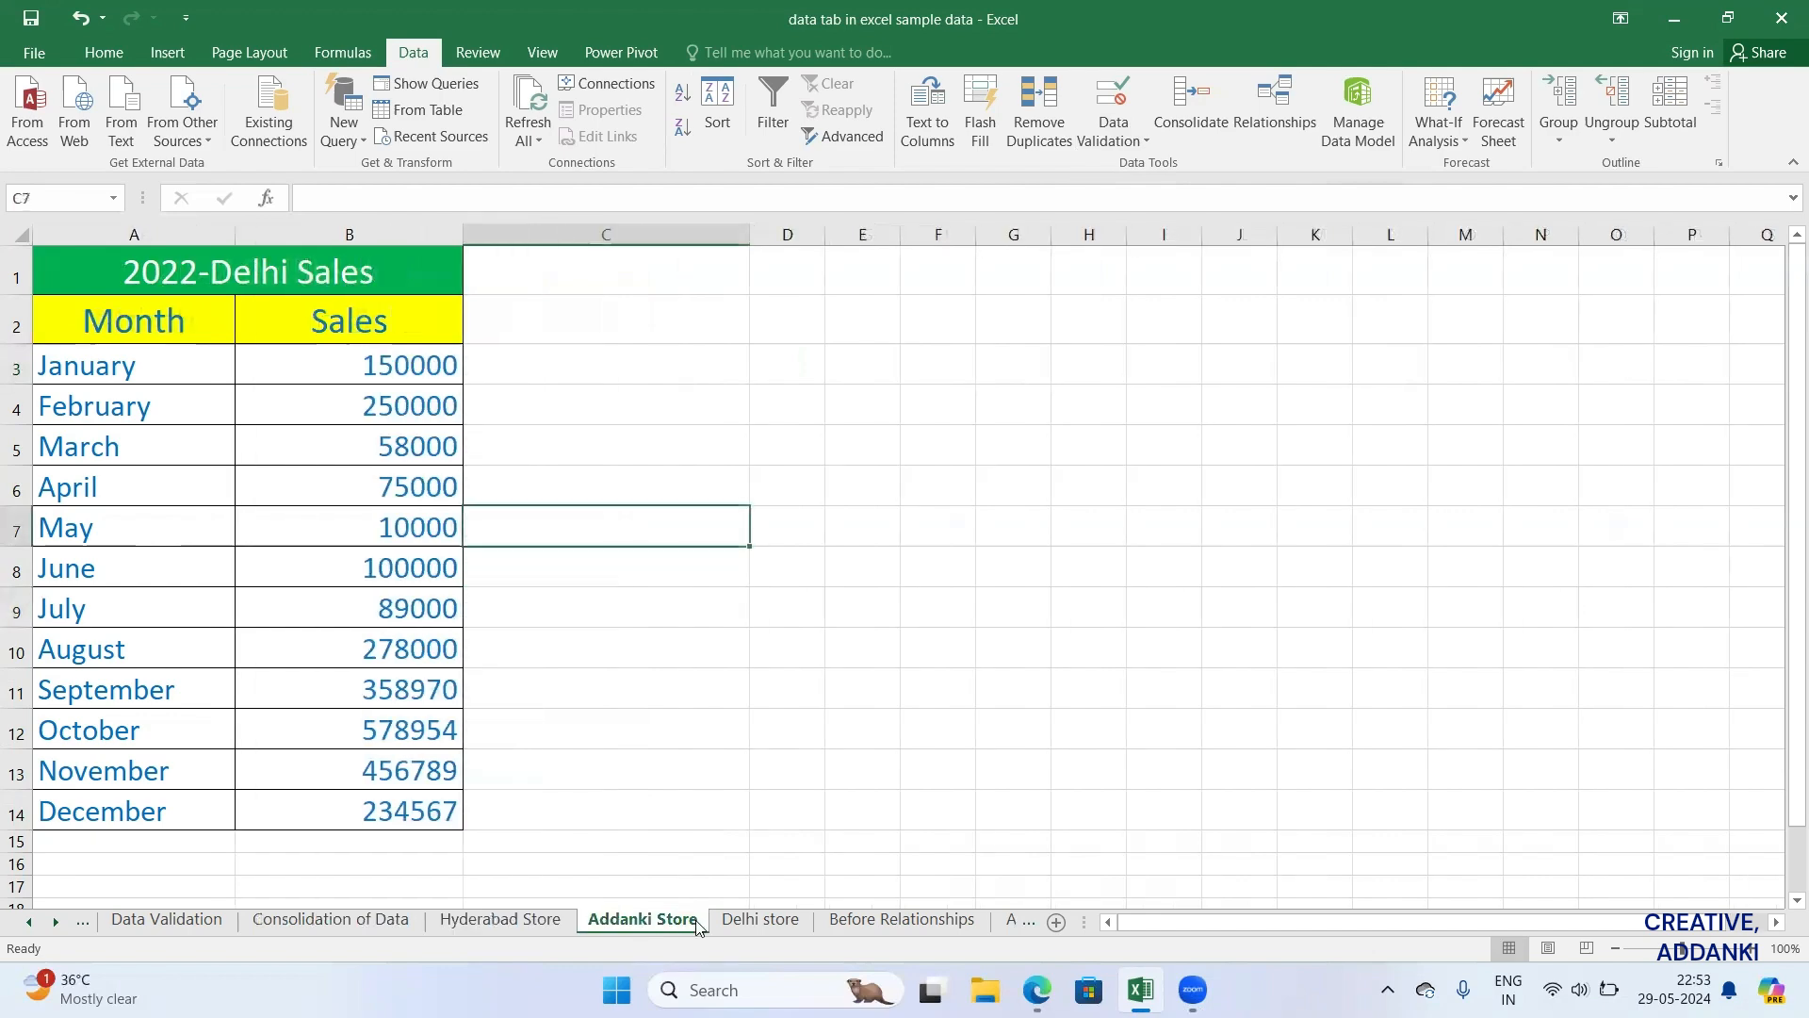
click(740, 922)
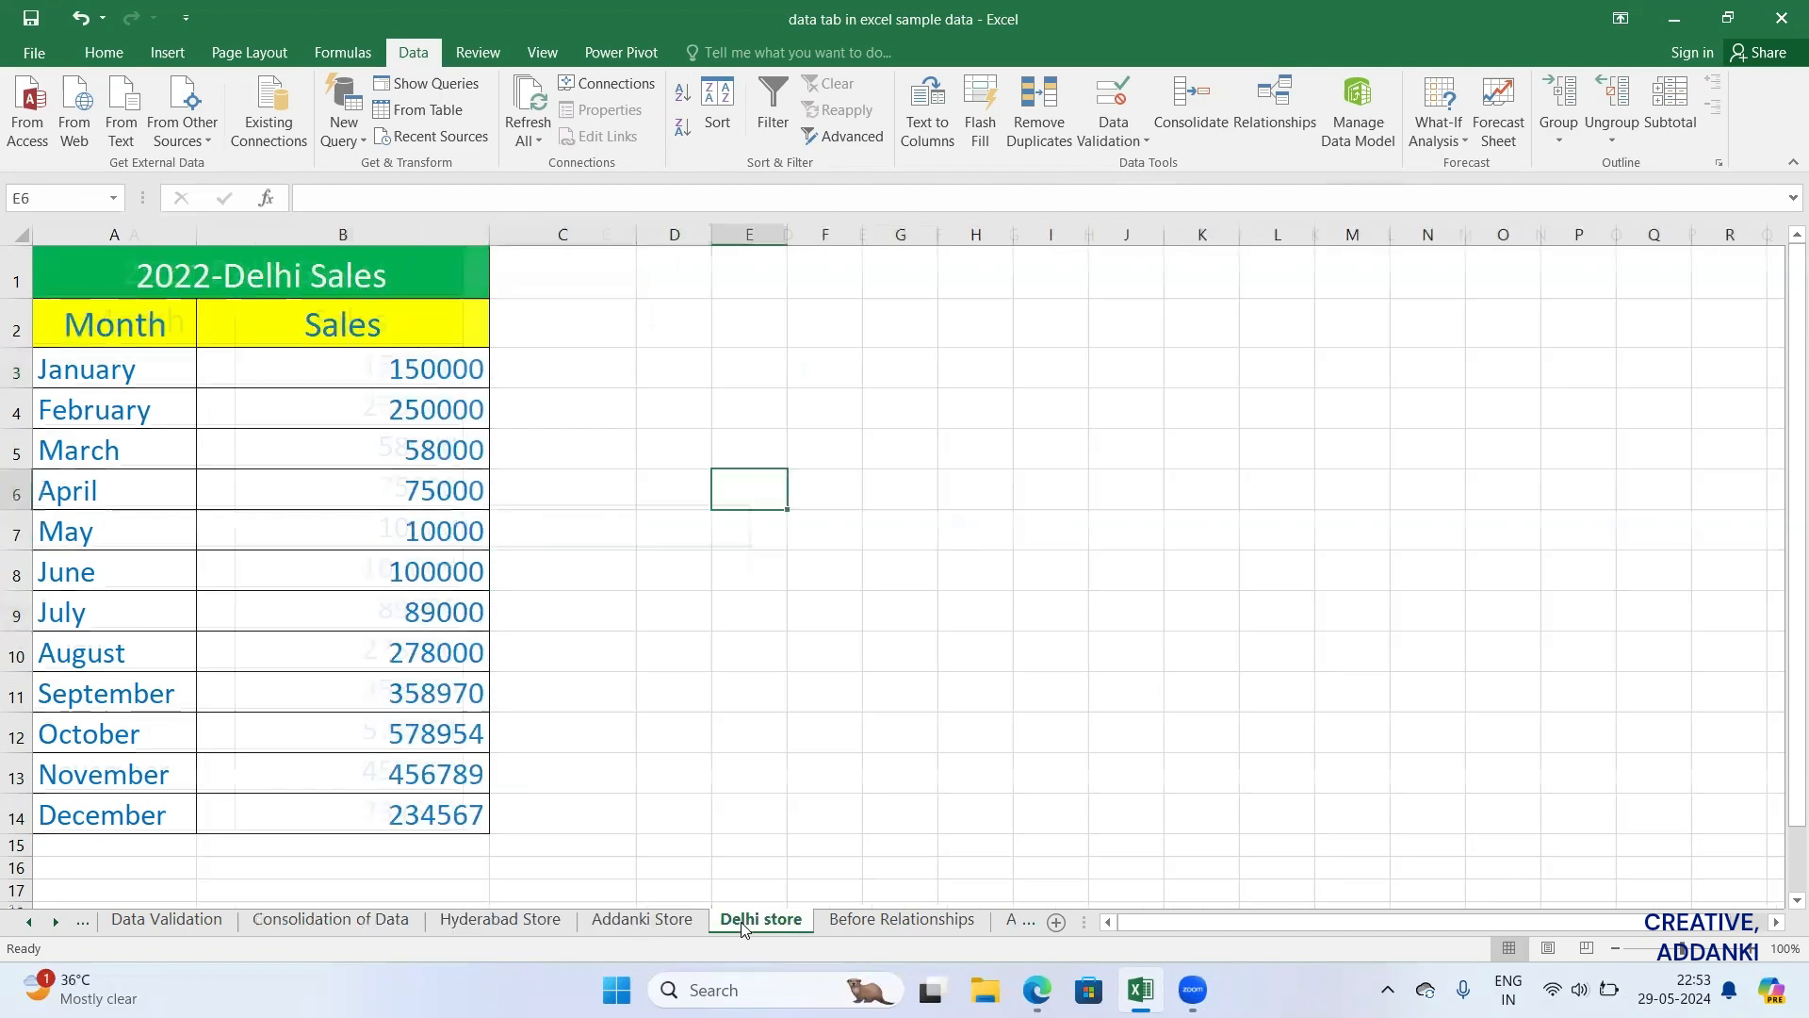
click(654, 925)
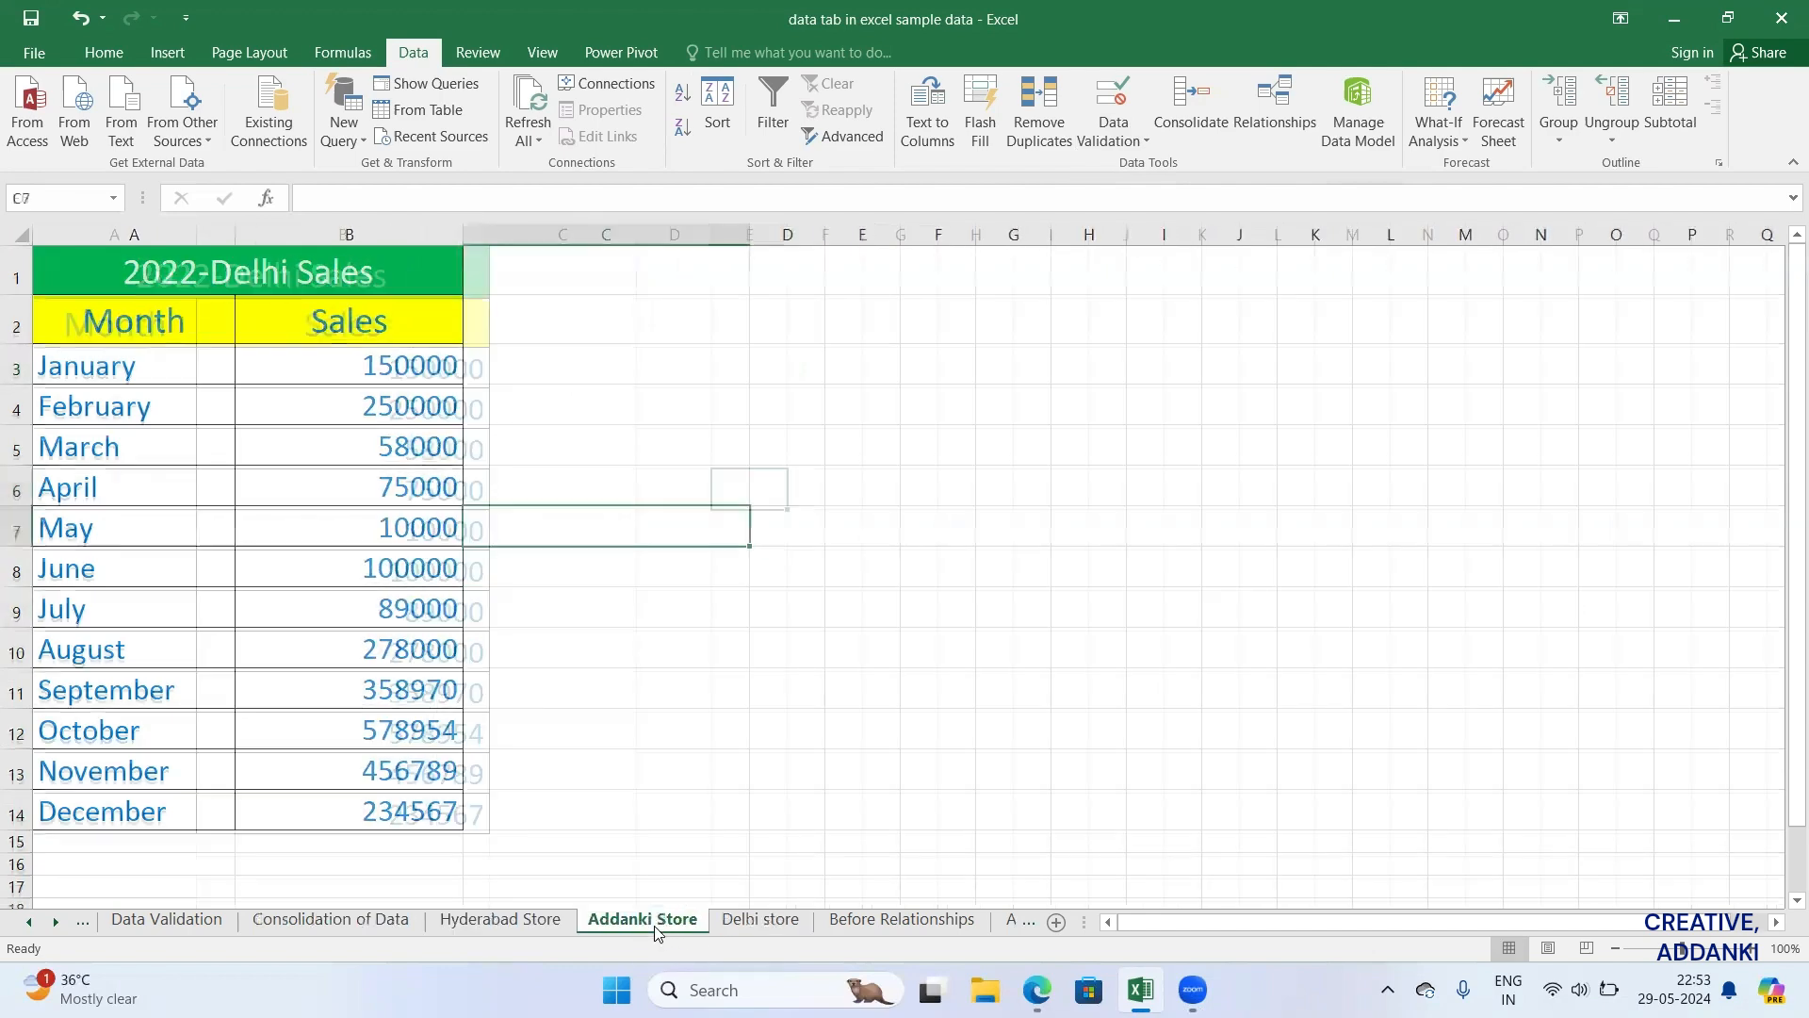
click(528, 925)
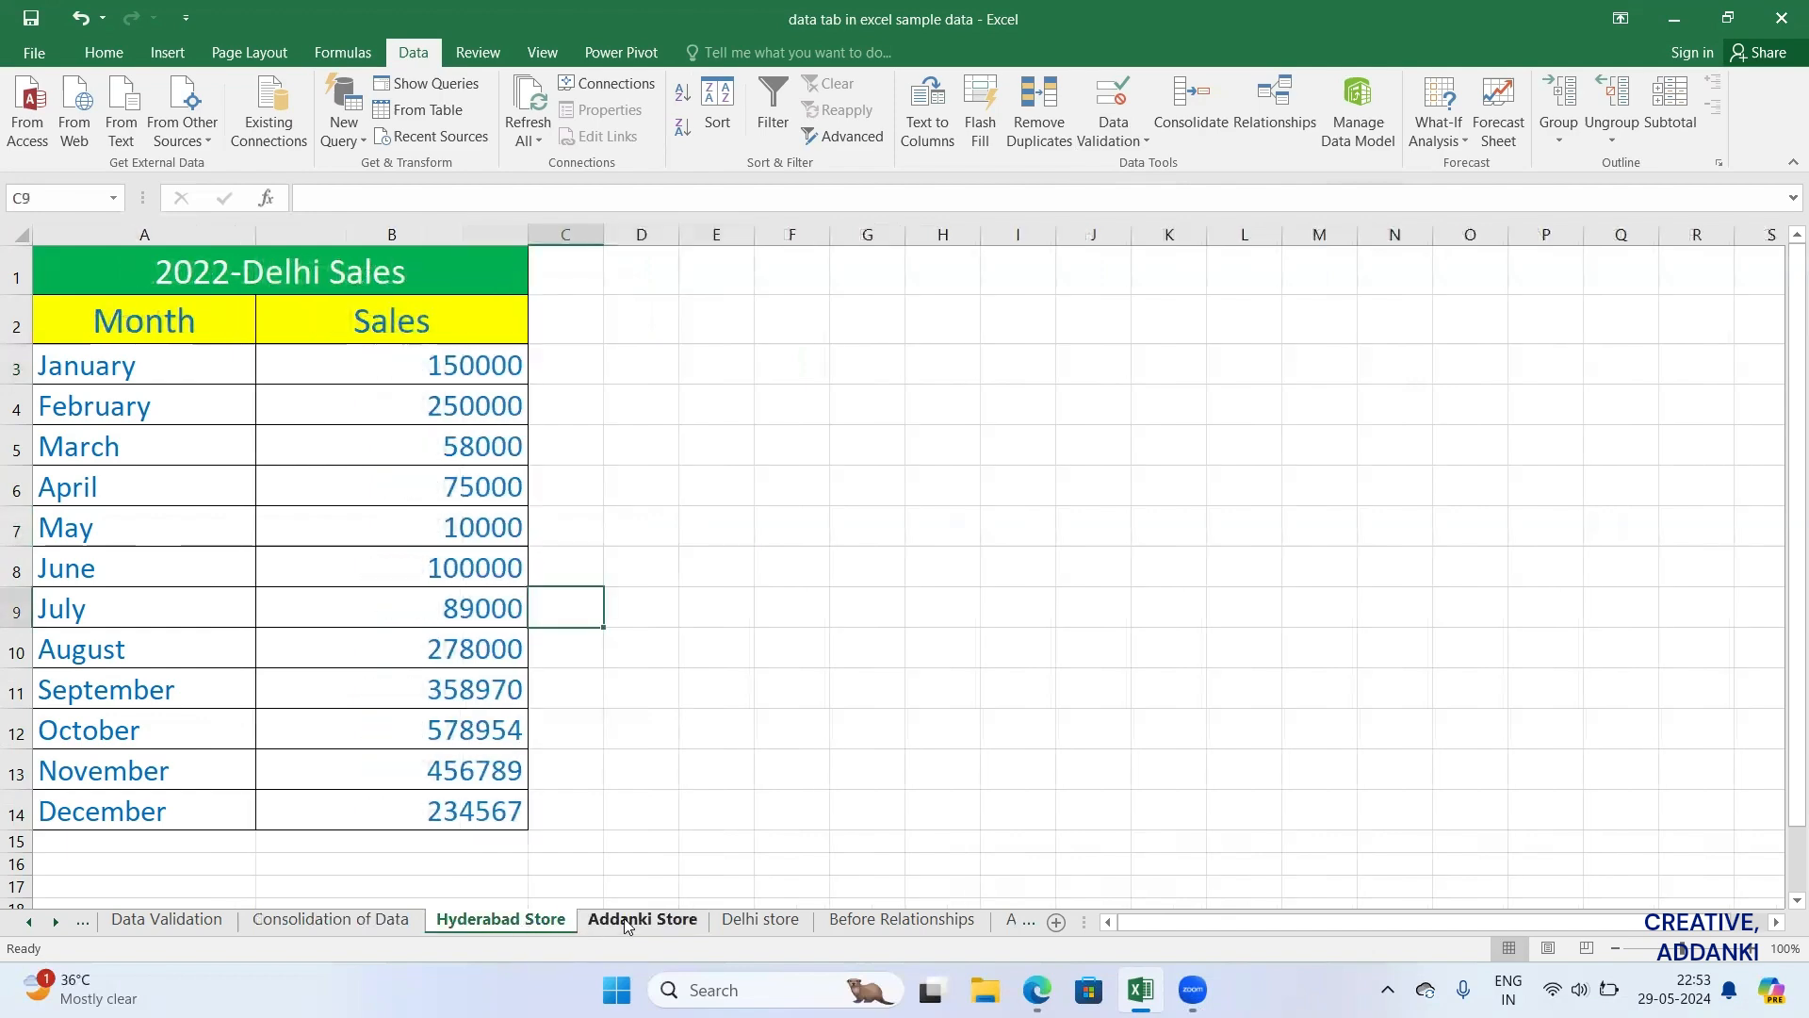
click(625, 923)
click(746, 921)
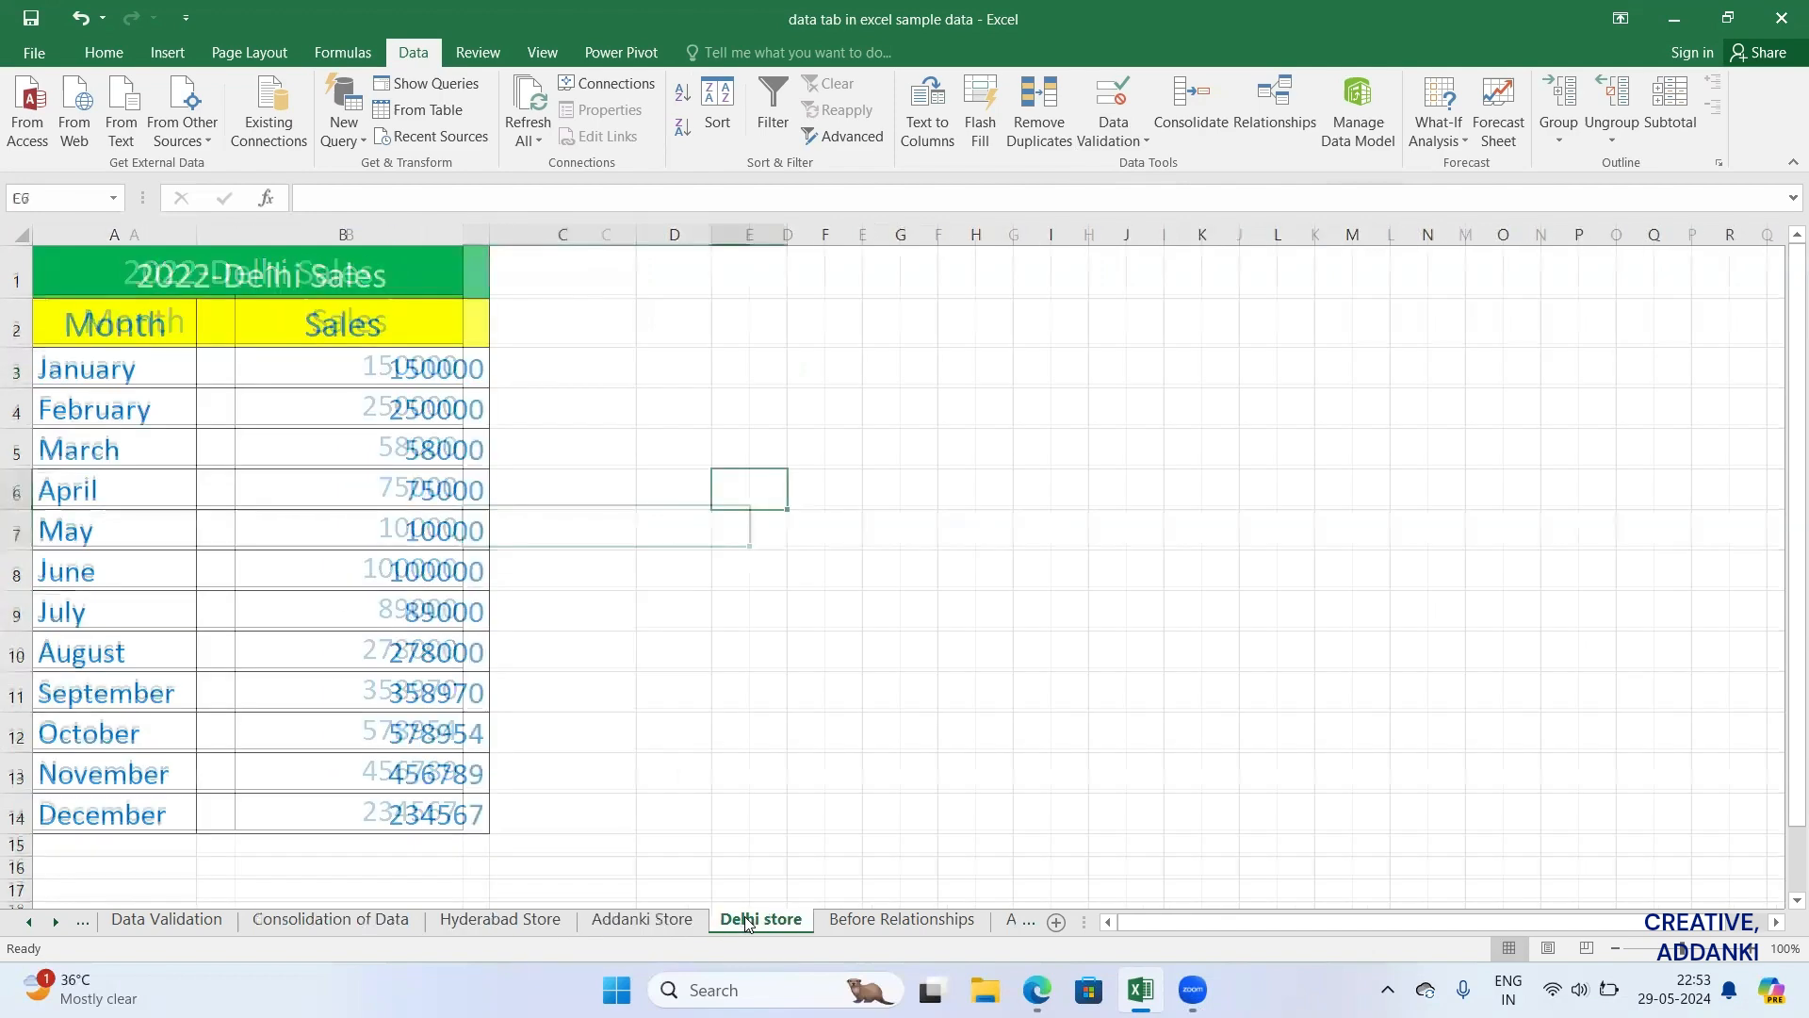
click(650, 925)
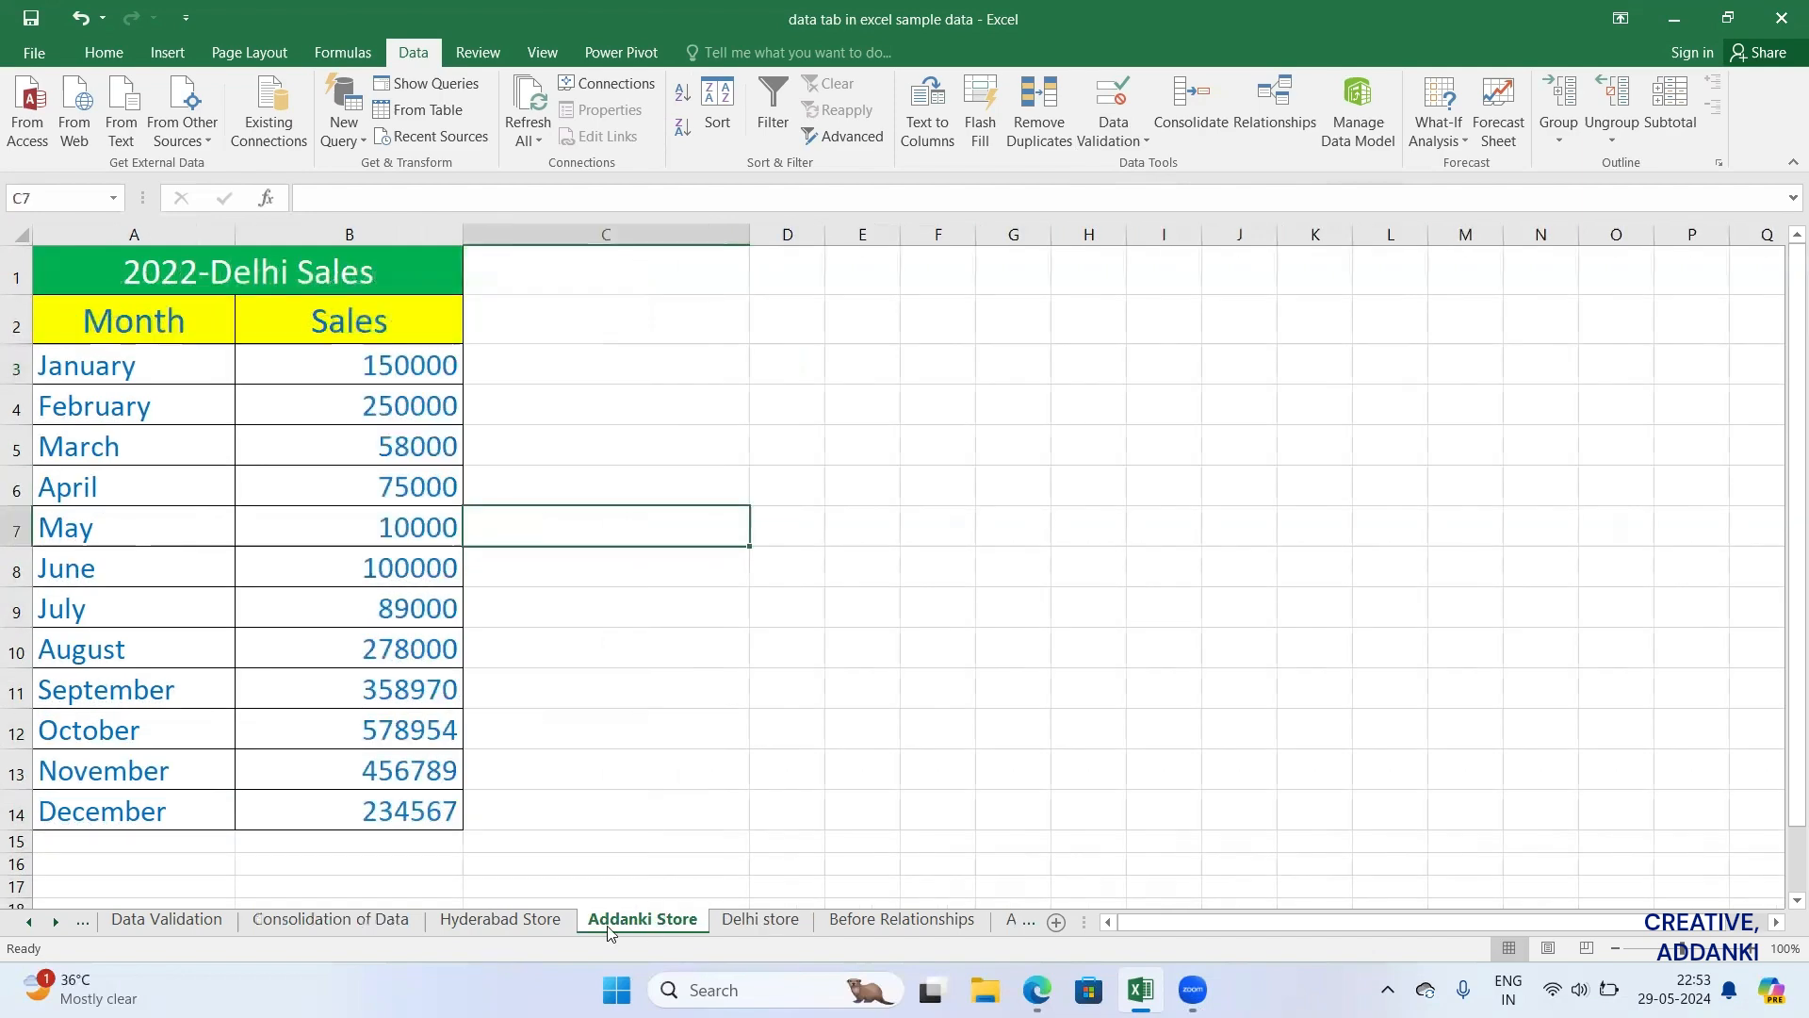
click(509, 924)
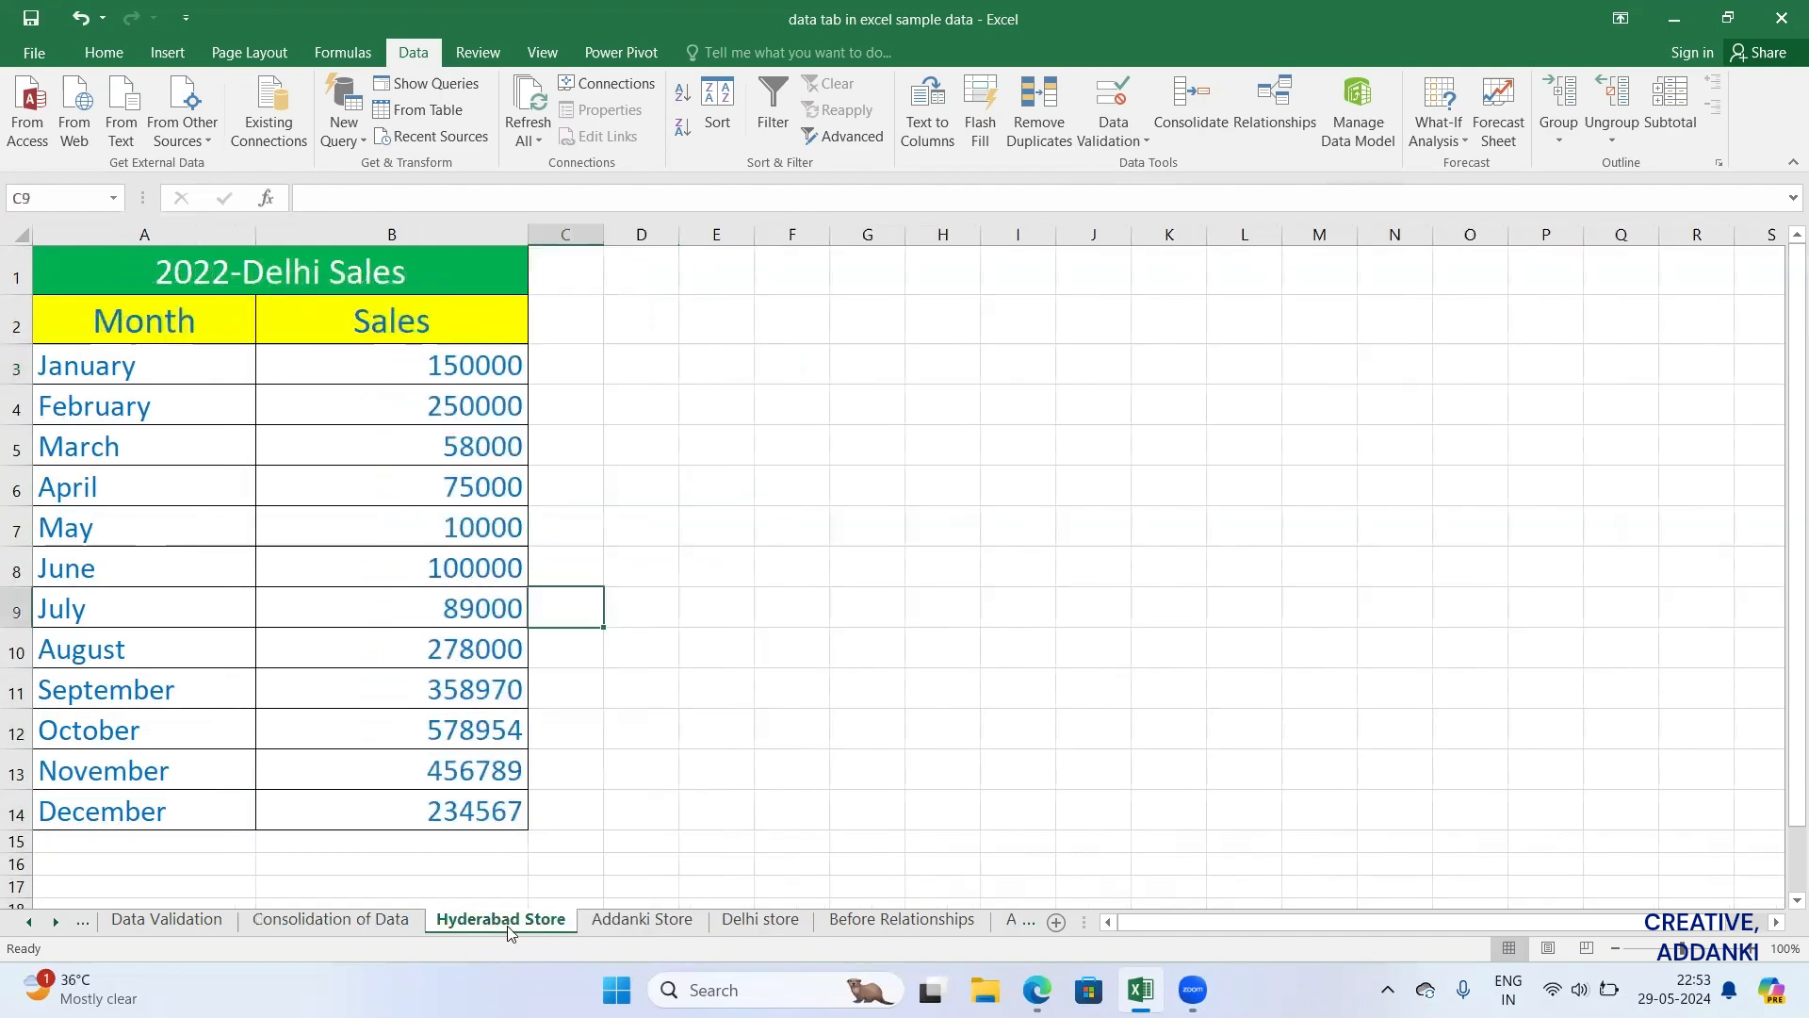
click(375, 918)
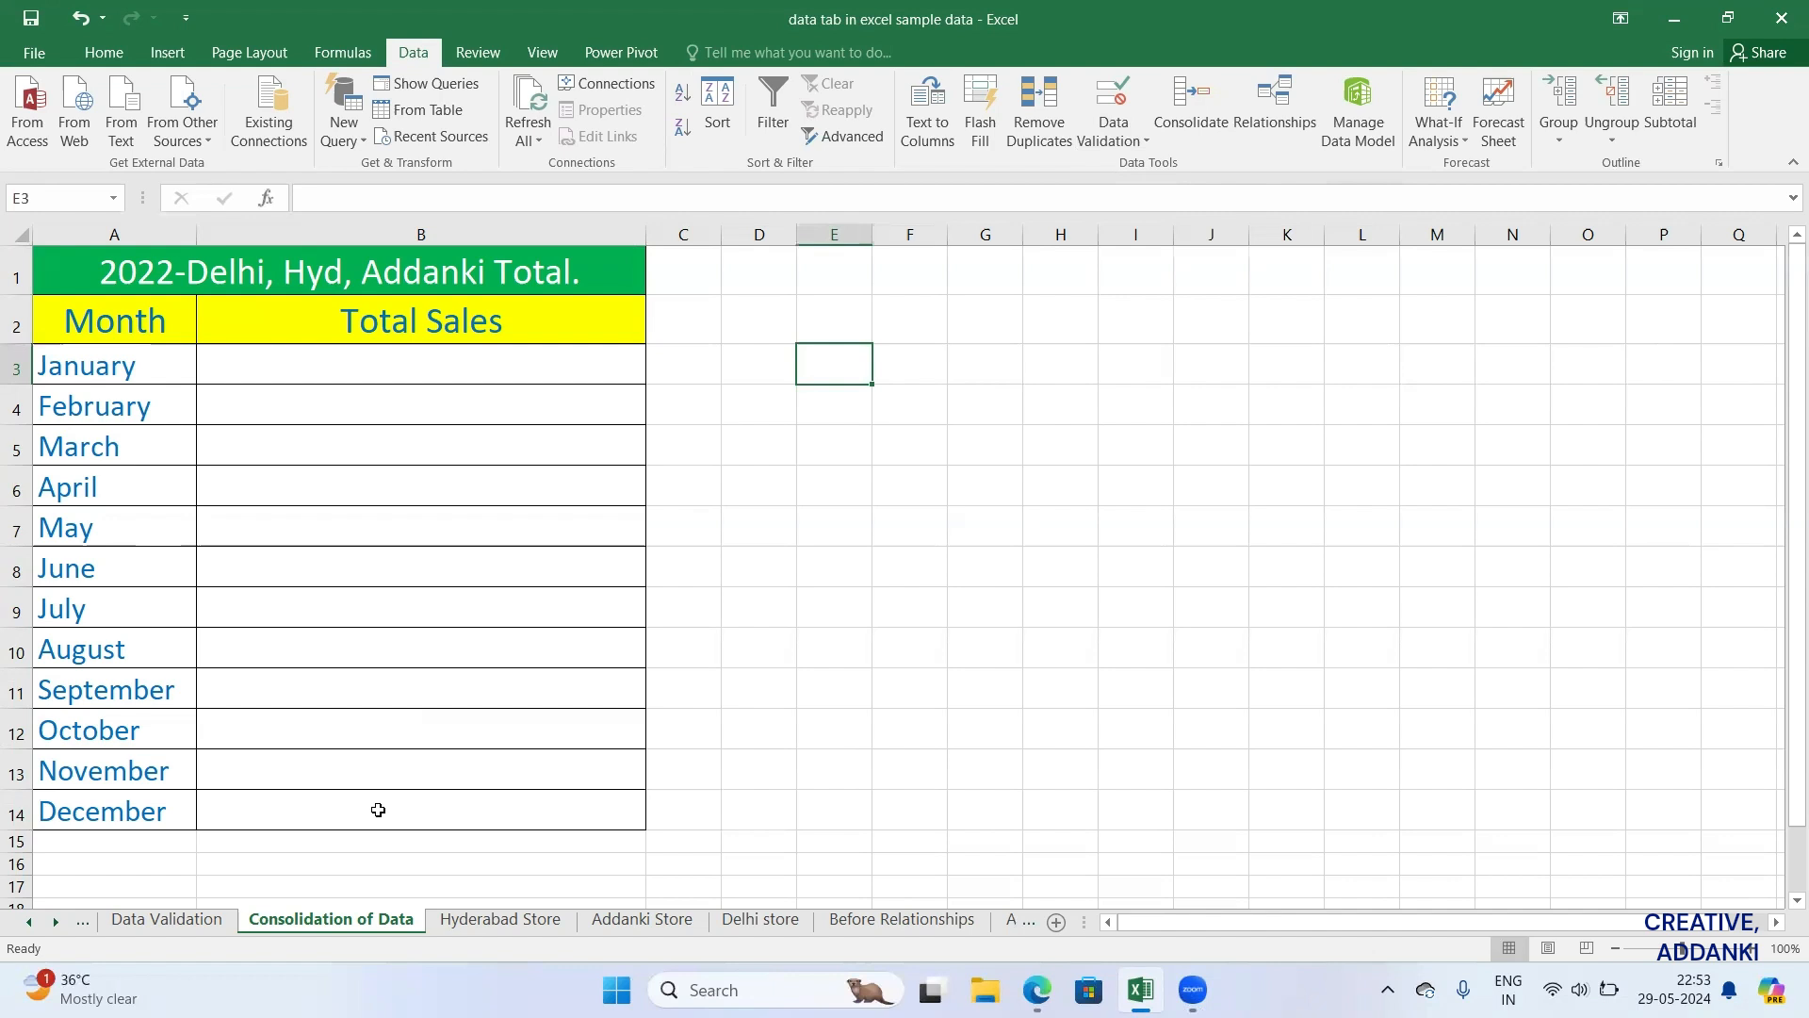
click(526, 928)
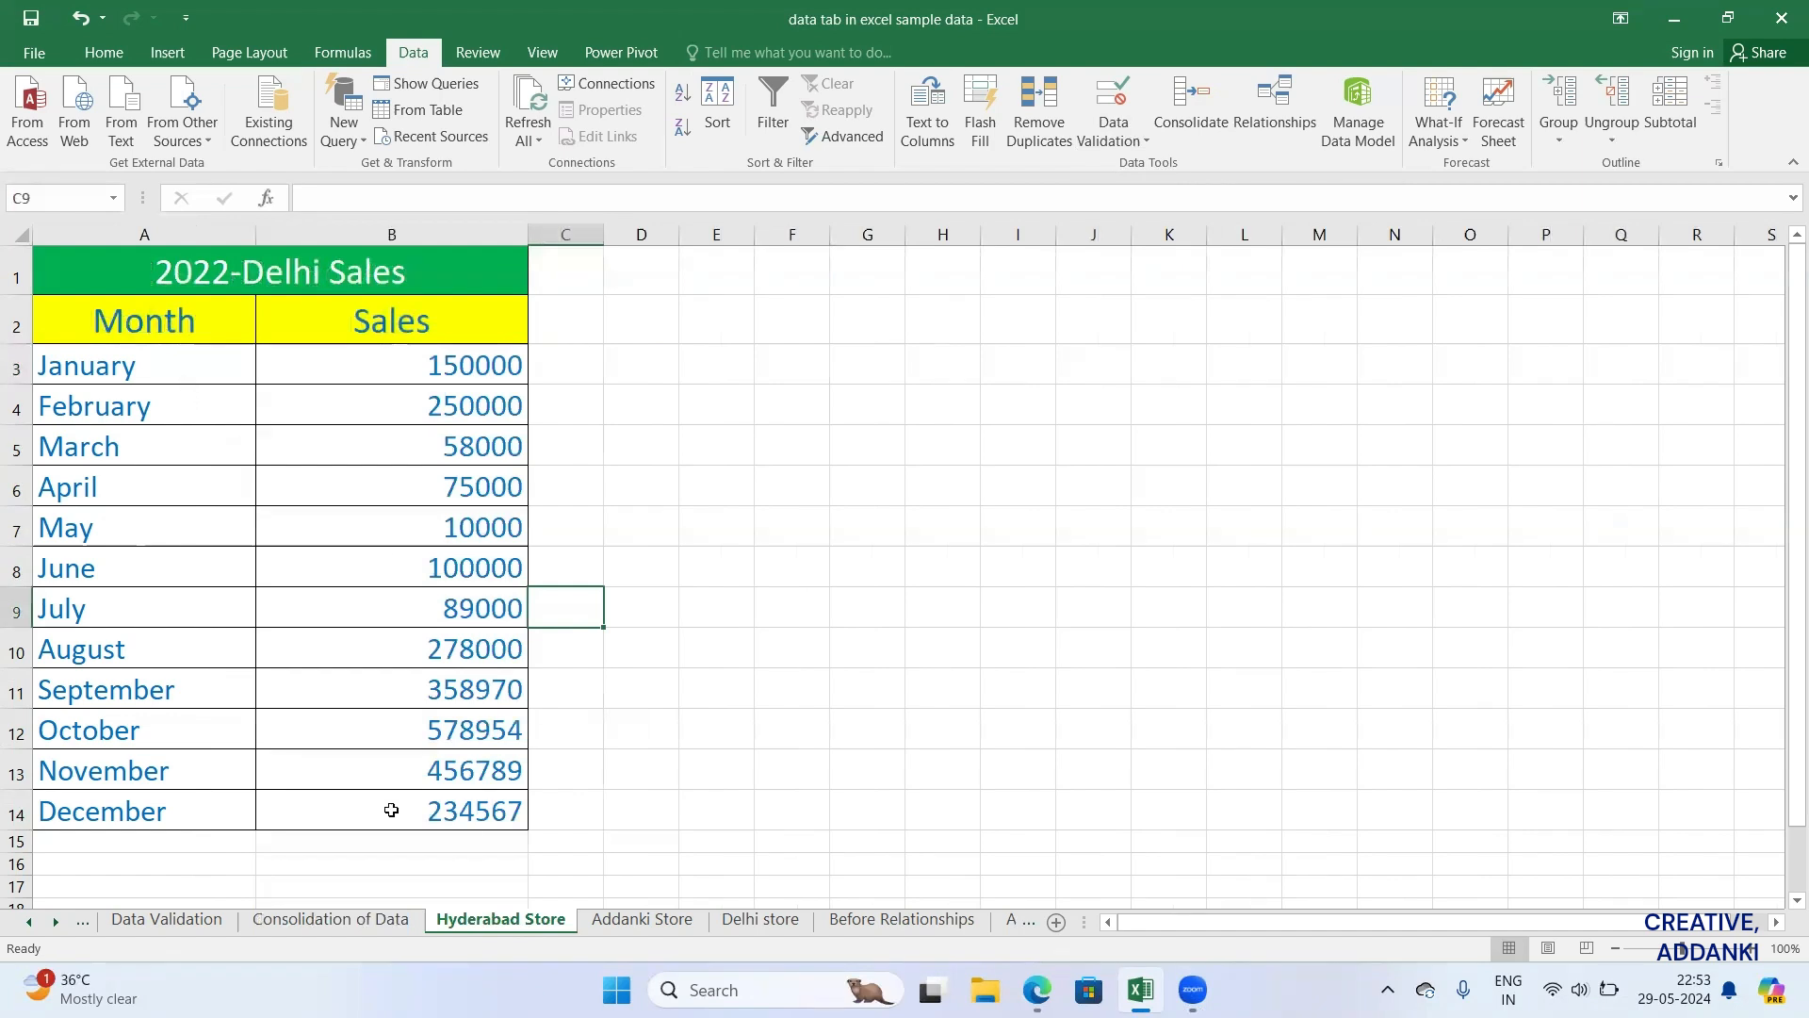
click(635, 926)
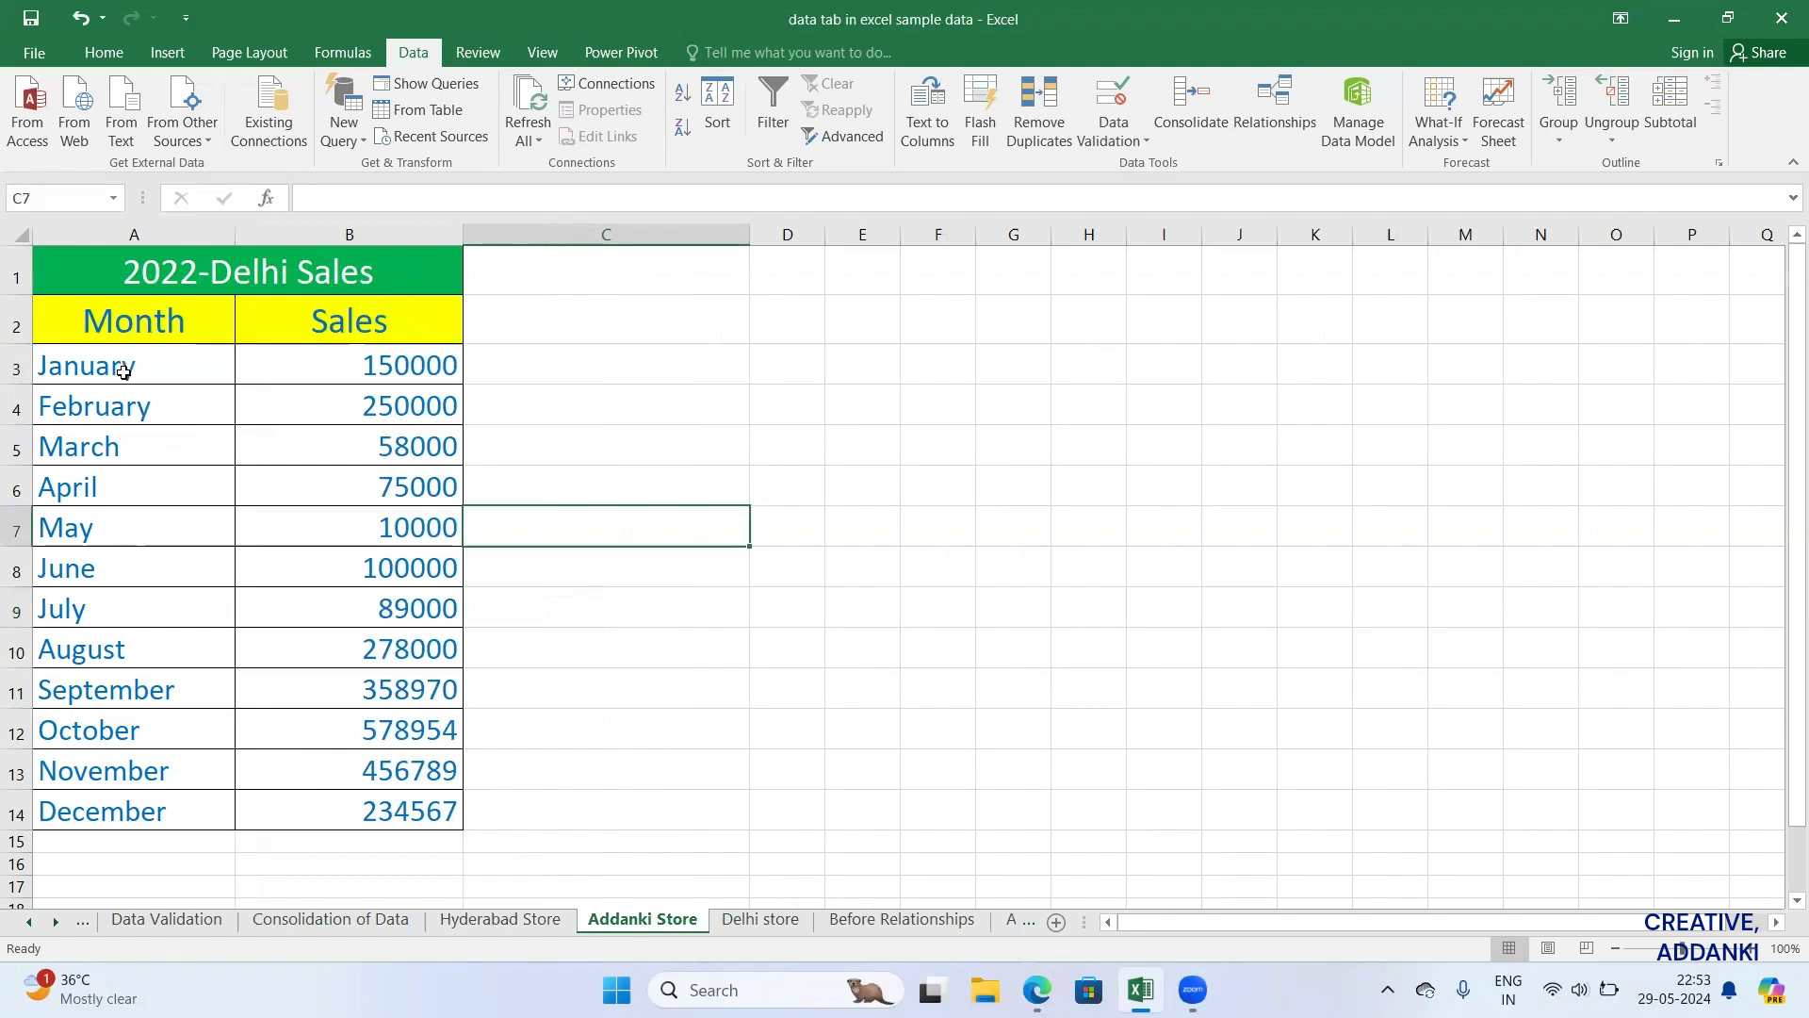
click(760, 922)
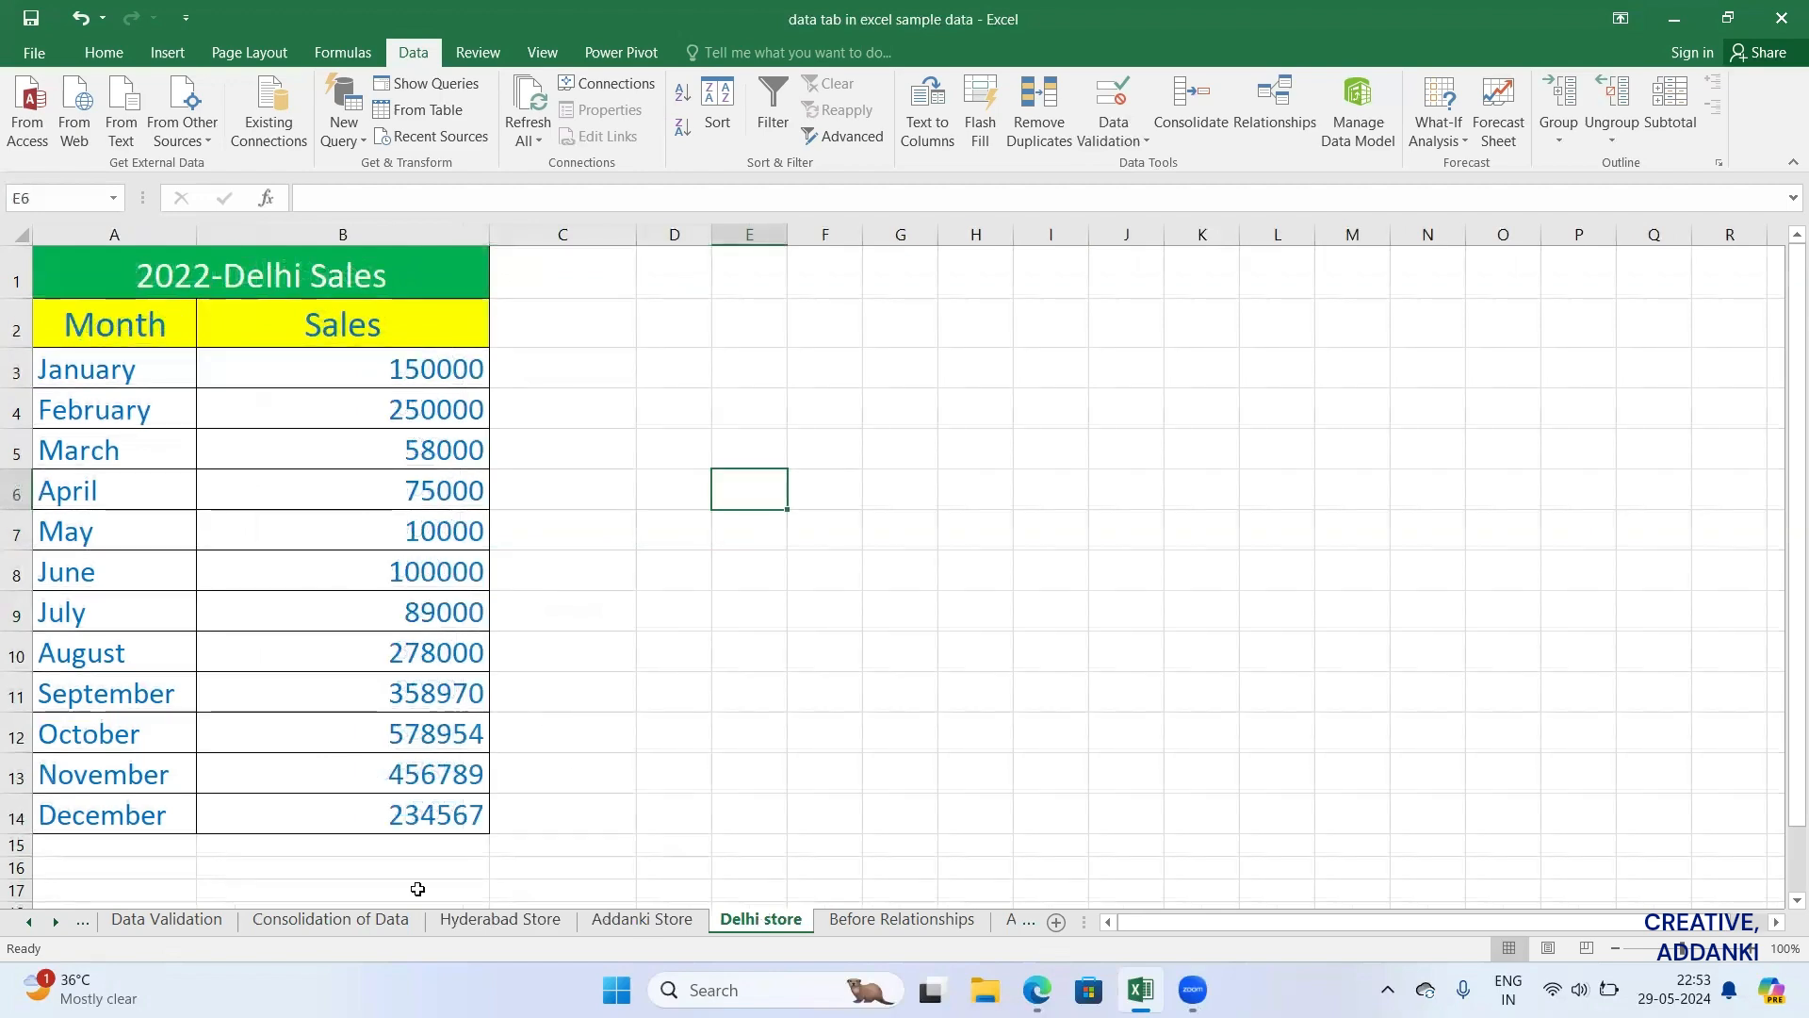
Step: Change the table title in A1 of the Addanki Store sheet to "2022-Addanki Sales"
click(610, 925)
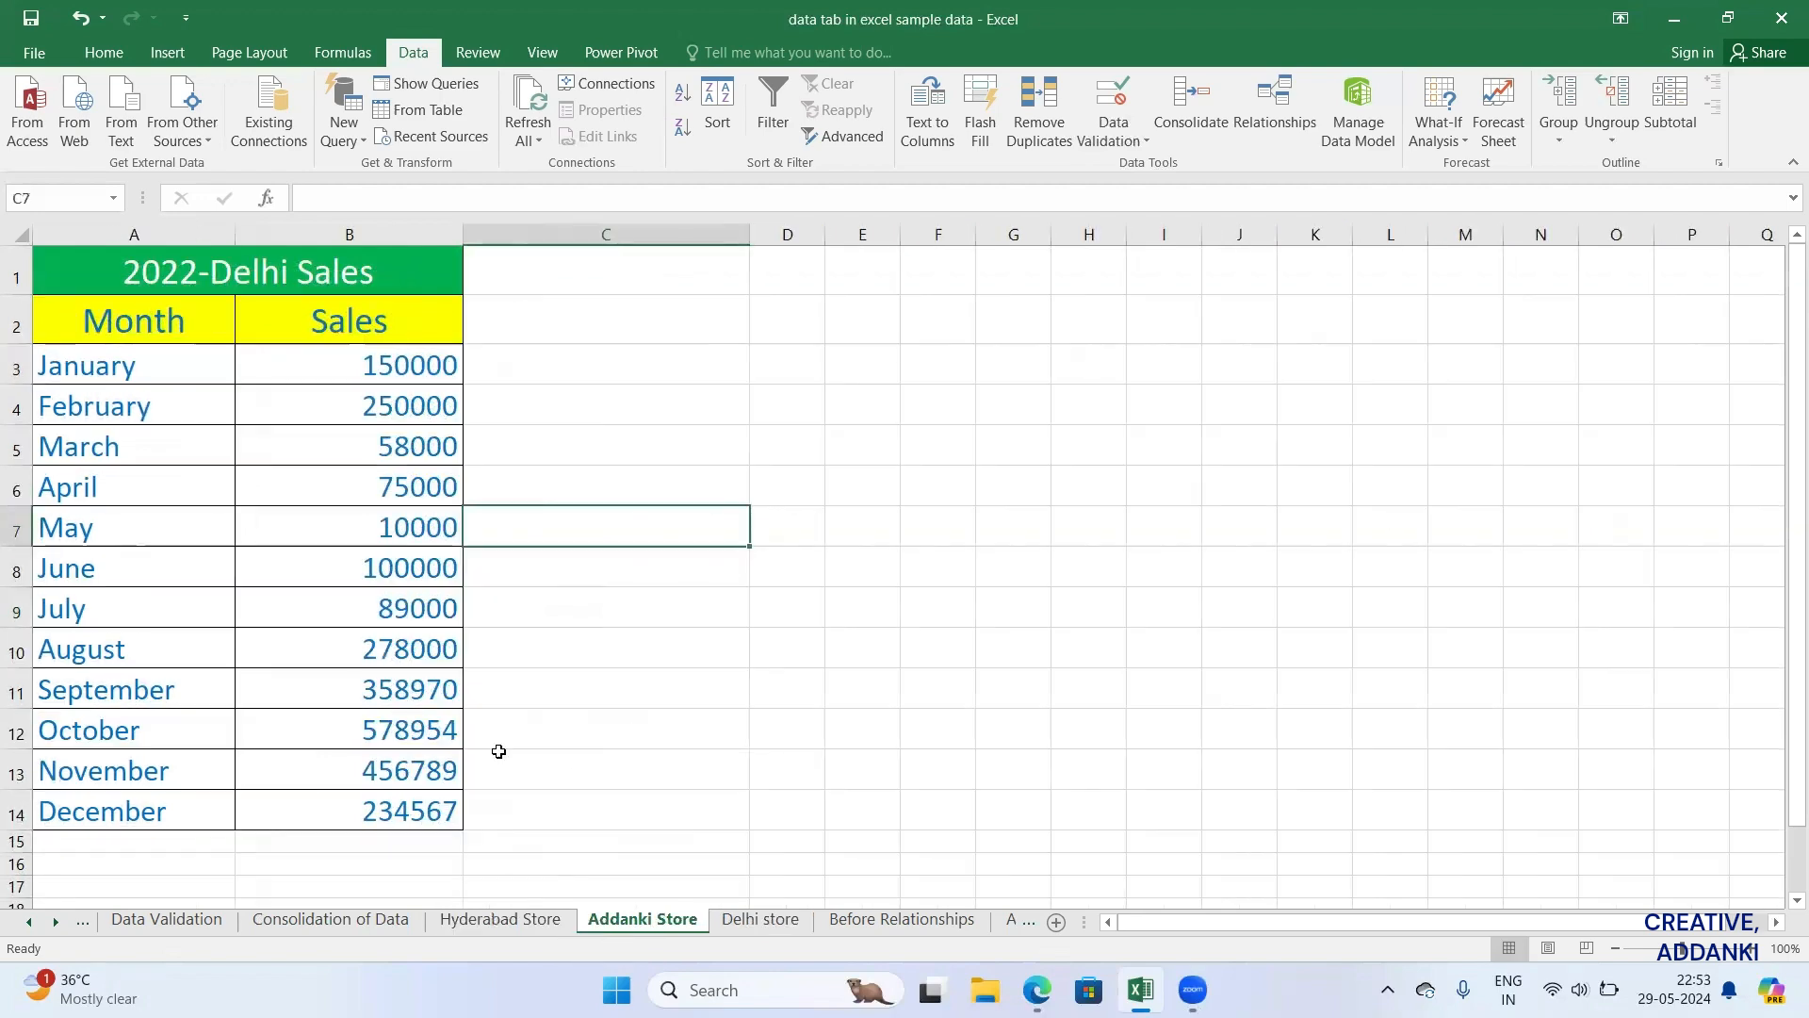
double_click(296, 273)
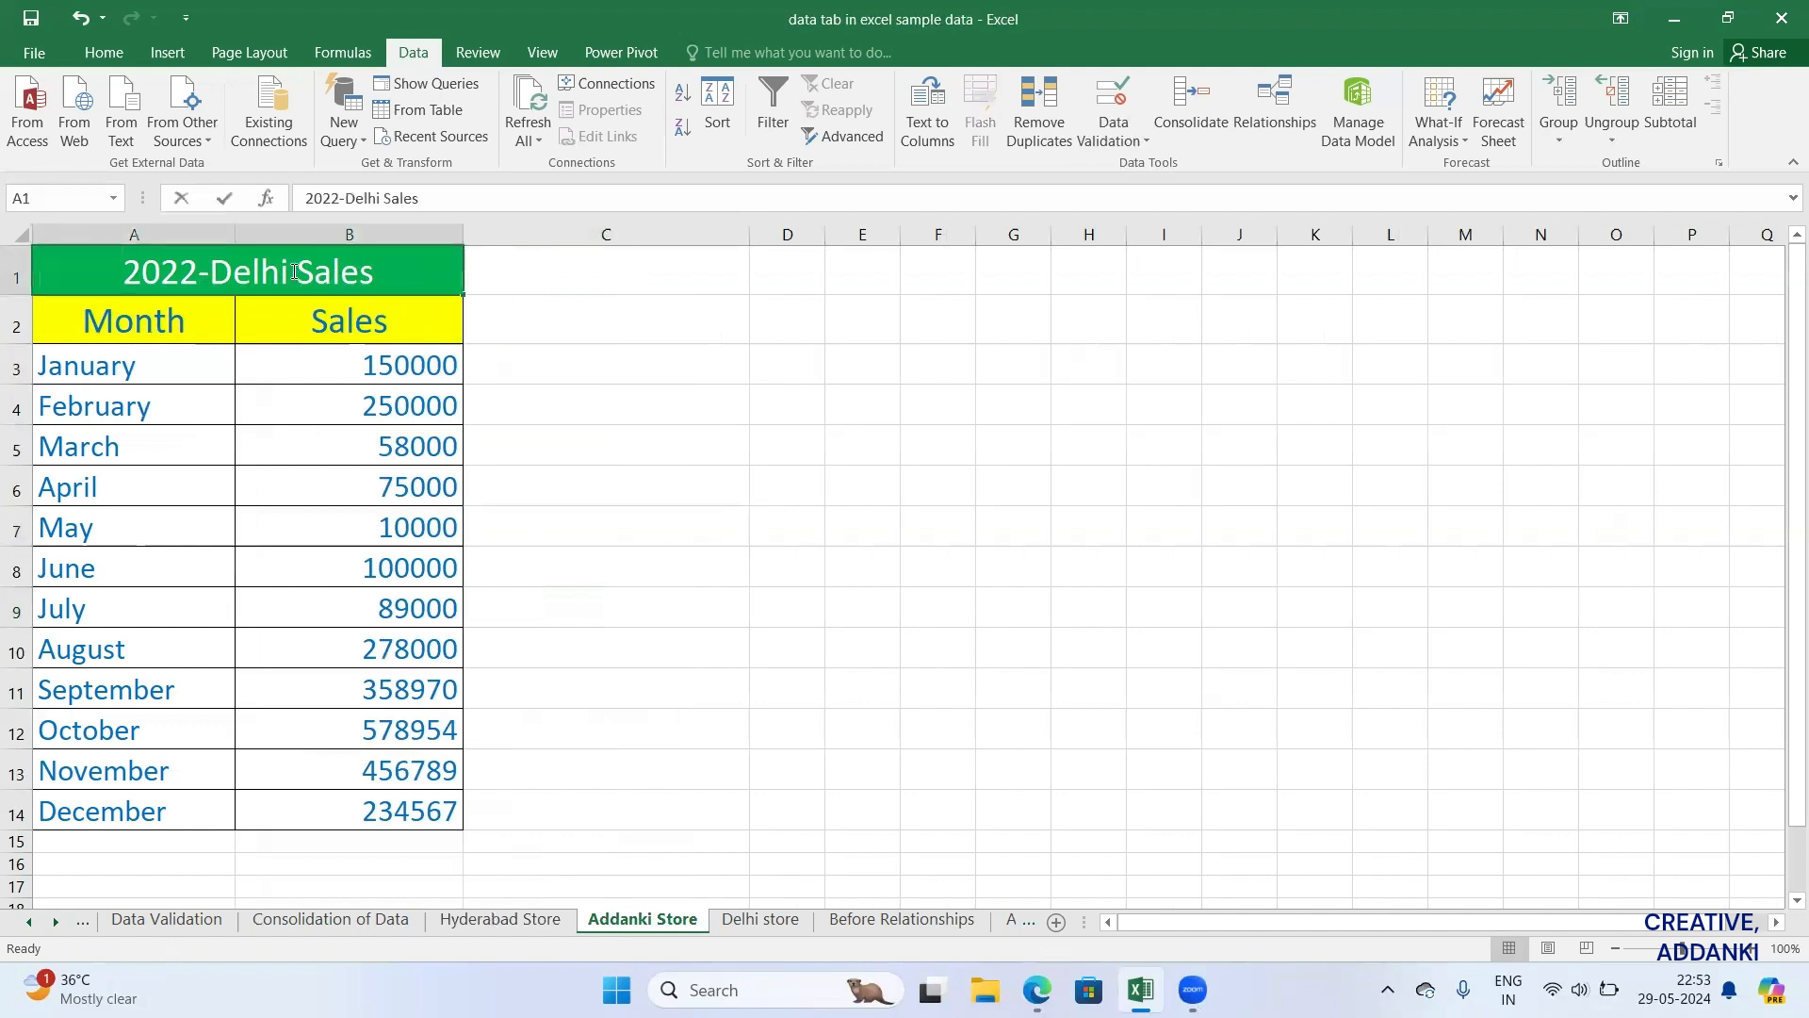
key(BackSpace)
key(BackSpace)
key(BackSpace)
key(BackSpace)
key(BackSpace)
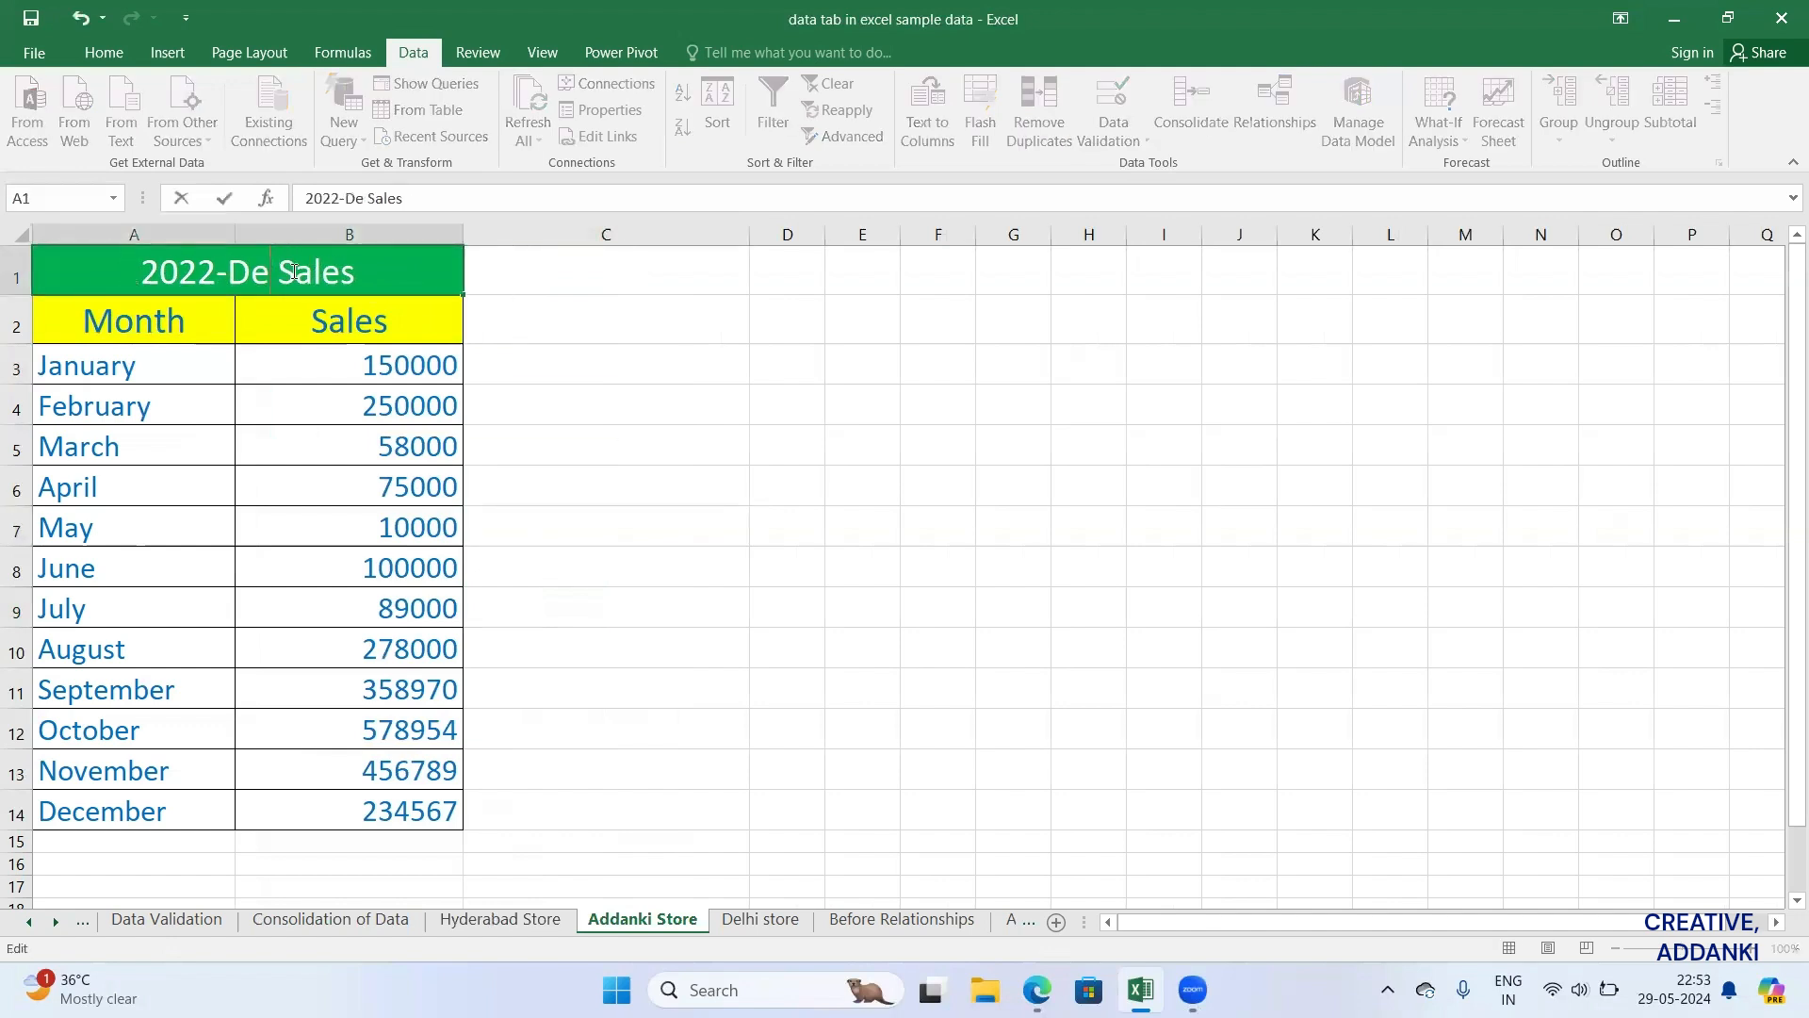
text(Addanki)
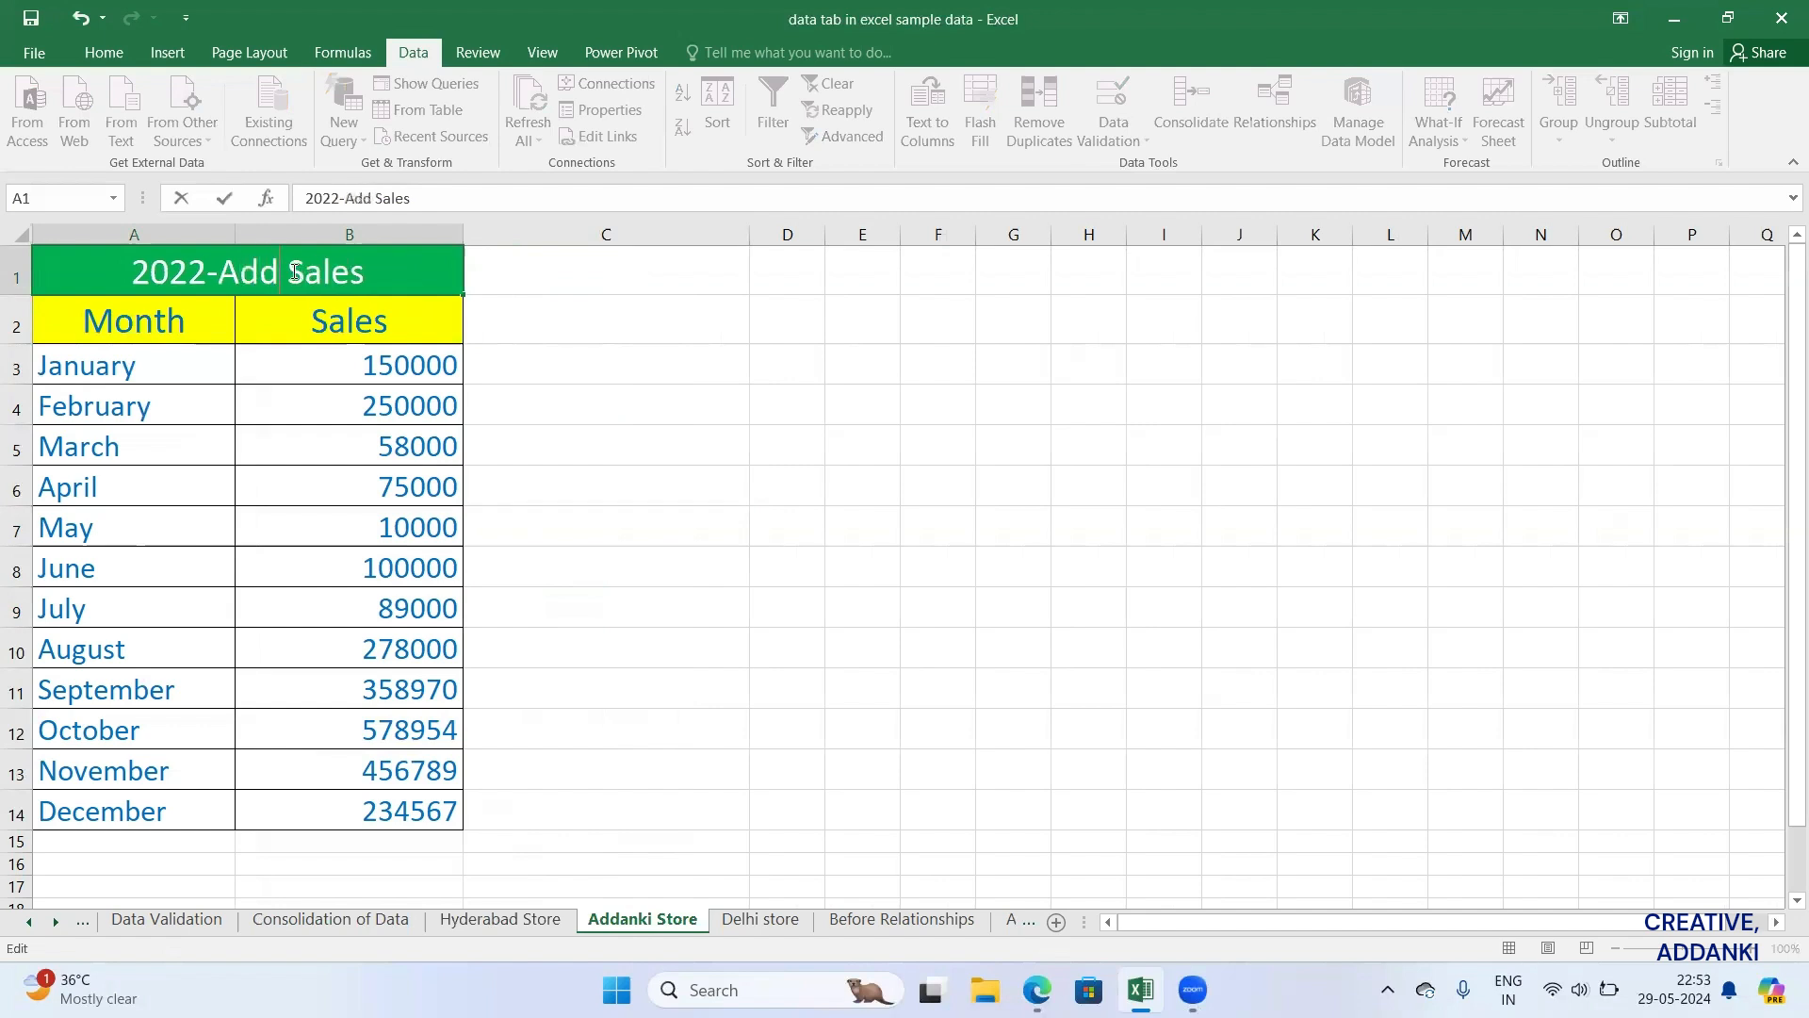
Step: Change the table title in A1 of the Hyderabad Store sheet to "2022-Hyderabad Sales"
click(526, 927)
click(526, 928)
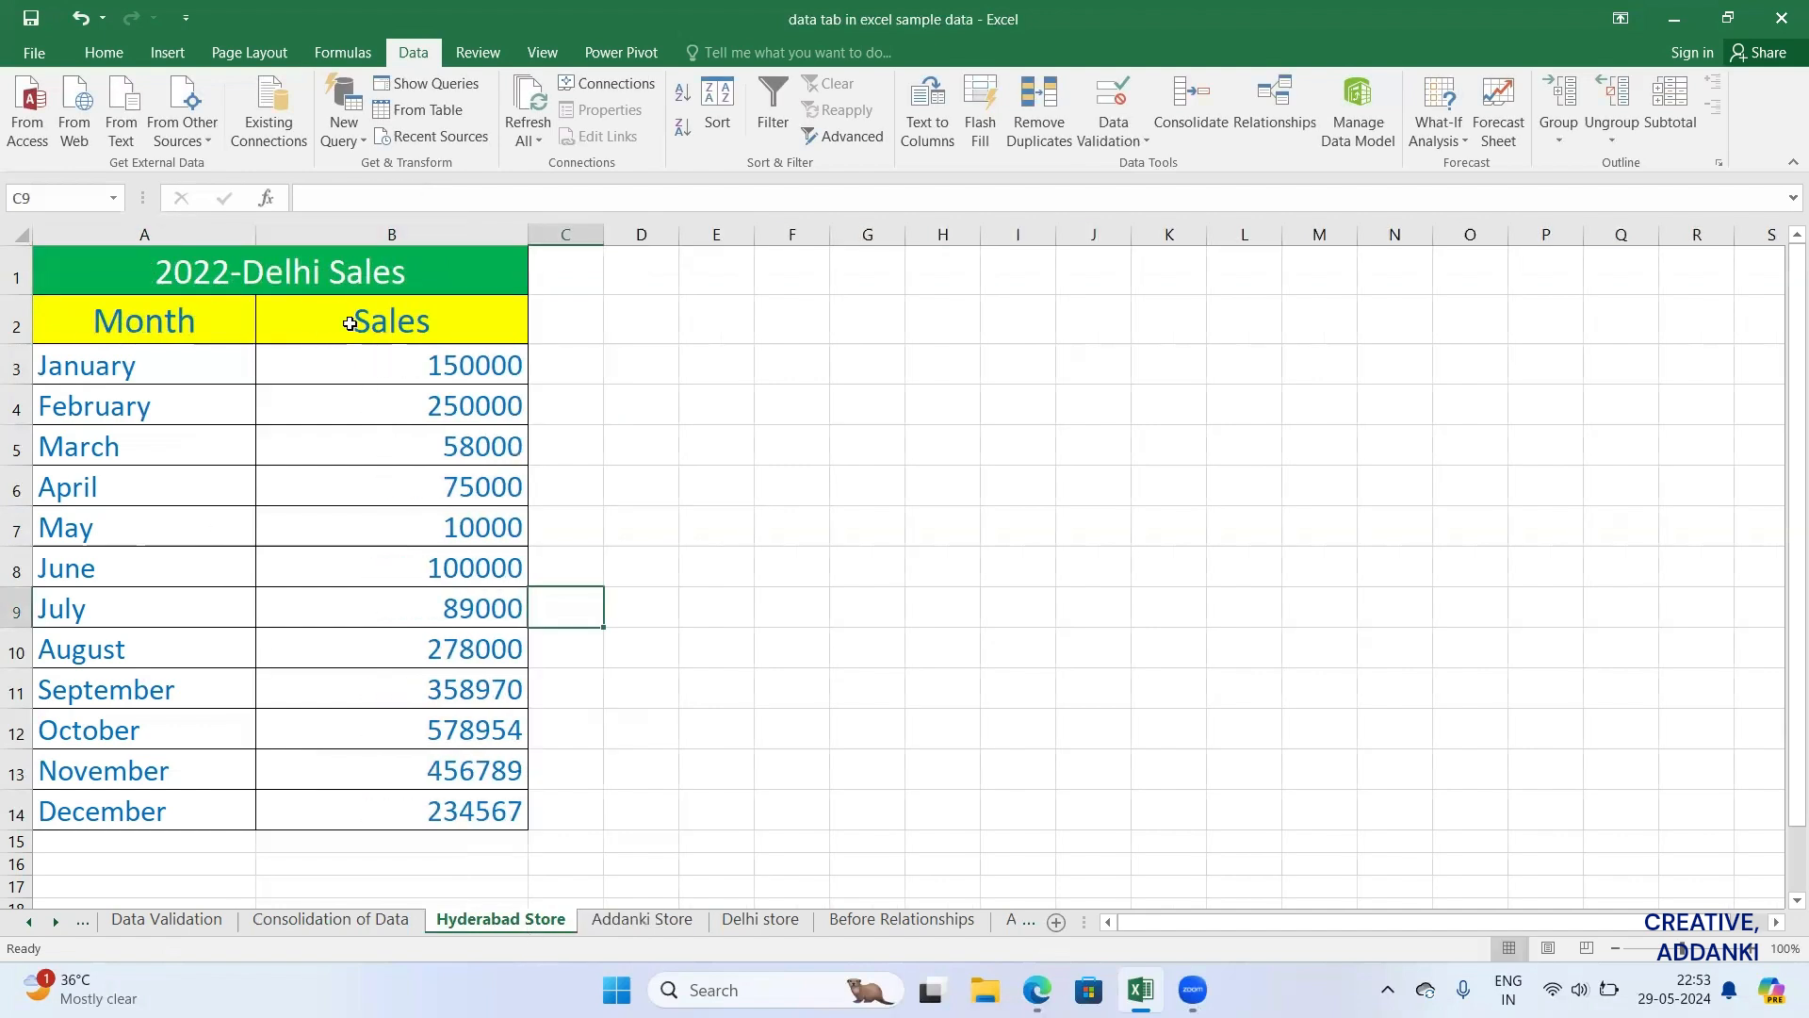
double_click(332, 279)
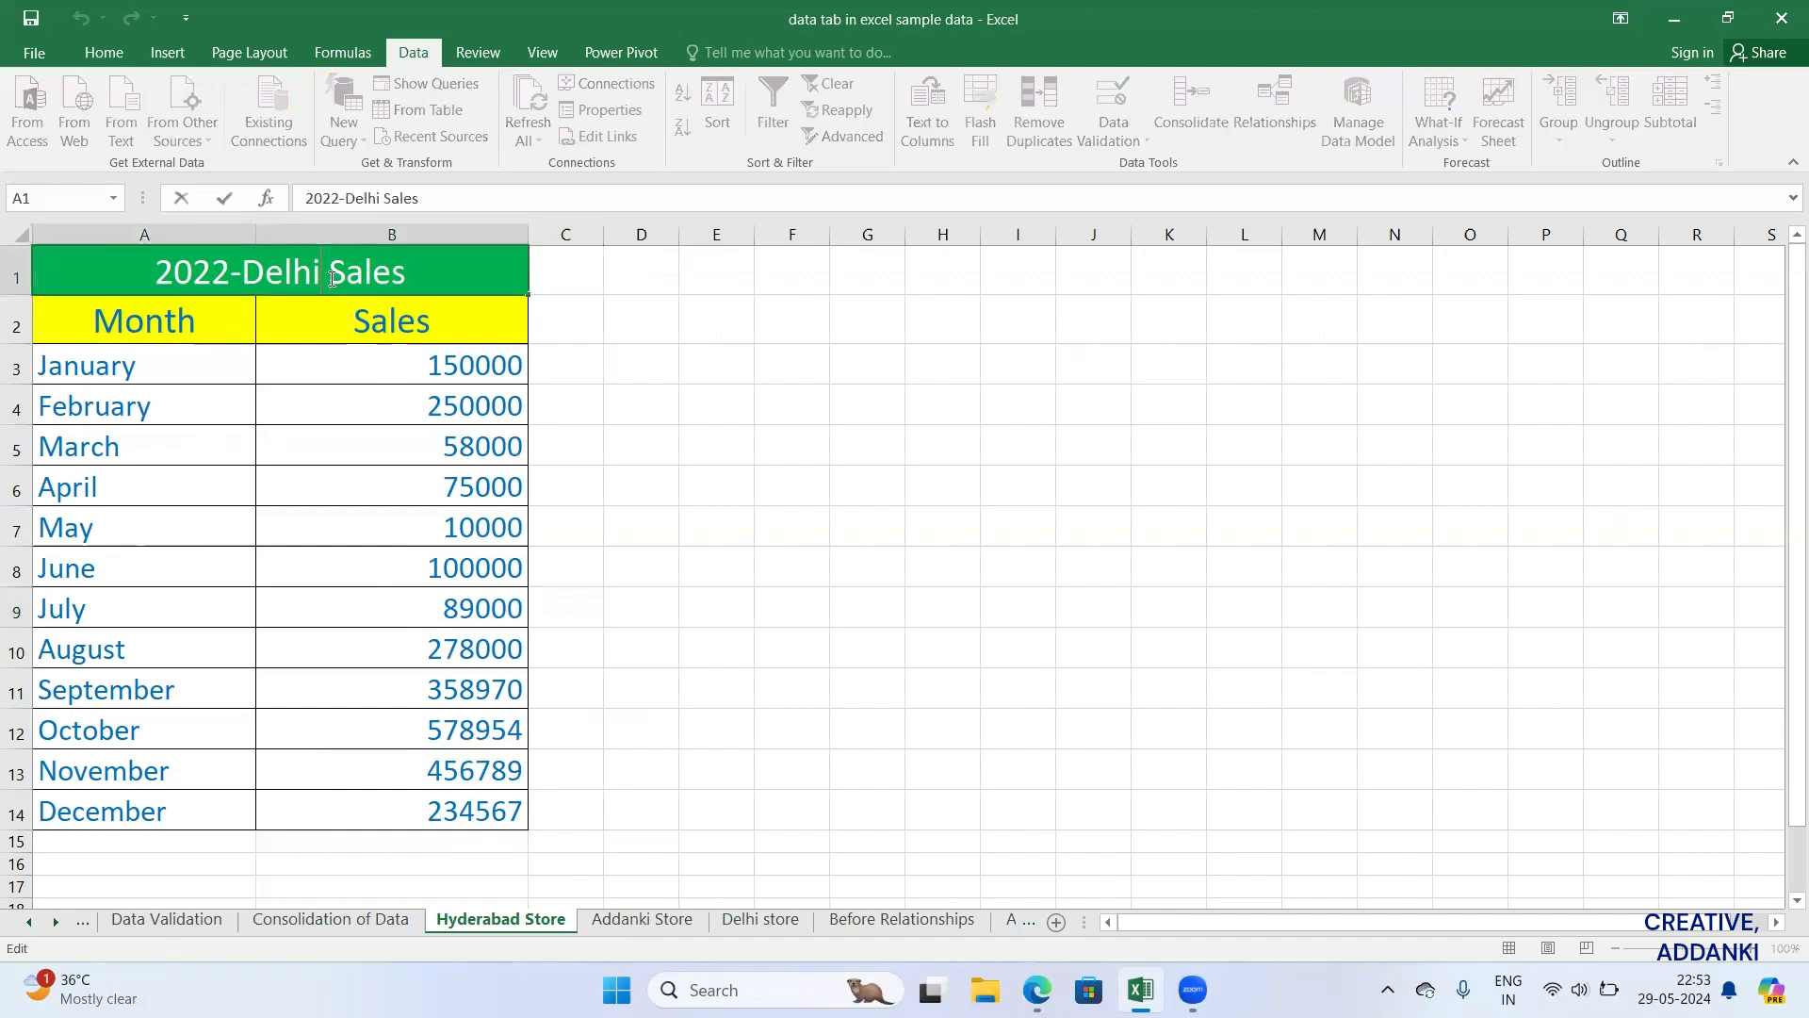
key(BackSpace)
key(BackSpace)
key(BackSpace)
key(BackSpace)
key(BackSpace)
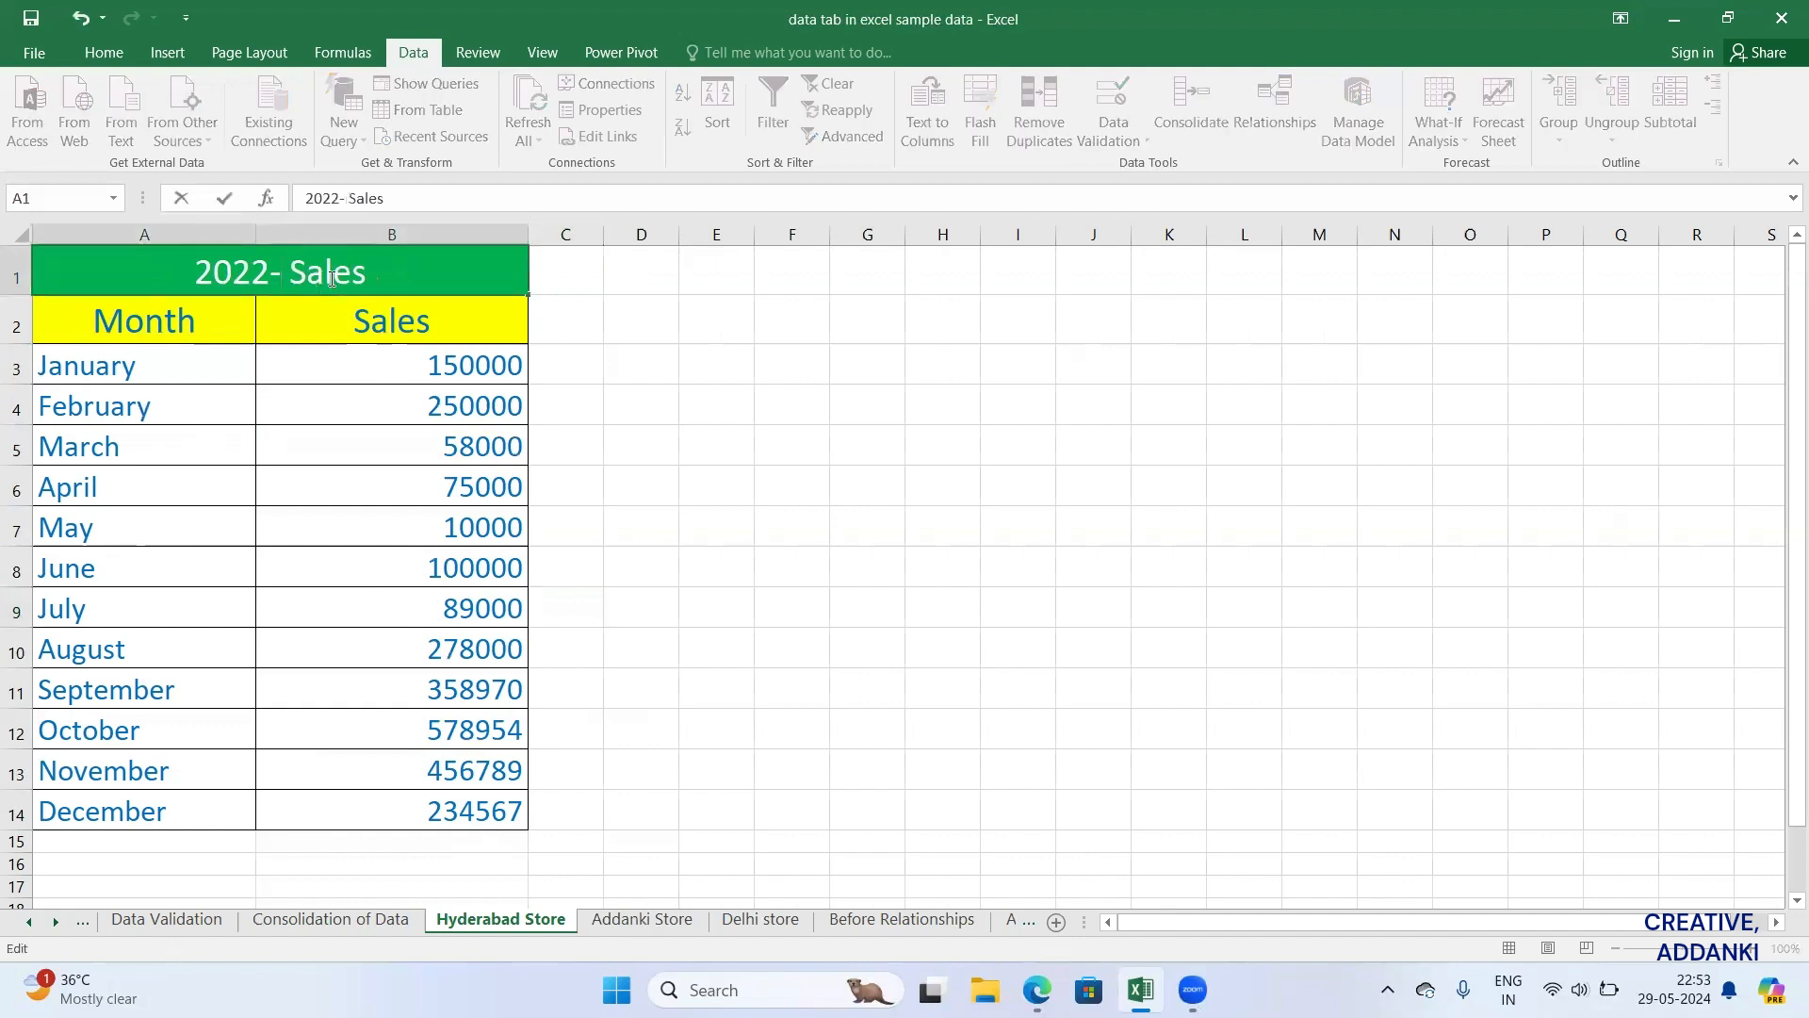
text(Hyderab)
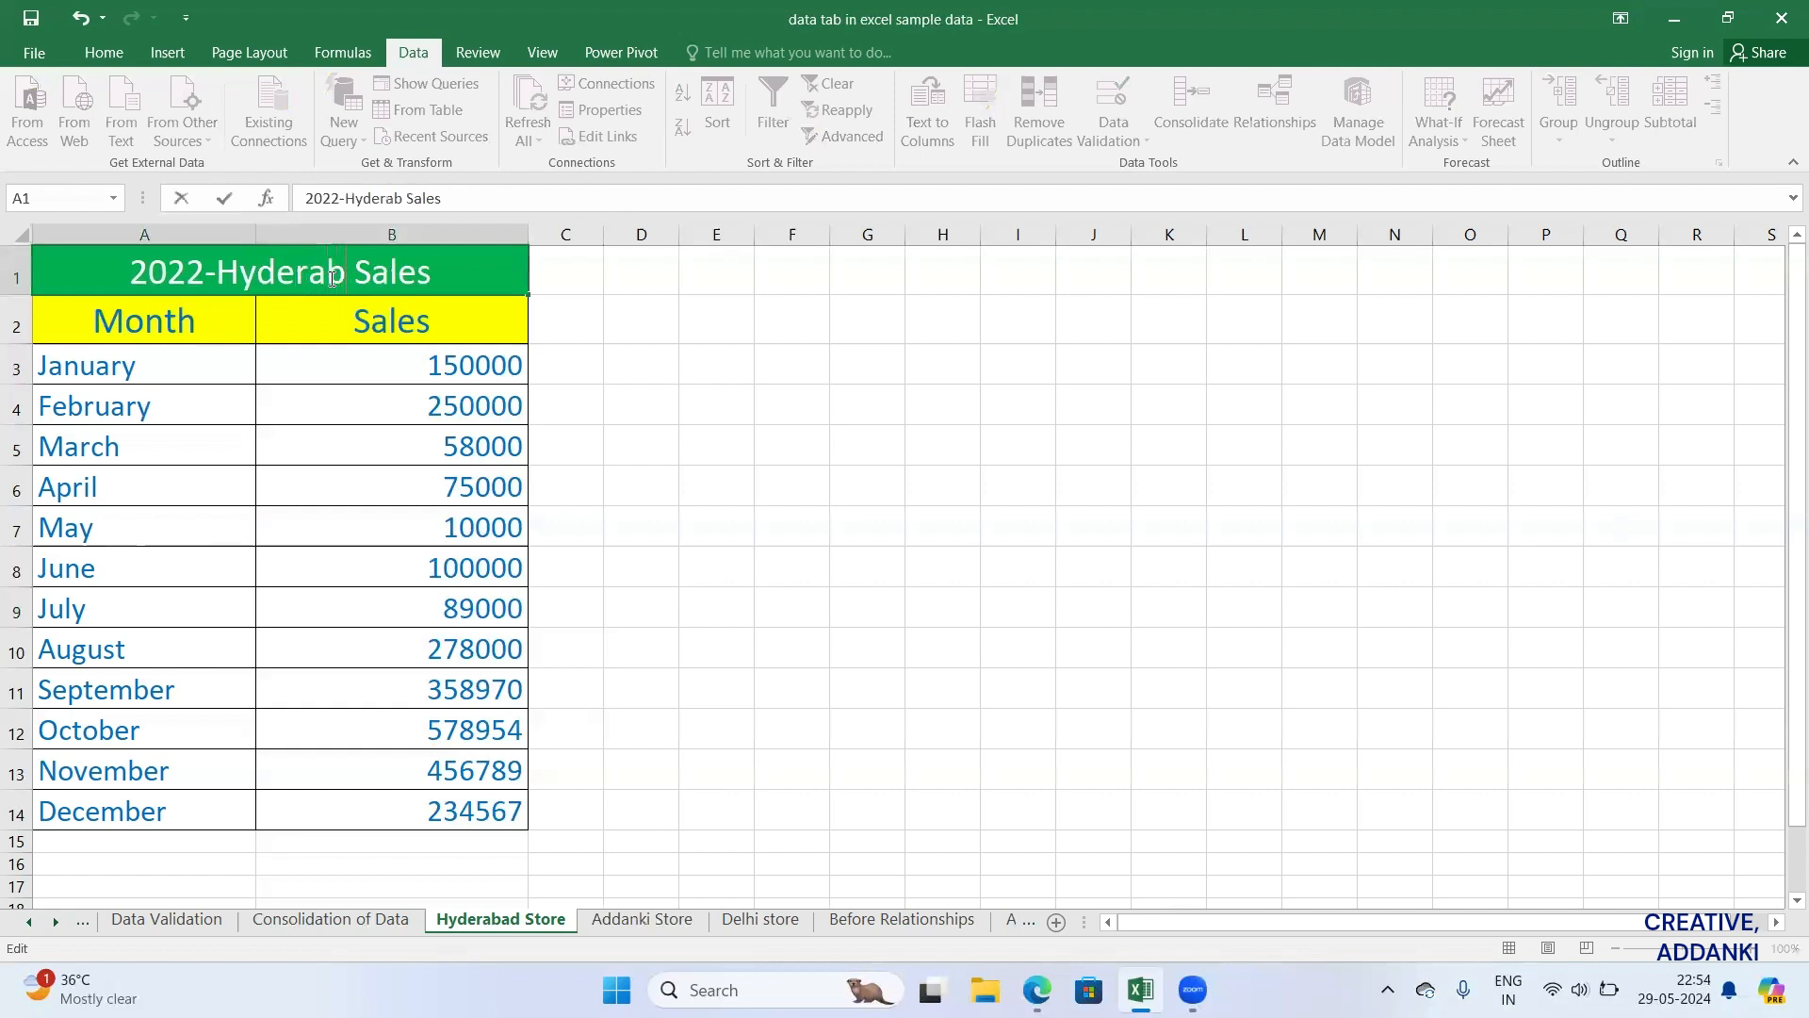
text(ad)
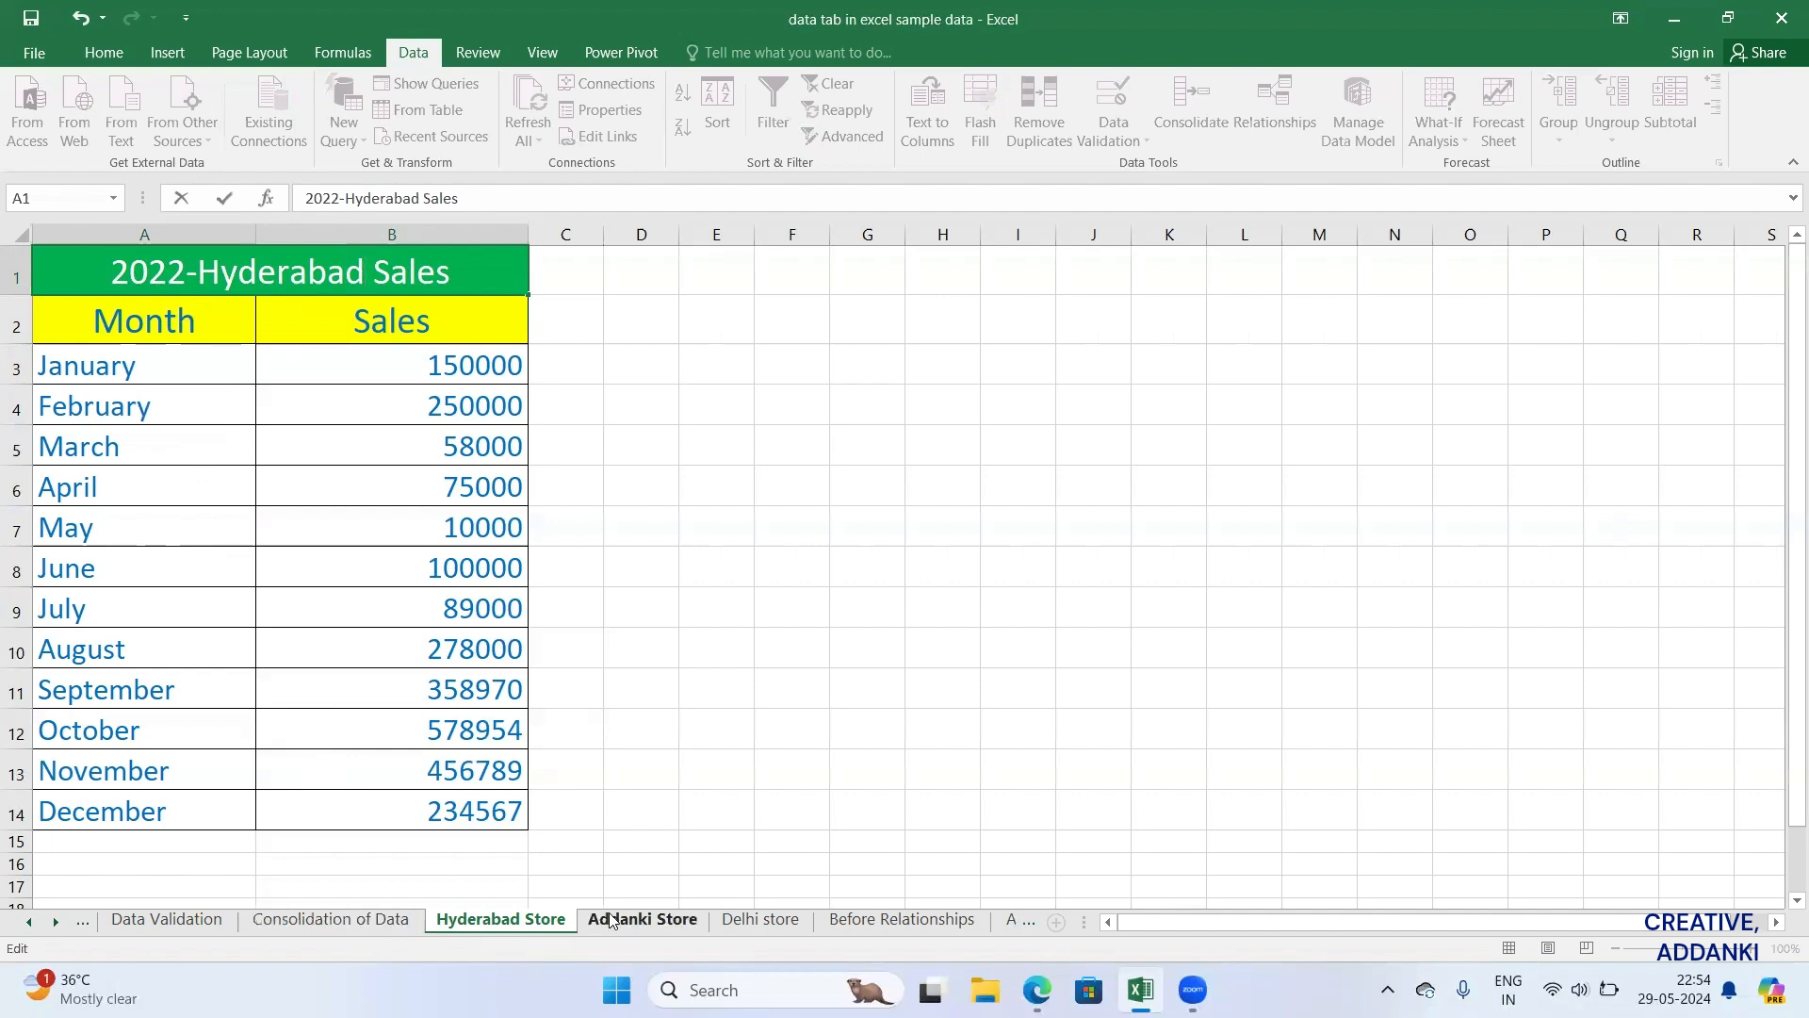
Step: Recheck the three store sheets and start a Consolidate operation for the Total Sales cells B3:B14 on the Consolidation of Data sheet
click(629, 921)
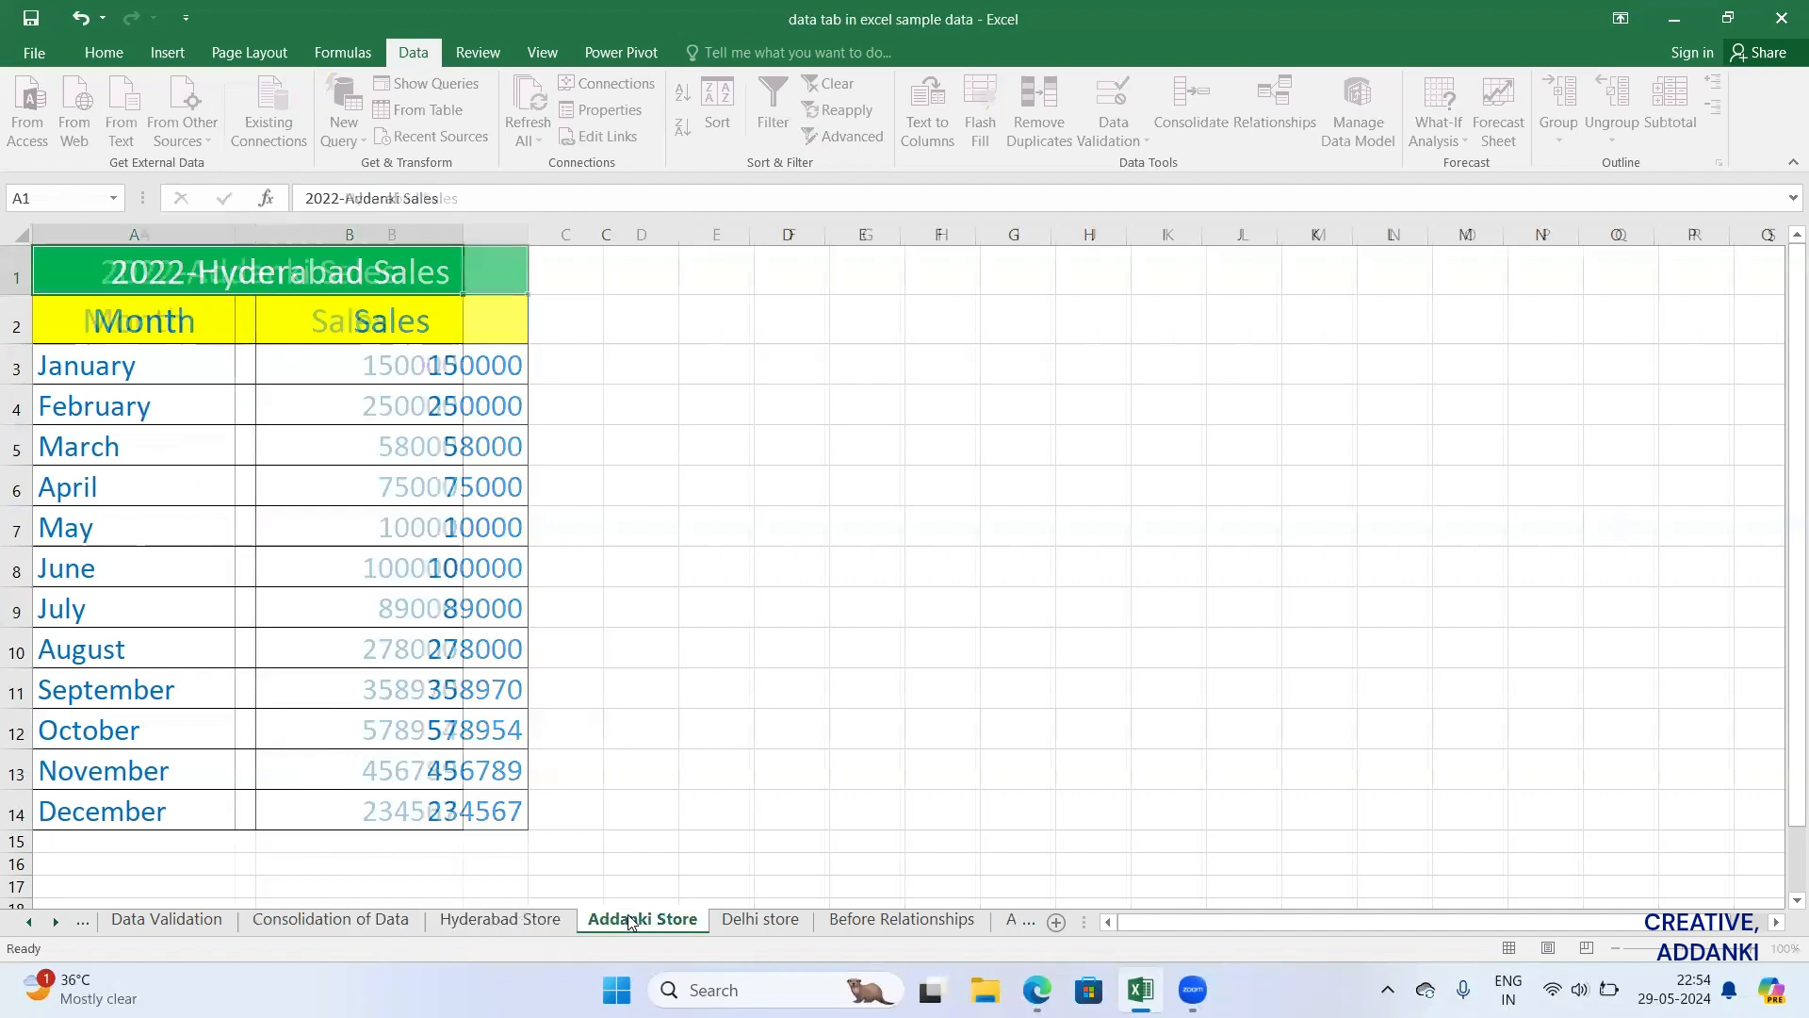
click(767, 926)
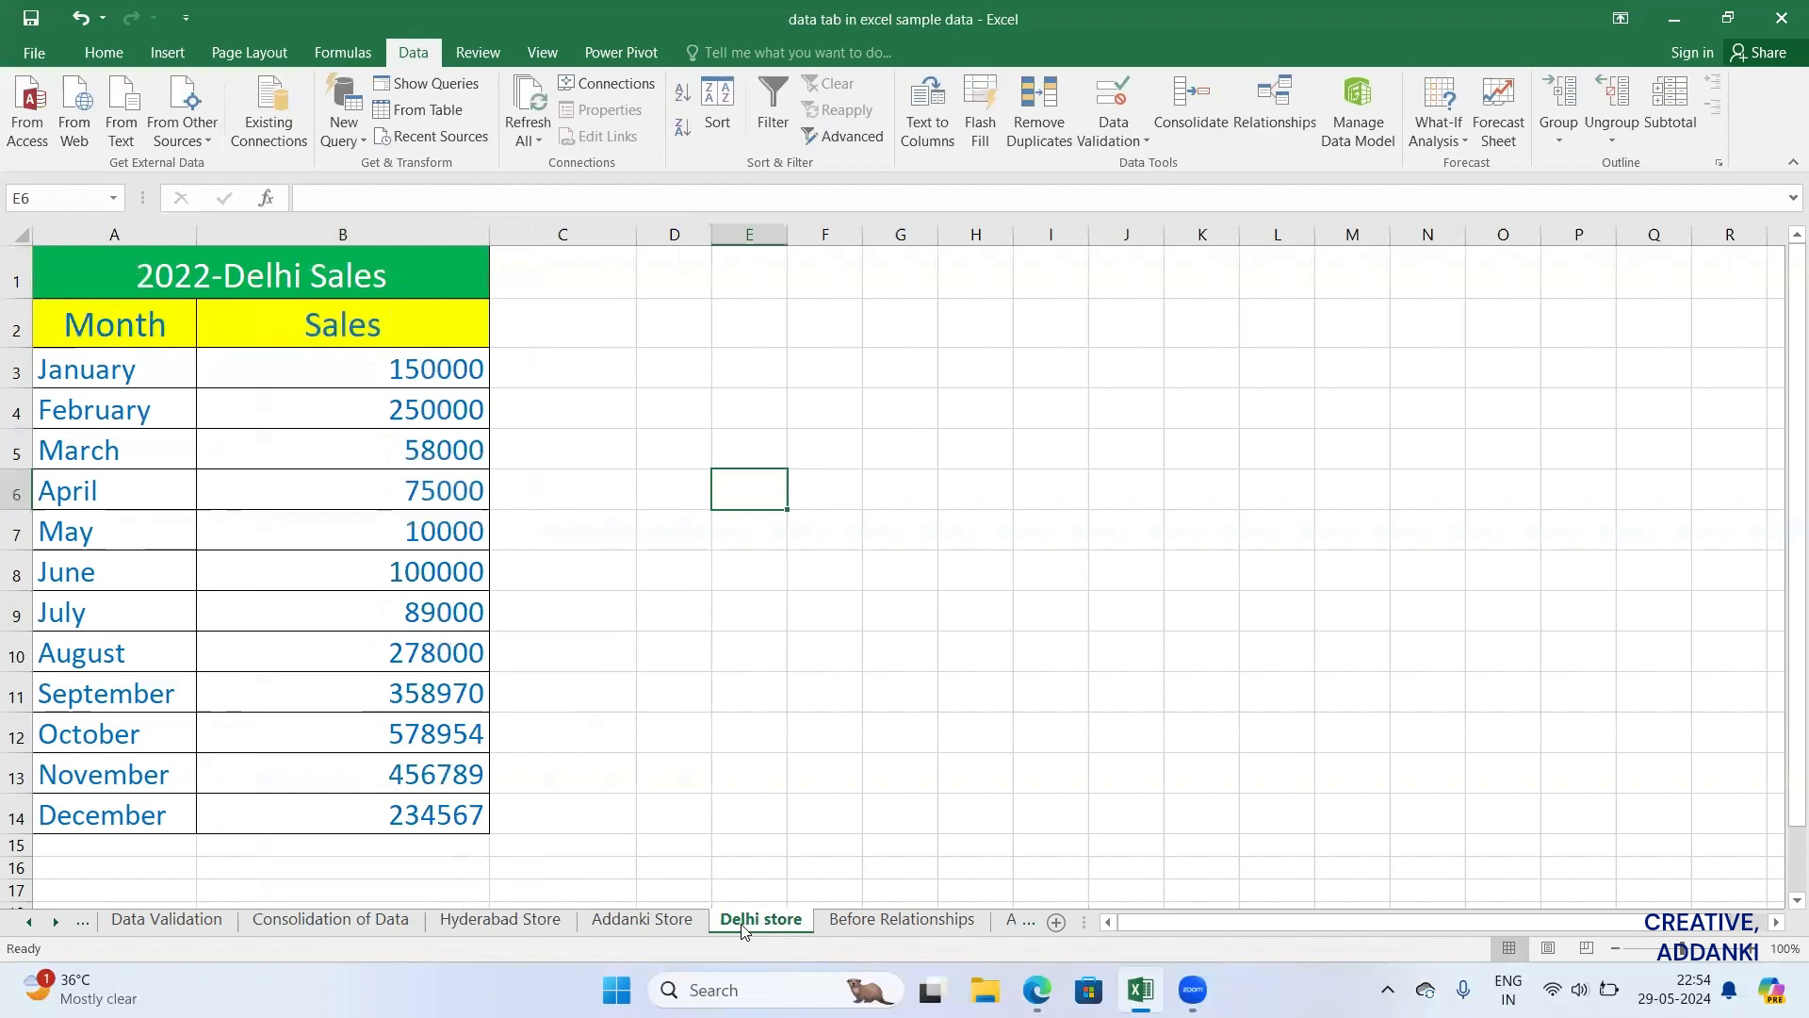
click(666, 921)
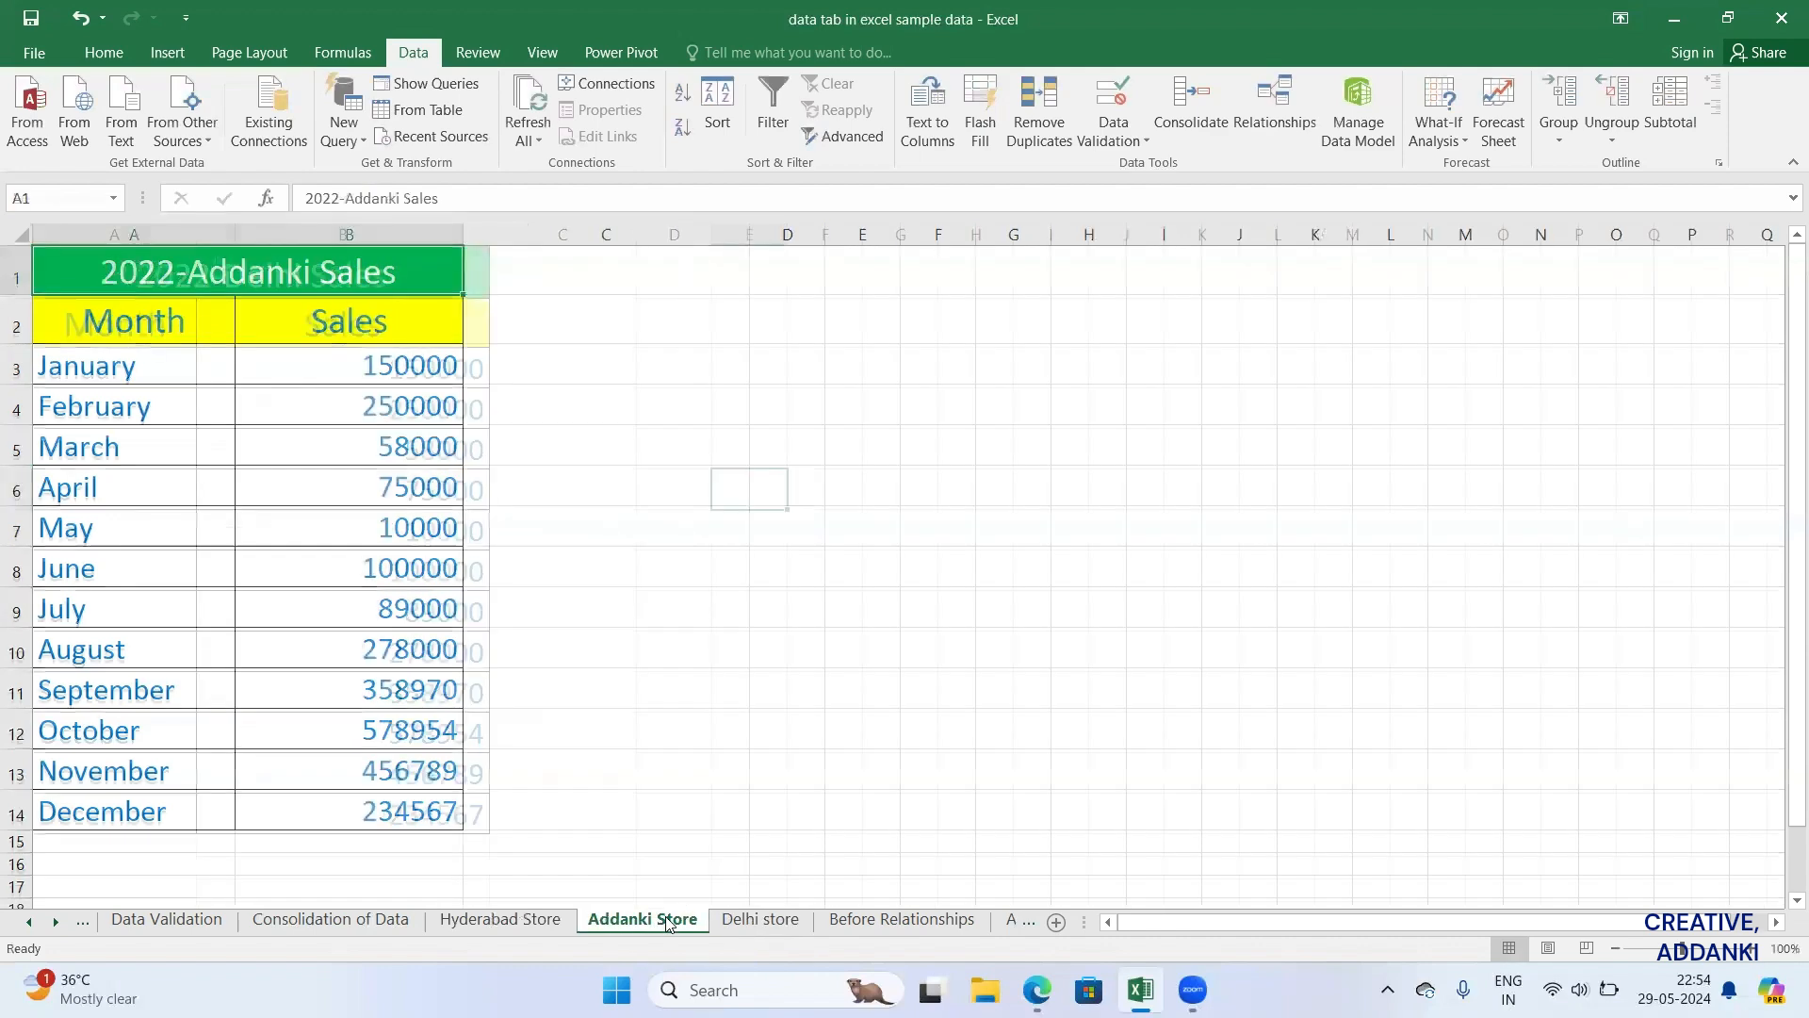
click(528, 922)
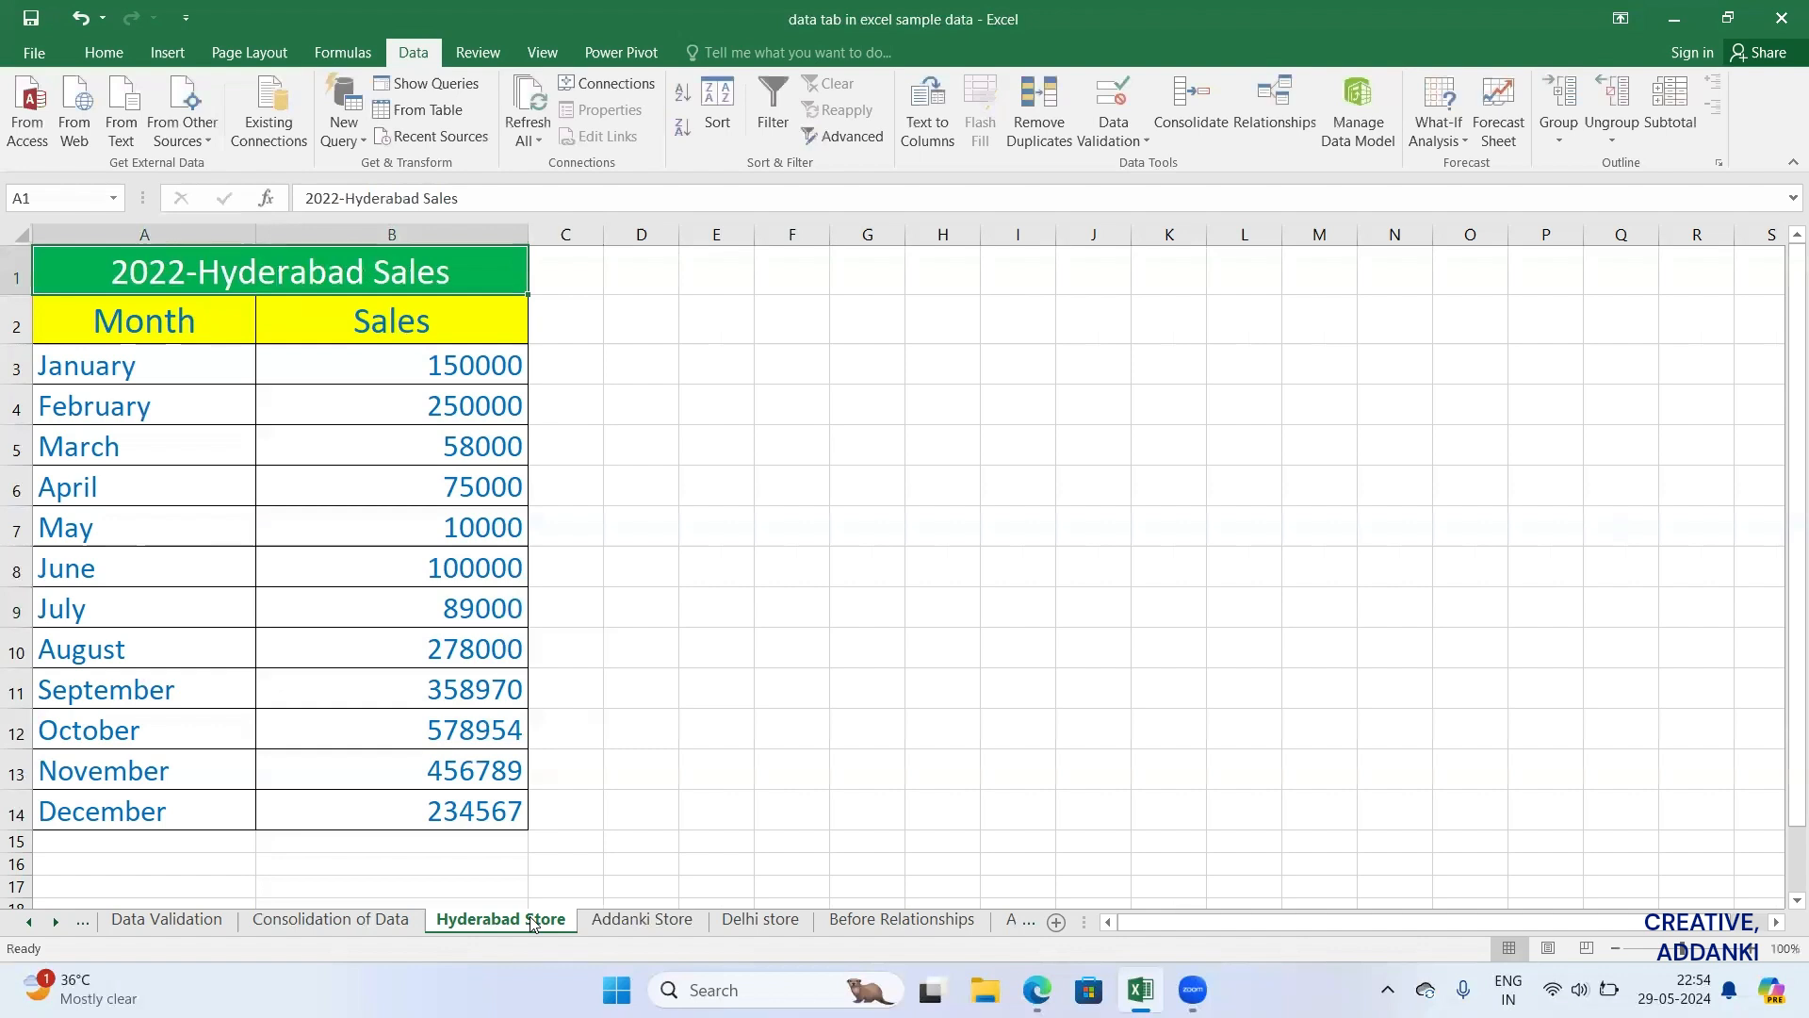
click(386, 925)
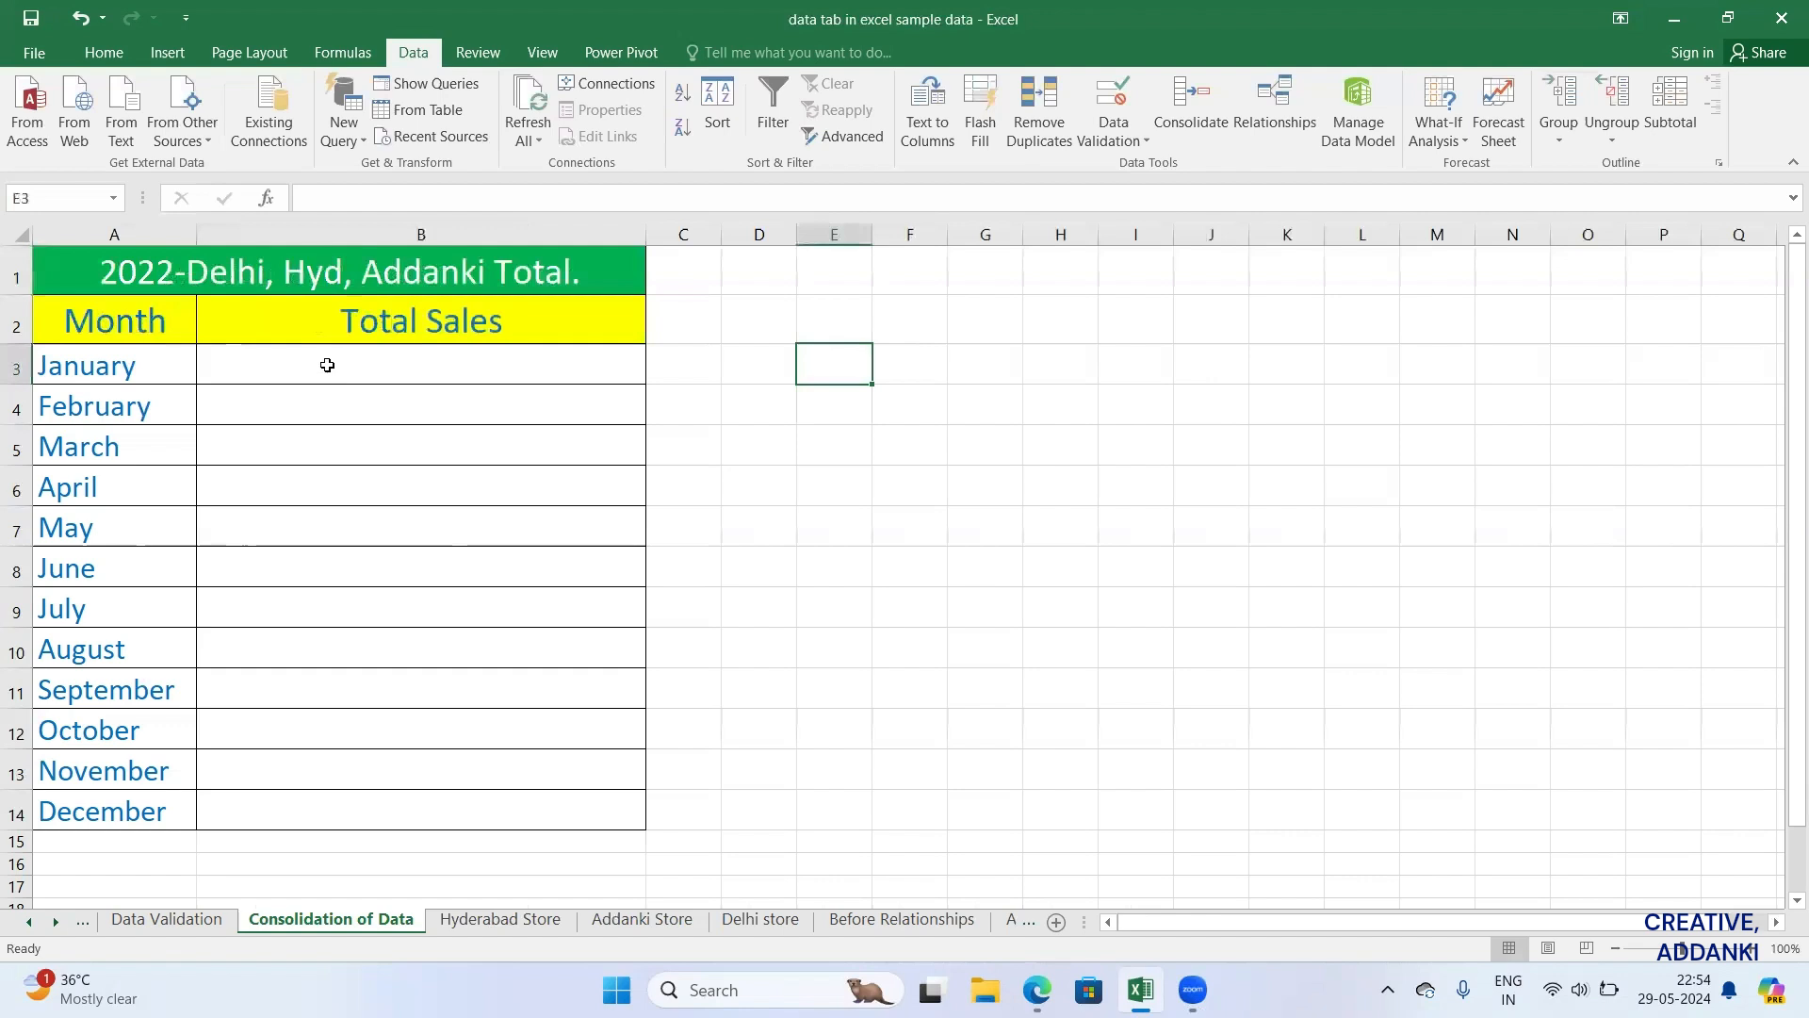
drag(327, 365, 370, 811)
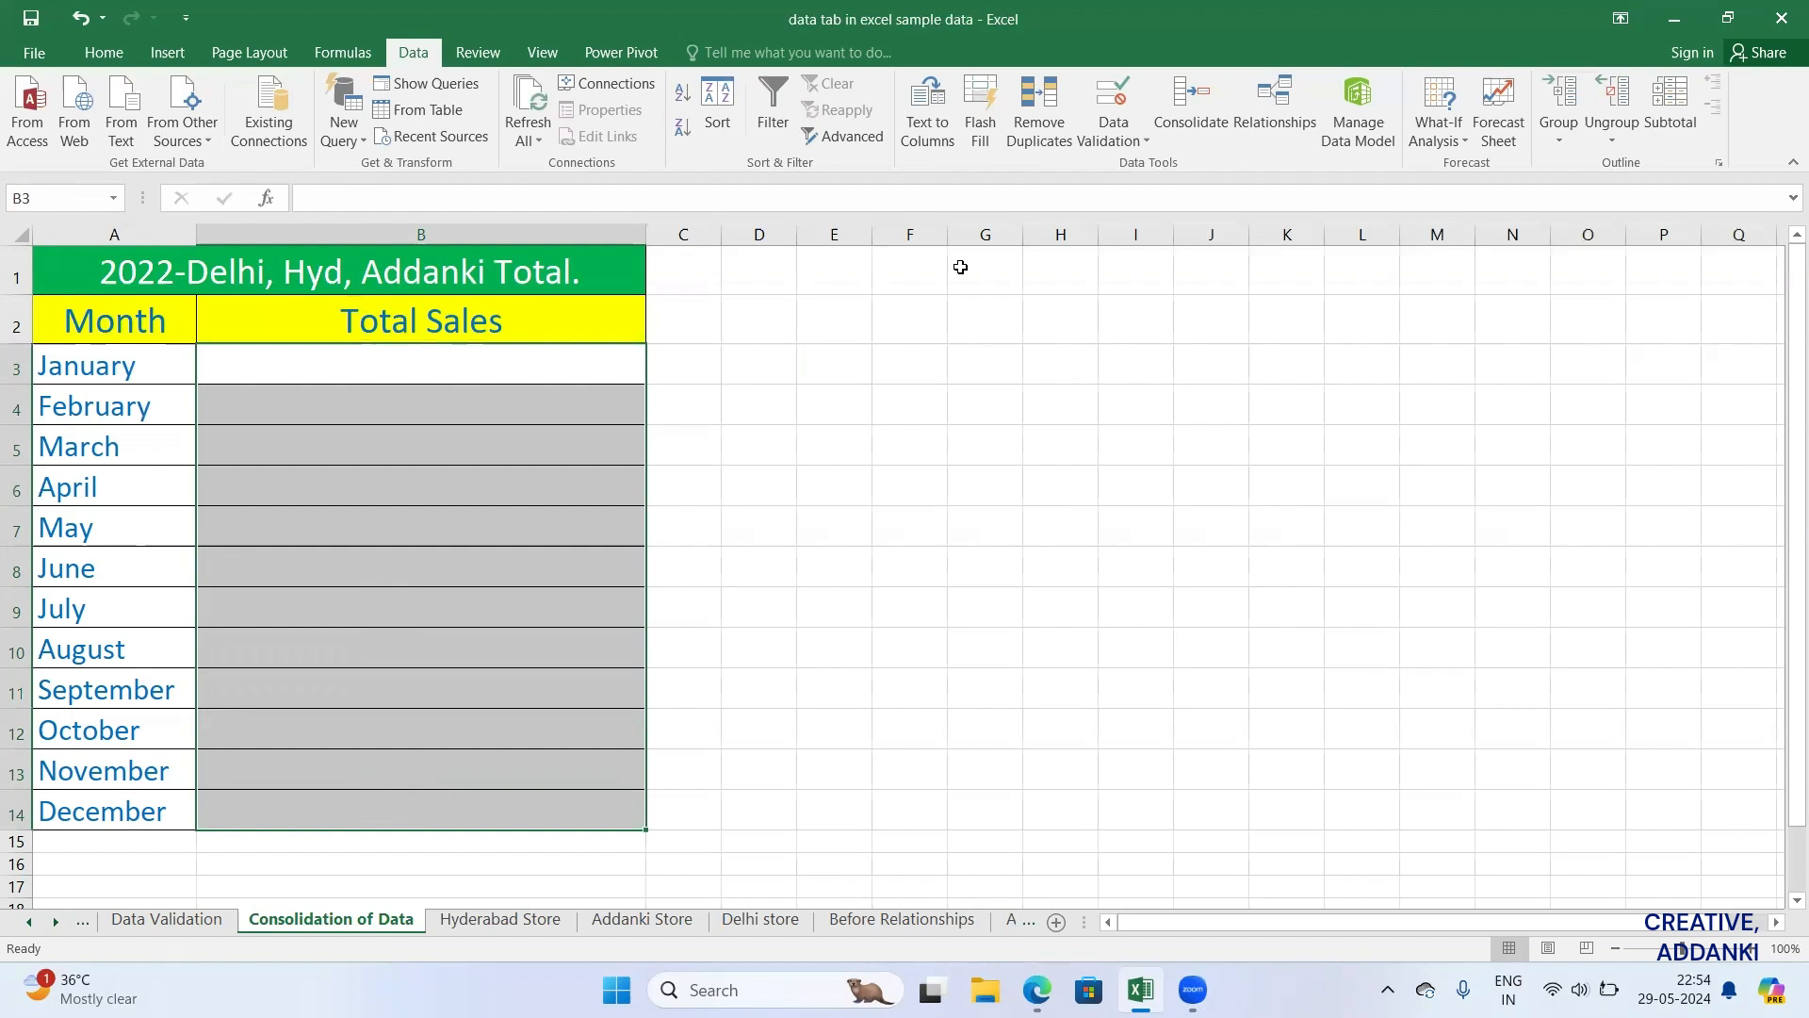
click(1187, 106)
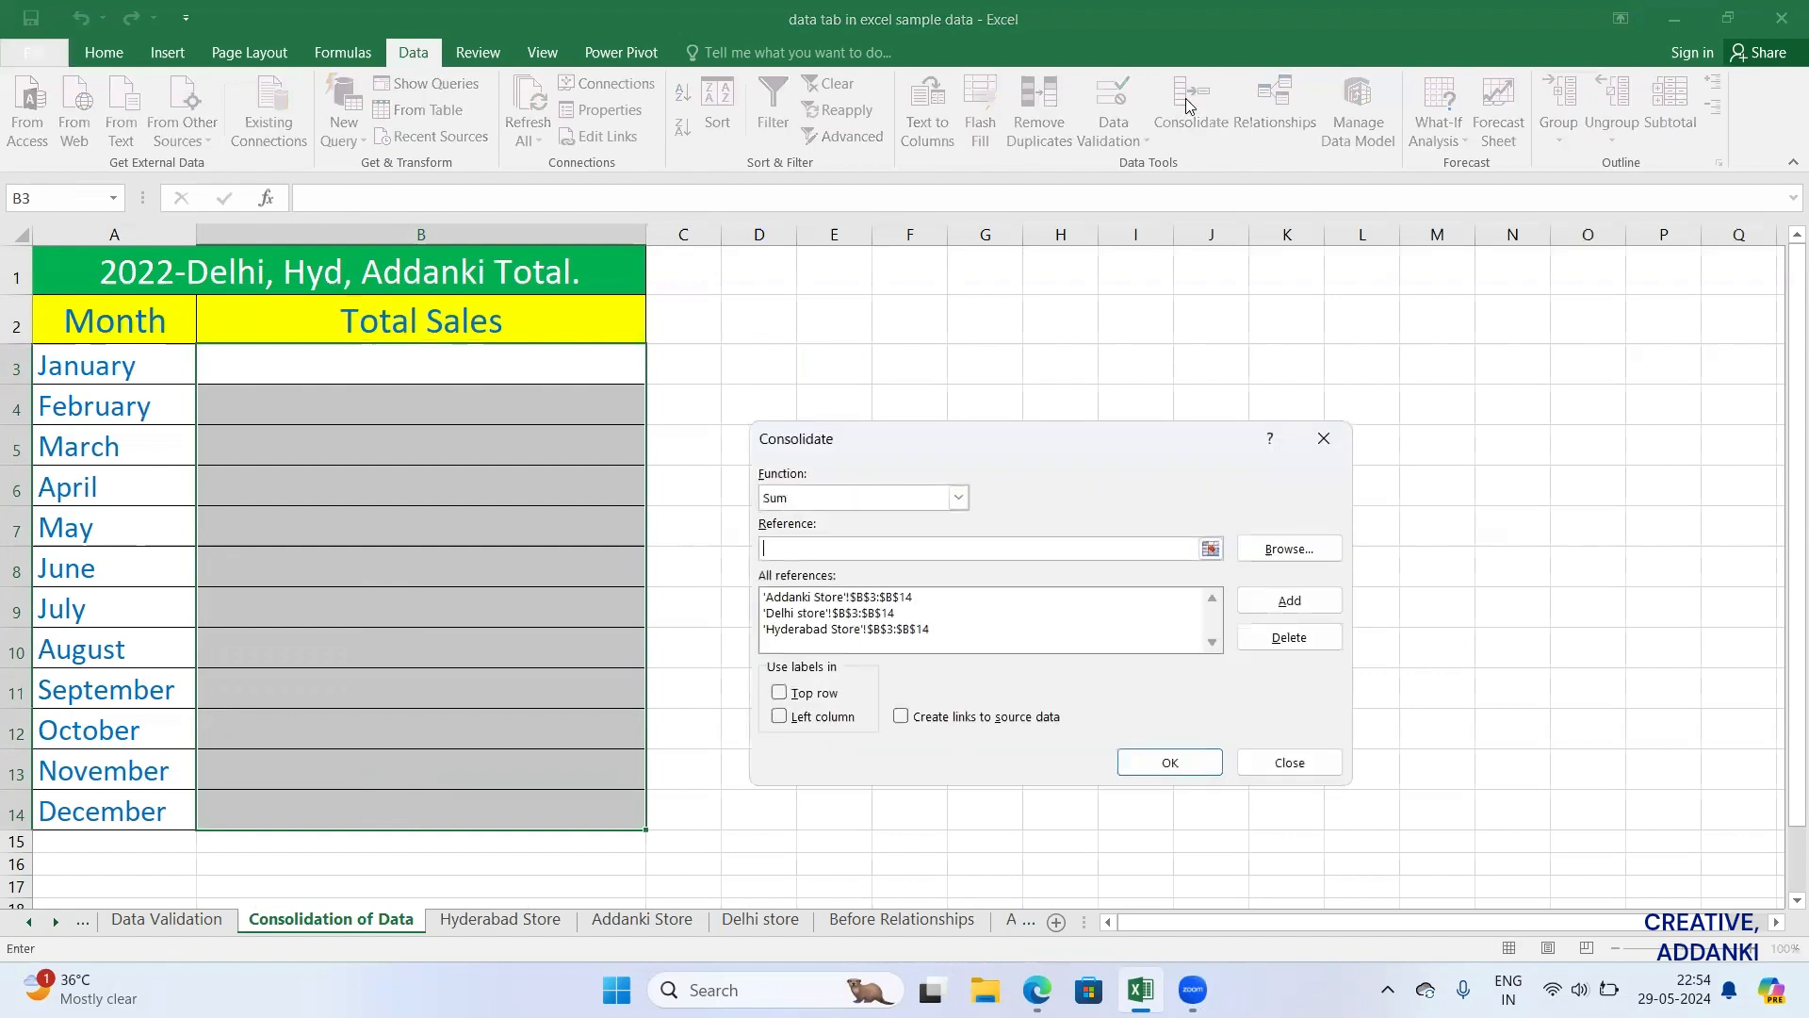
Step: Delete the existing Addanki, Delhi and Hyderabad store references from the consolidation and choose Sum as its function
click(873, 604)
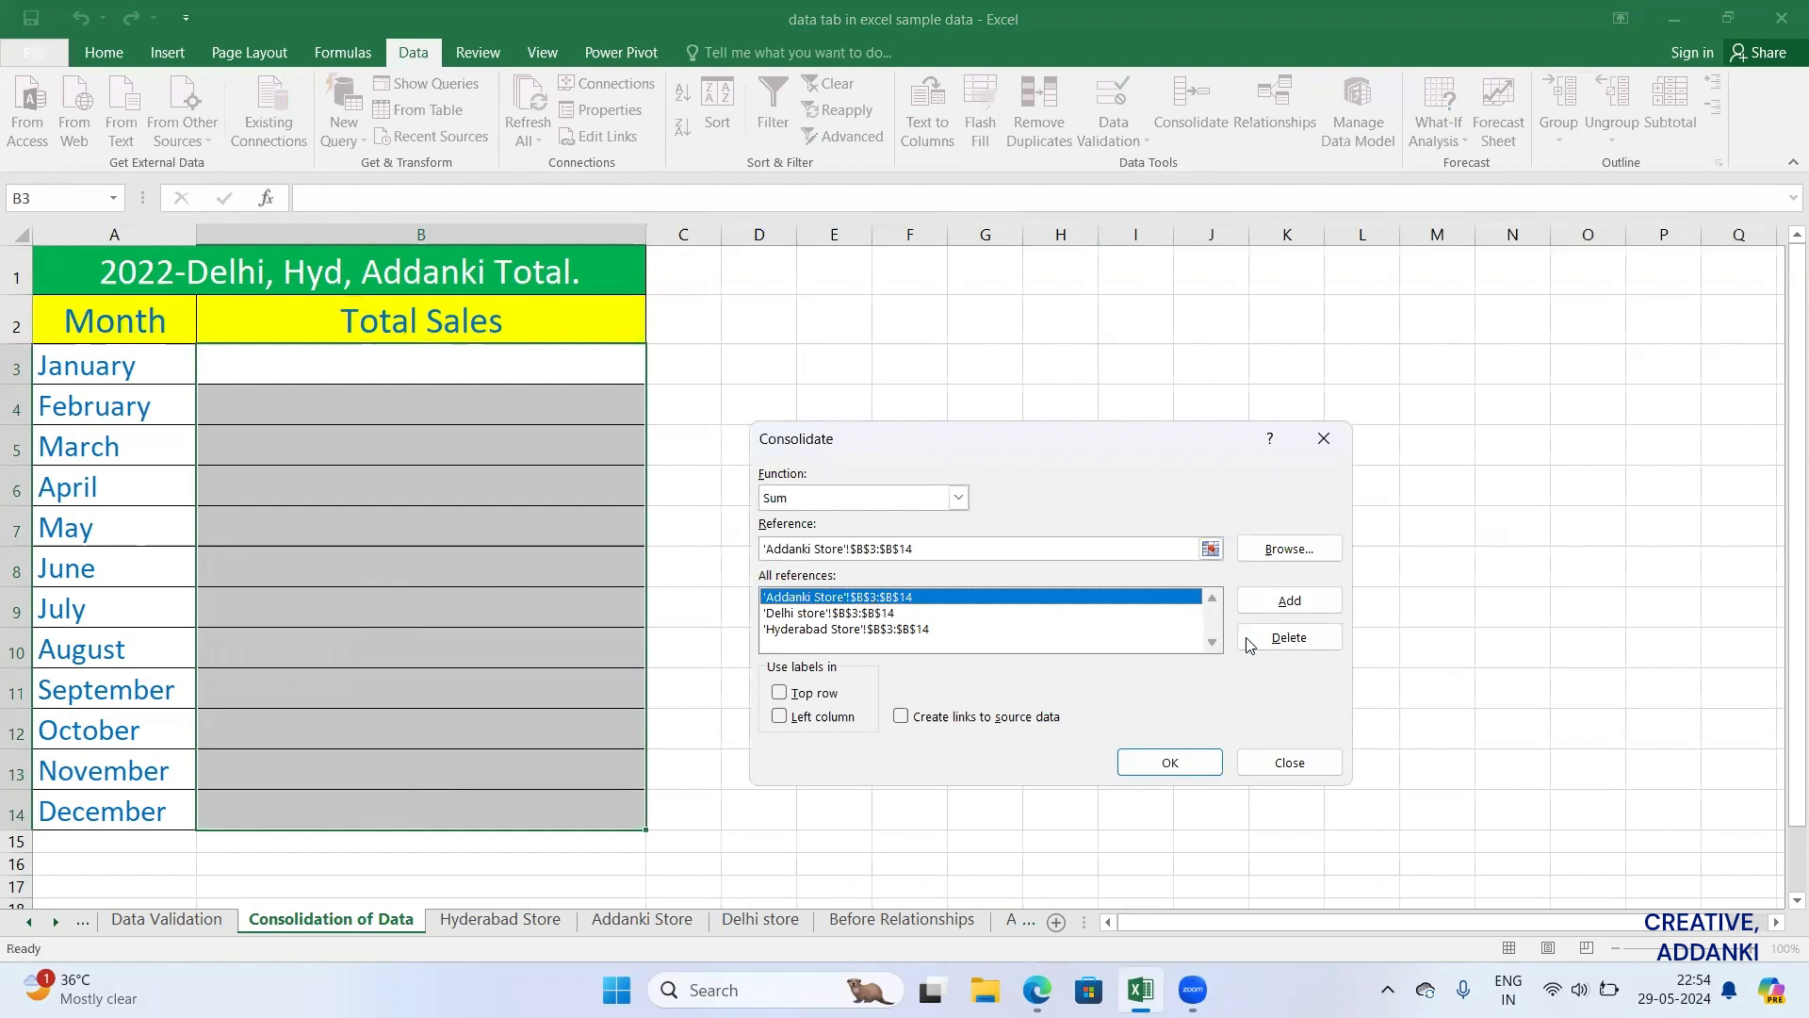
click(1280, 641)
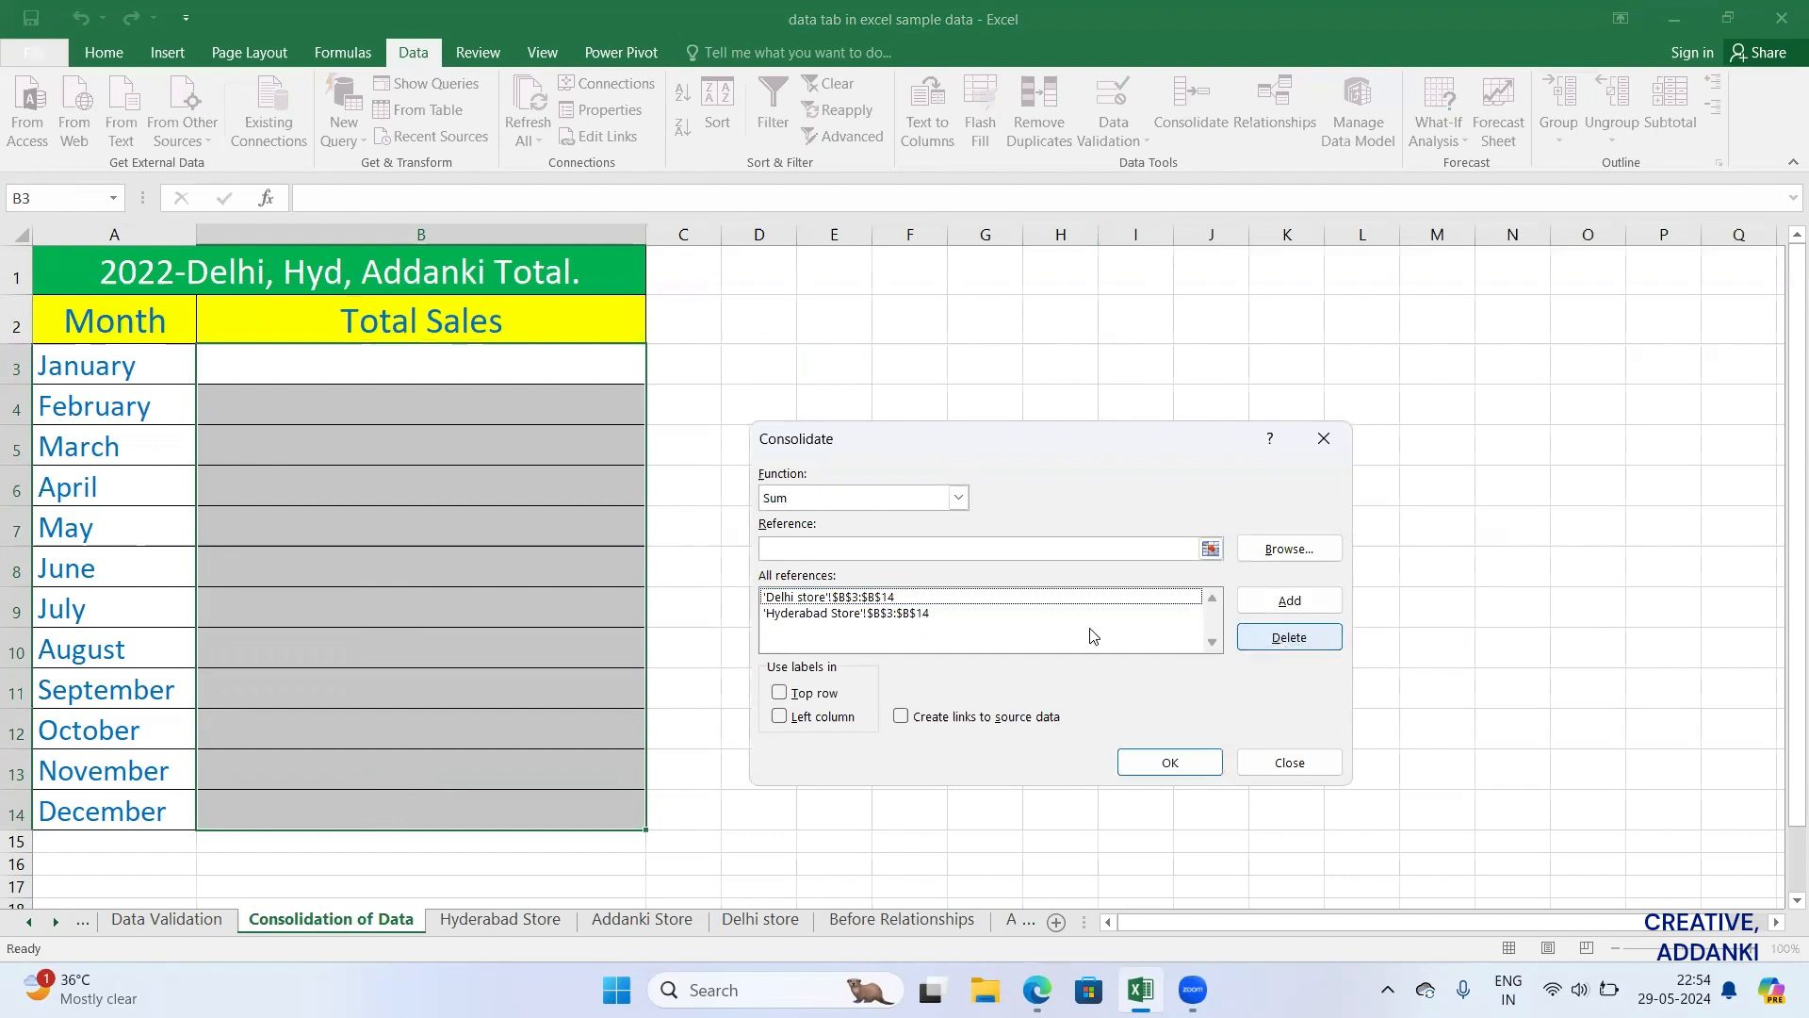
click(980, 596)
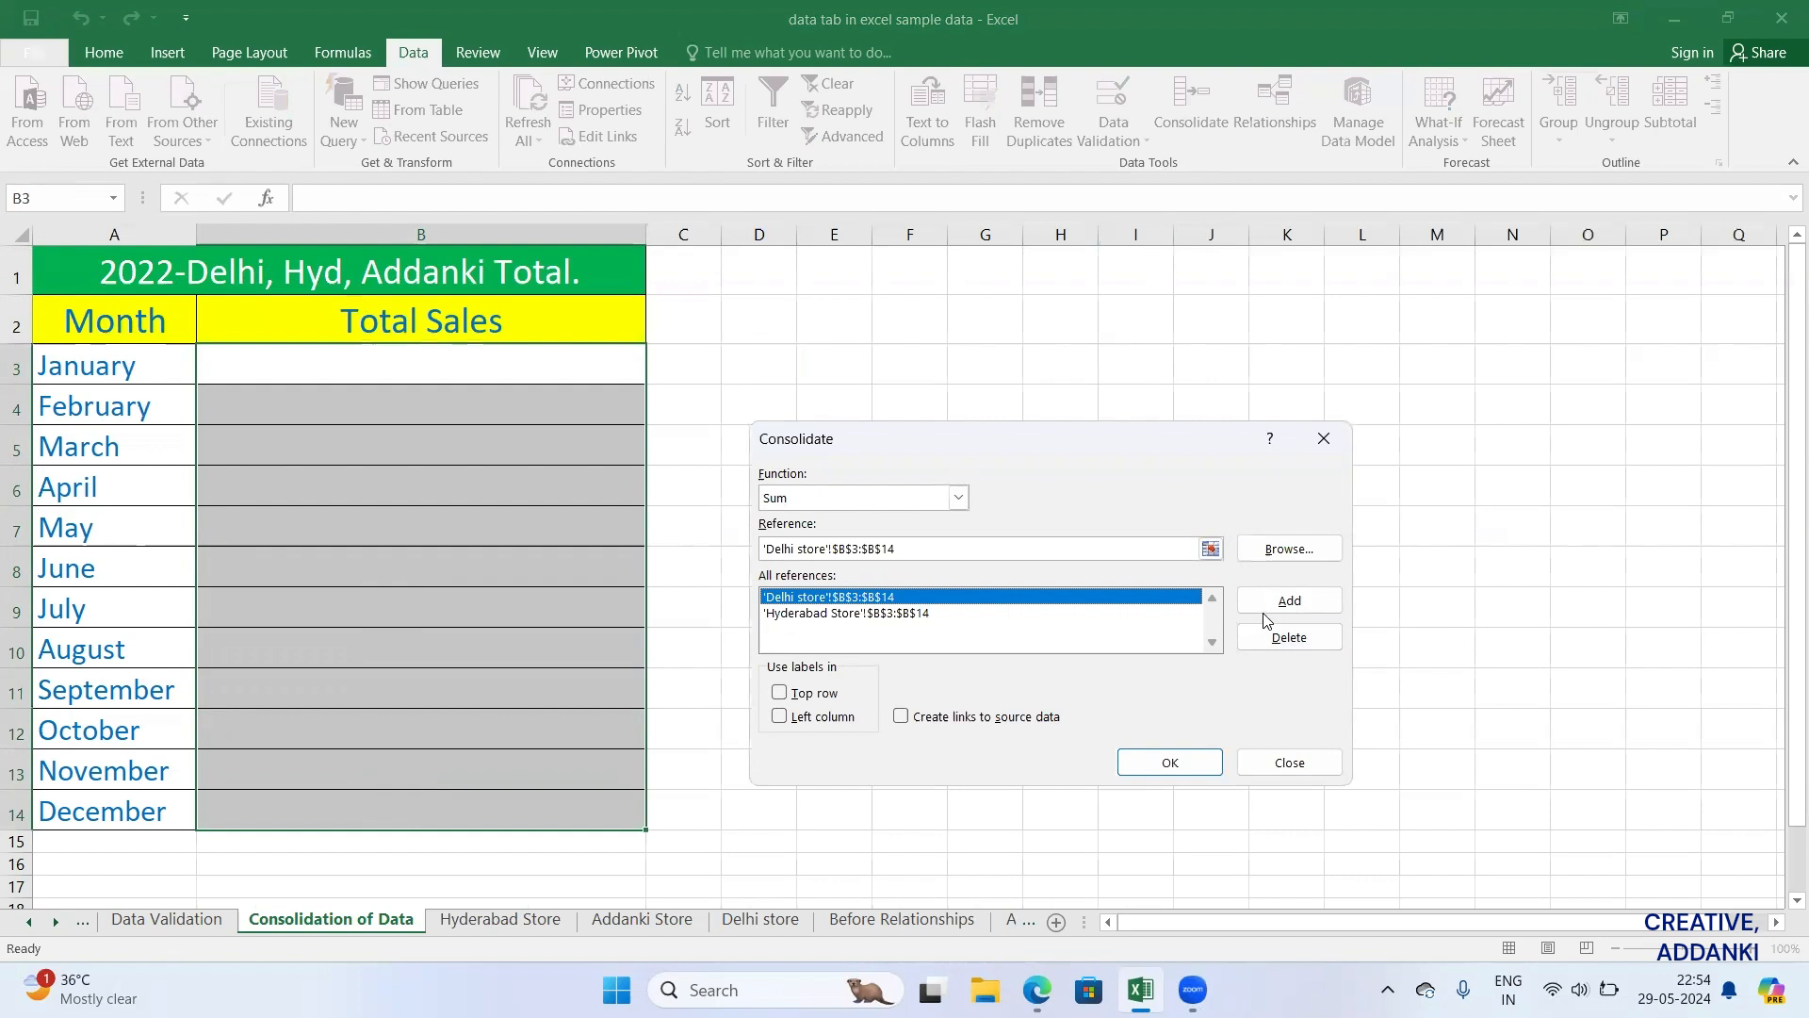
click(1279, 641)
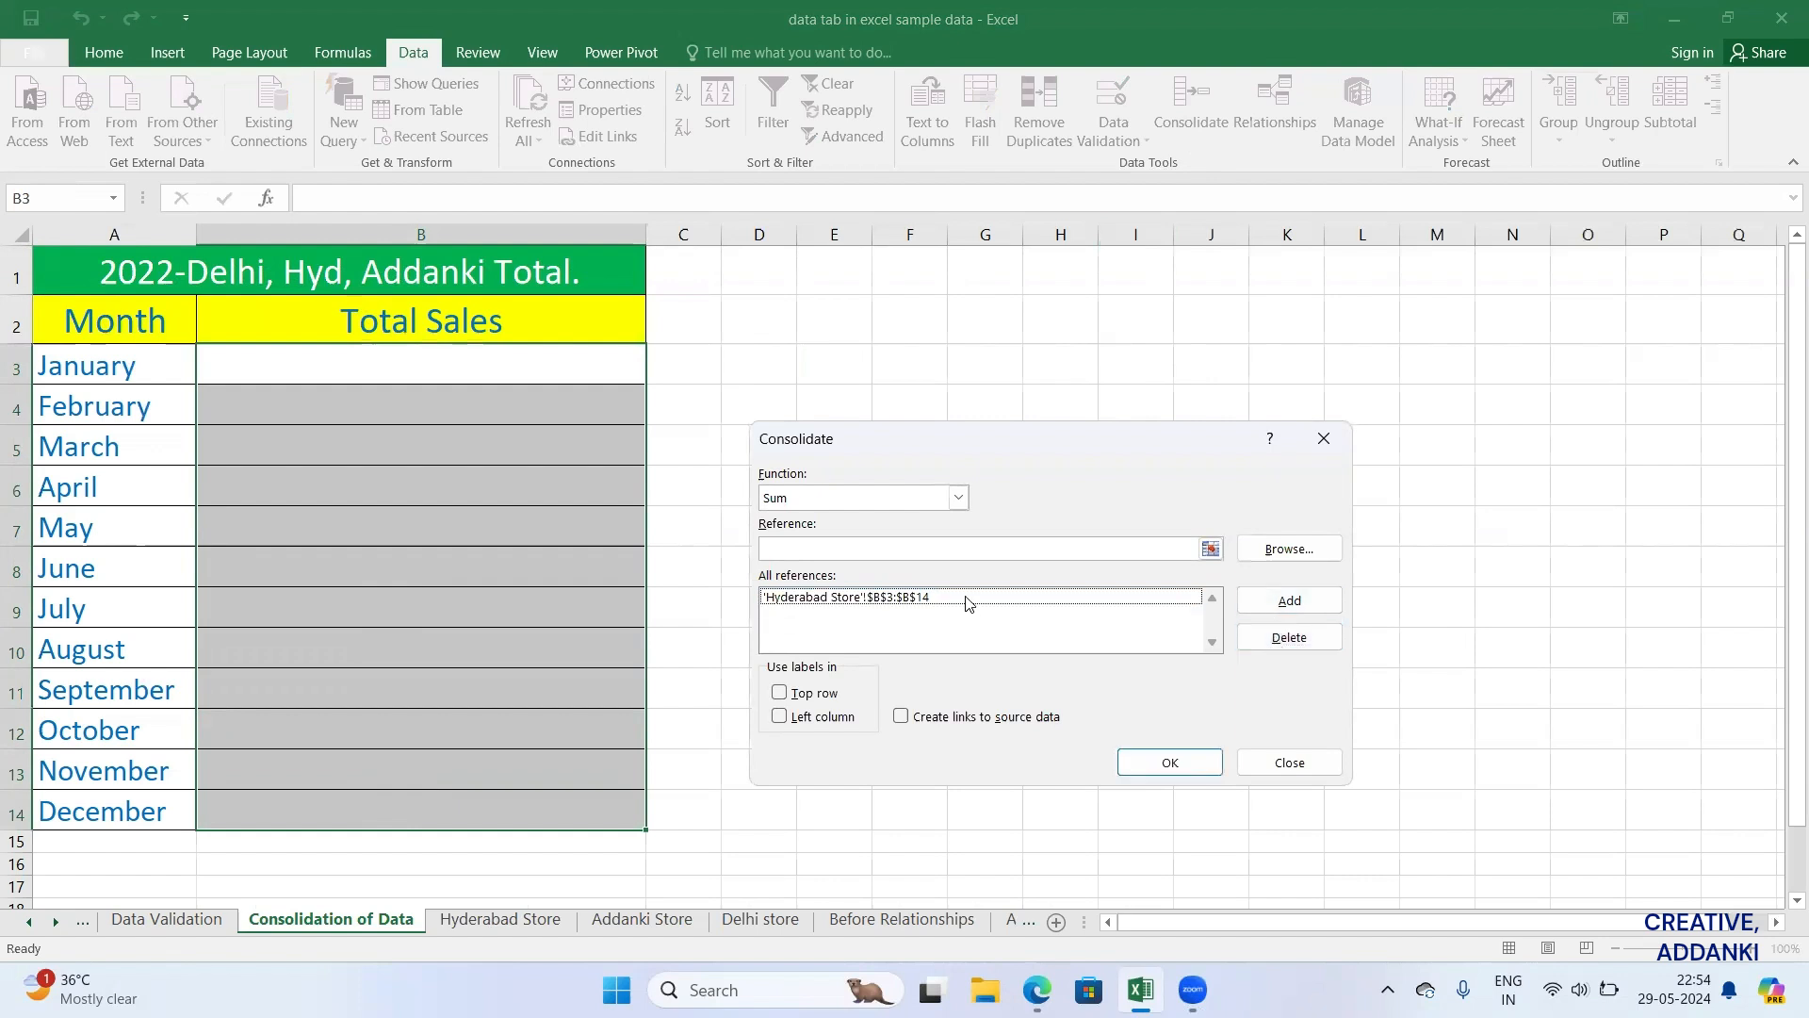
click(968, 600)
click(1266, 645)
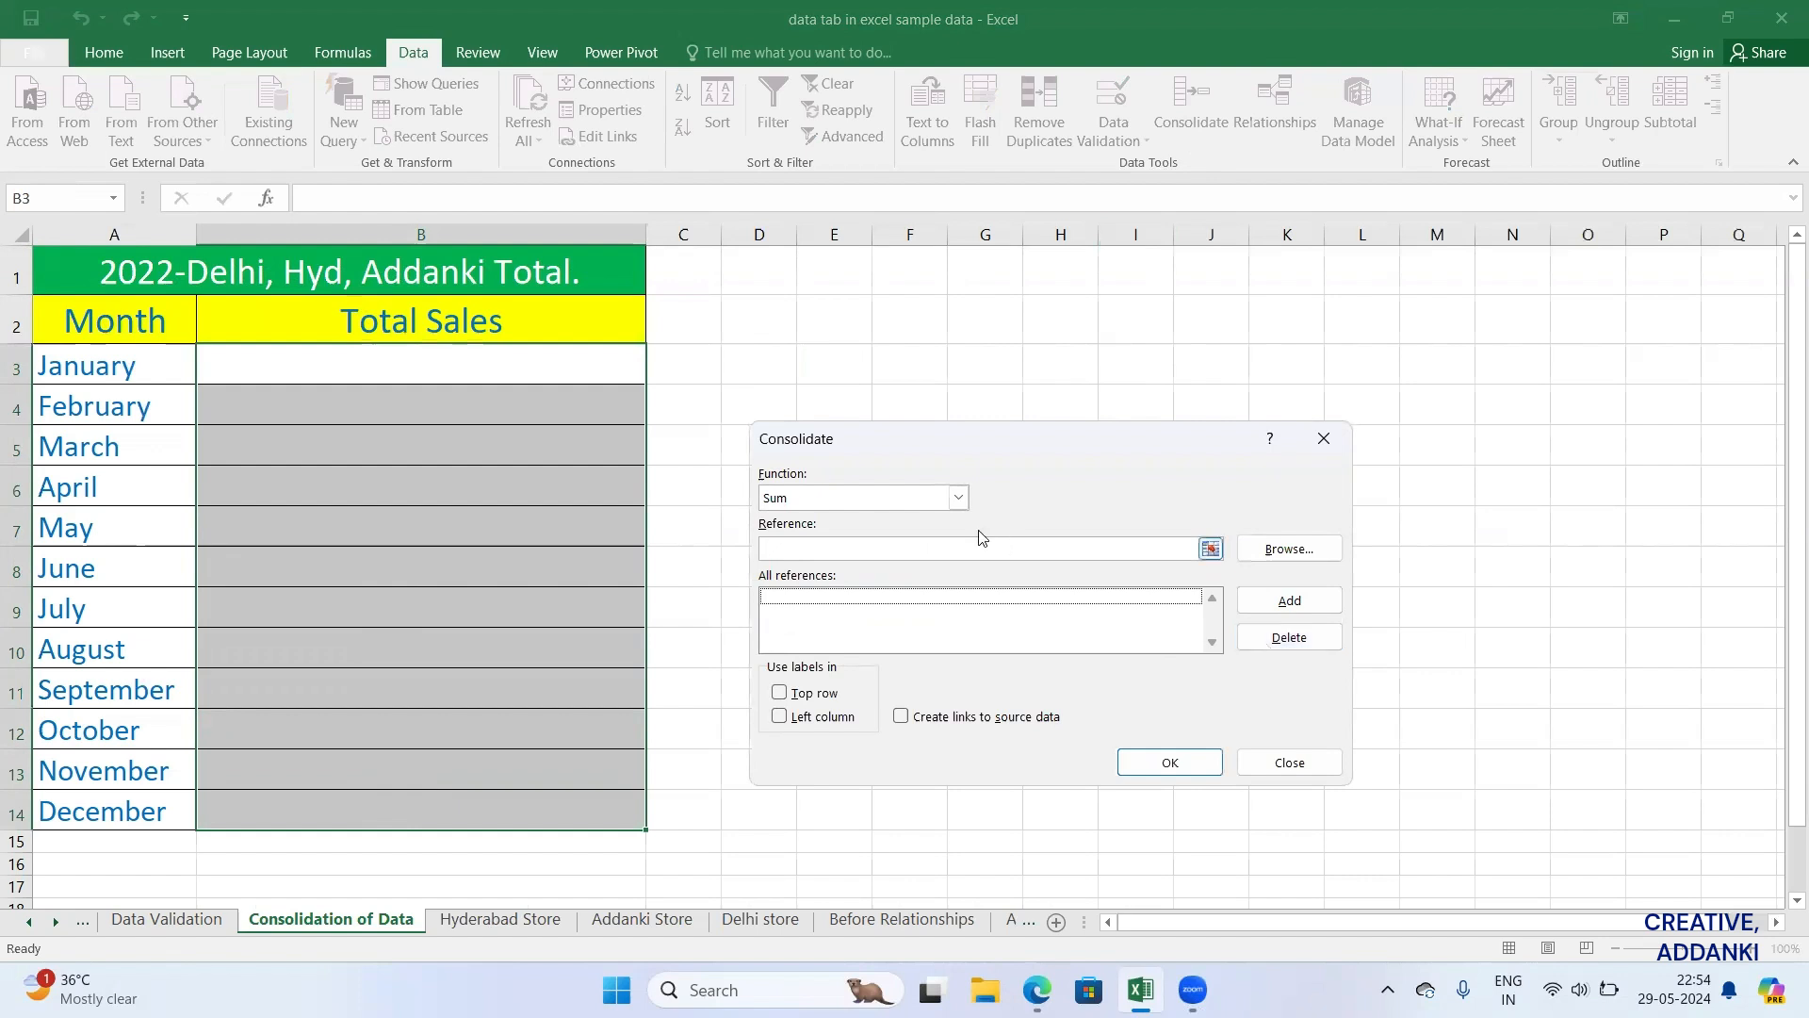
click(958, 501)
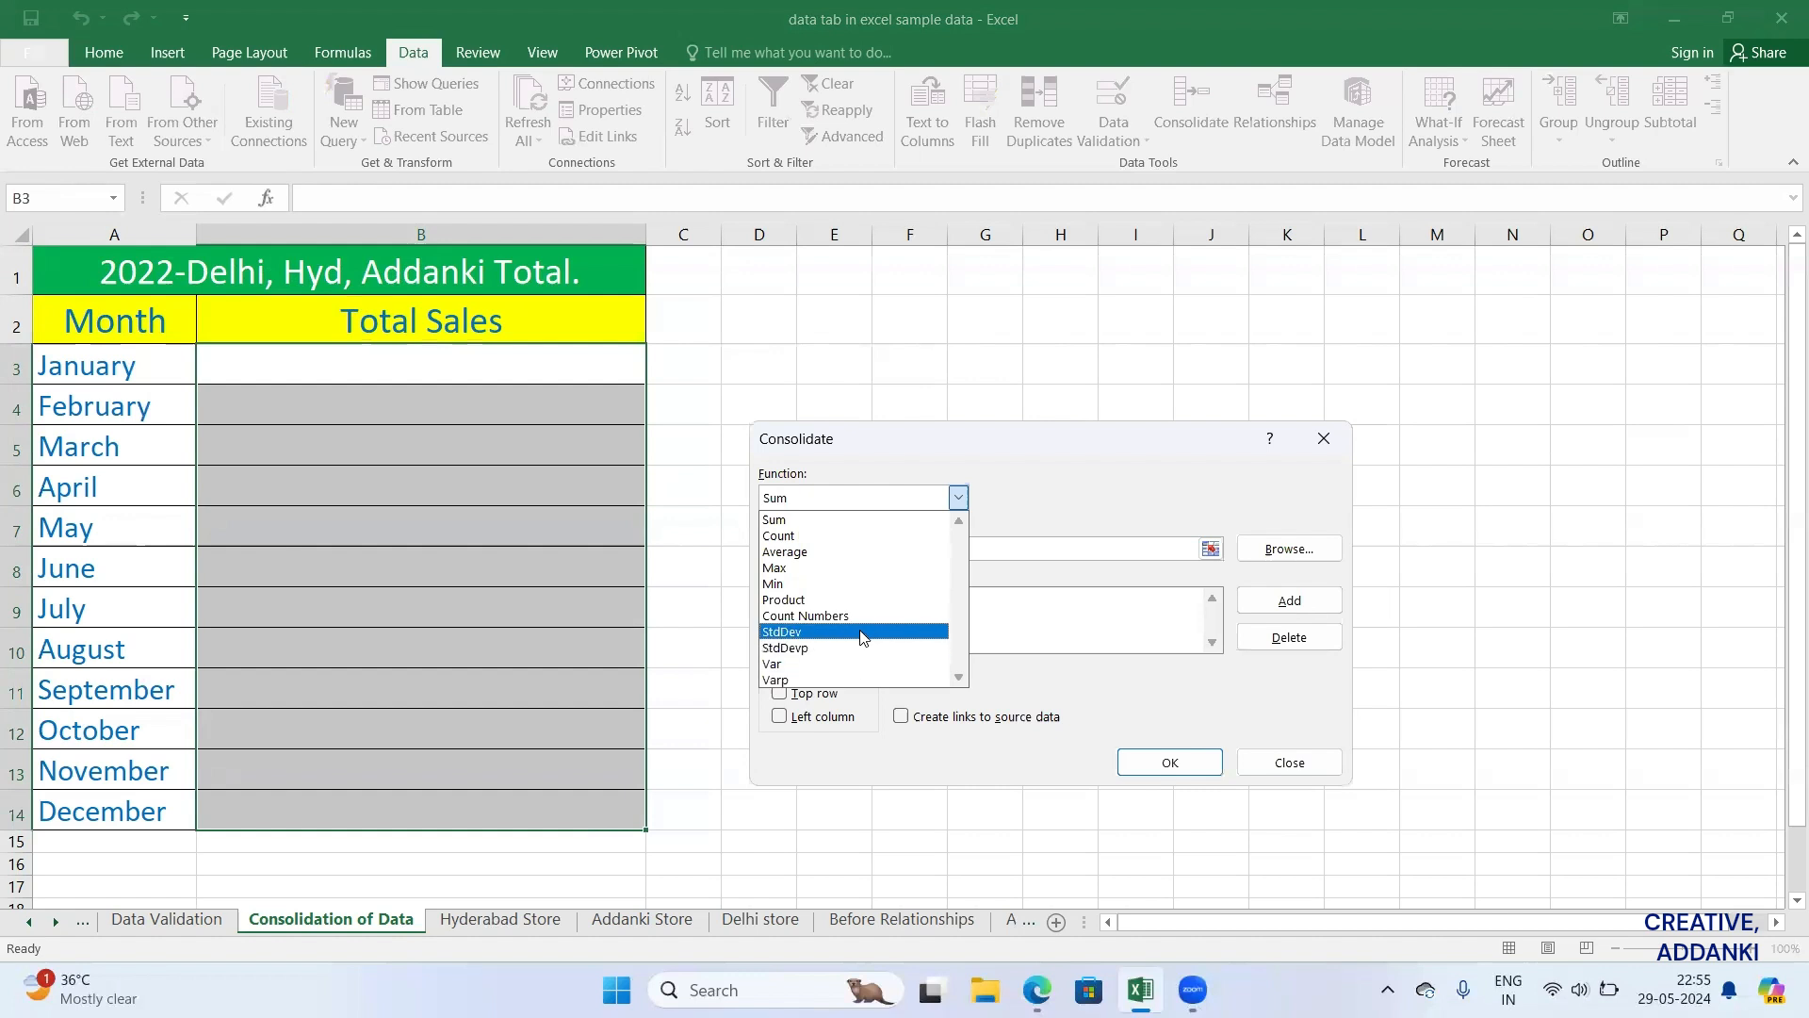
click(779, 523)
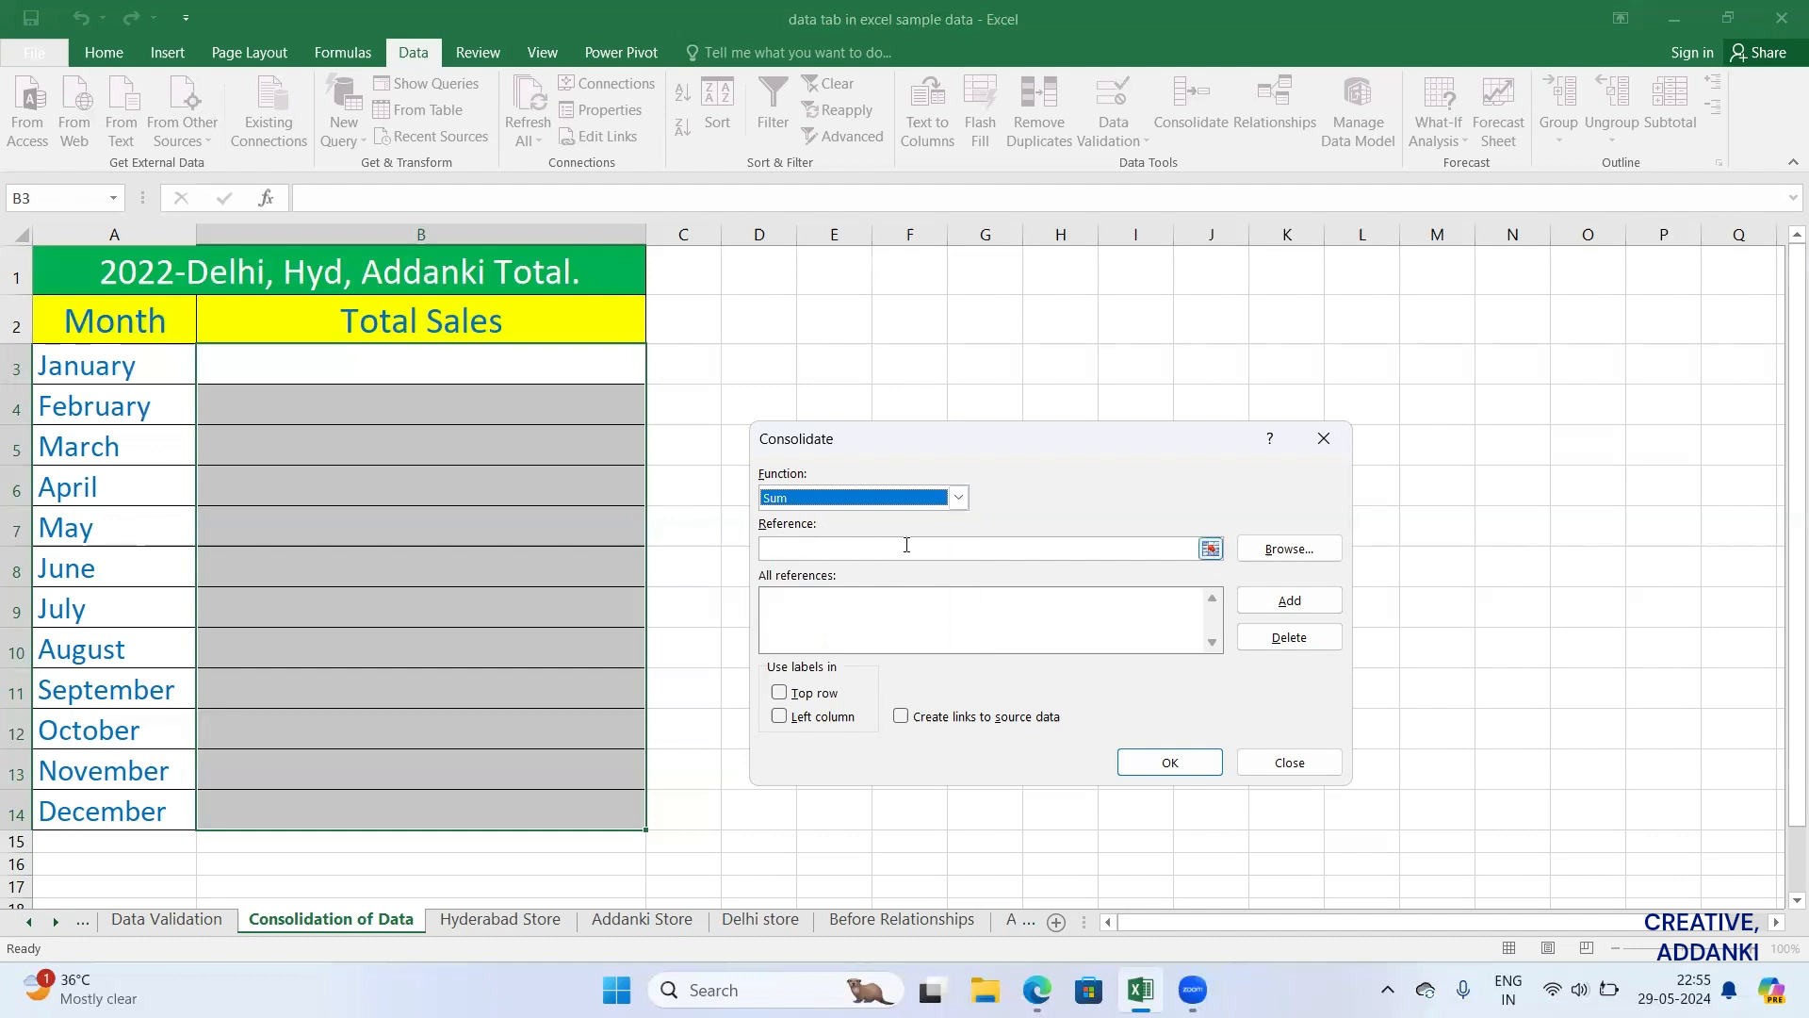
Step: Add the sales range B3:B14 of the Hyderabad Store sheet to the consolidation references
click(1210, 550)
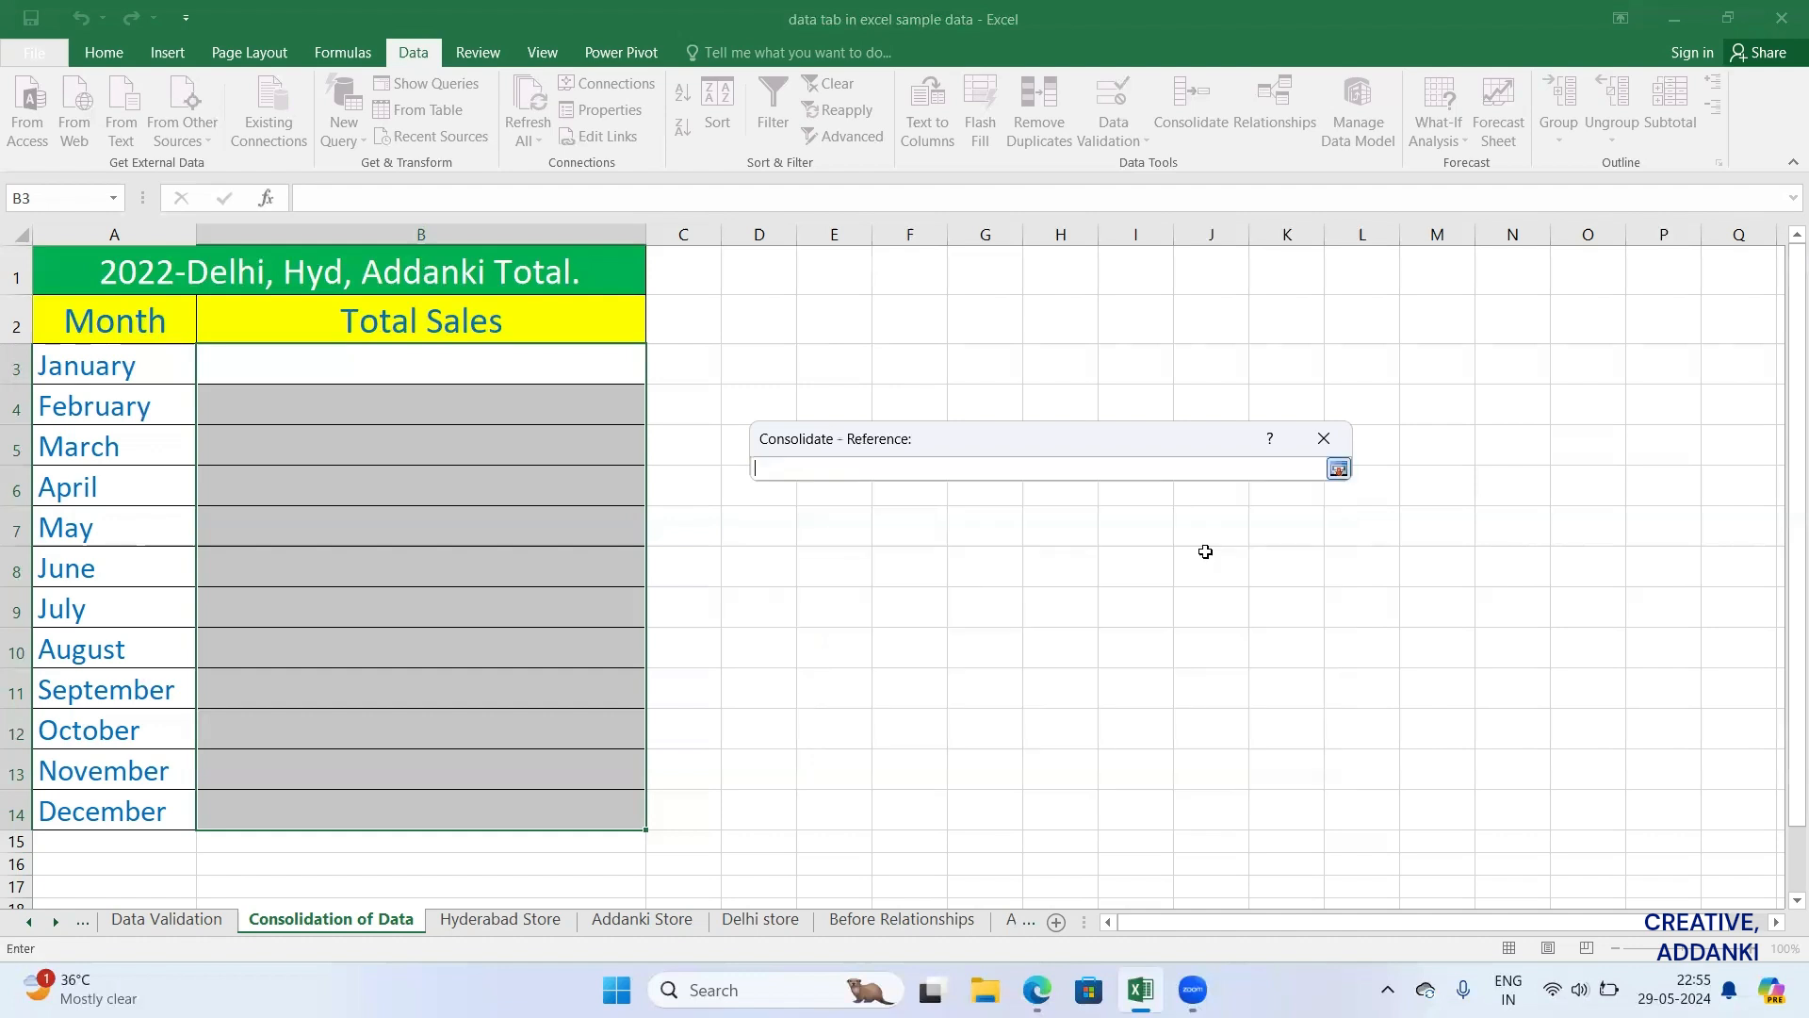
click(1339, 468)
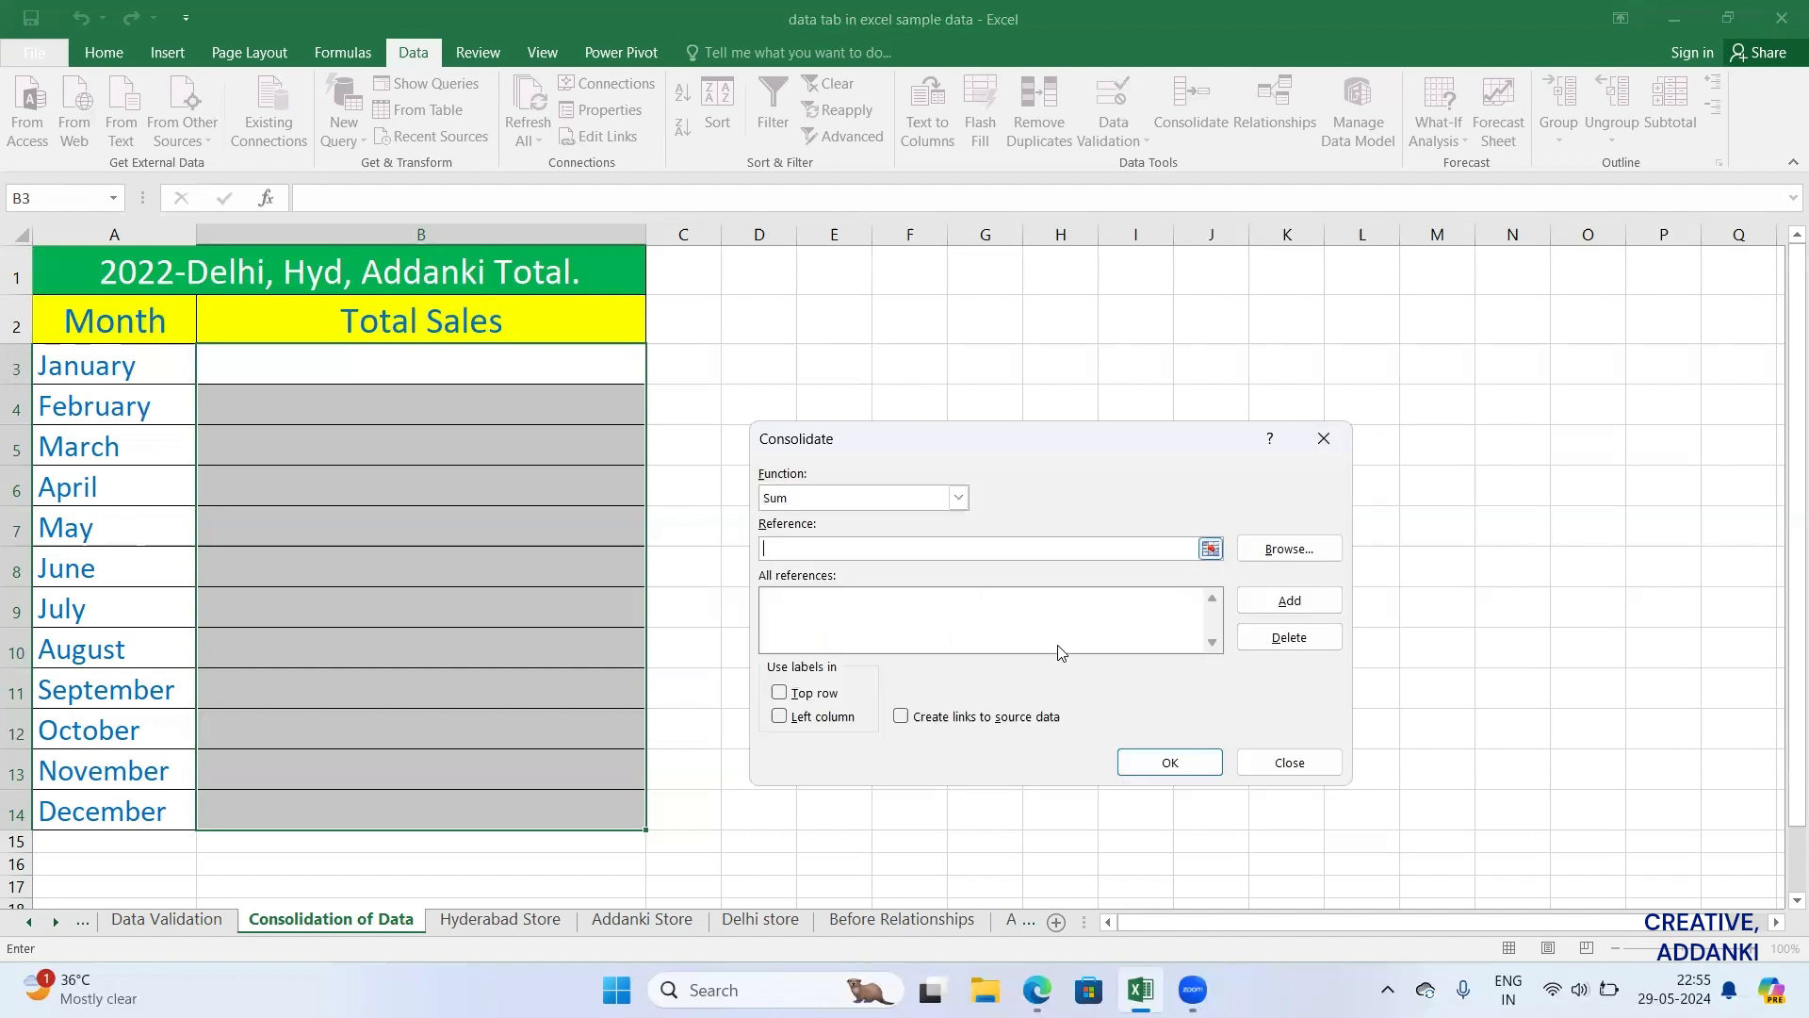
click(1210, 548)
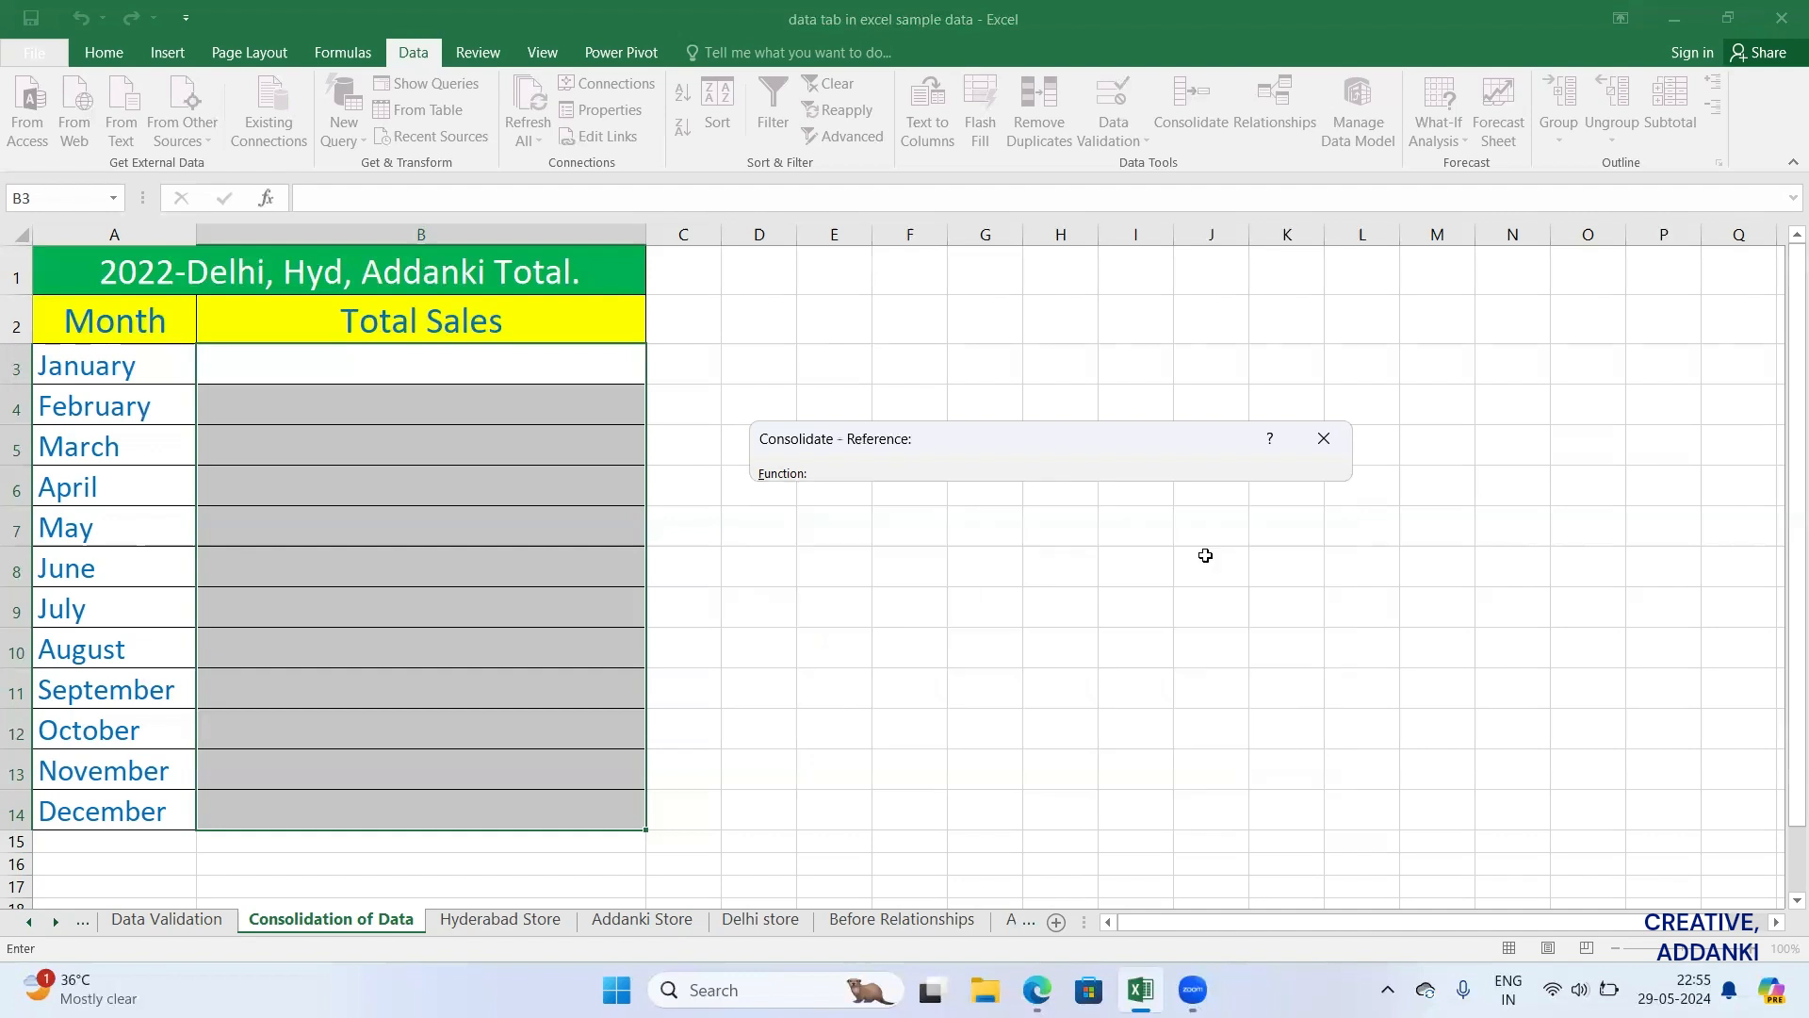
click(500, 920)
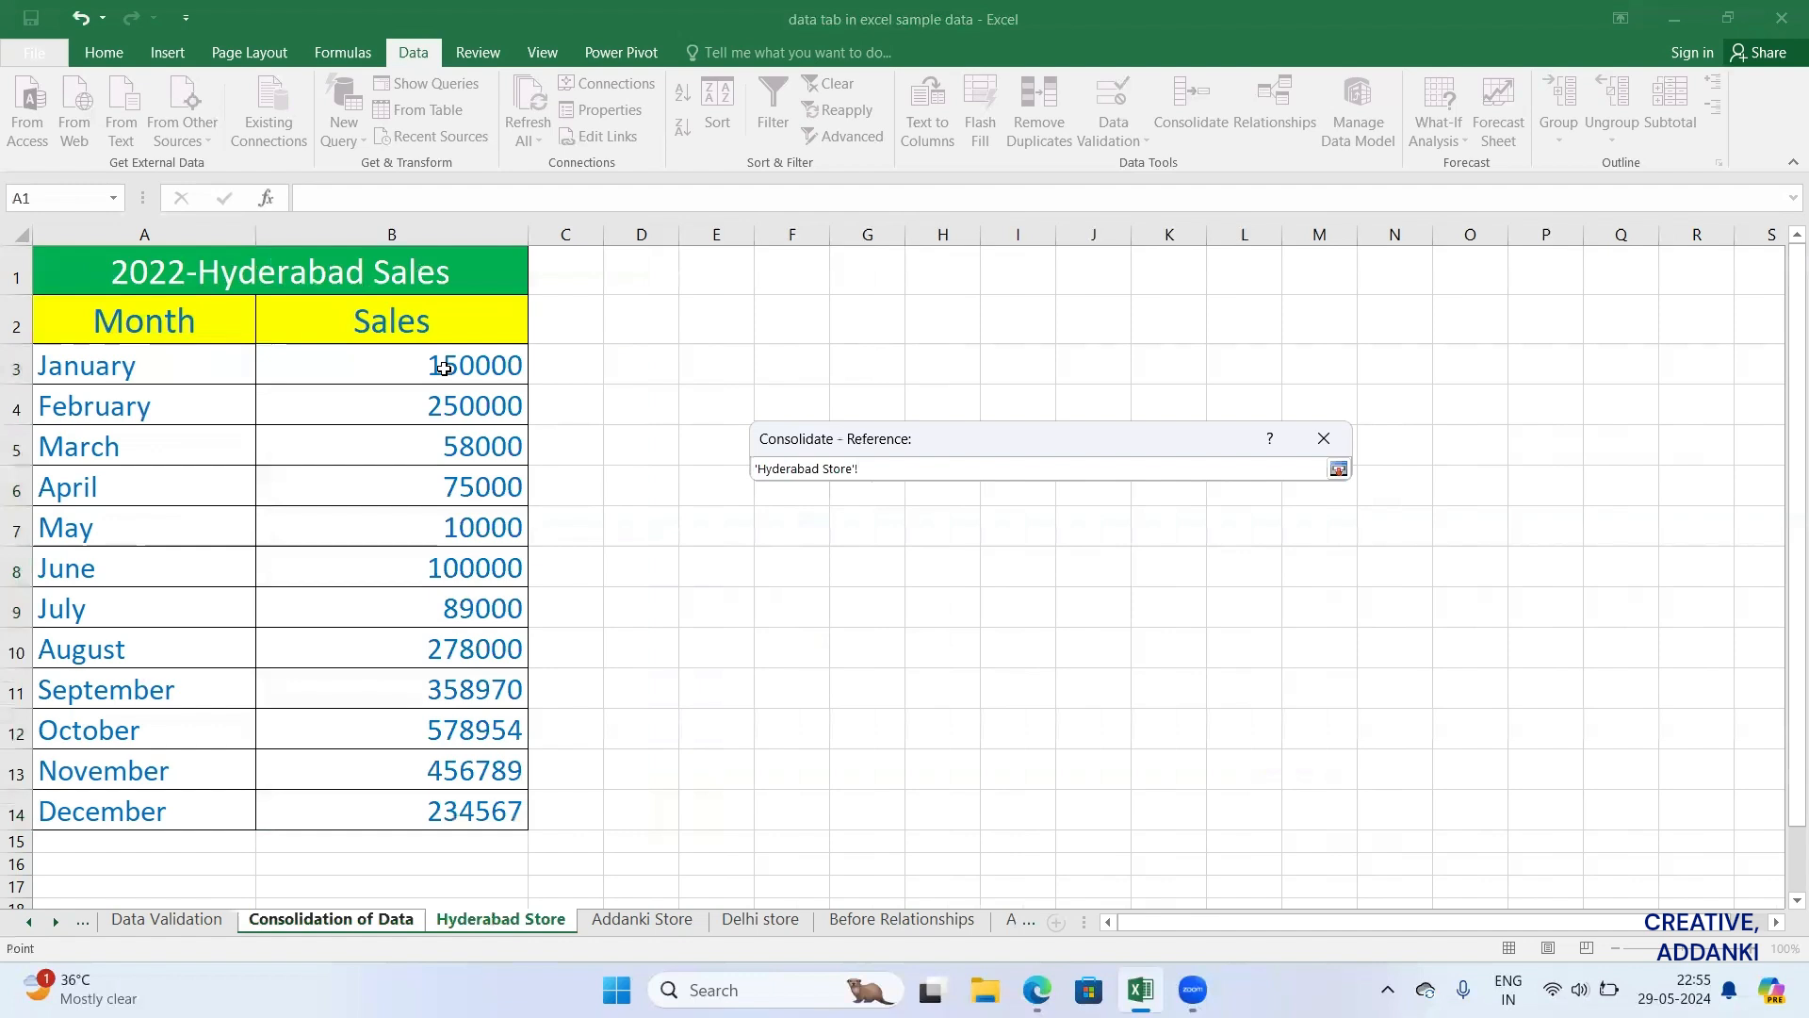
drag(444, 372, 511, 817)
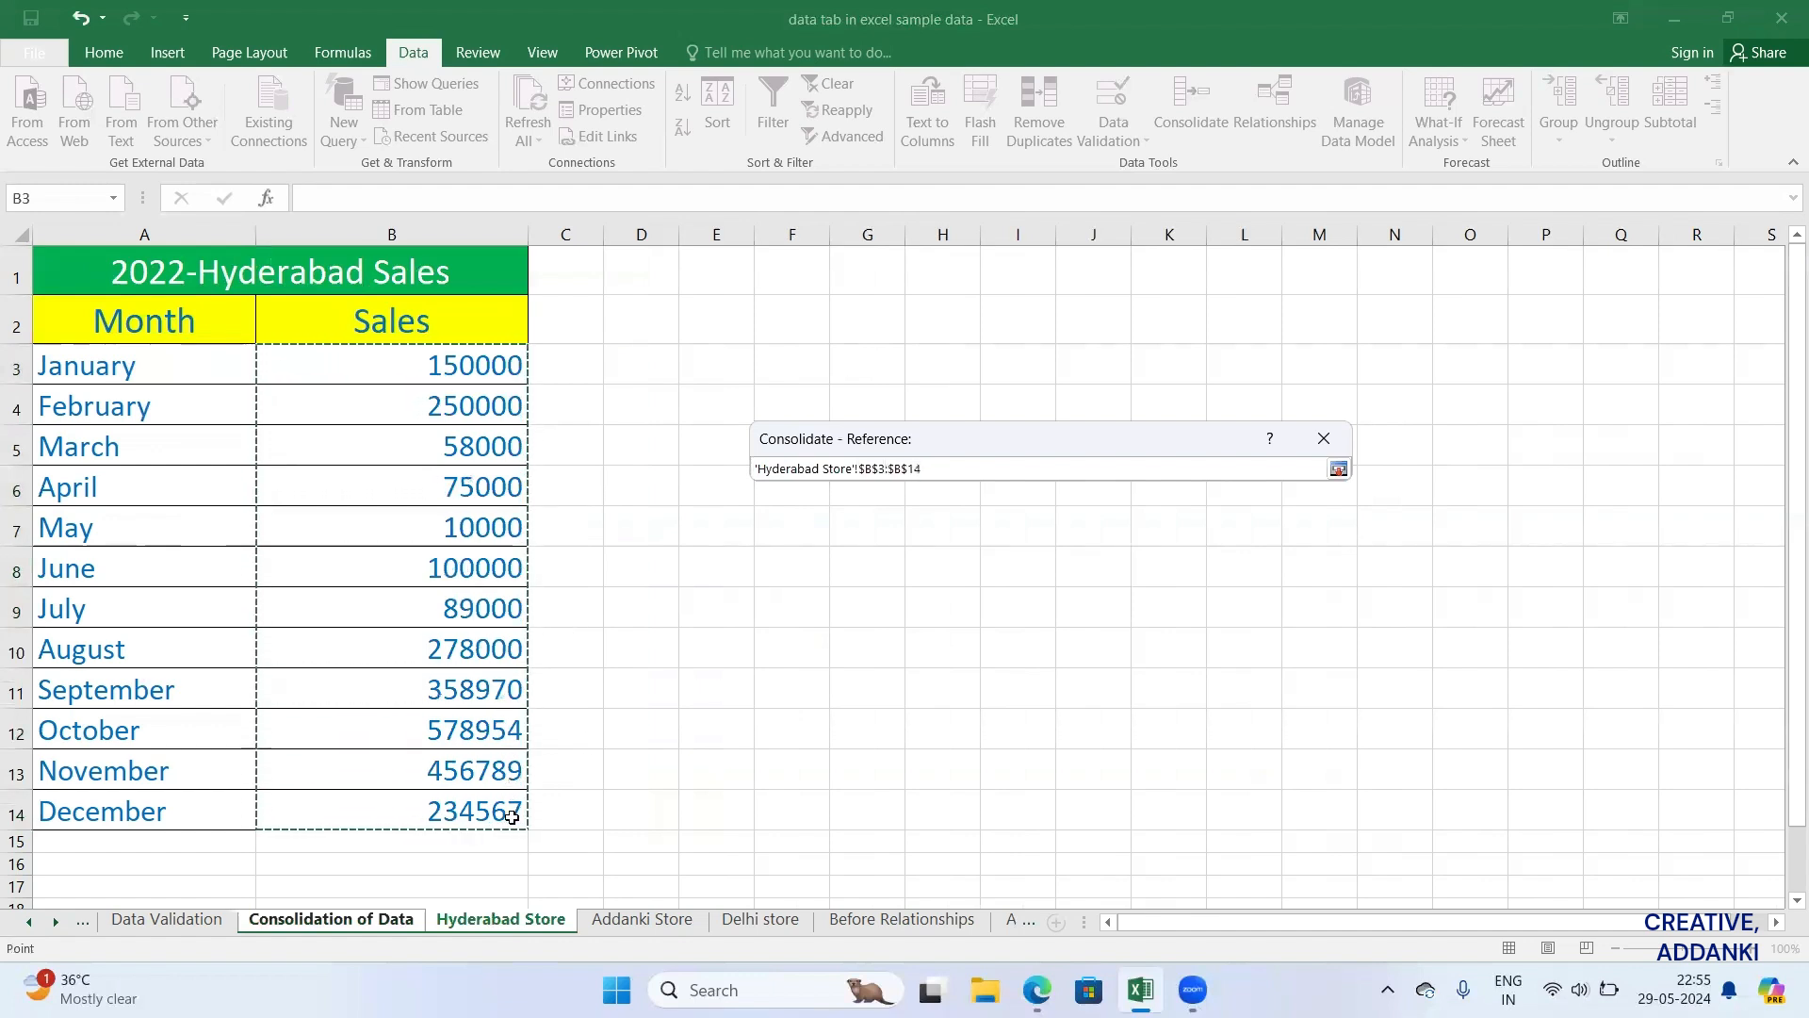
click(1338, 469)
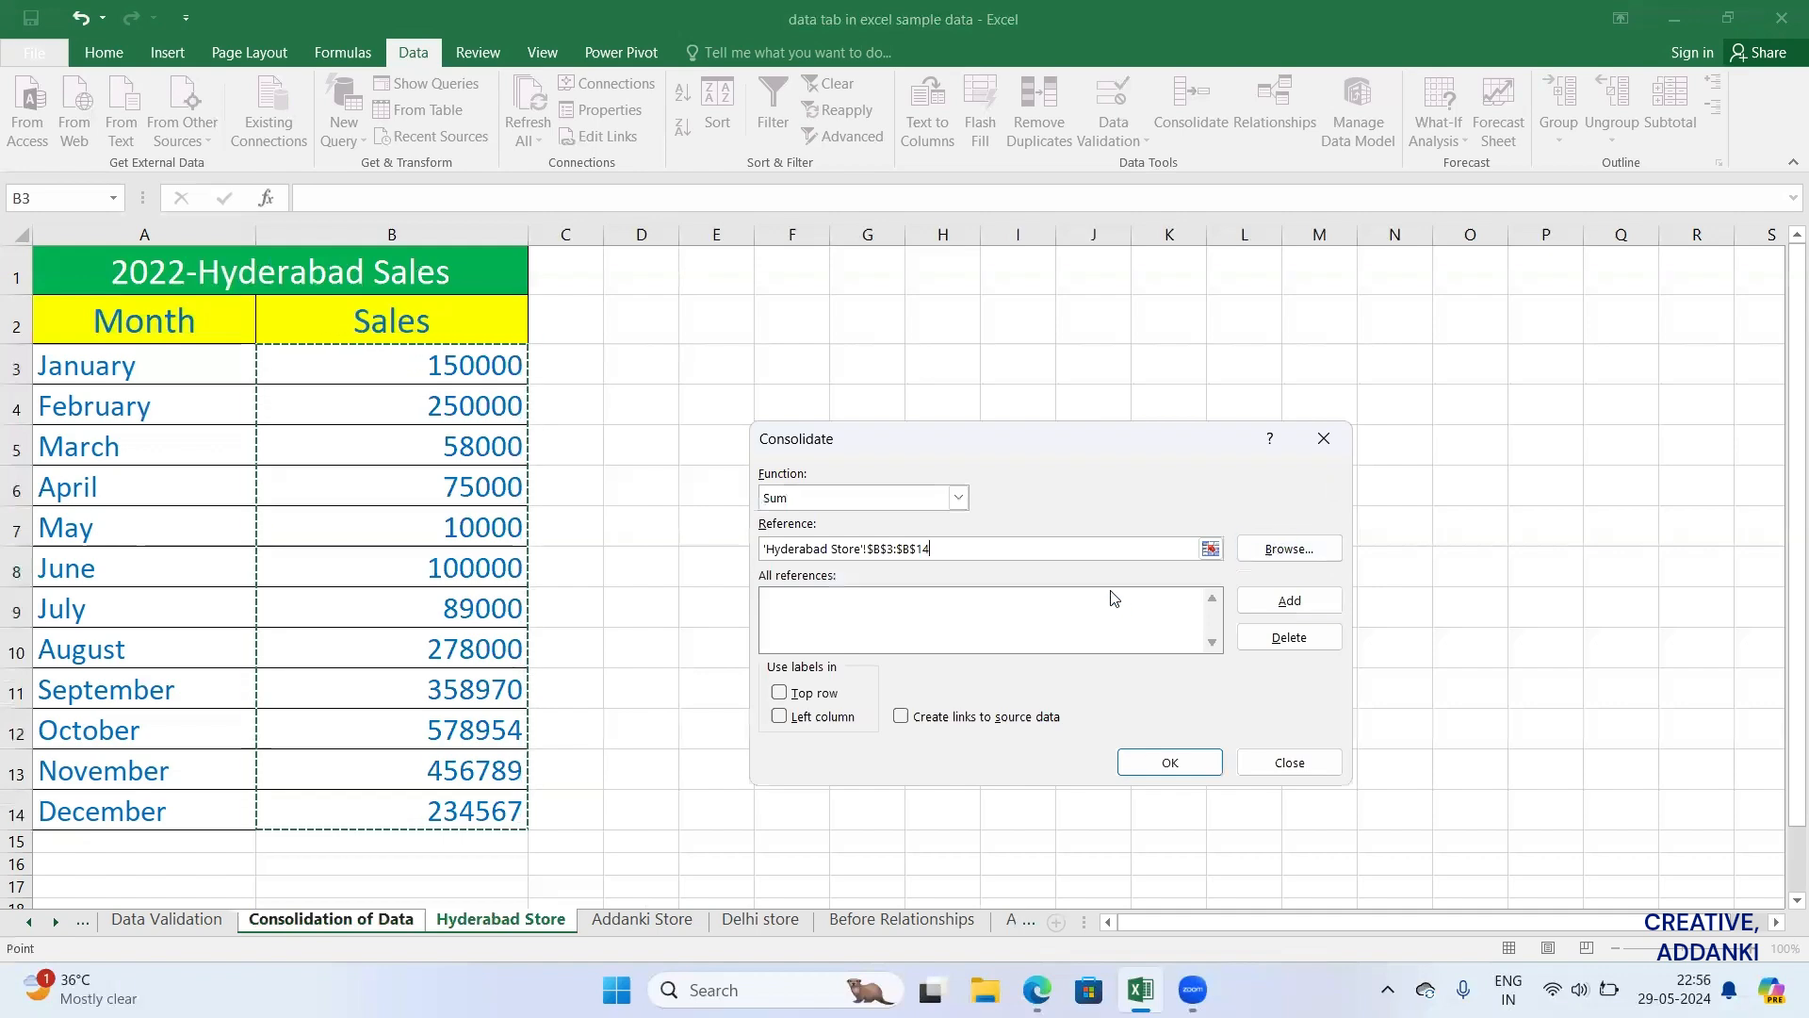
click(1267, 604)
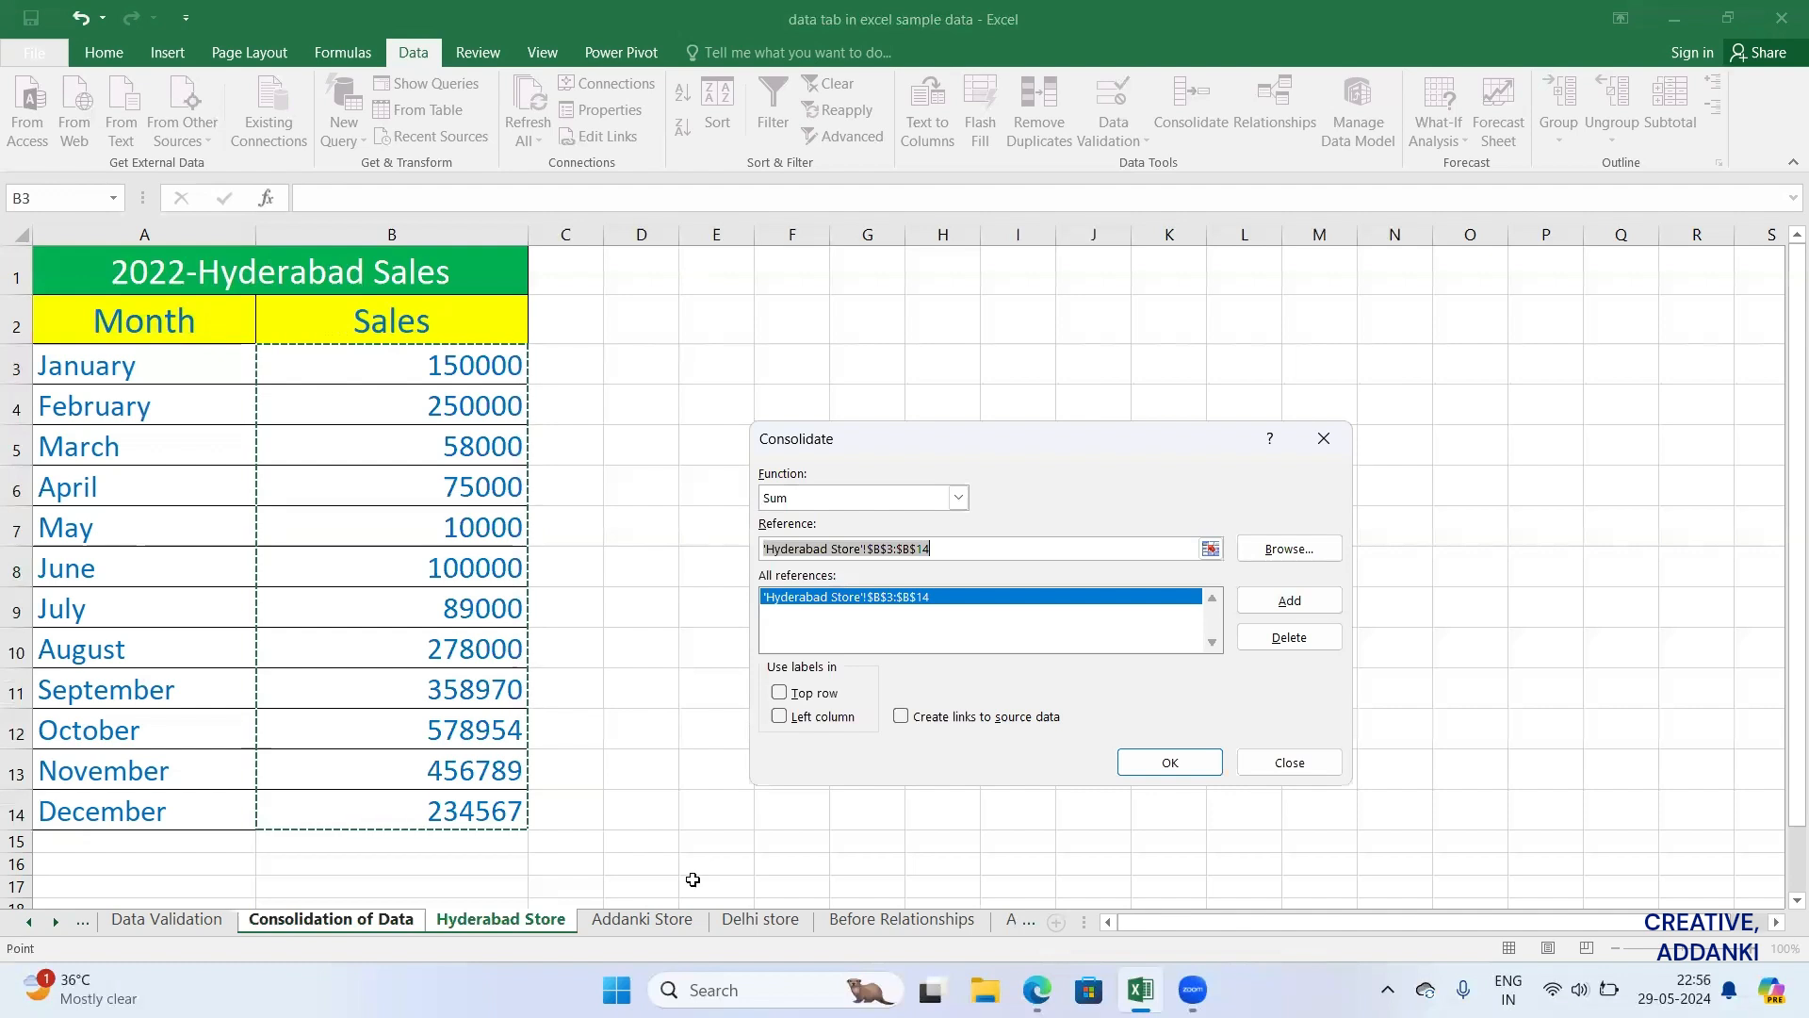
Step: Add the sales range B3:B14 of the Addanki Store sheet to the consolidation references
click(641, 918)
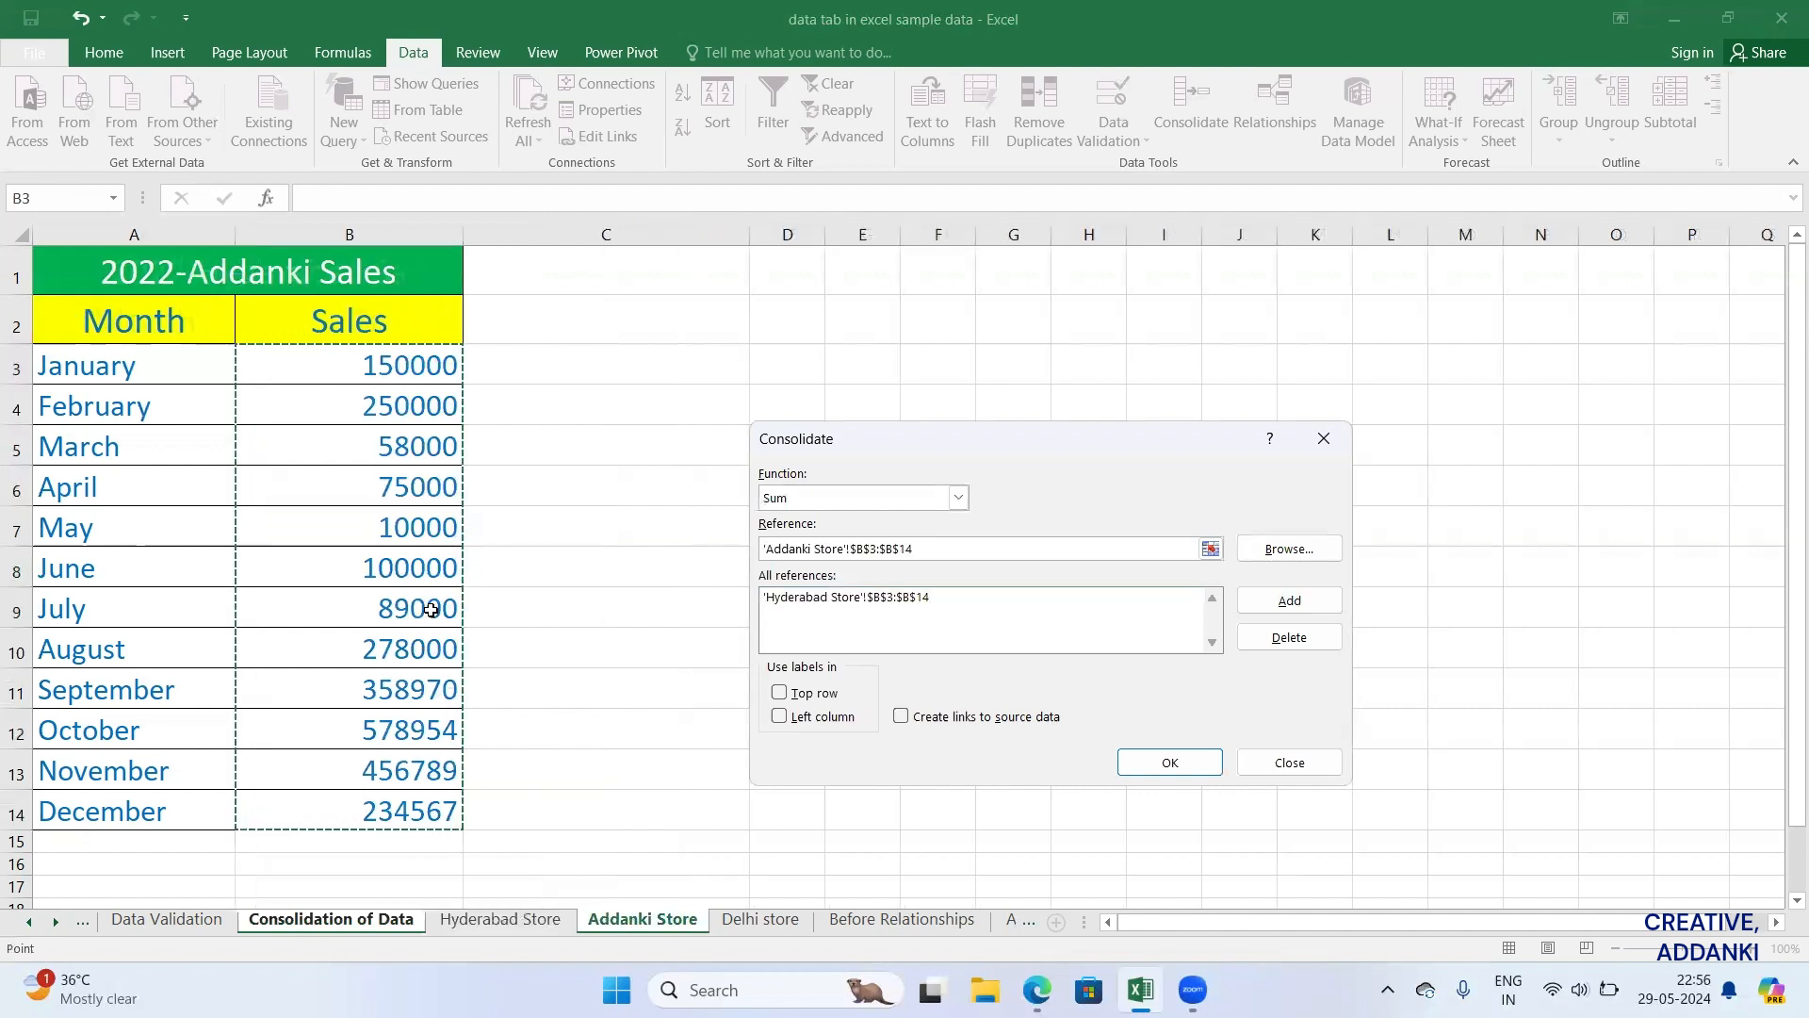
drag(375, 364, 423, 707)
drag(438, 807, 438, 807)
click(1274, 601)
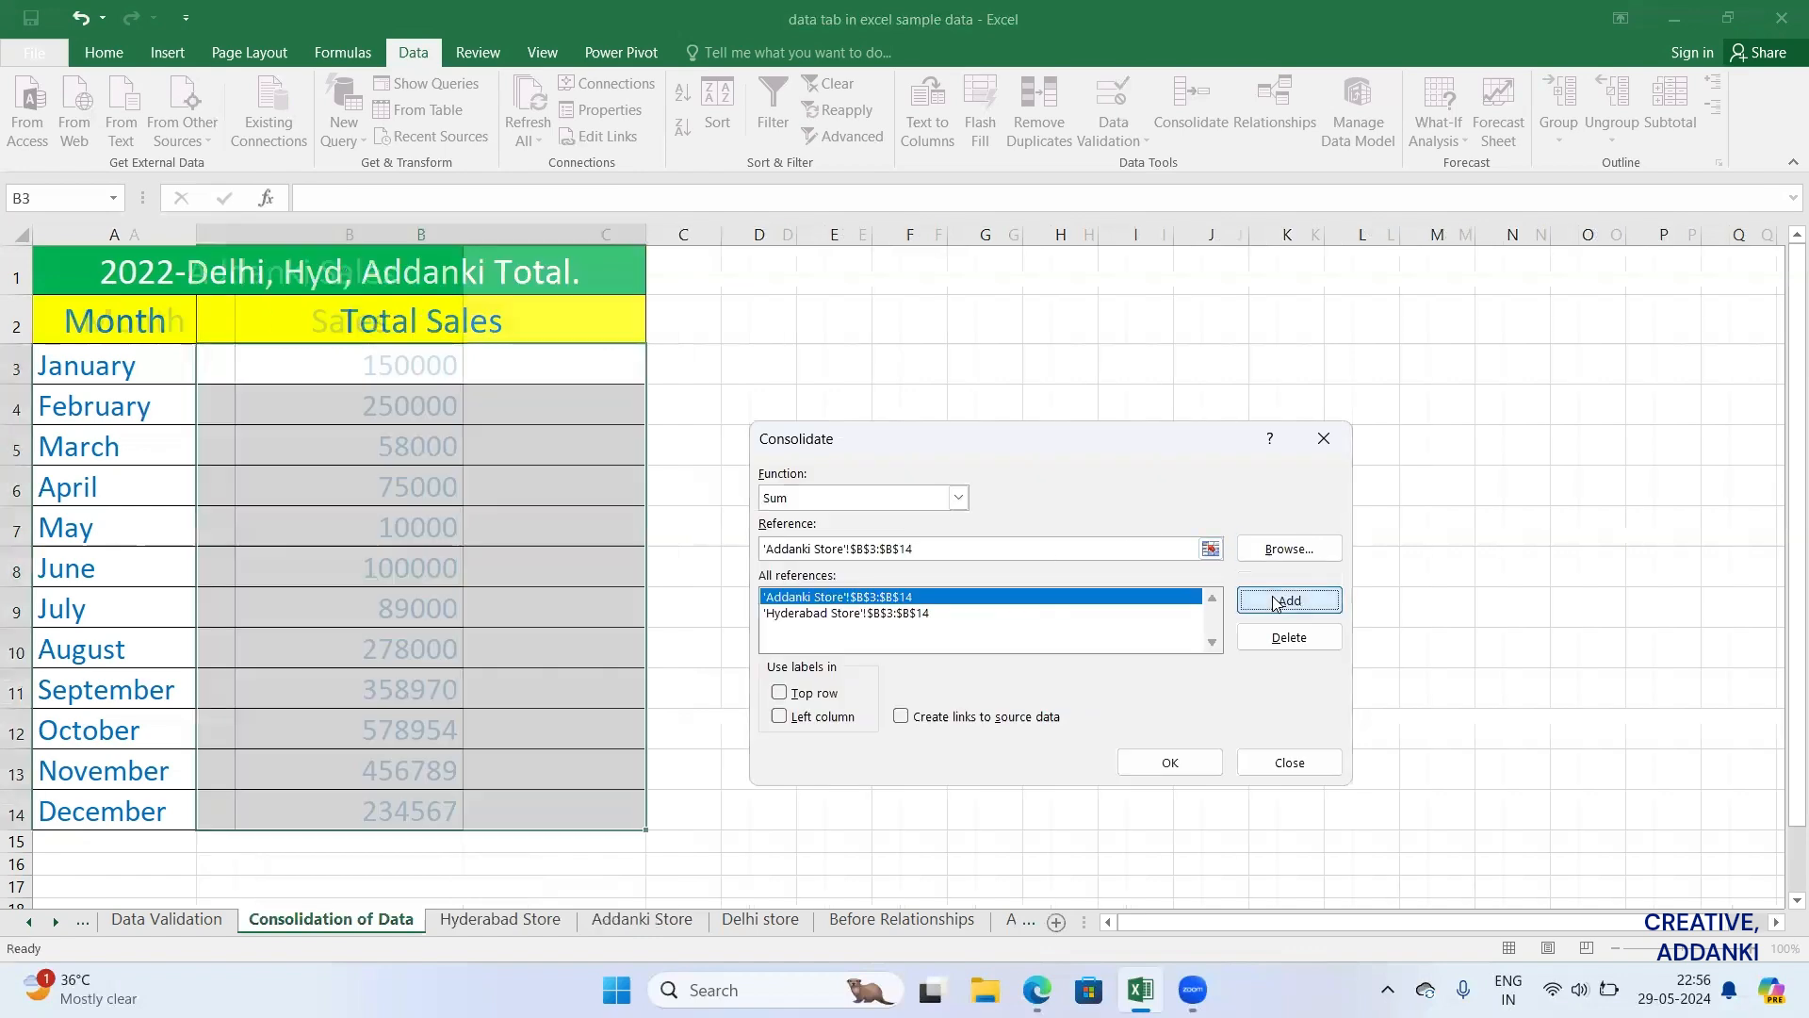
Step: Add the sales range B3:B14 of the Delhi store sheet to the consolidation references
click(739, 926)
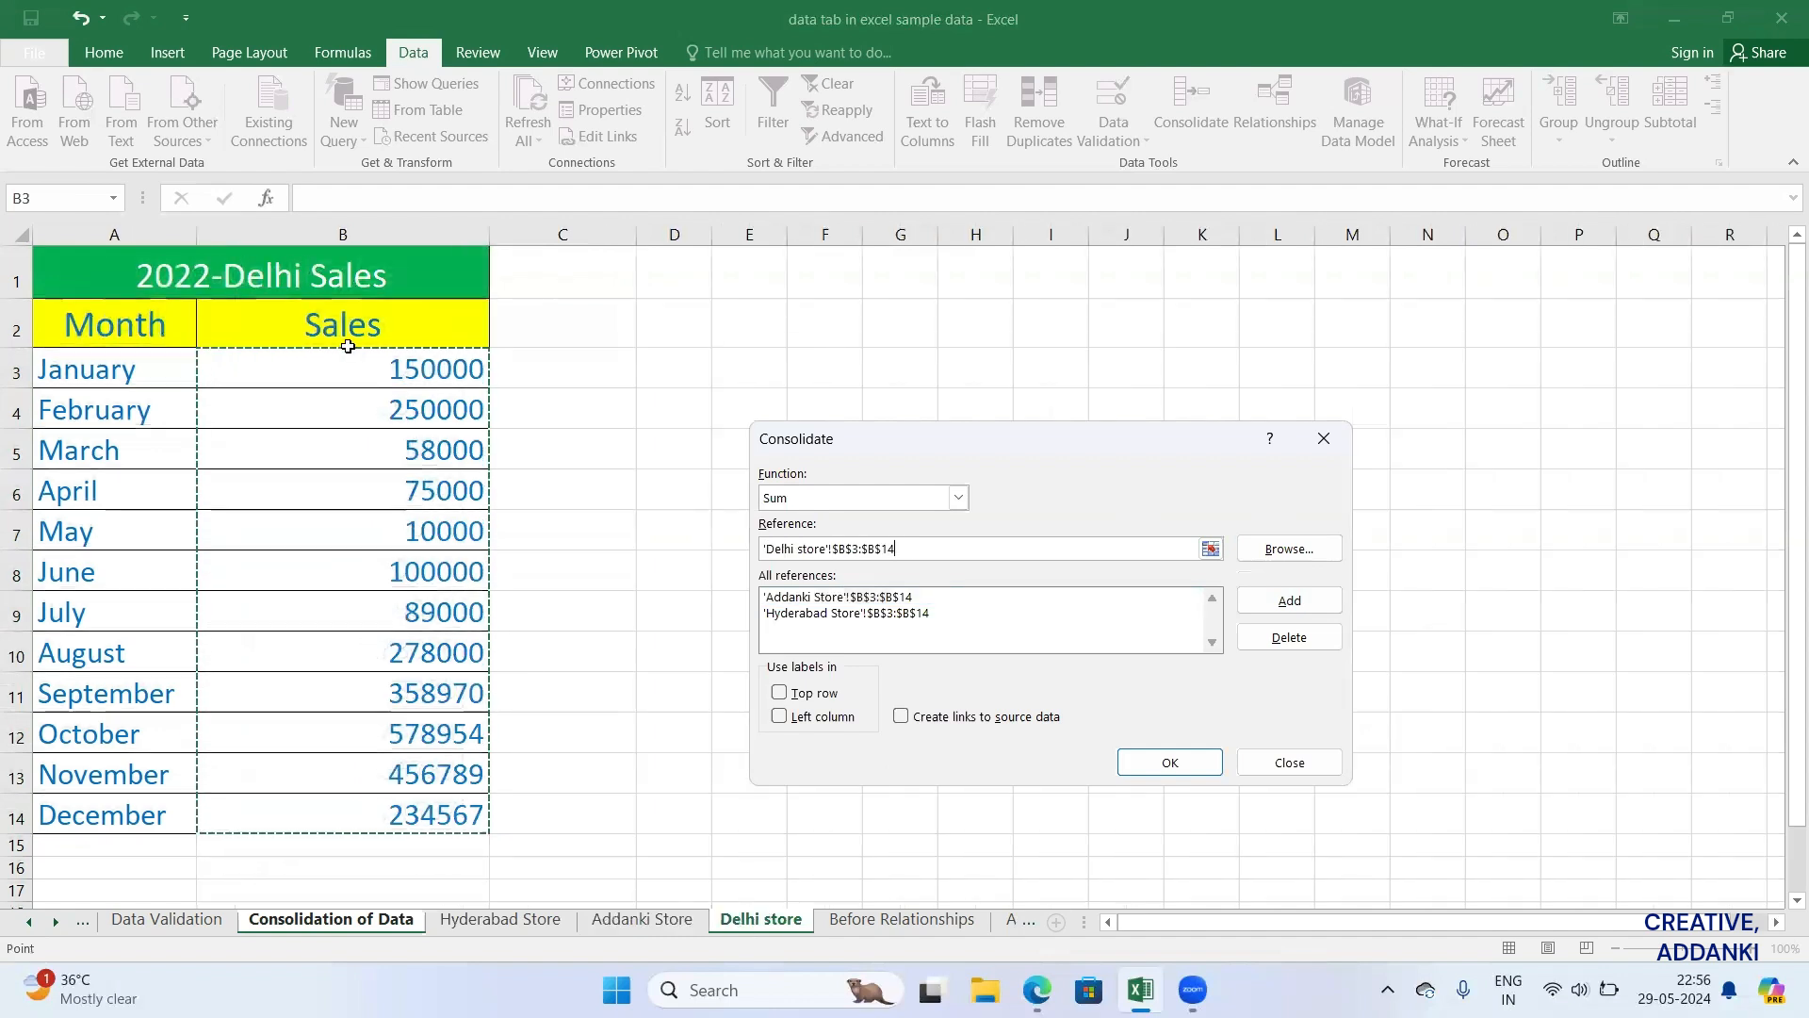
drag(348, 362, 443, 806)
click(1300, 601)
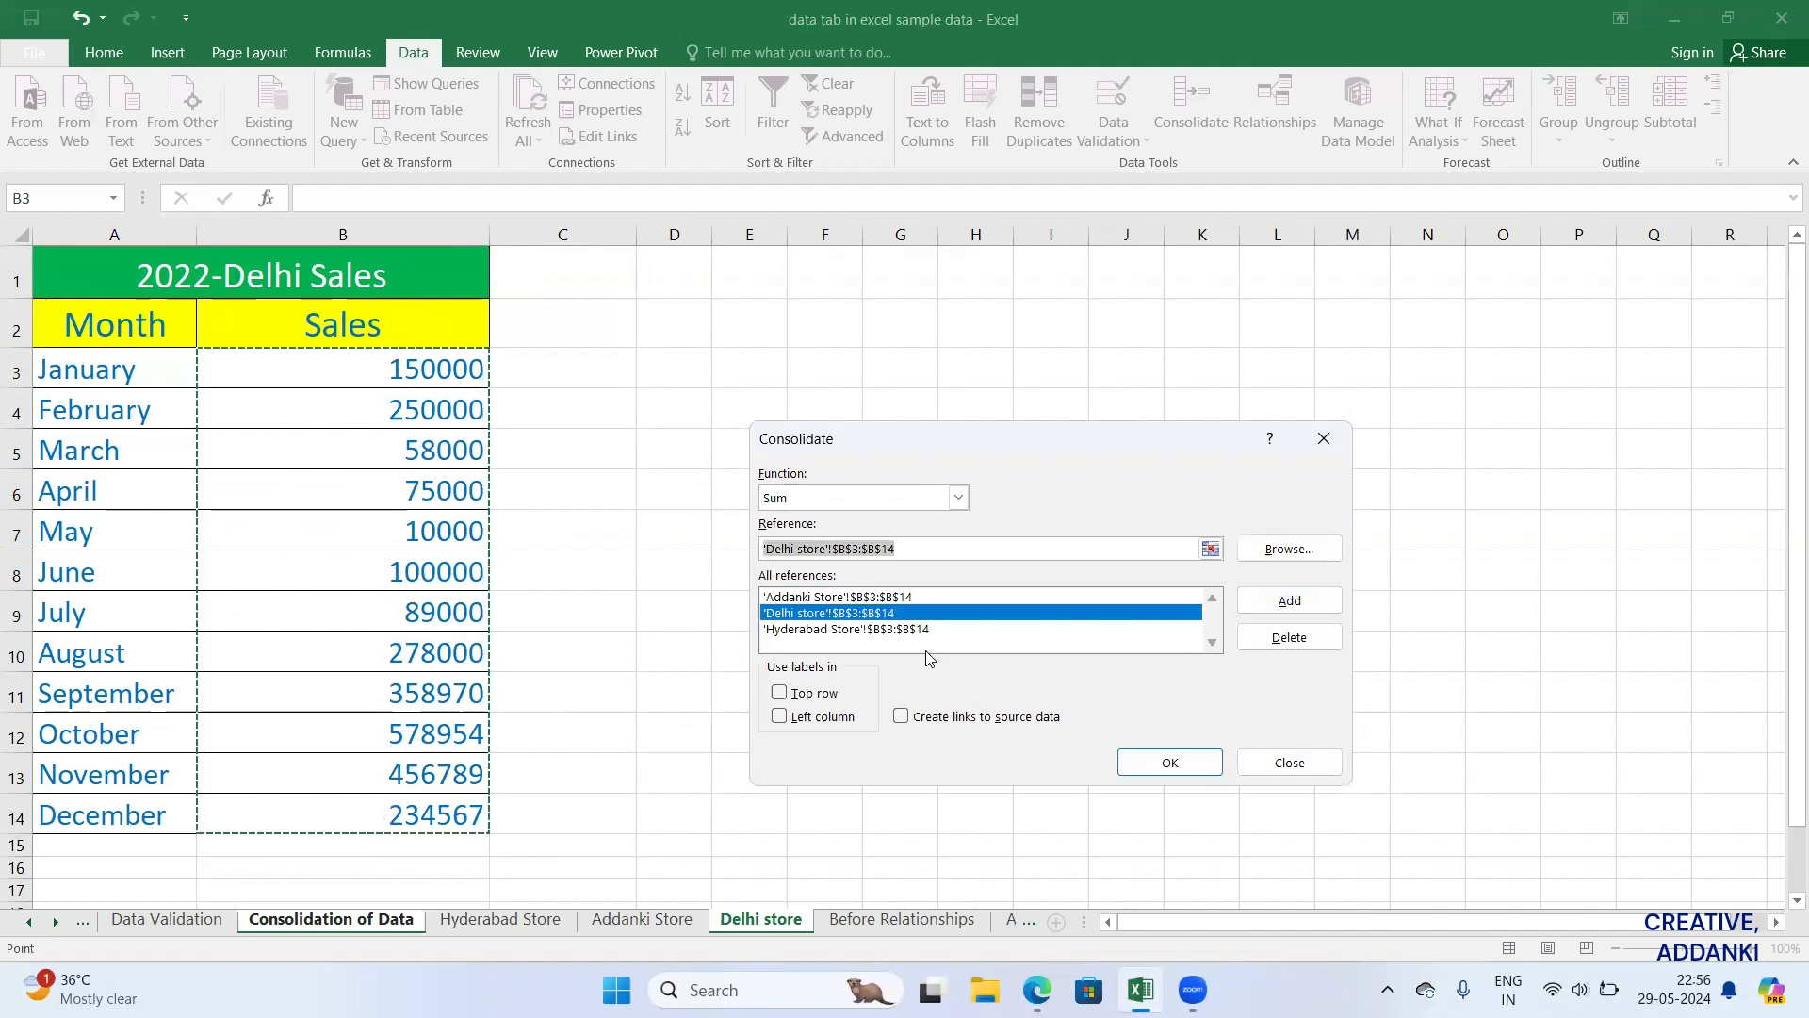
Step: Recheck the three store ranges and try to run the consolidation from the Consolidation of Data sheet with its own B3:B14 as the current reference
click(366, 924)
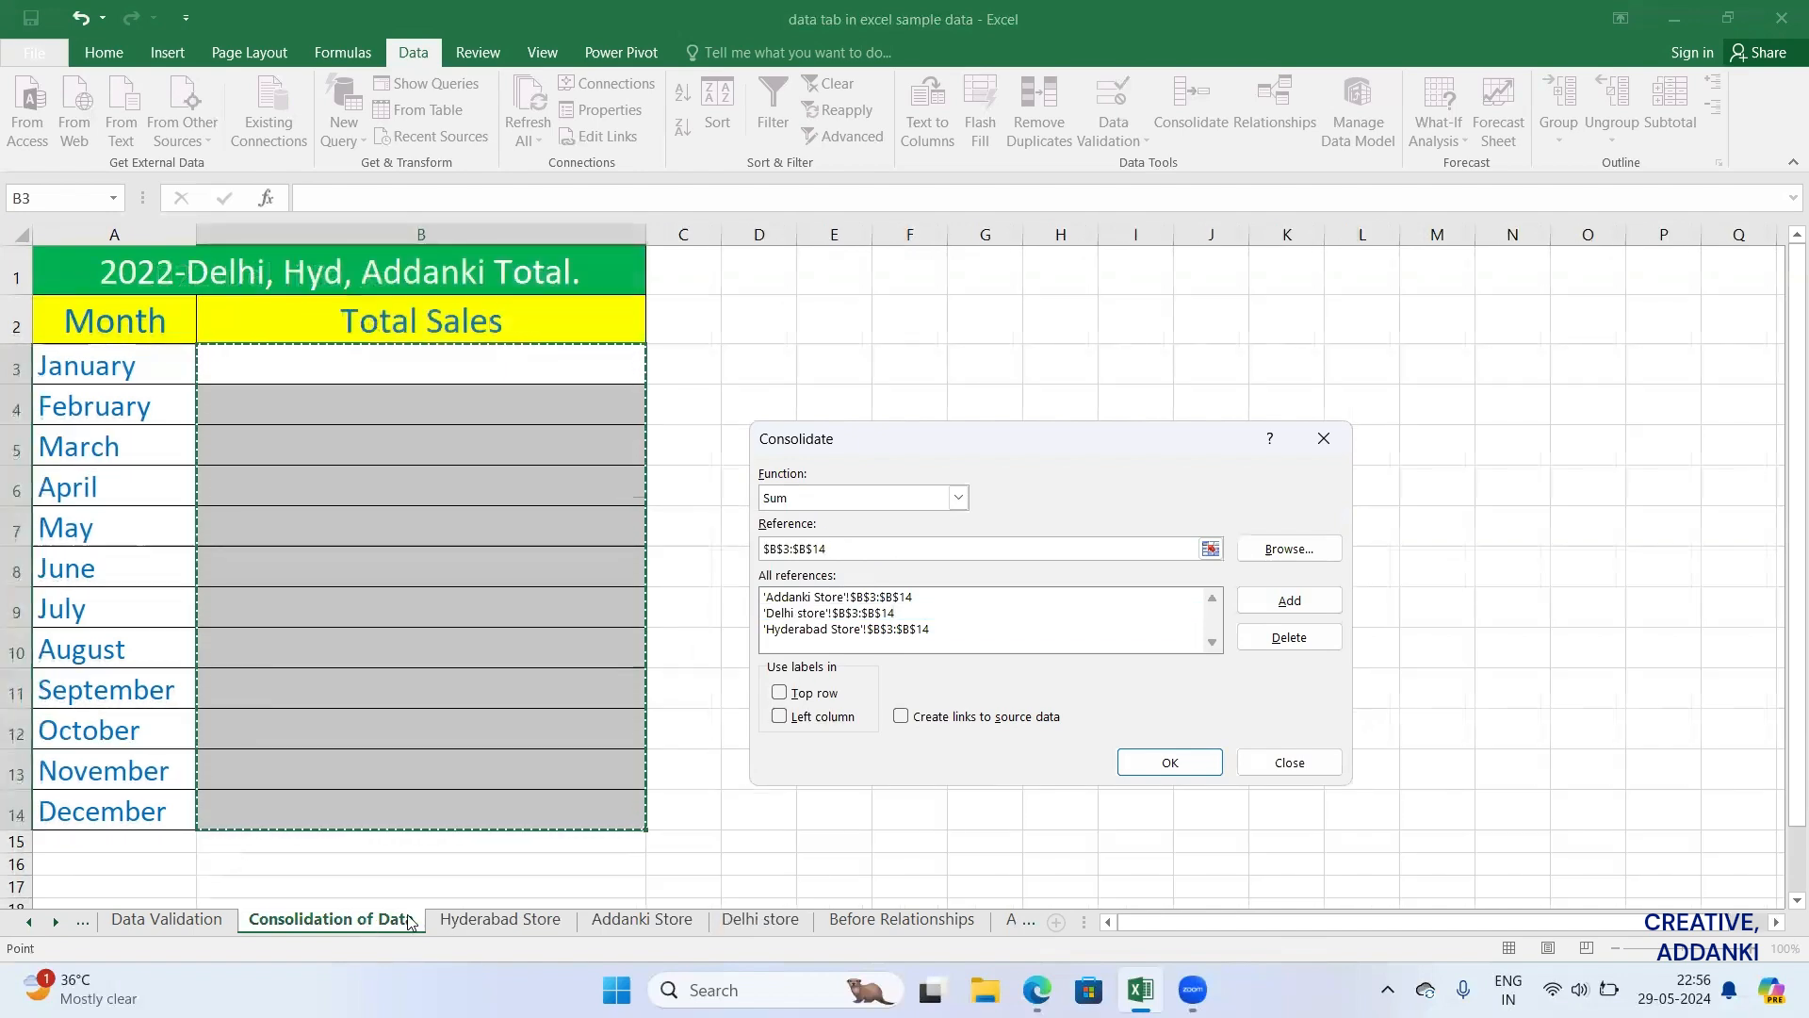
click(487, 924)
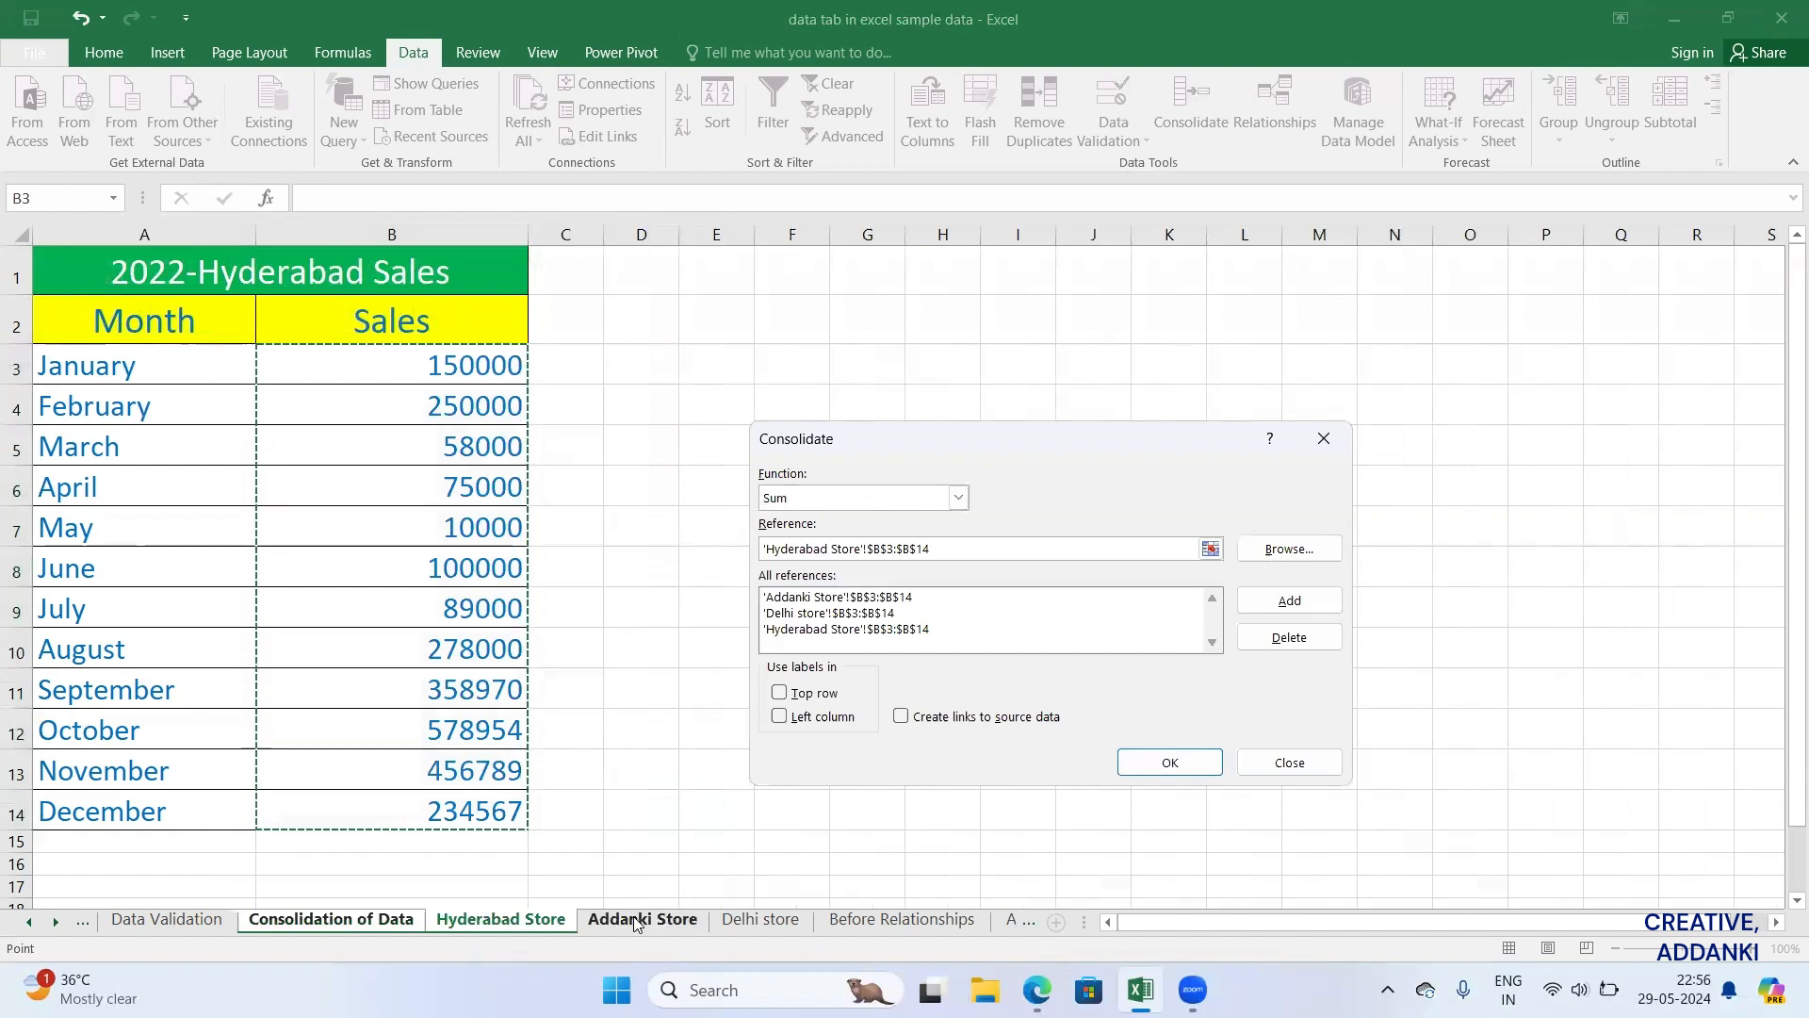
click(637, 923)
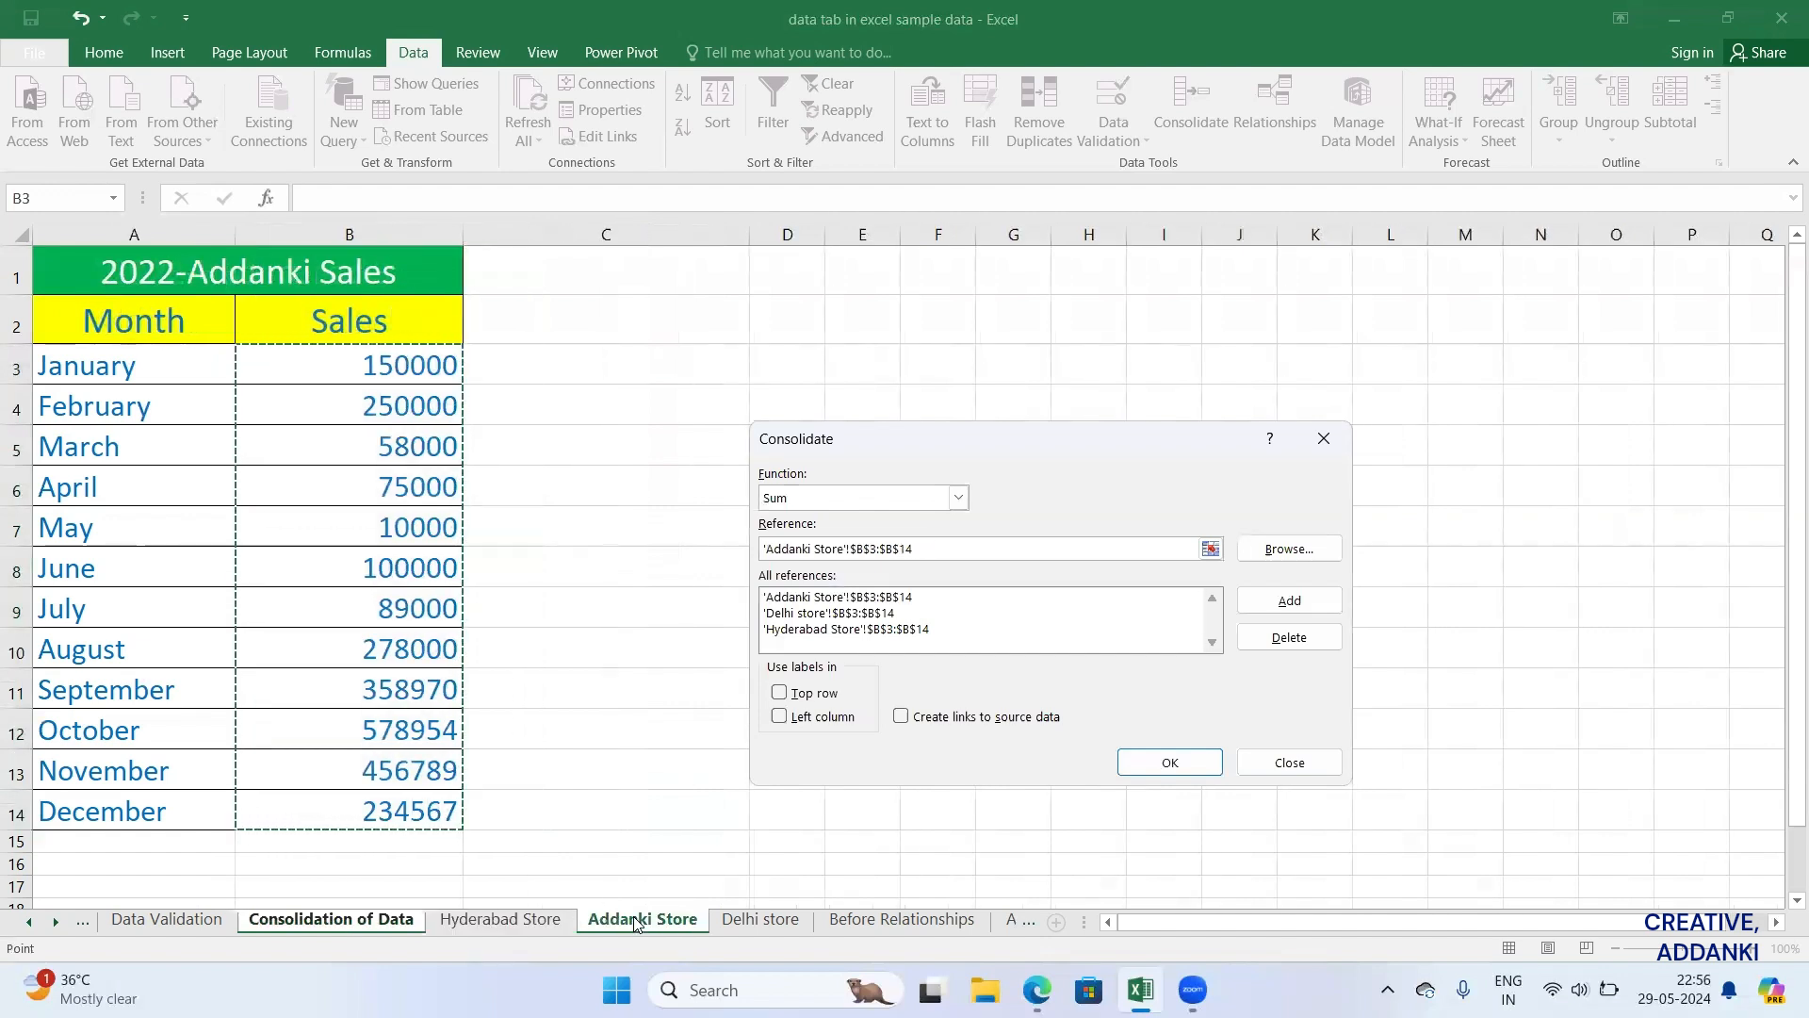
click(734, 922)
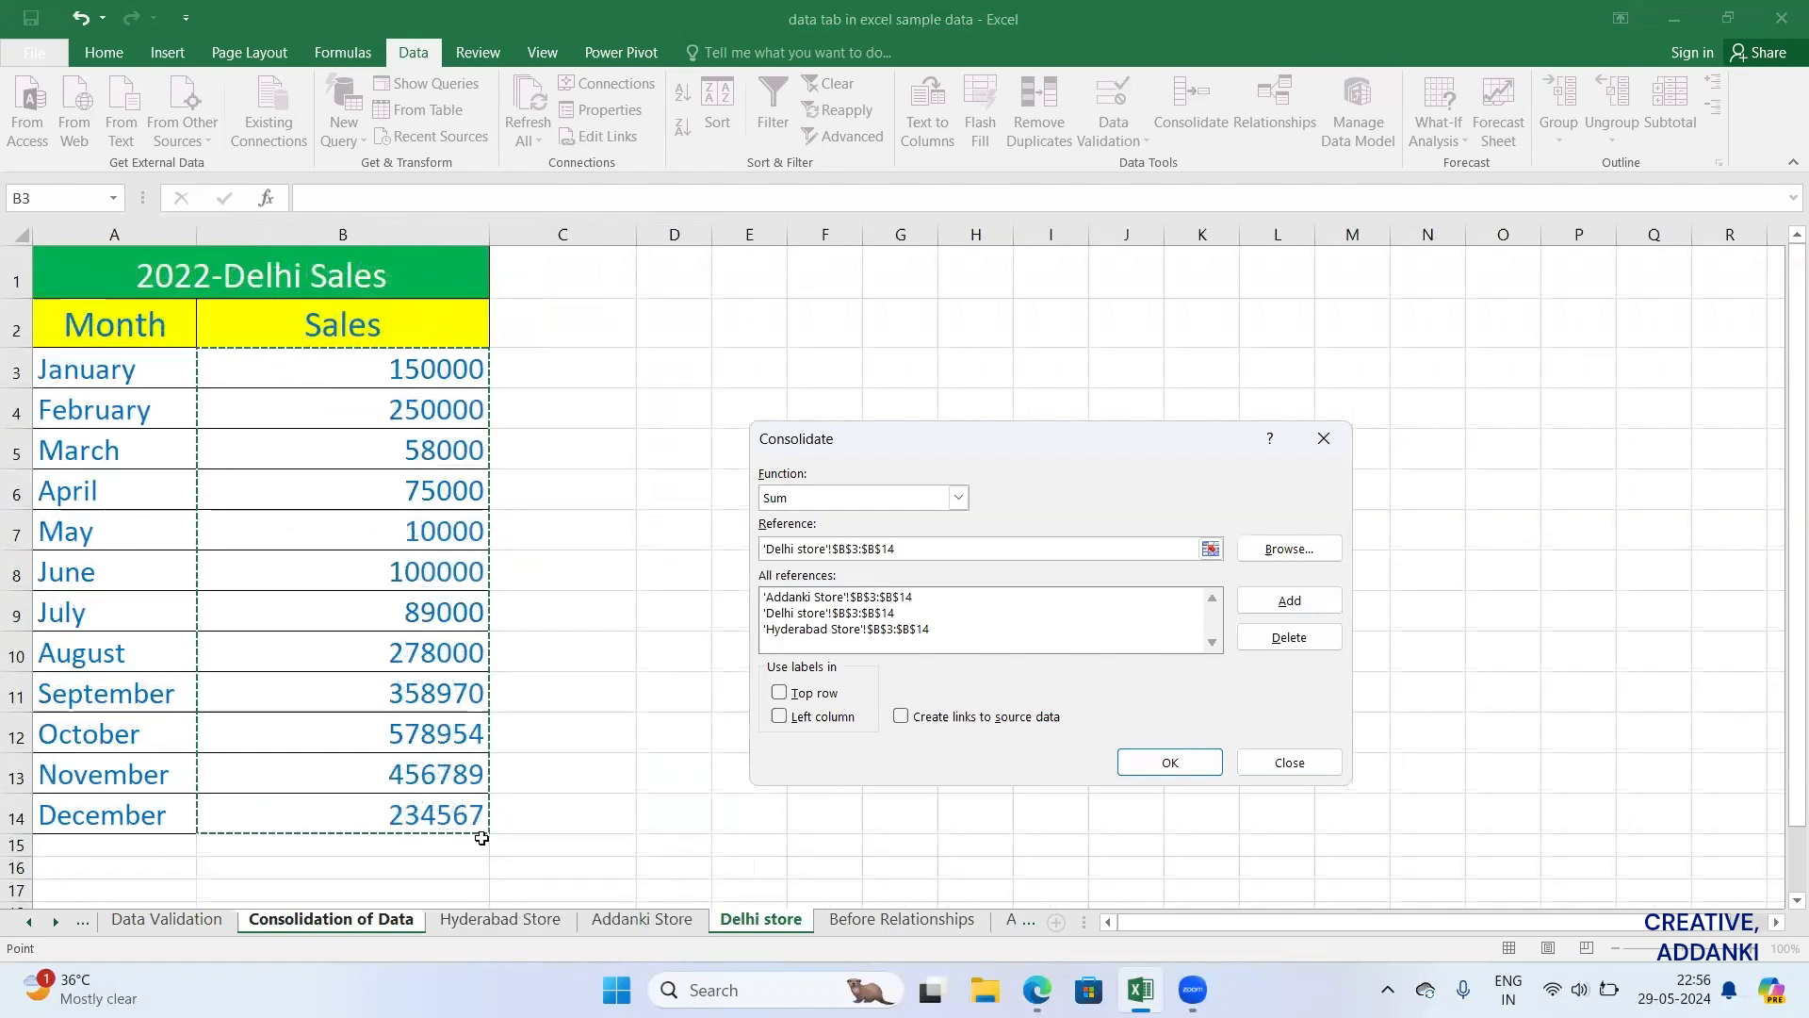
click(368, 922)
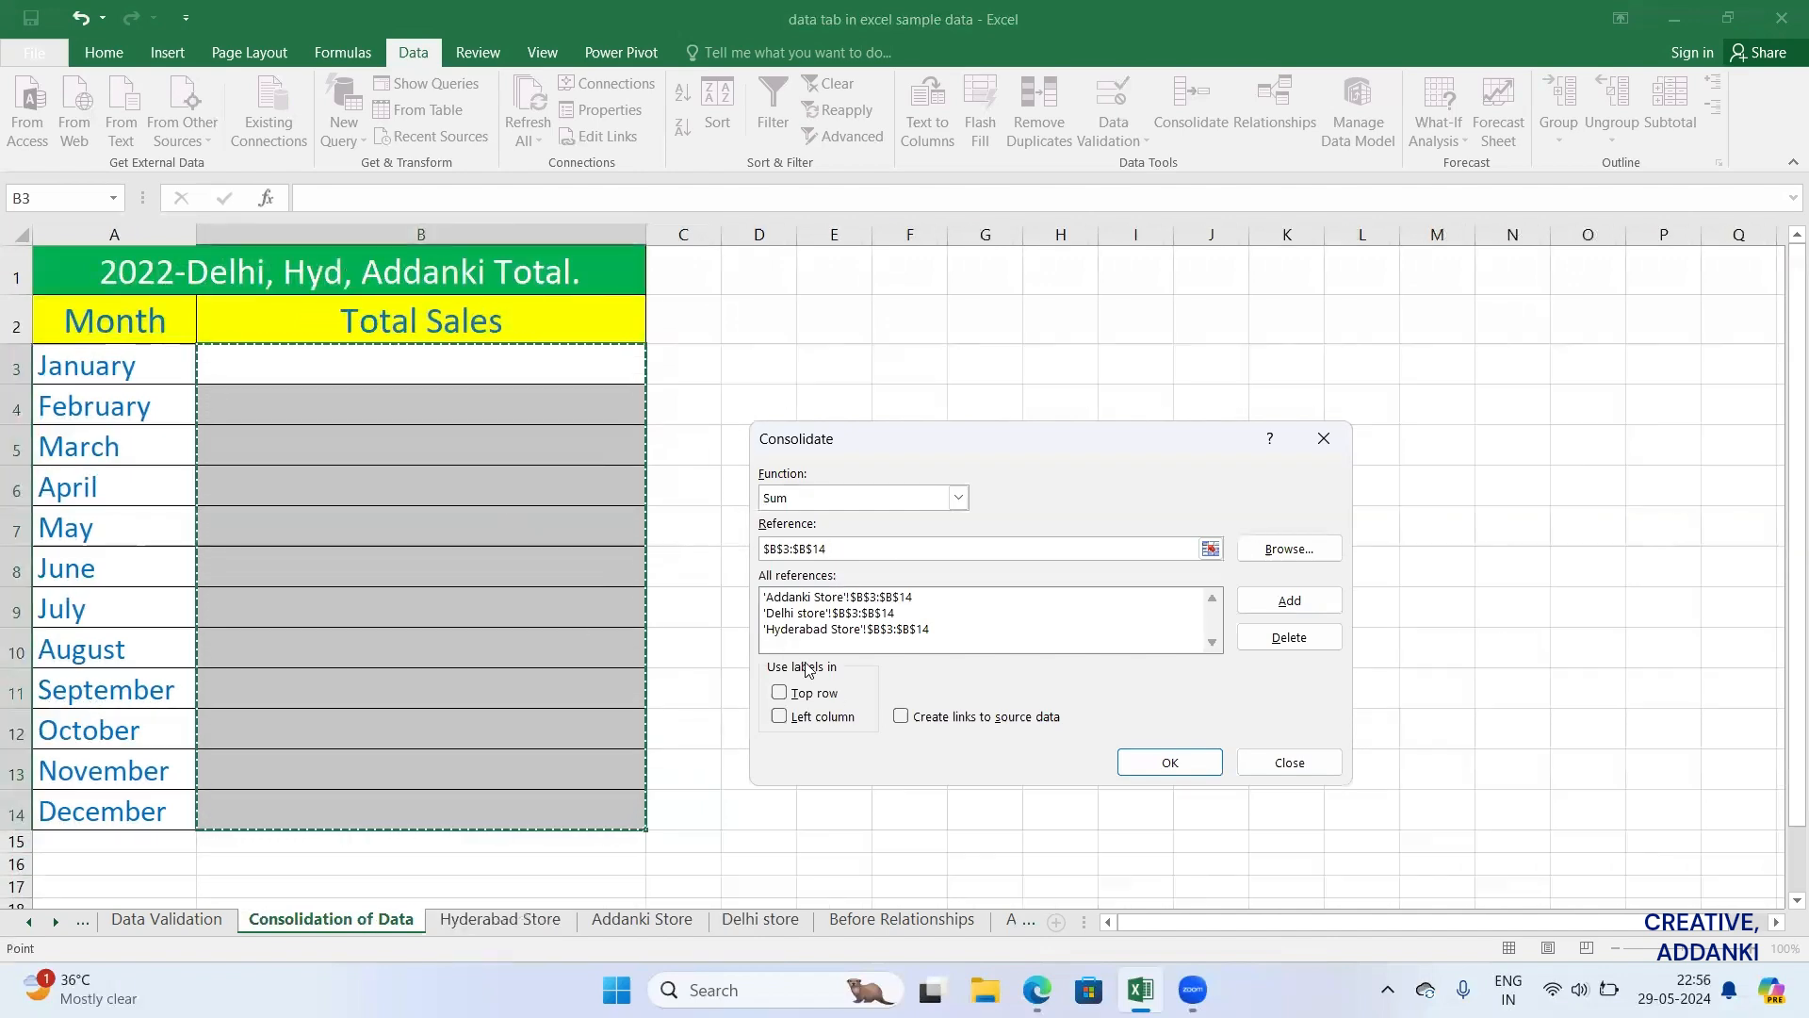
click(1141, 766)
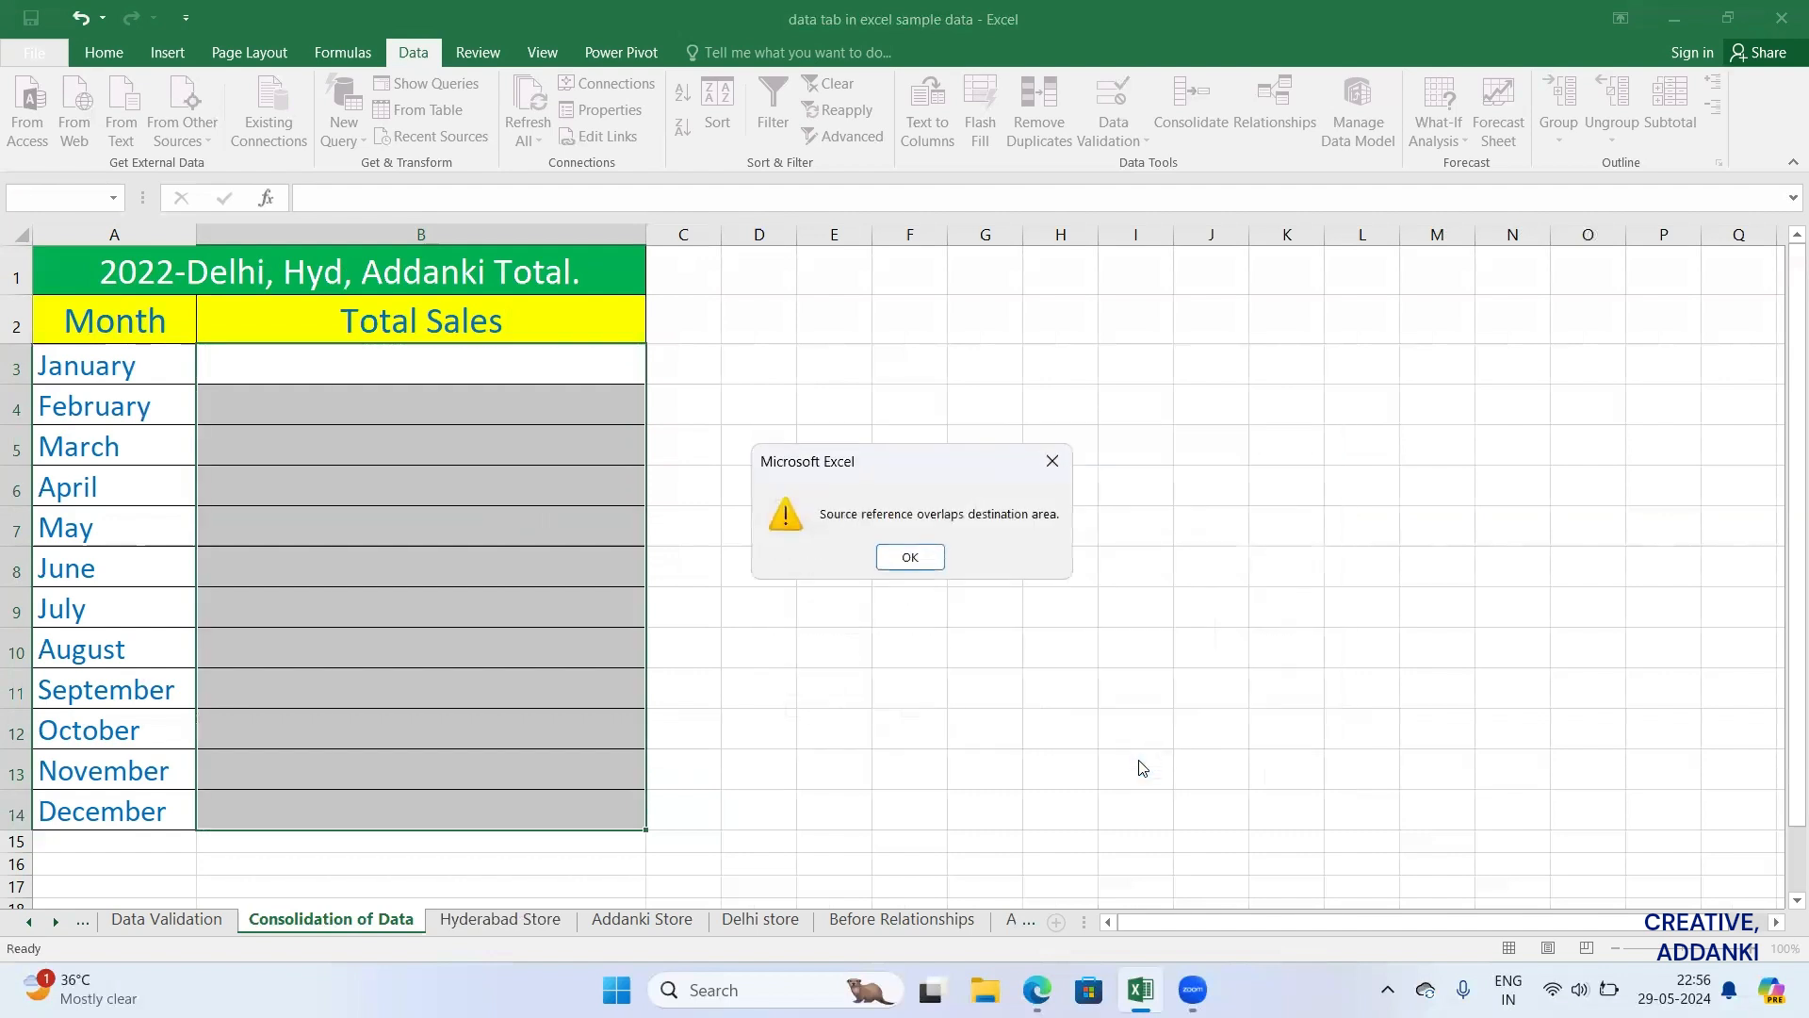
click(910, 558)
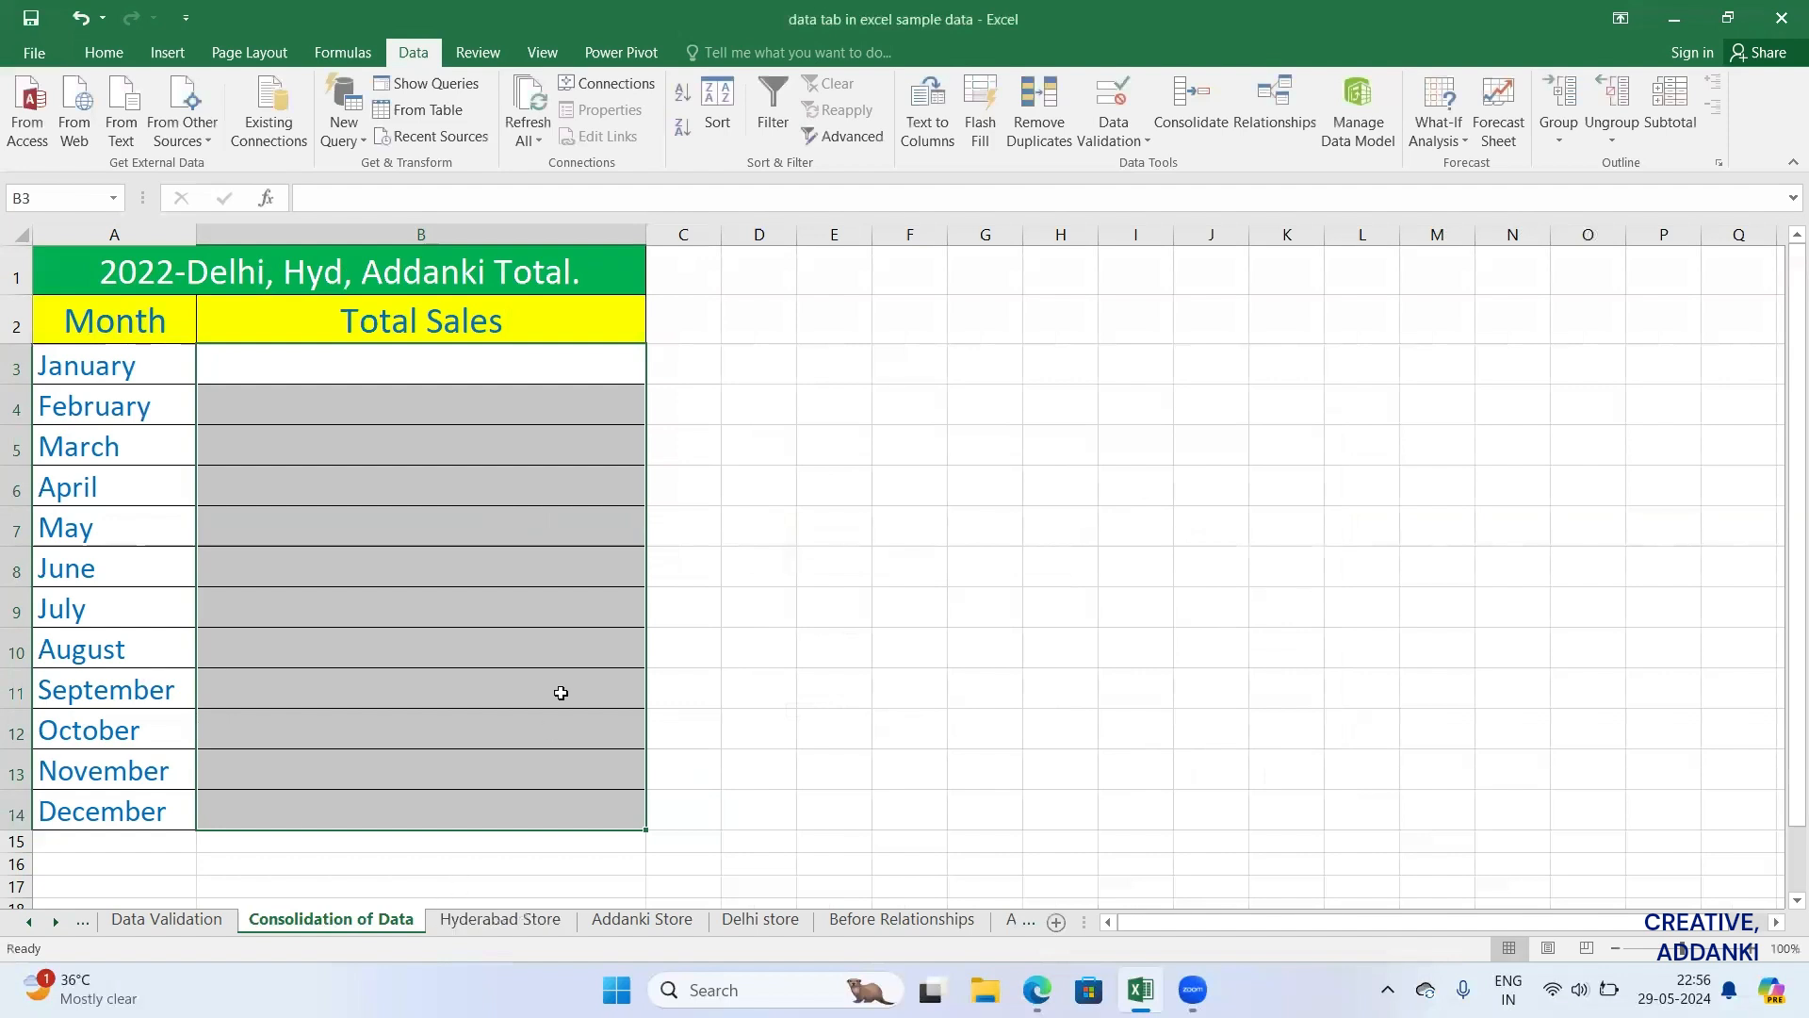
Step: Delete the Consolidation of Data B3:B14 reference from the consolidation and run the Sum for the three store sheets
click(1203, 129)
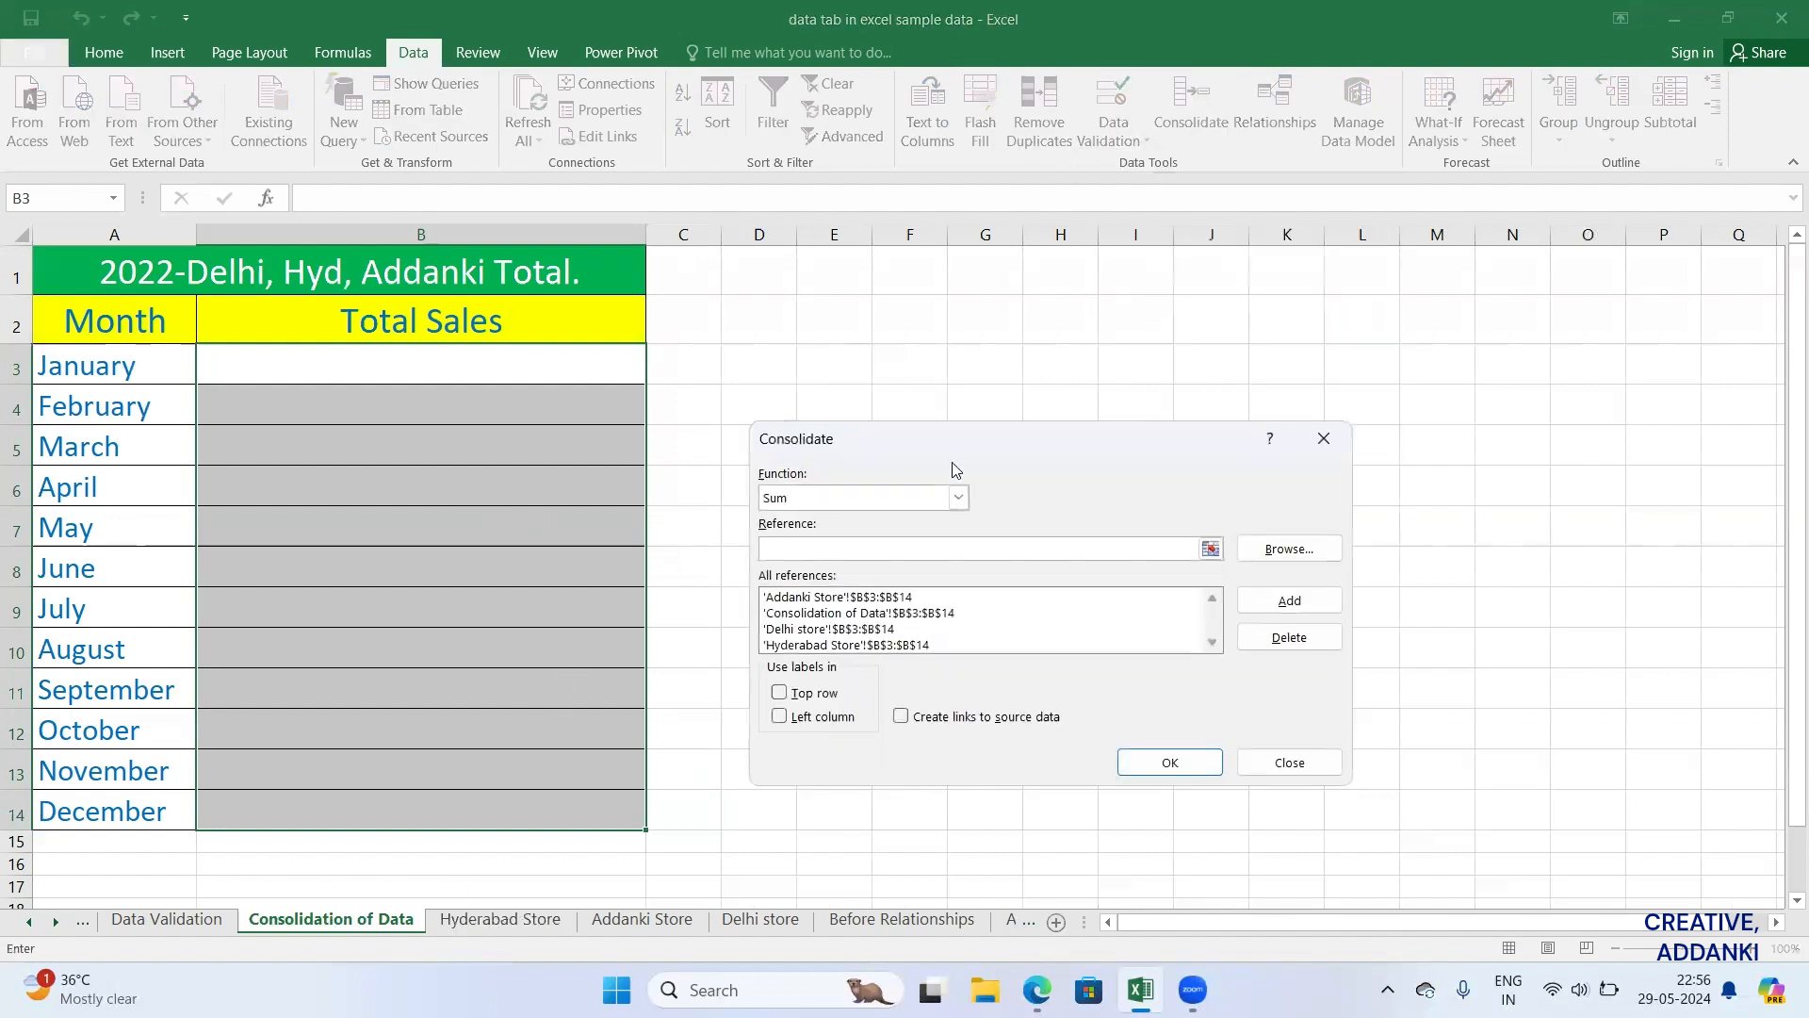
click(841, 615)
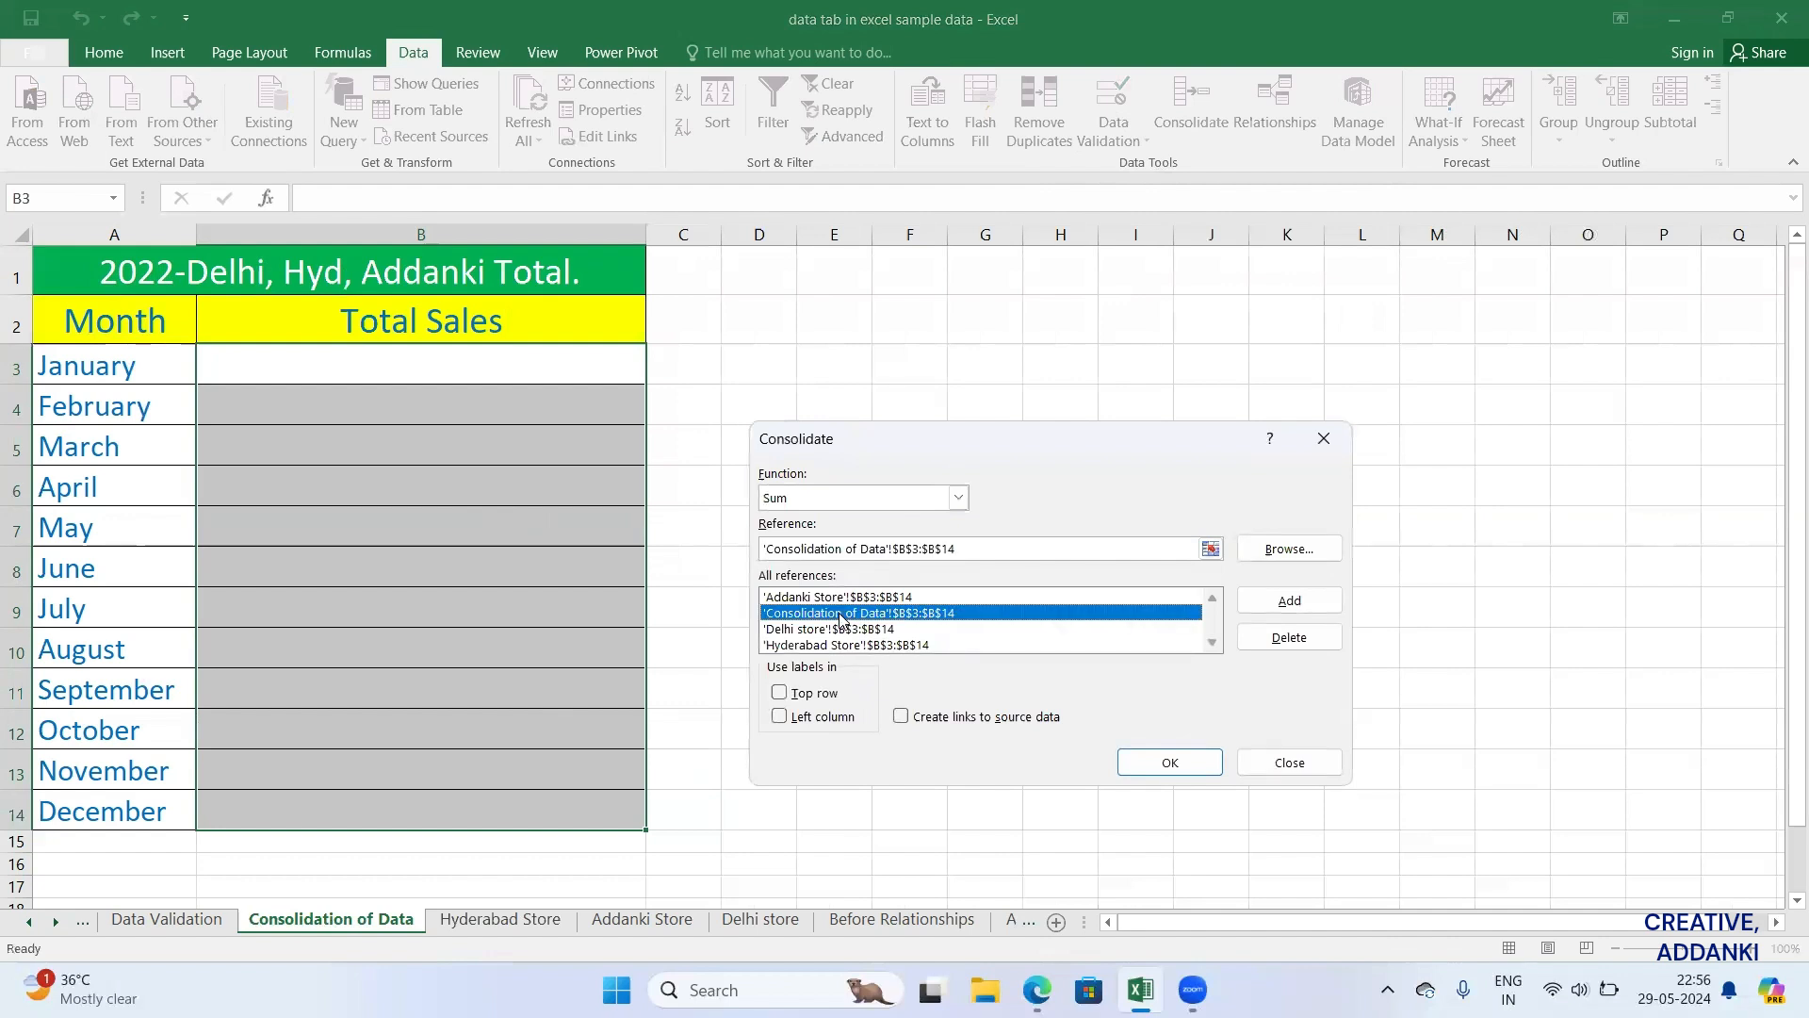
click(1282, 639)
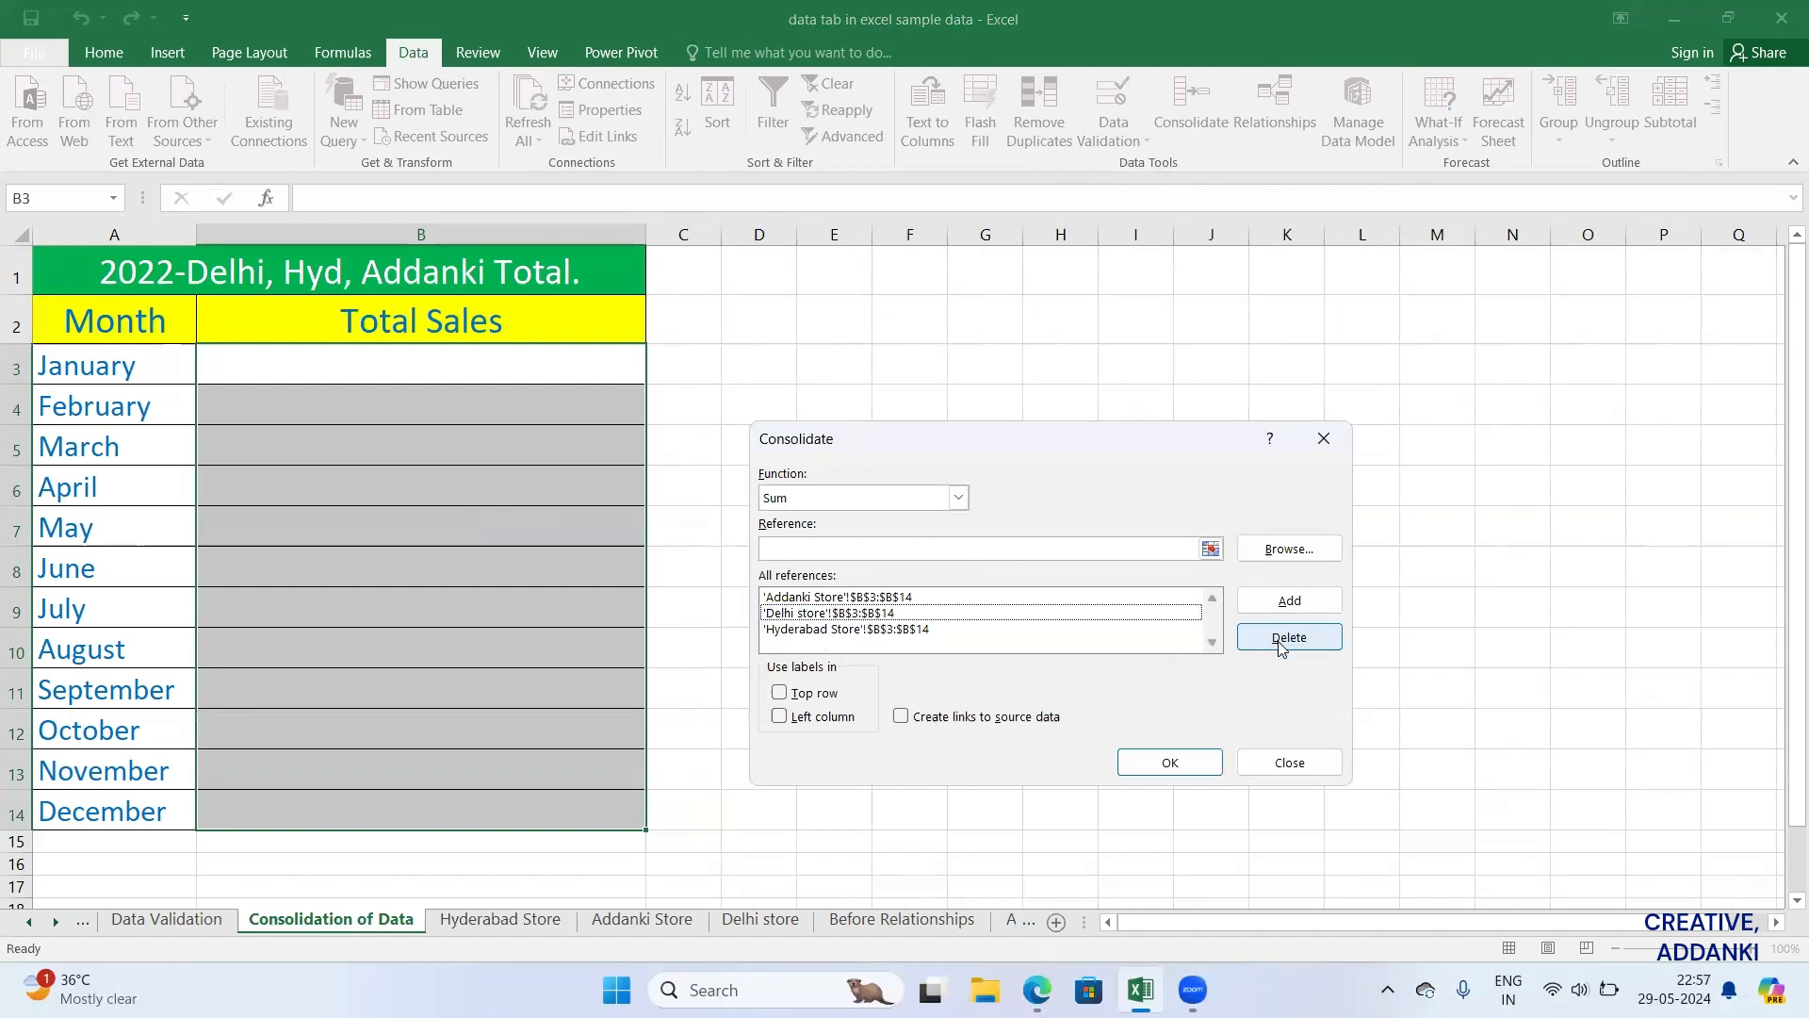
click(1173, 762)
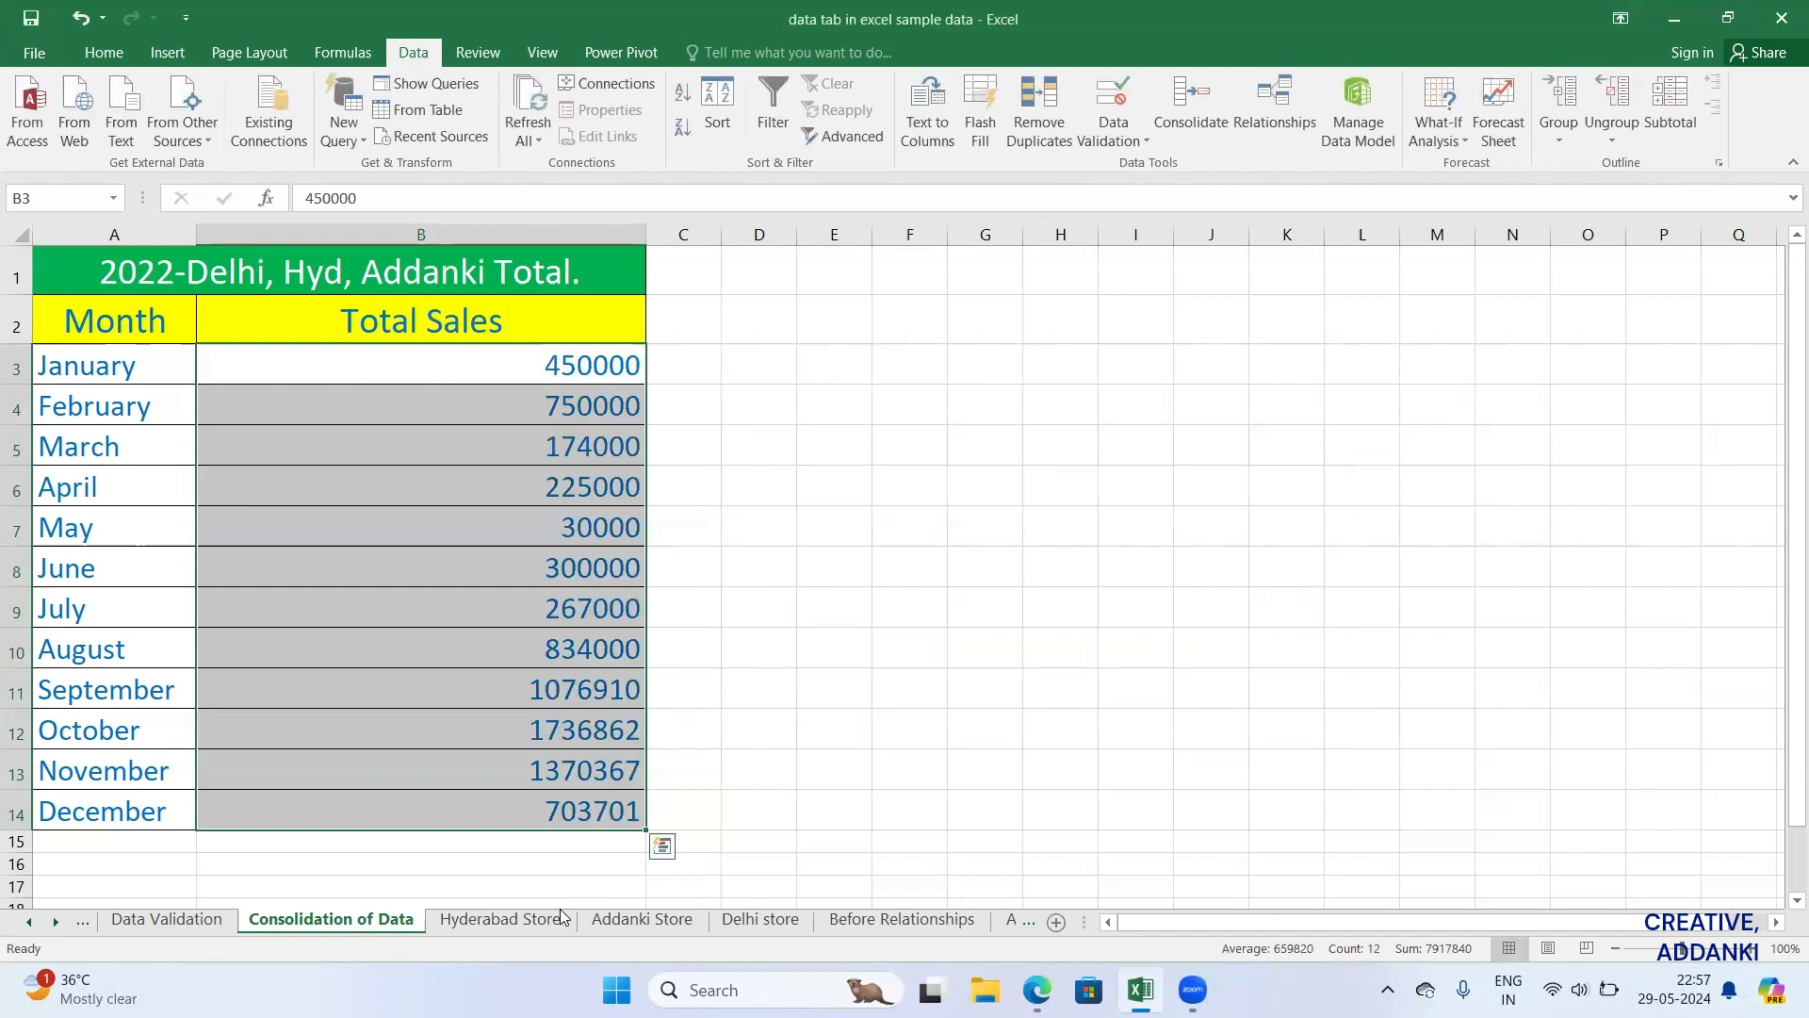
Step: Review the Hyderabad, Addanki and Delhi store sheets, and clear the consolidated Total Sales values in B3:B14 of the Consolidation of Data sheet
click(530, 928)
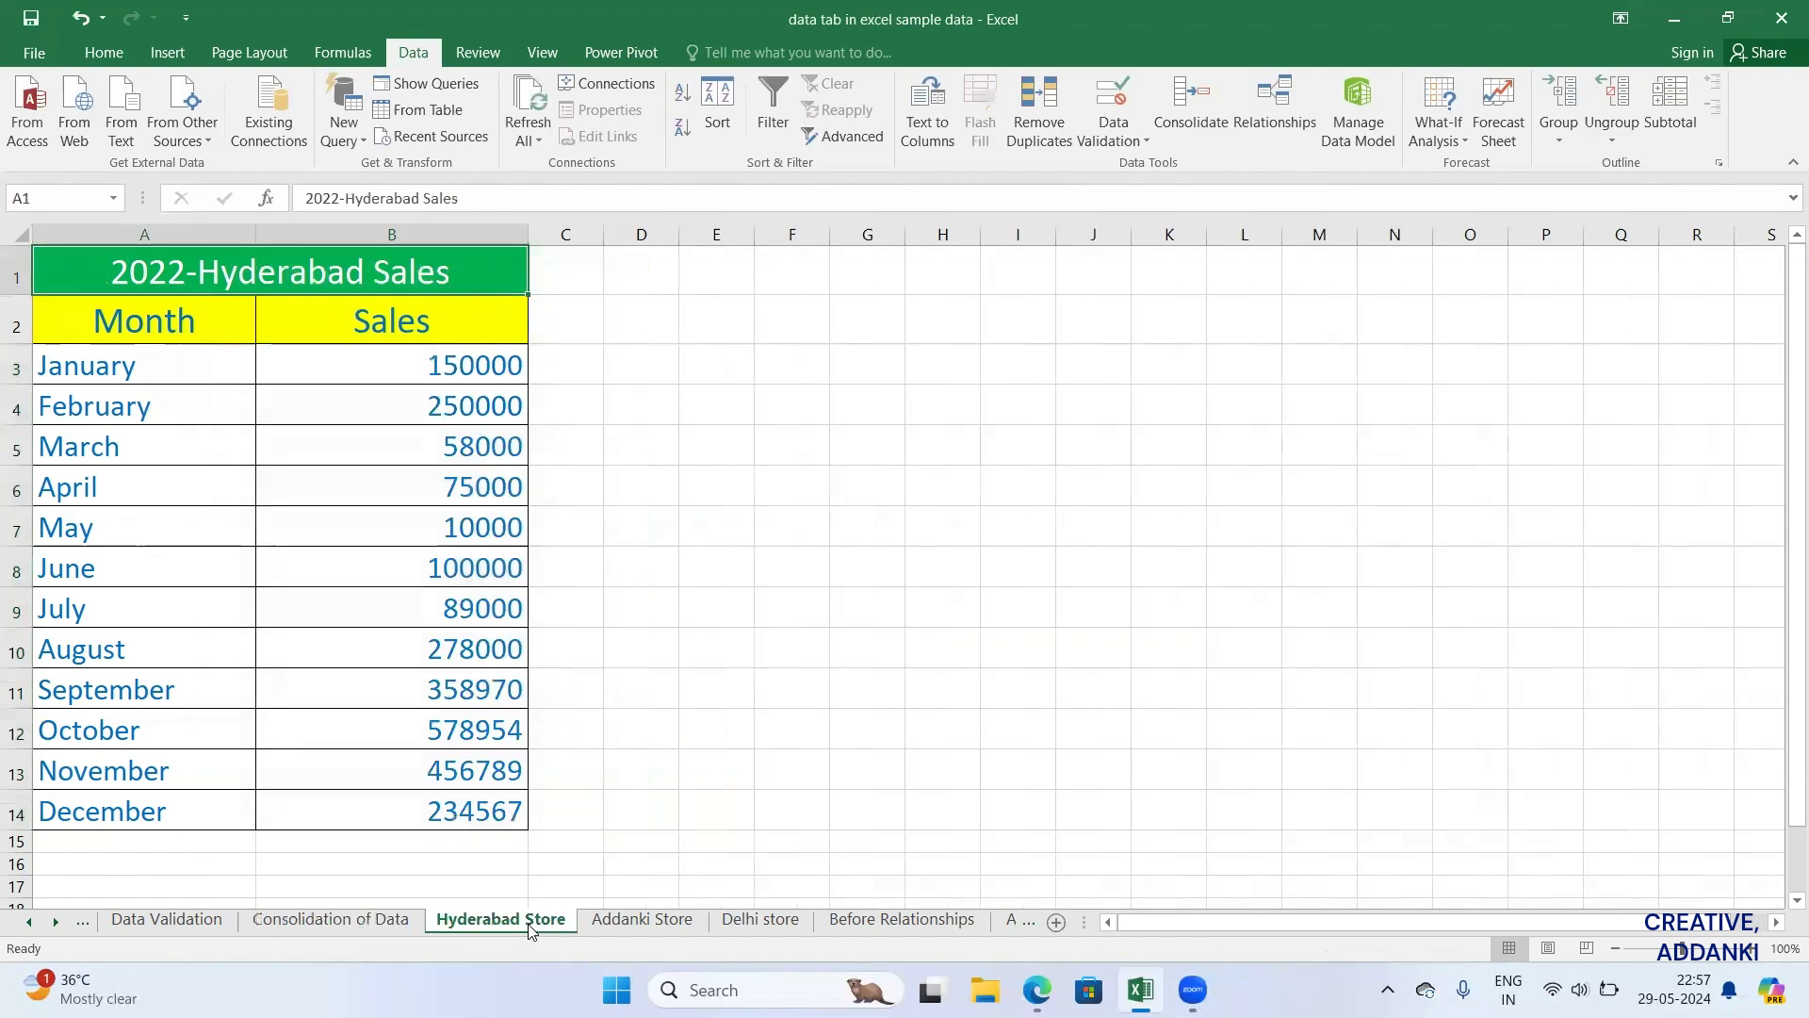
click(639, 919)
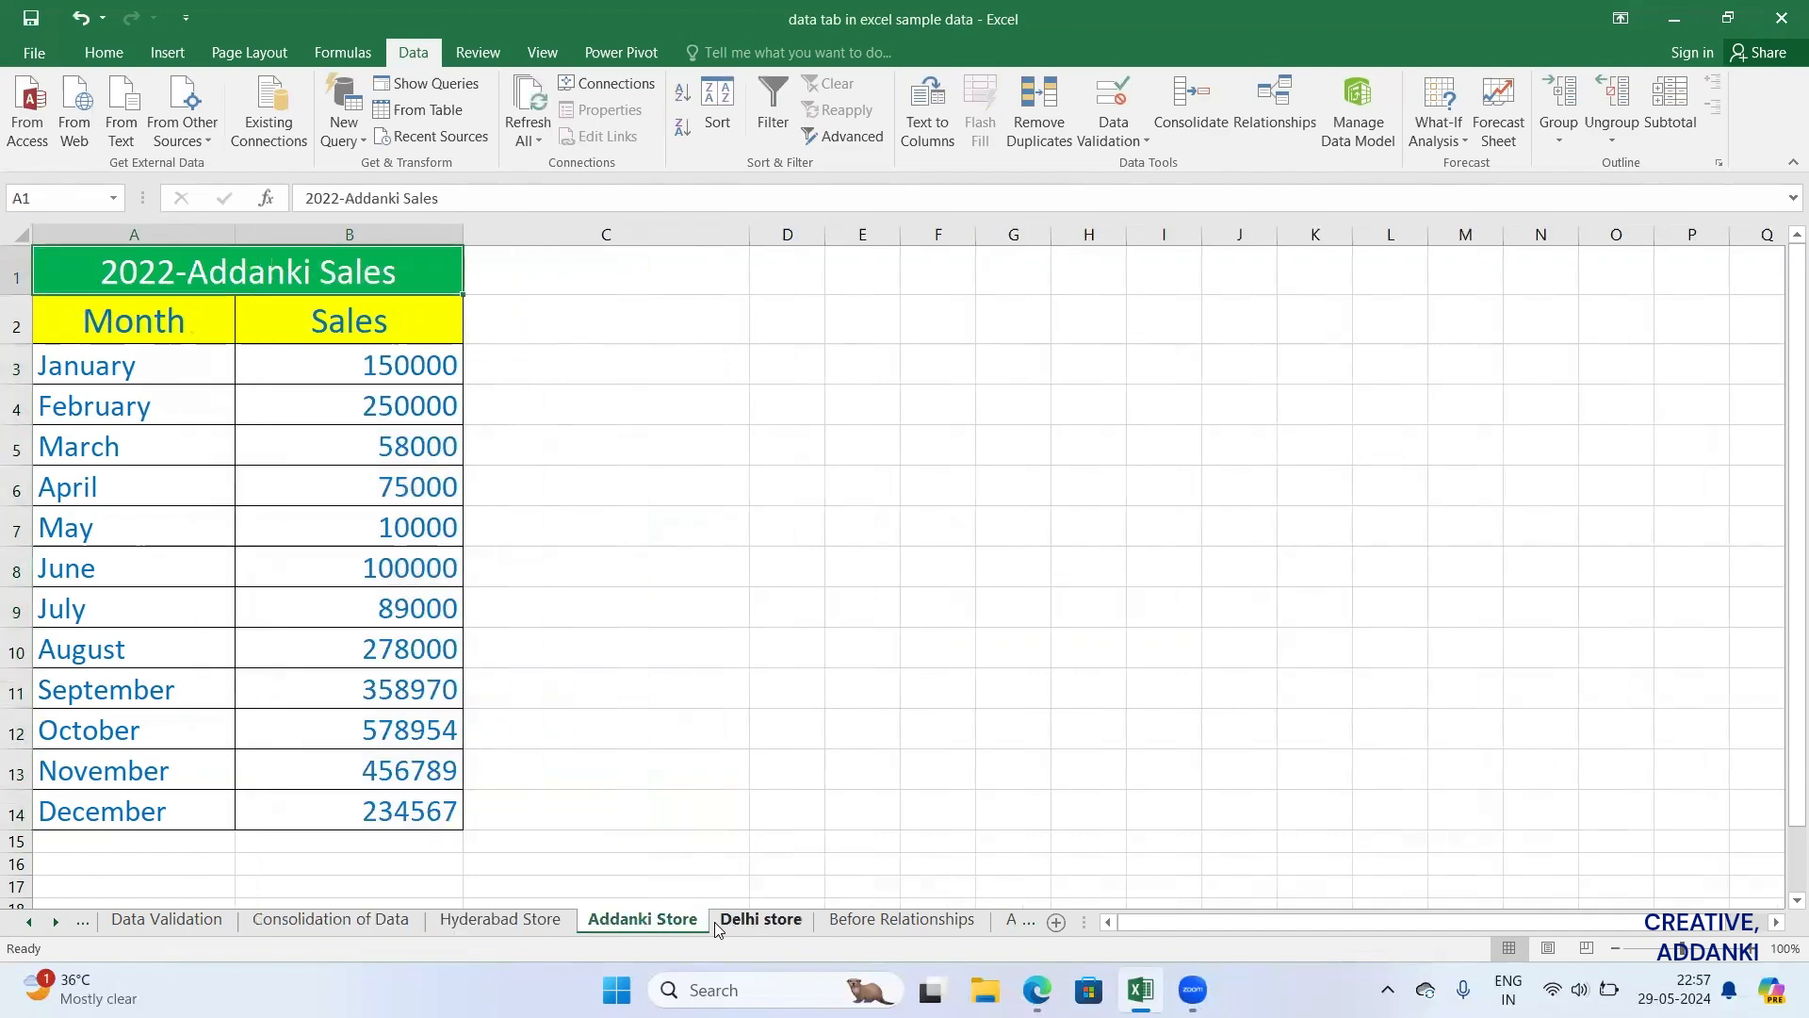
click(755, 927)
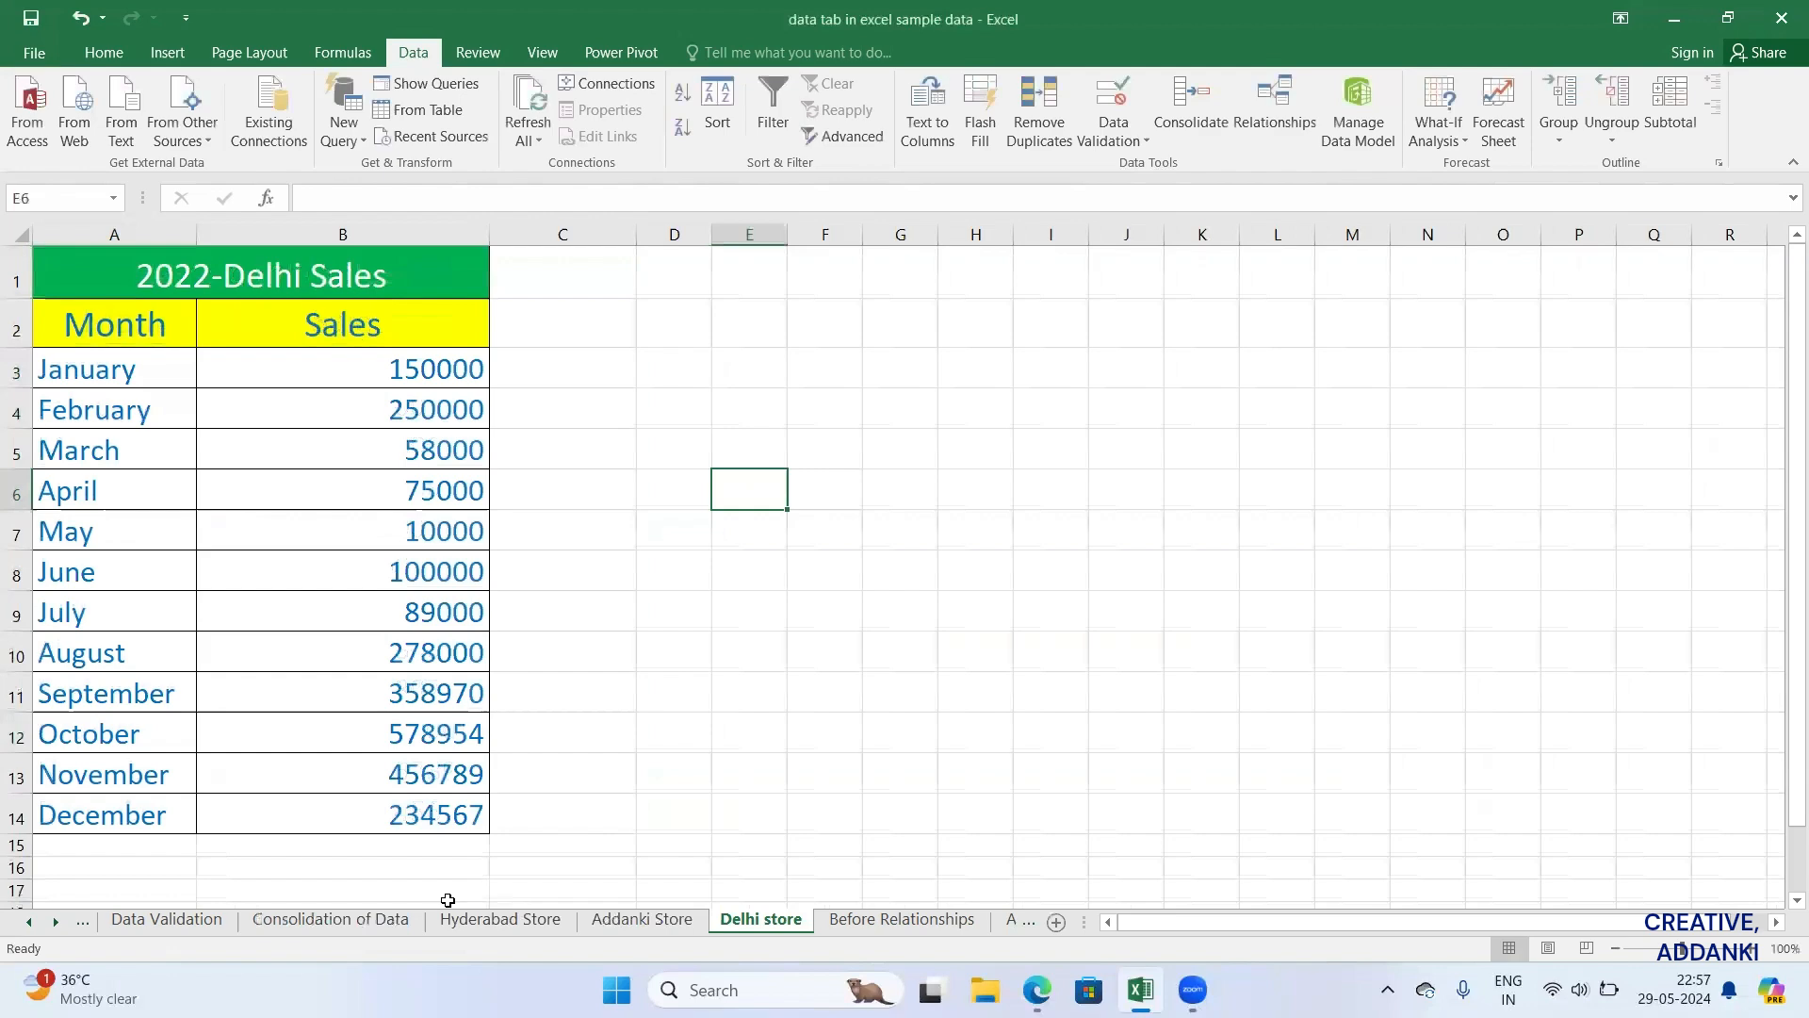
click(364, 927)
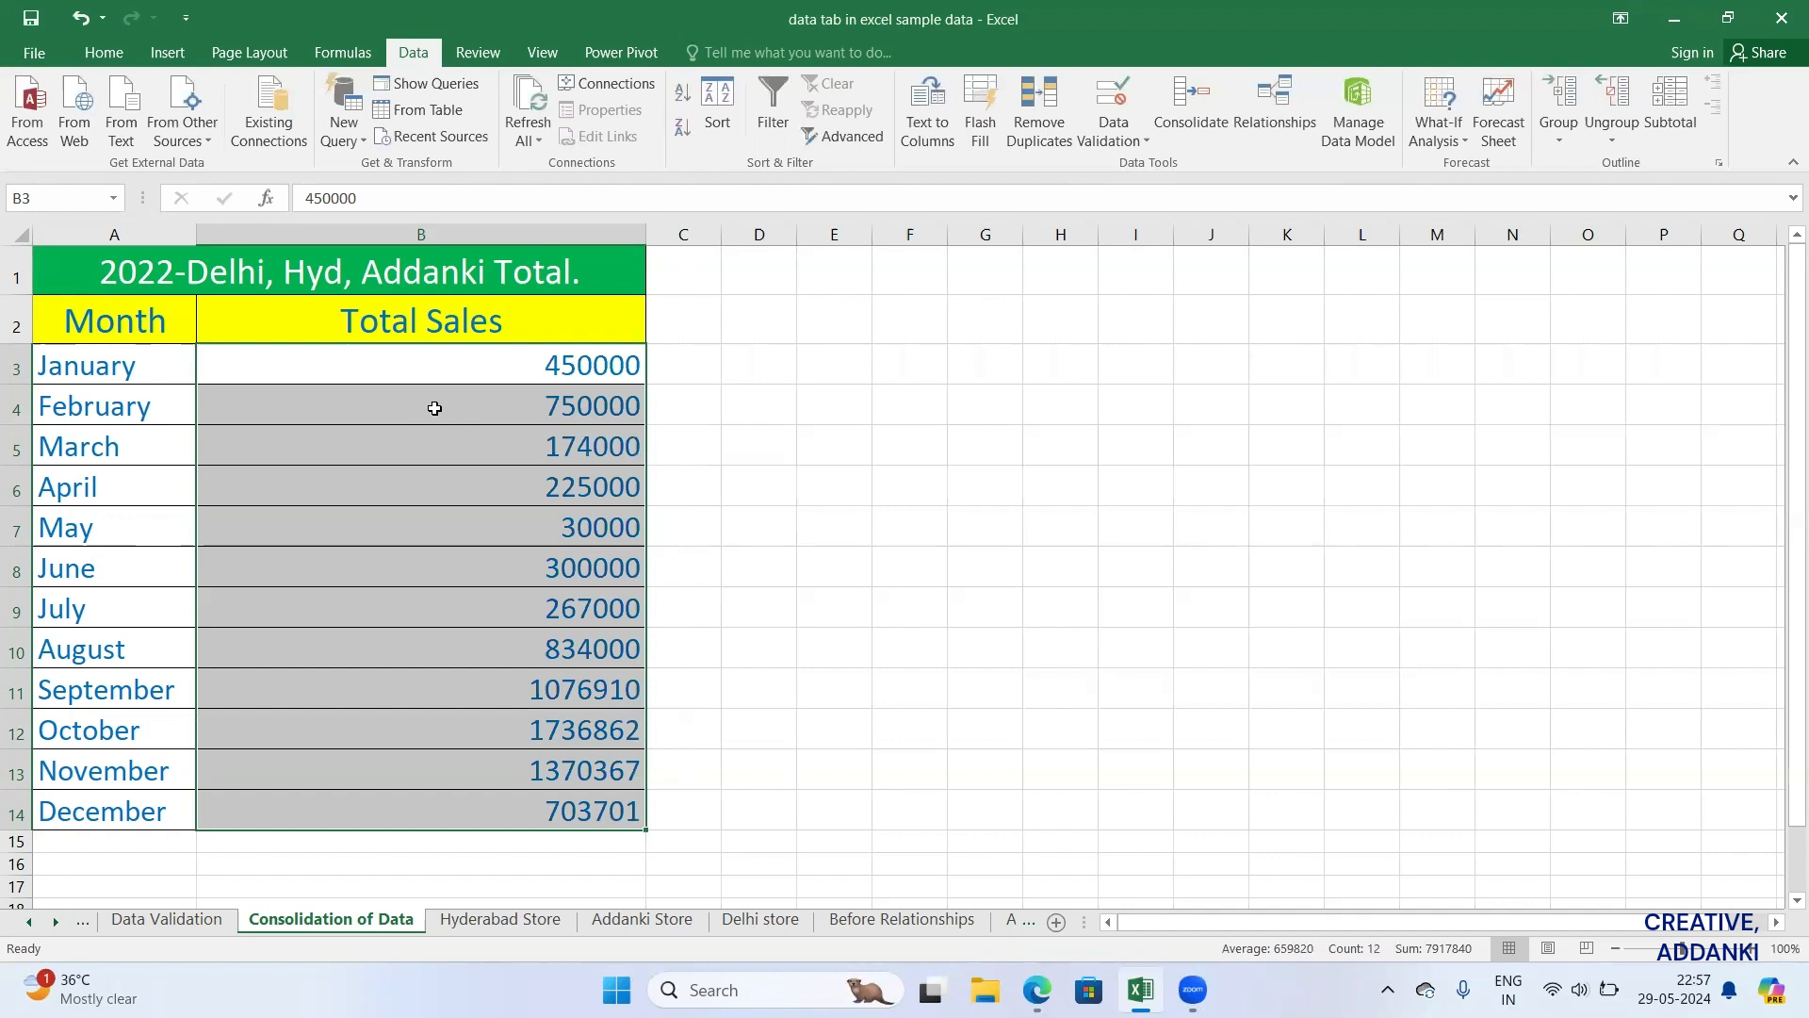
key(Delete)
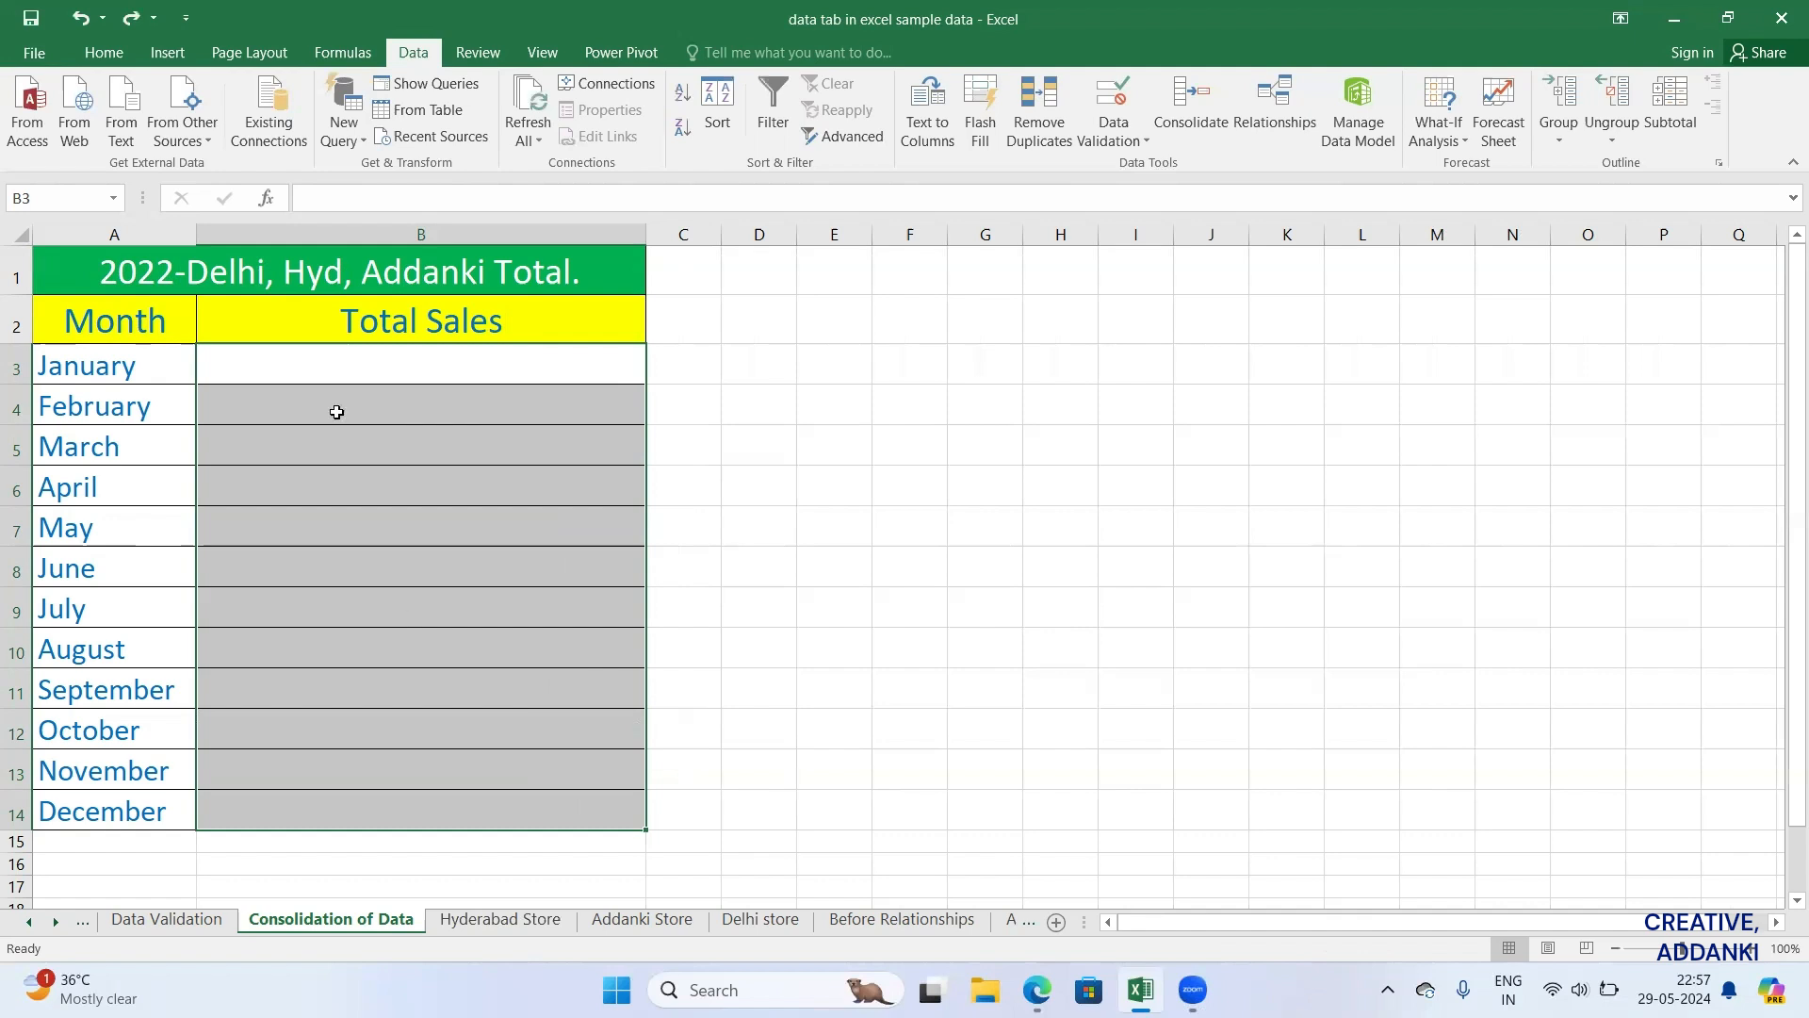
Step: Change the January sales in B3 of the Addanki Store sheet to 1050000
click(514, 918)
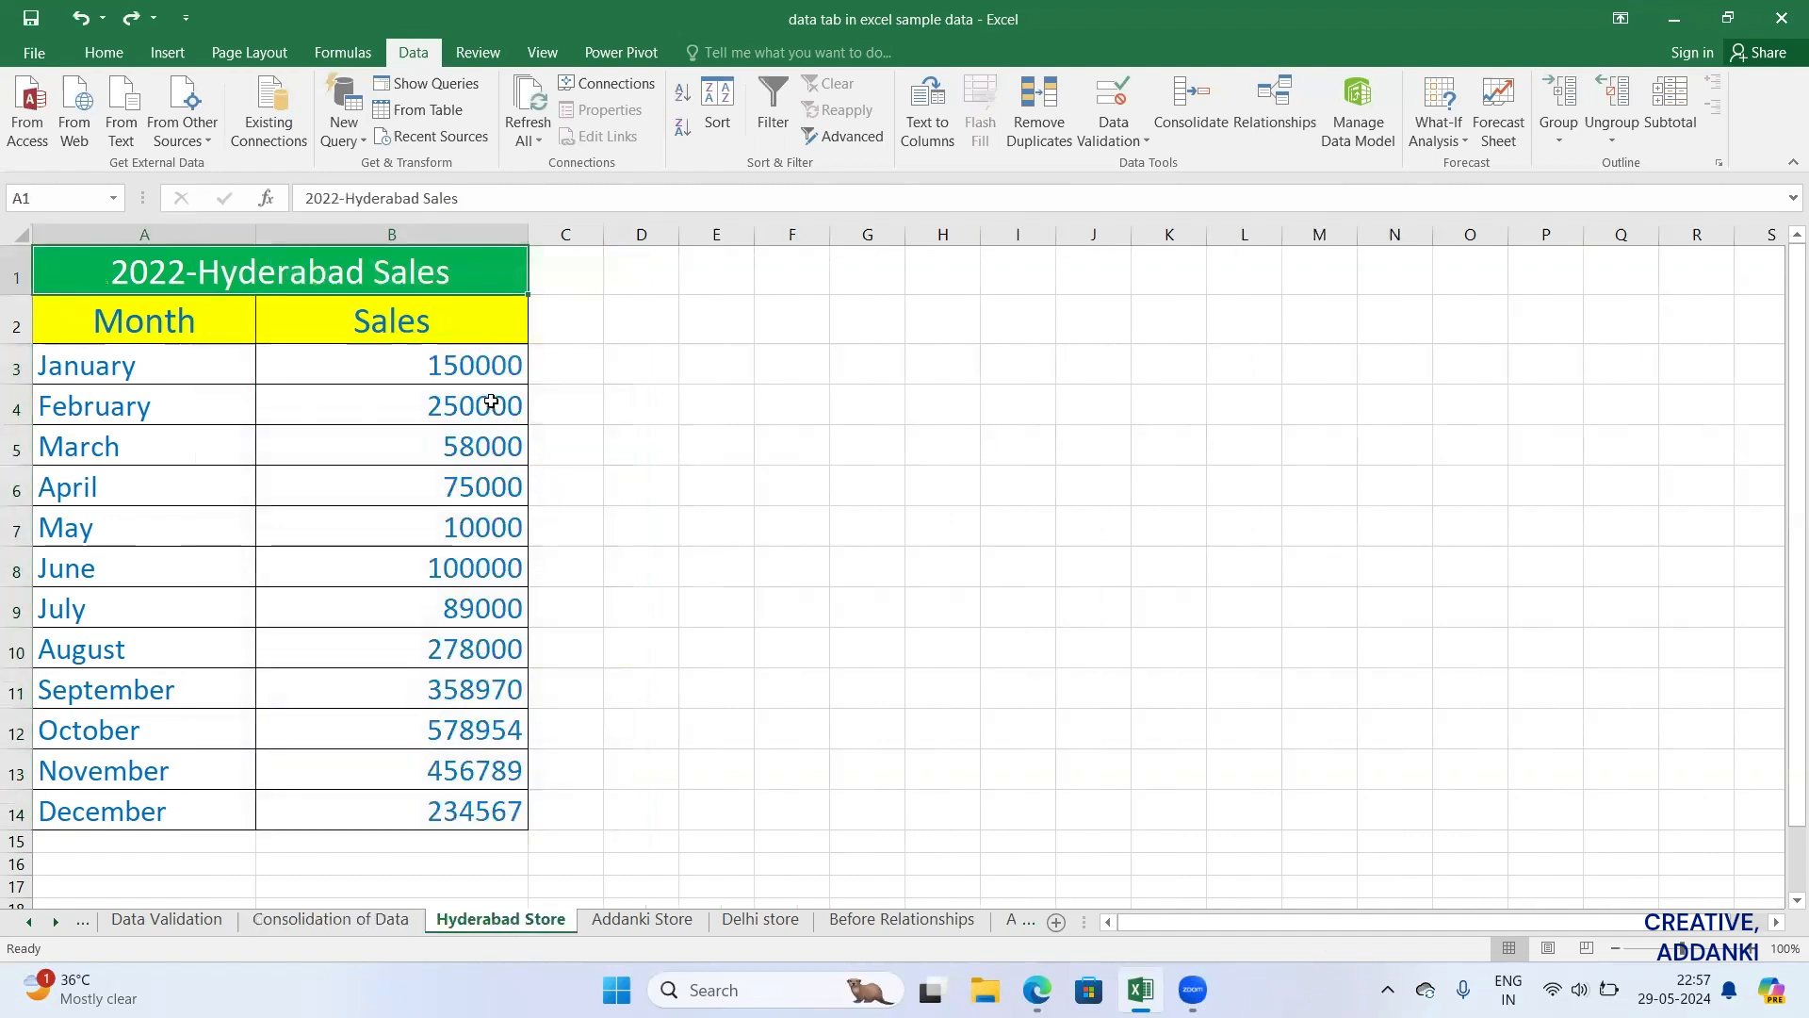
click(643, 921)
double_click(377, 365)
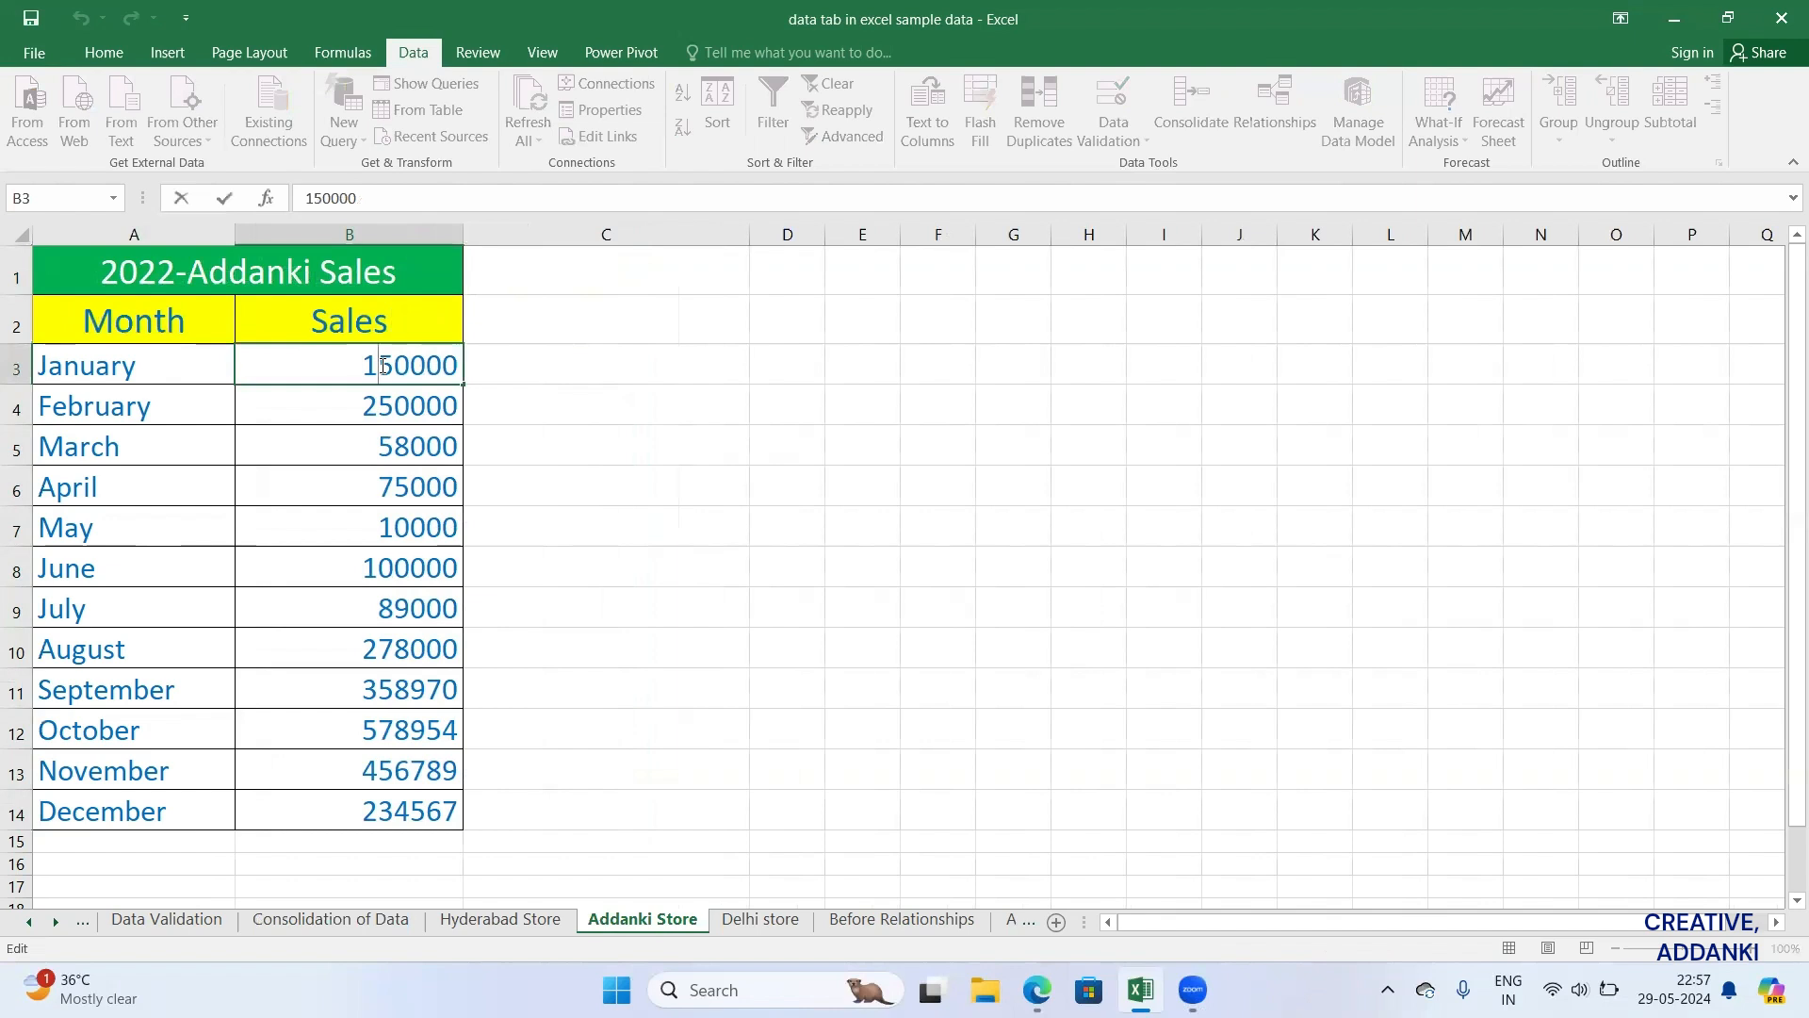
text(0)
click(502, 486)
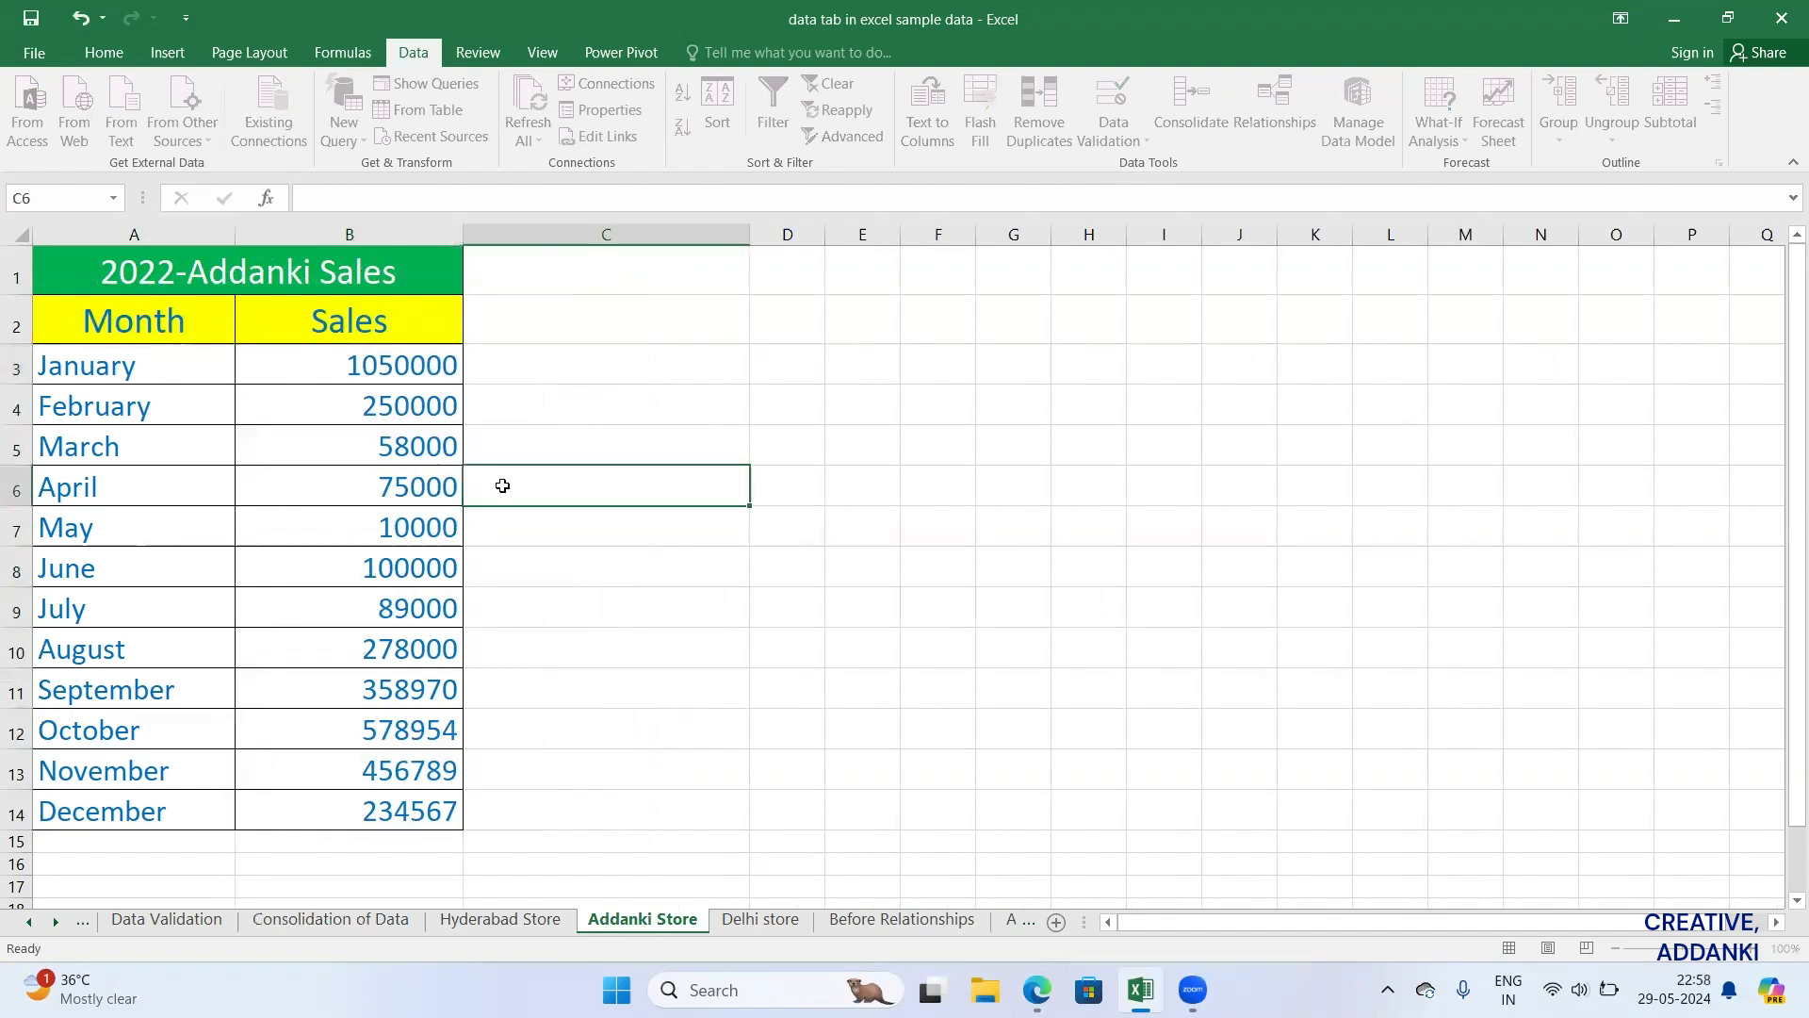
Step: Change the January sales in B3 of the Delhi store sheet to 1150000
click(746, 919)
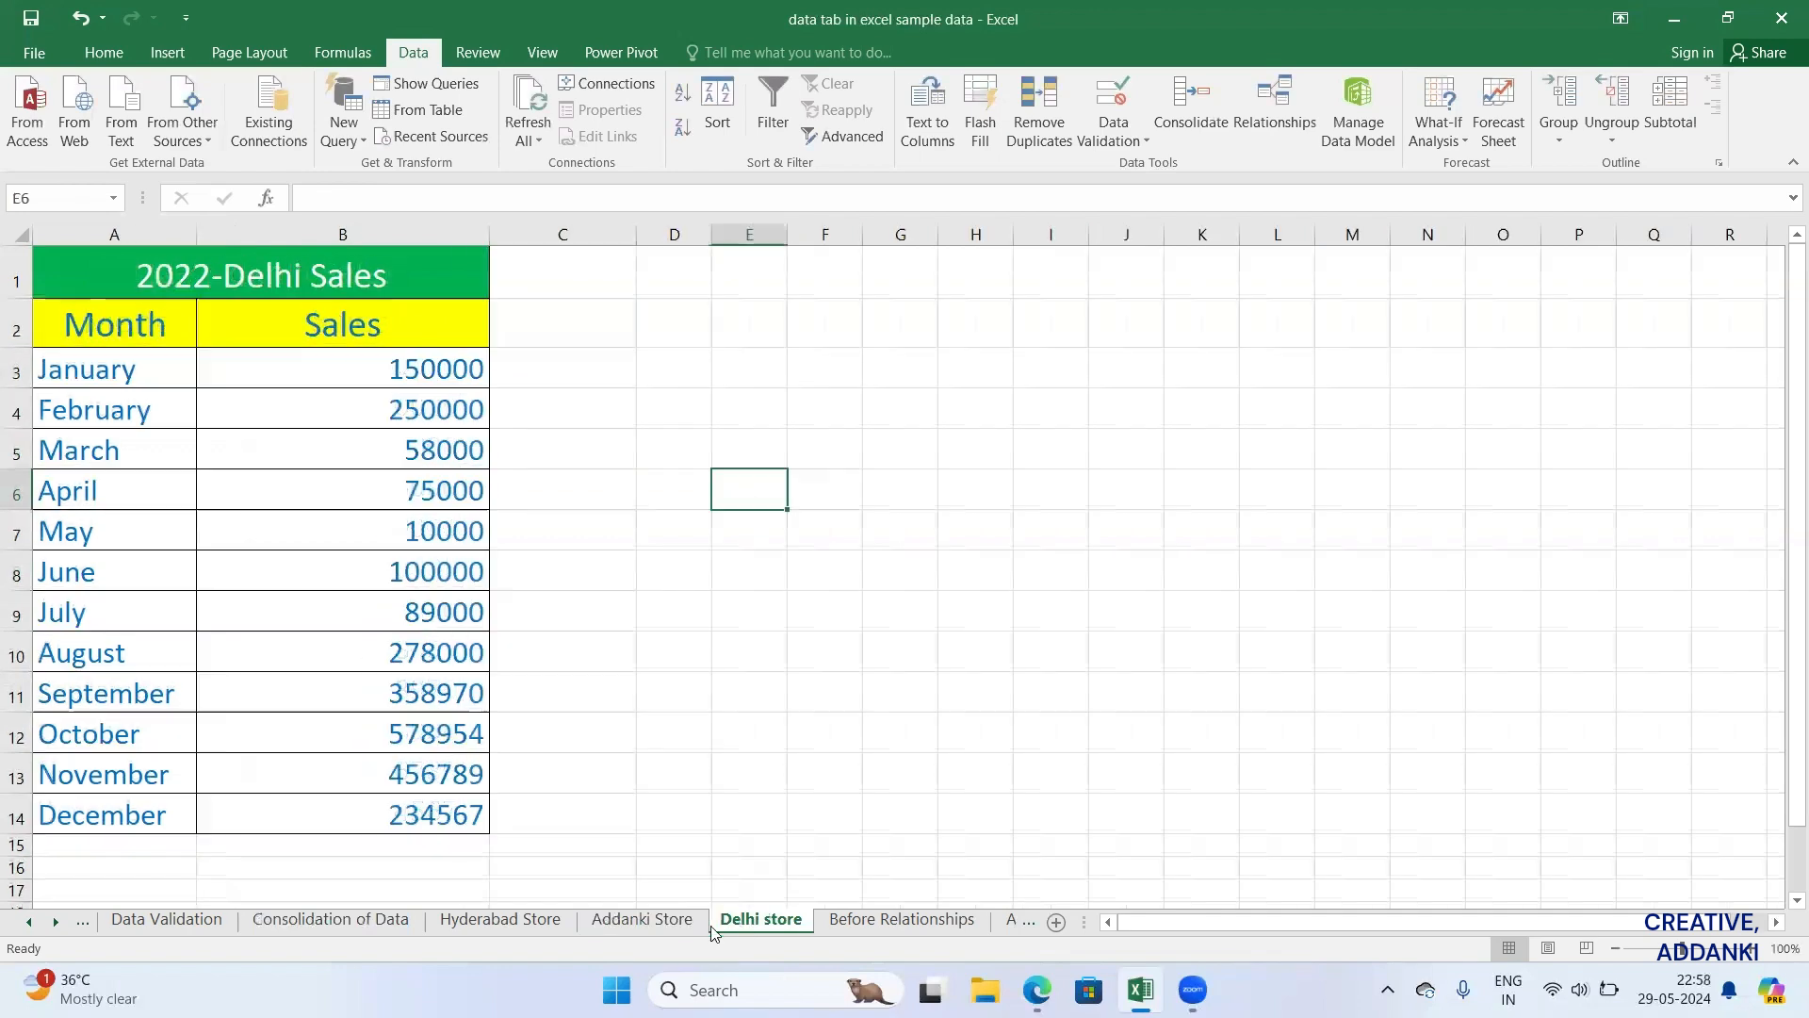
click(650, 919)
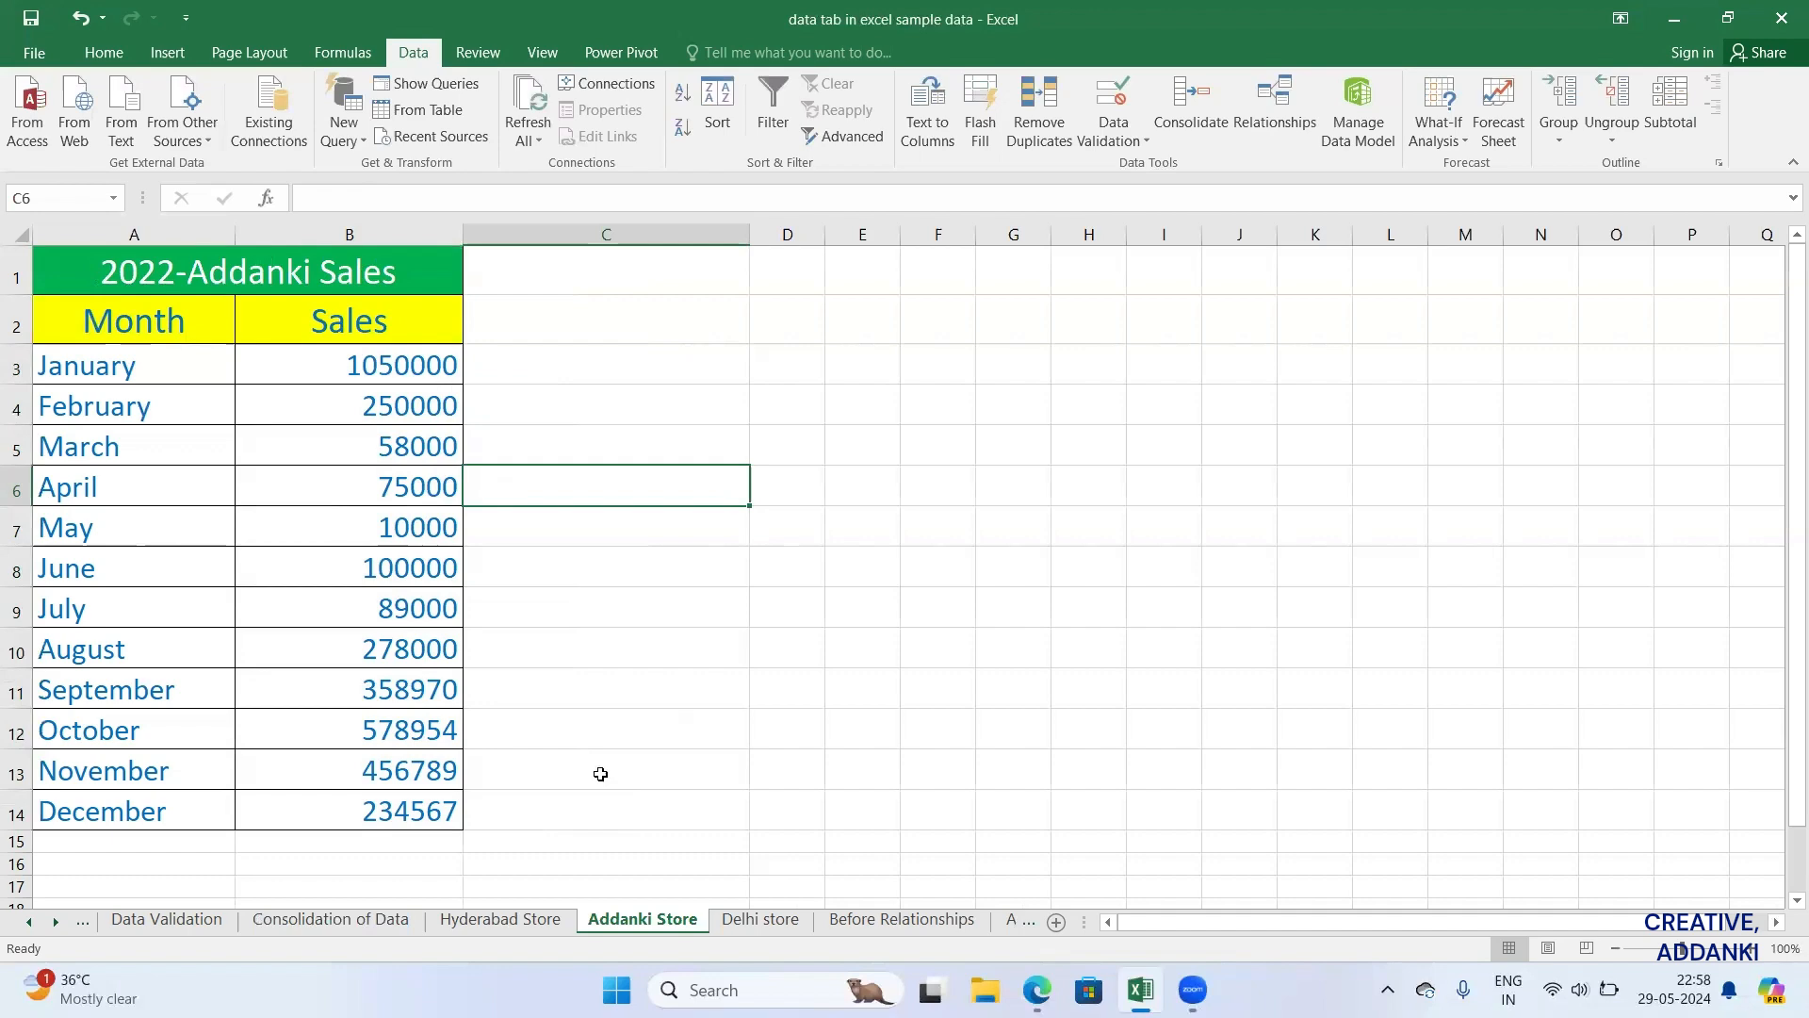
click(761, 920)
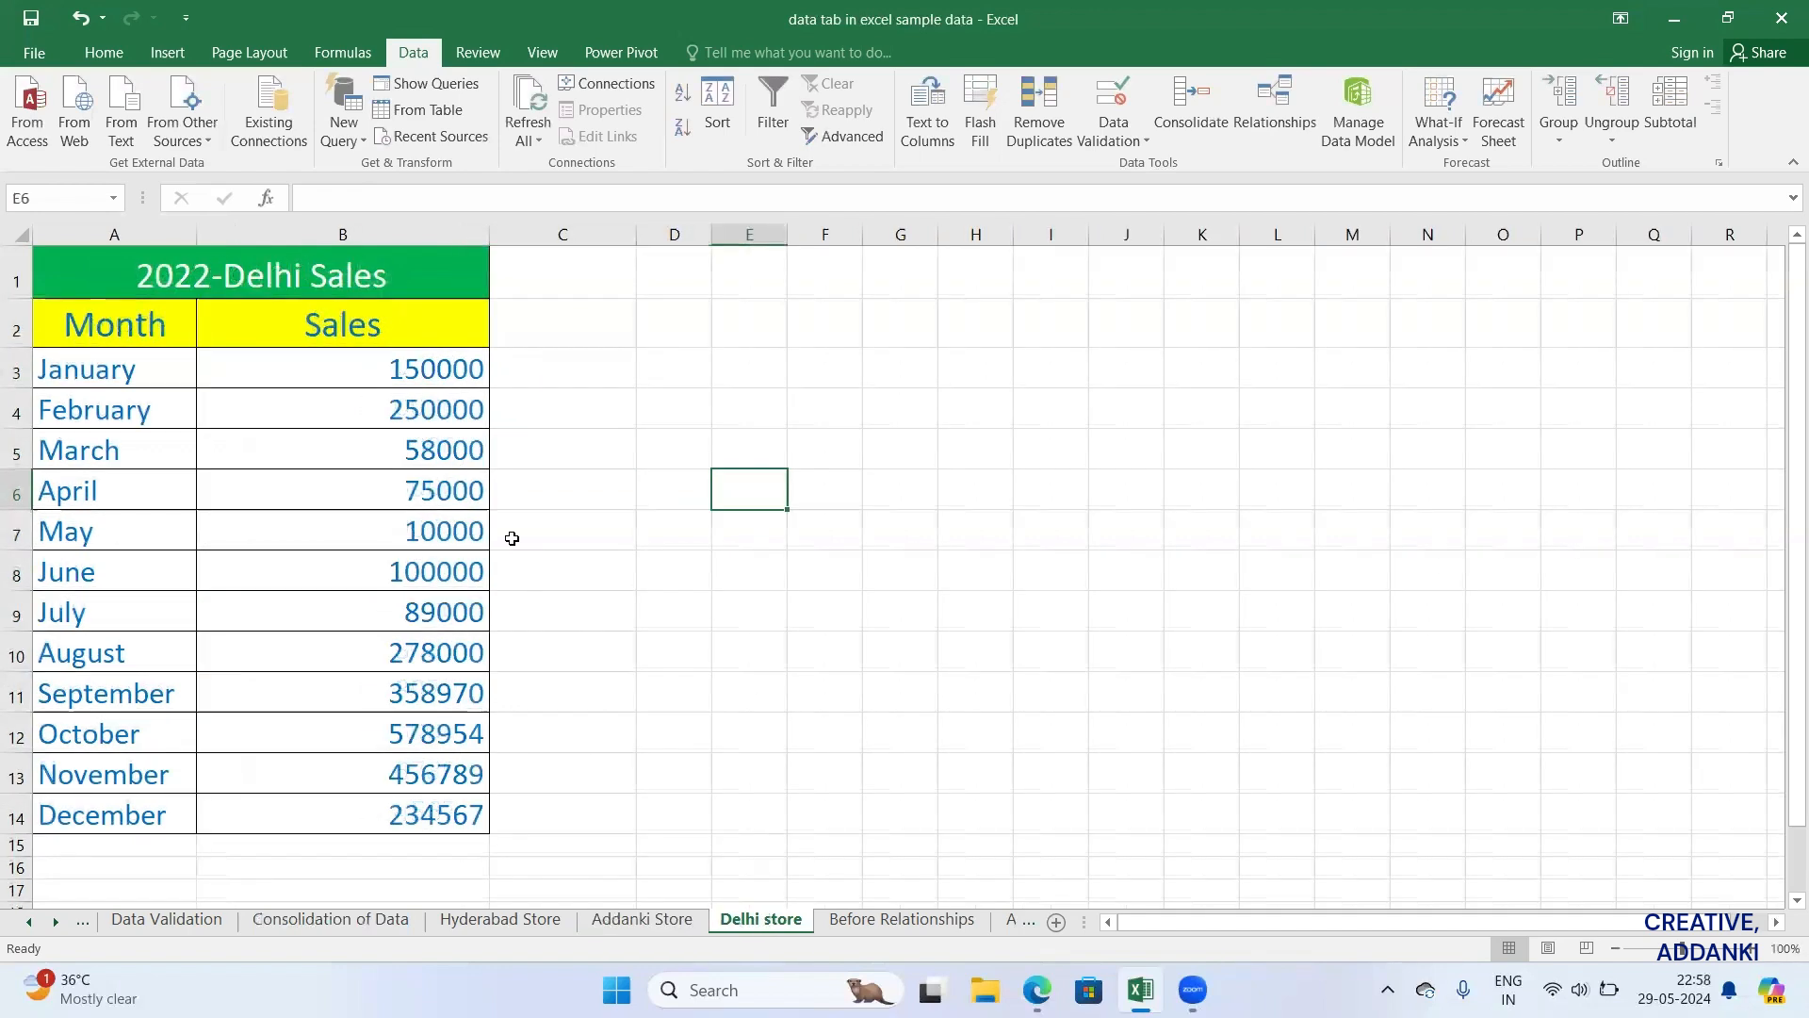
double_click(408, 366)
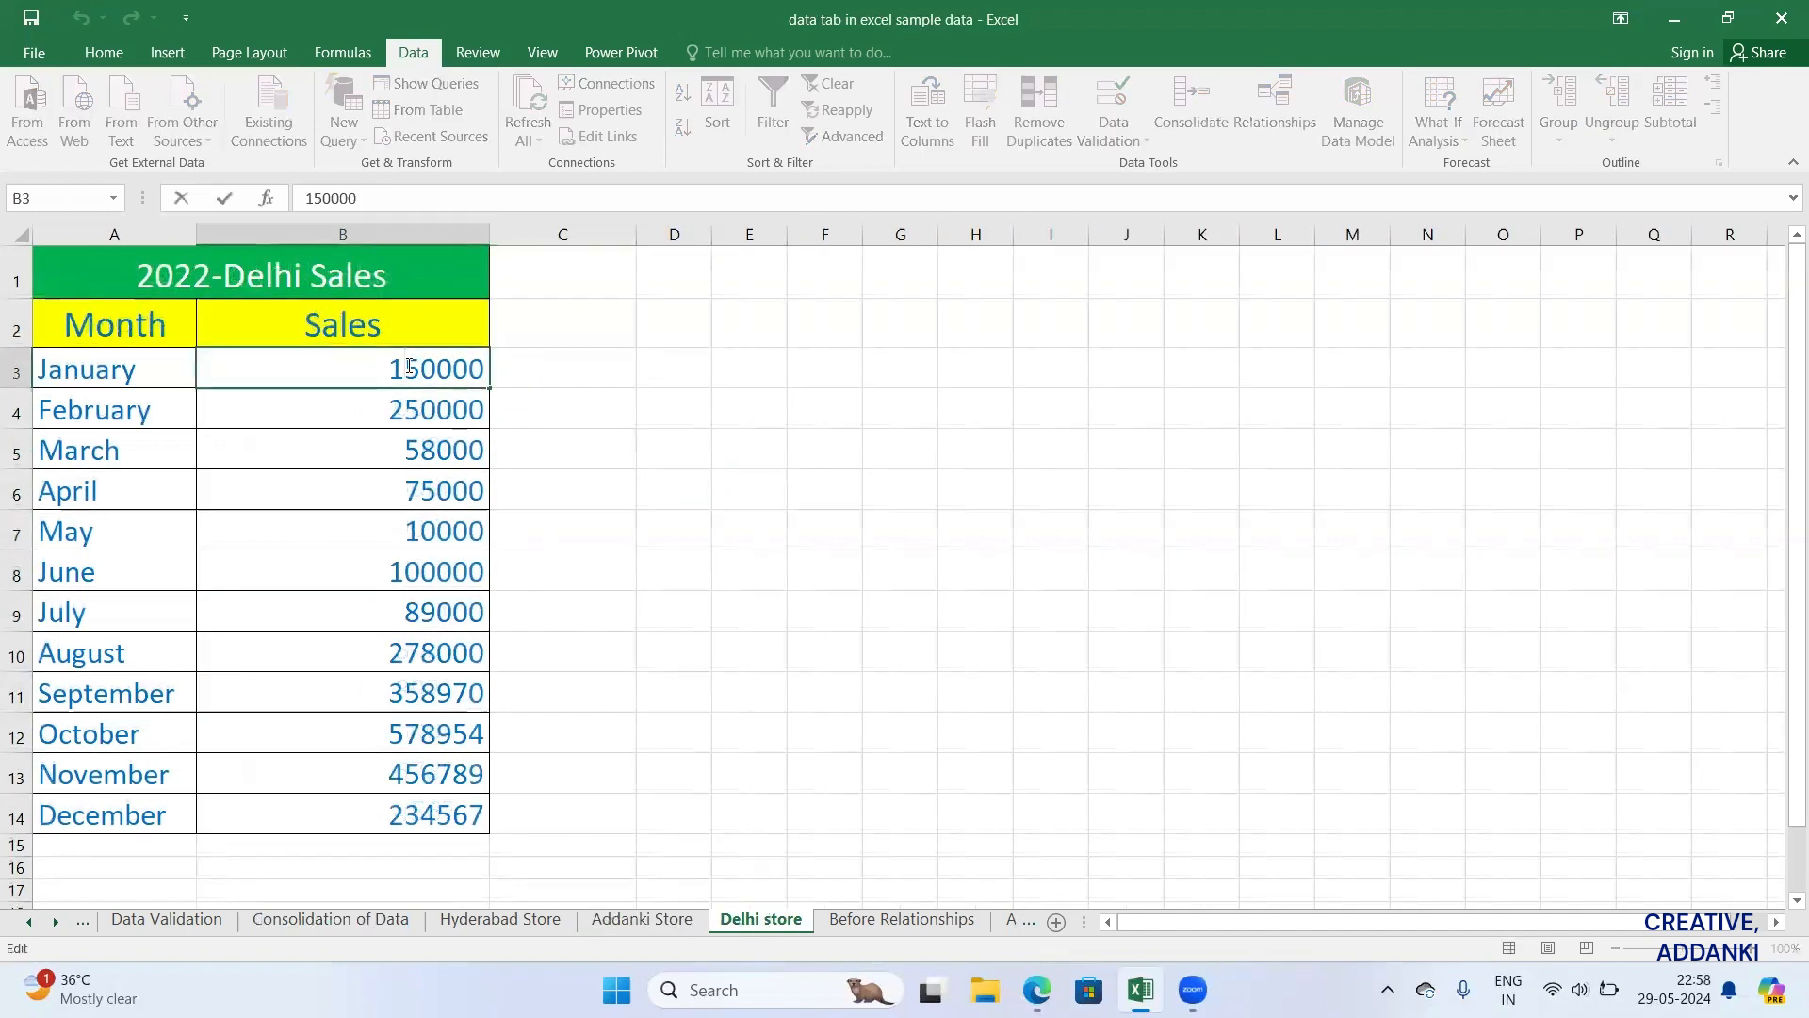
text(1)
click(620, 557)
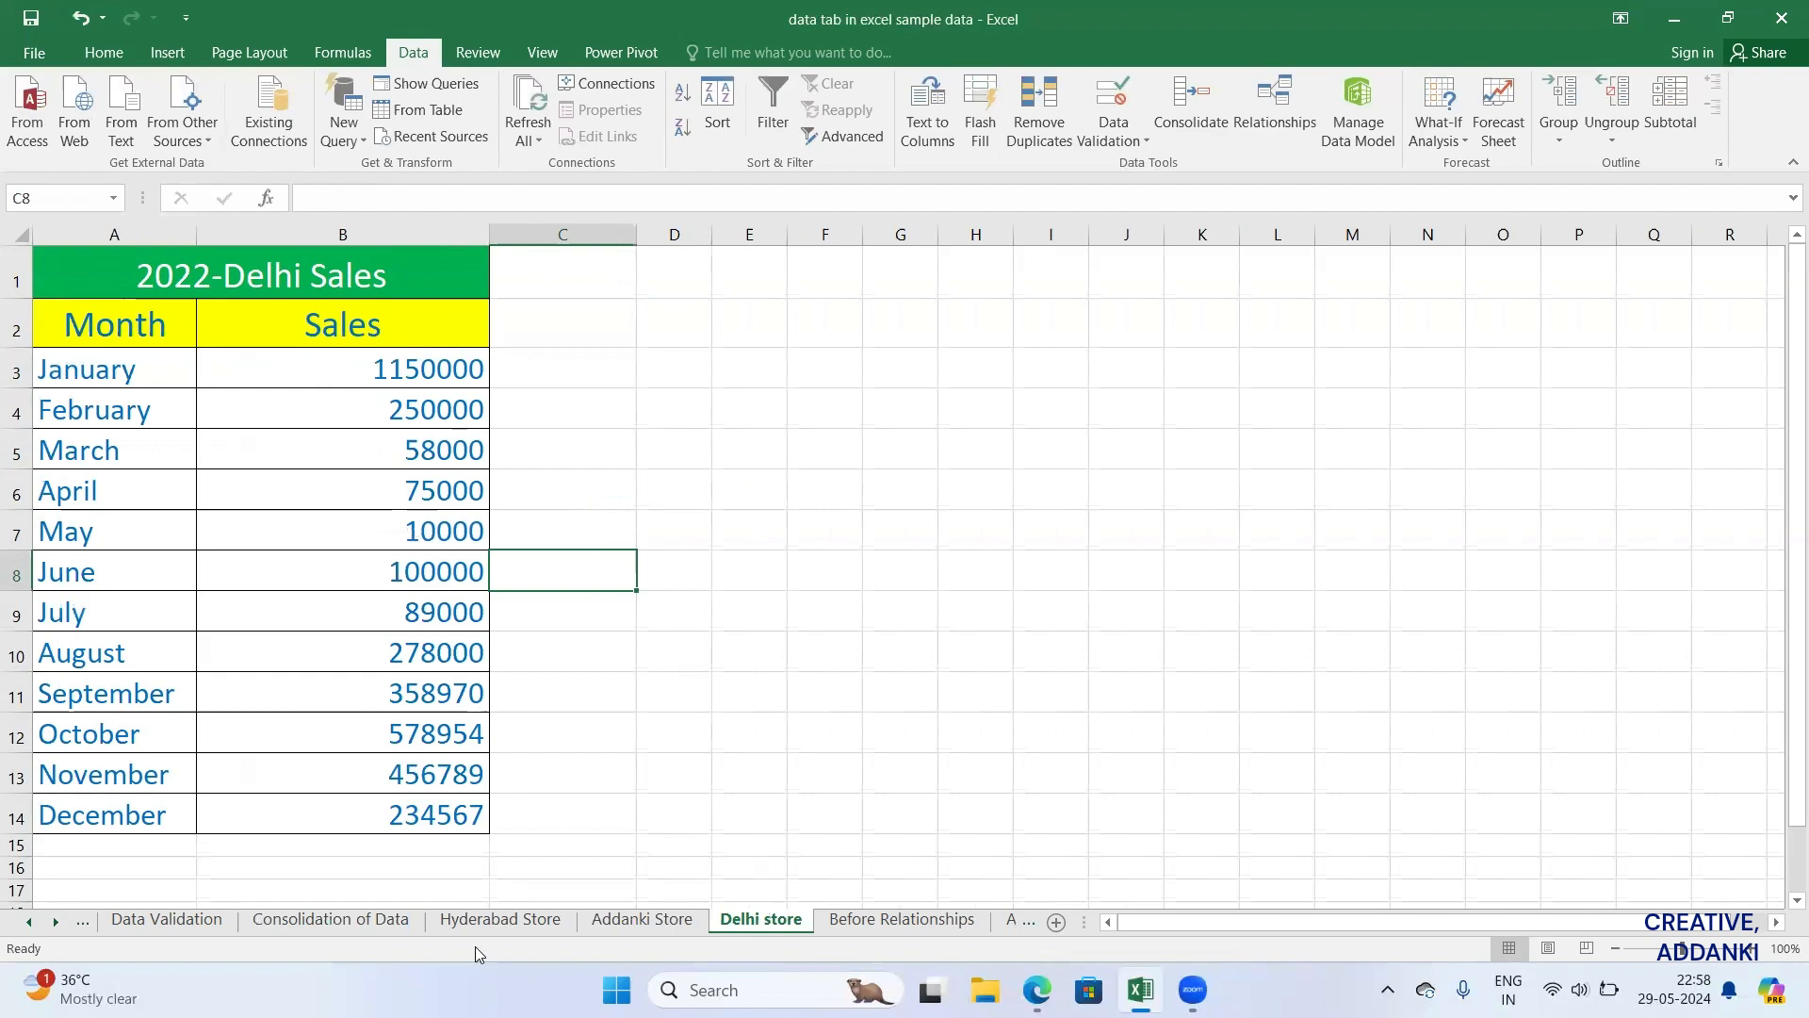
Step: Consolidate the three store sheets with the Max function into B3:B14 of Consolidation of Data, and undo the result
click(347, 921)
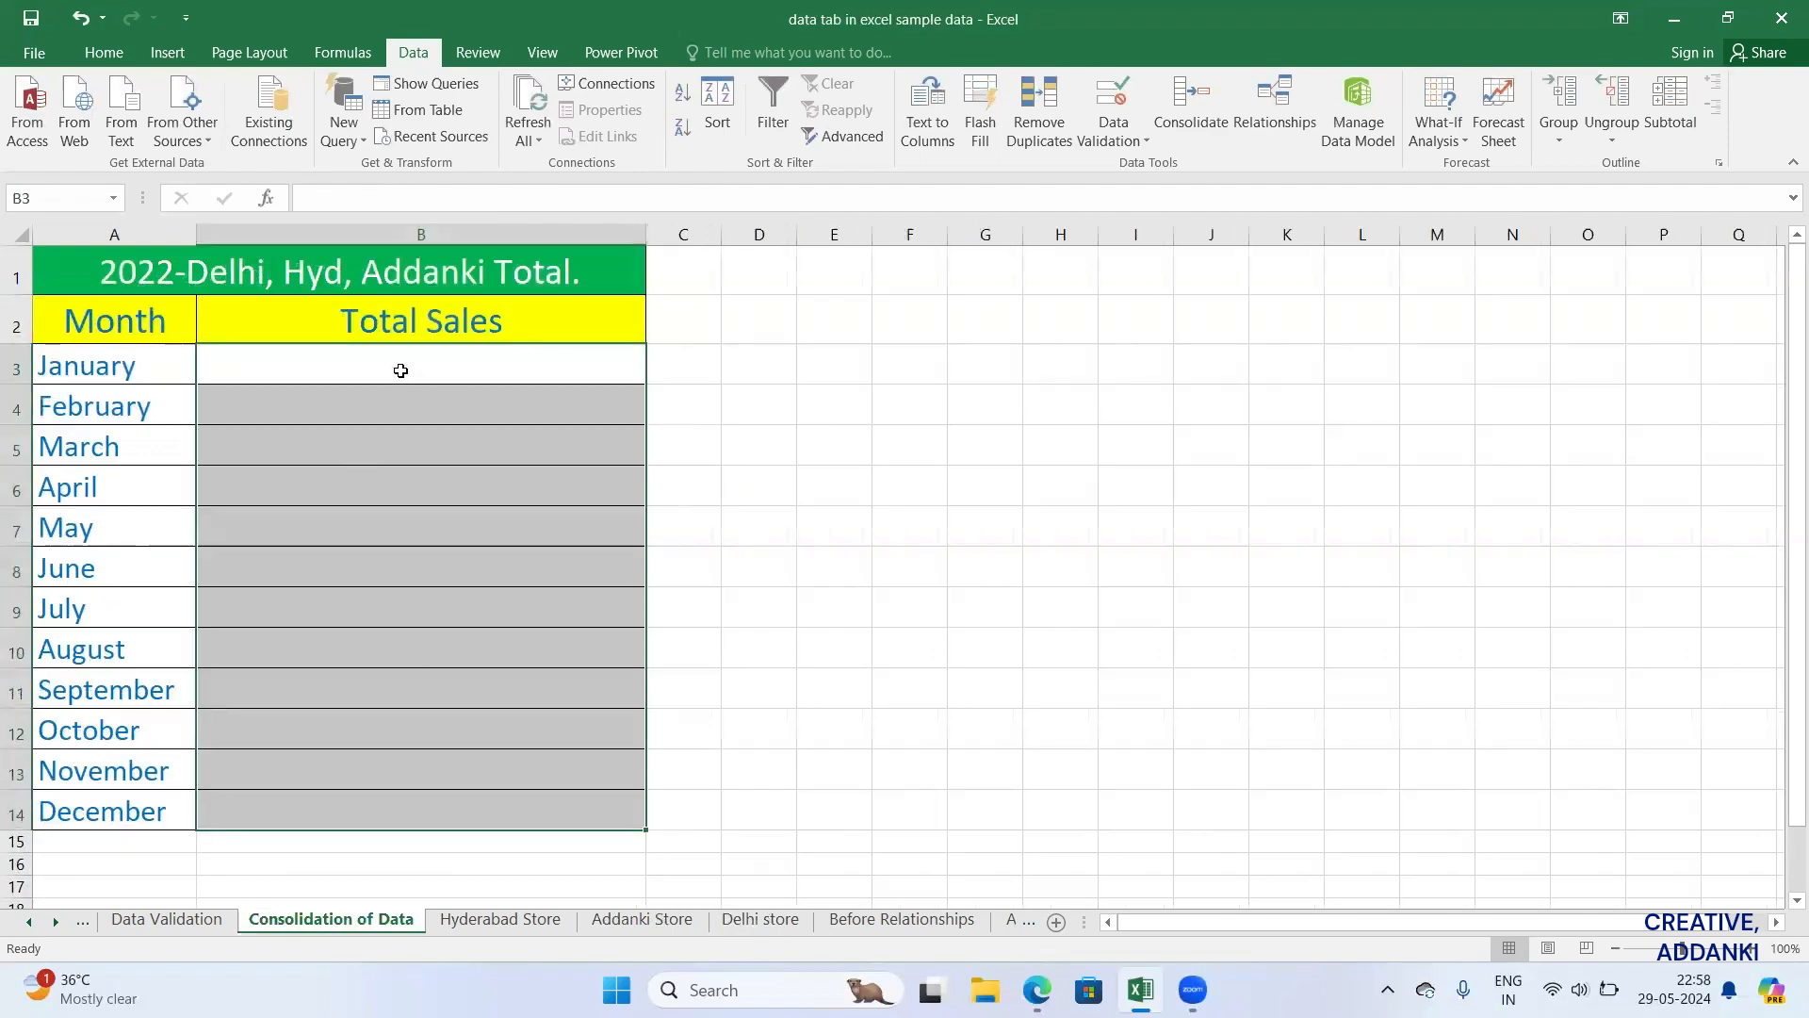
drag(399, 371, 428, 817)
click(1187, 108)
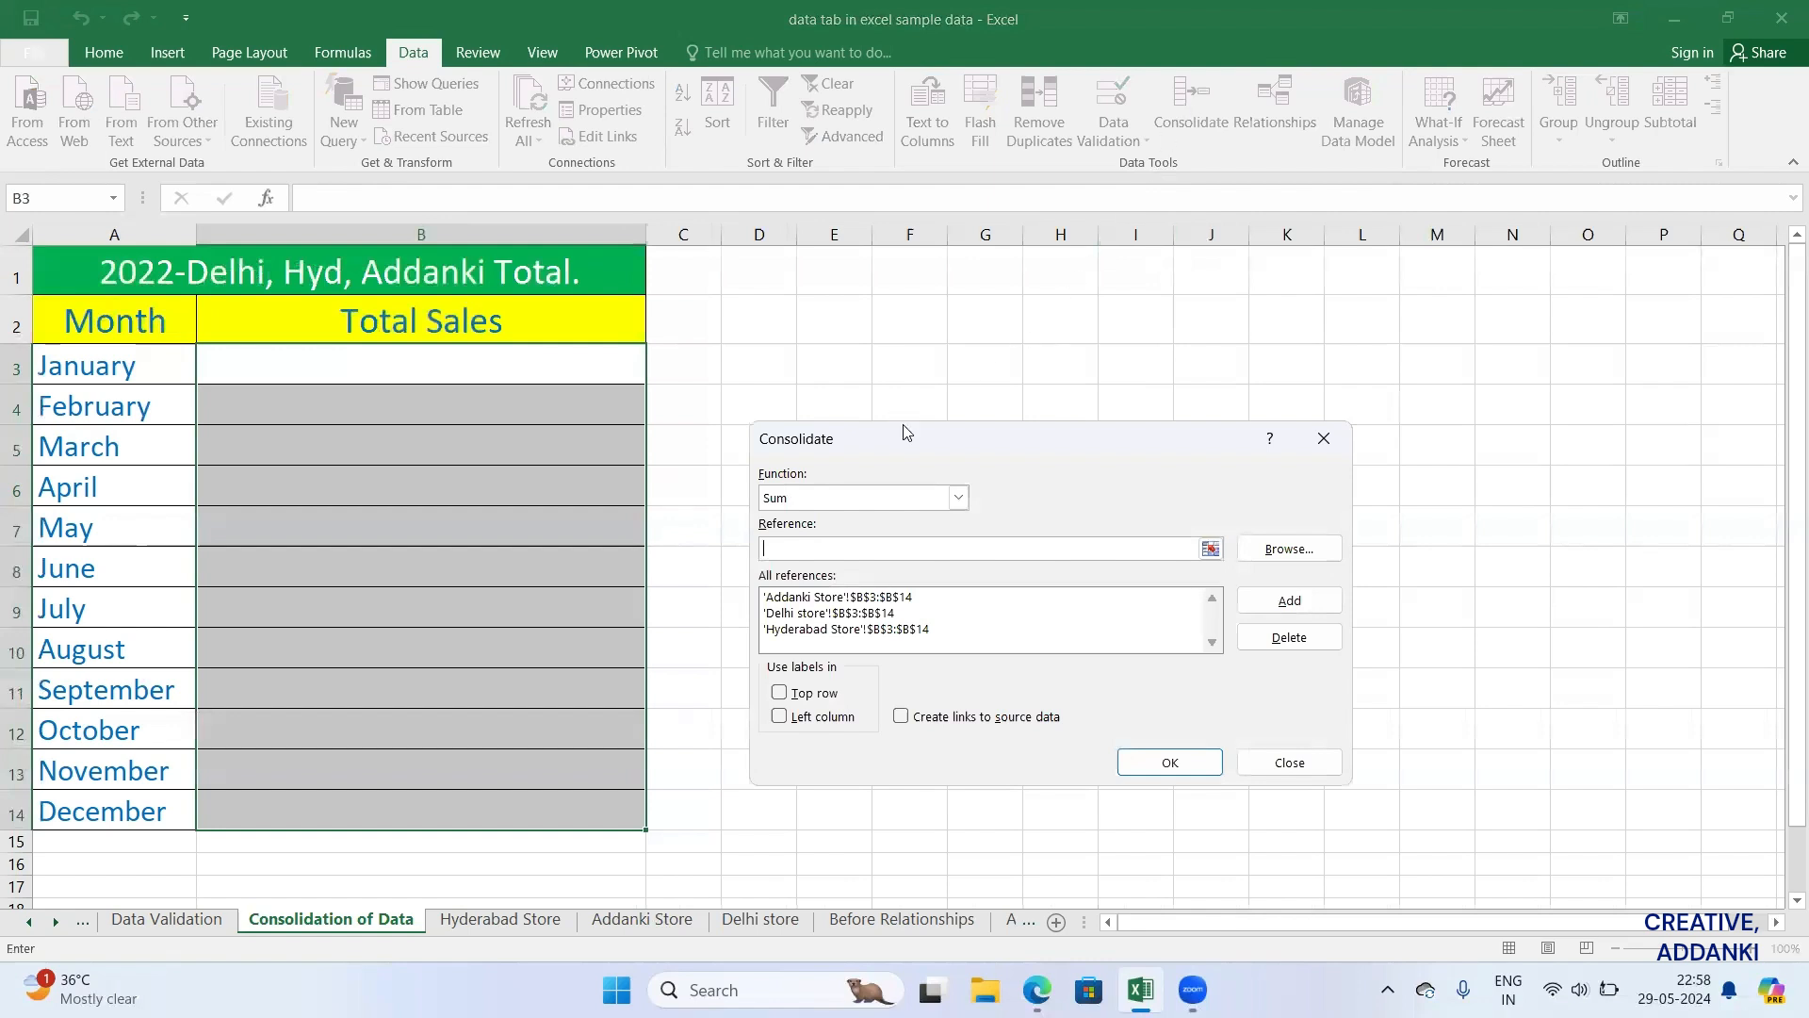
click(957, 499)
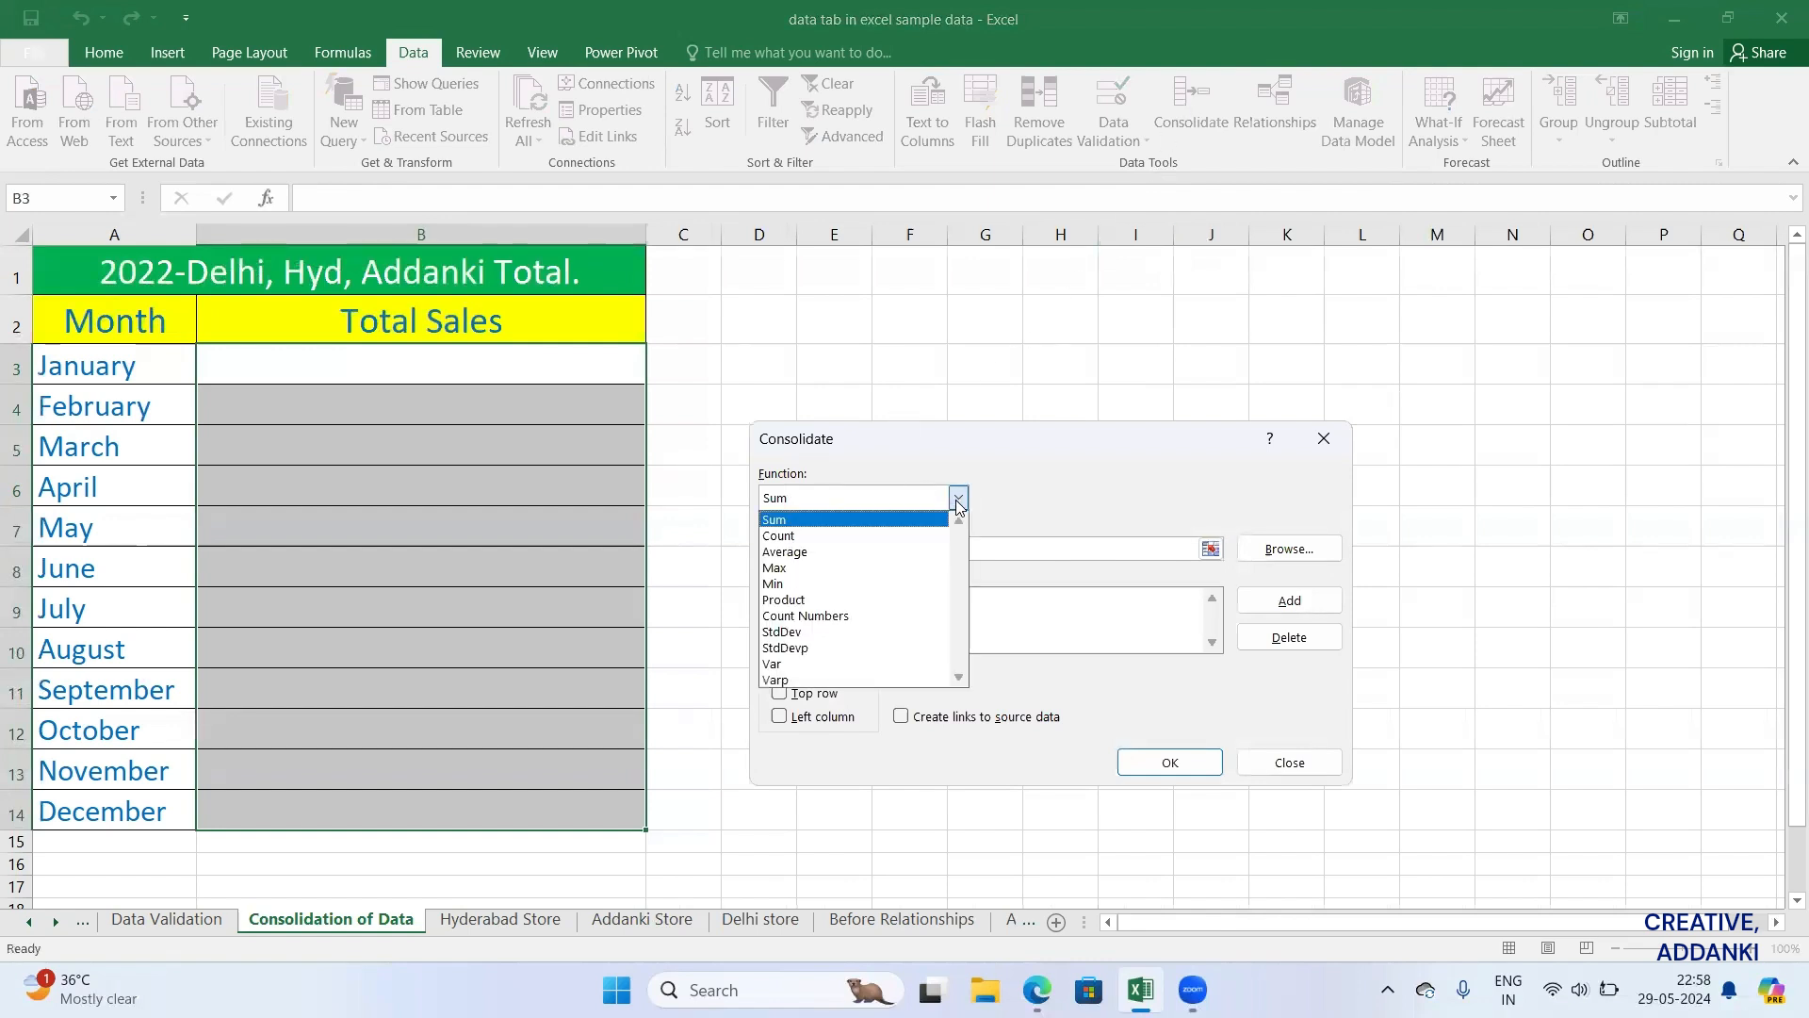
click(898, 569)
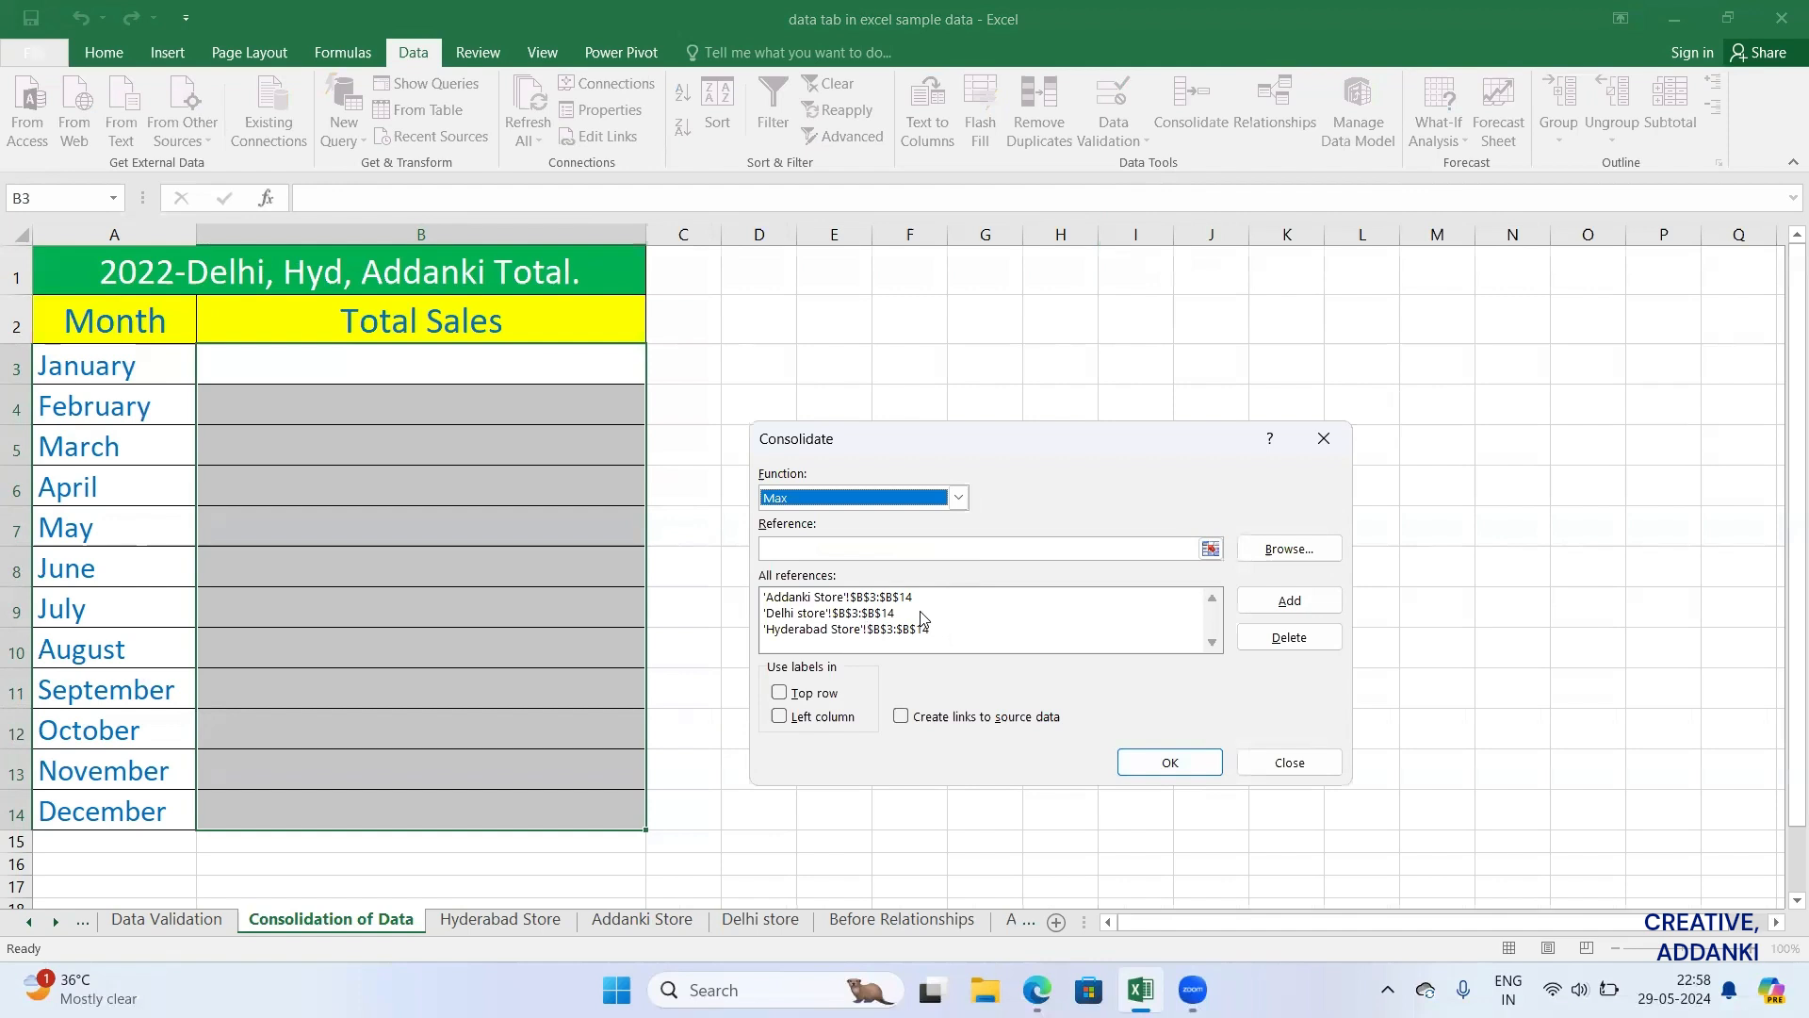
click(1149, 765)
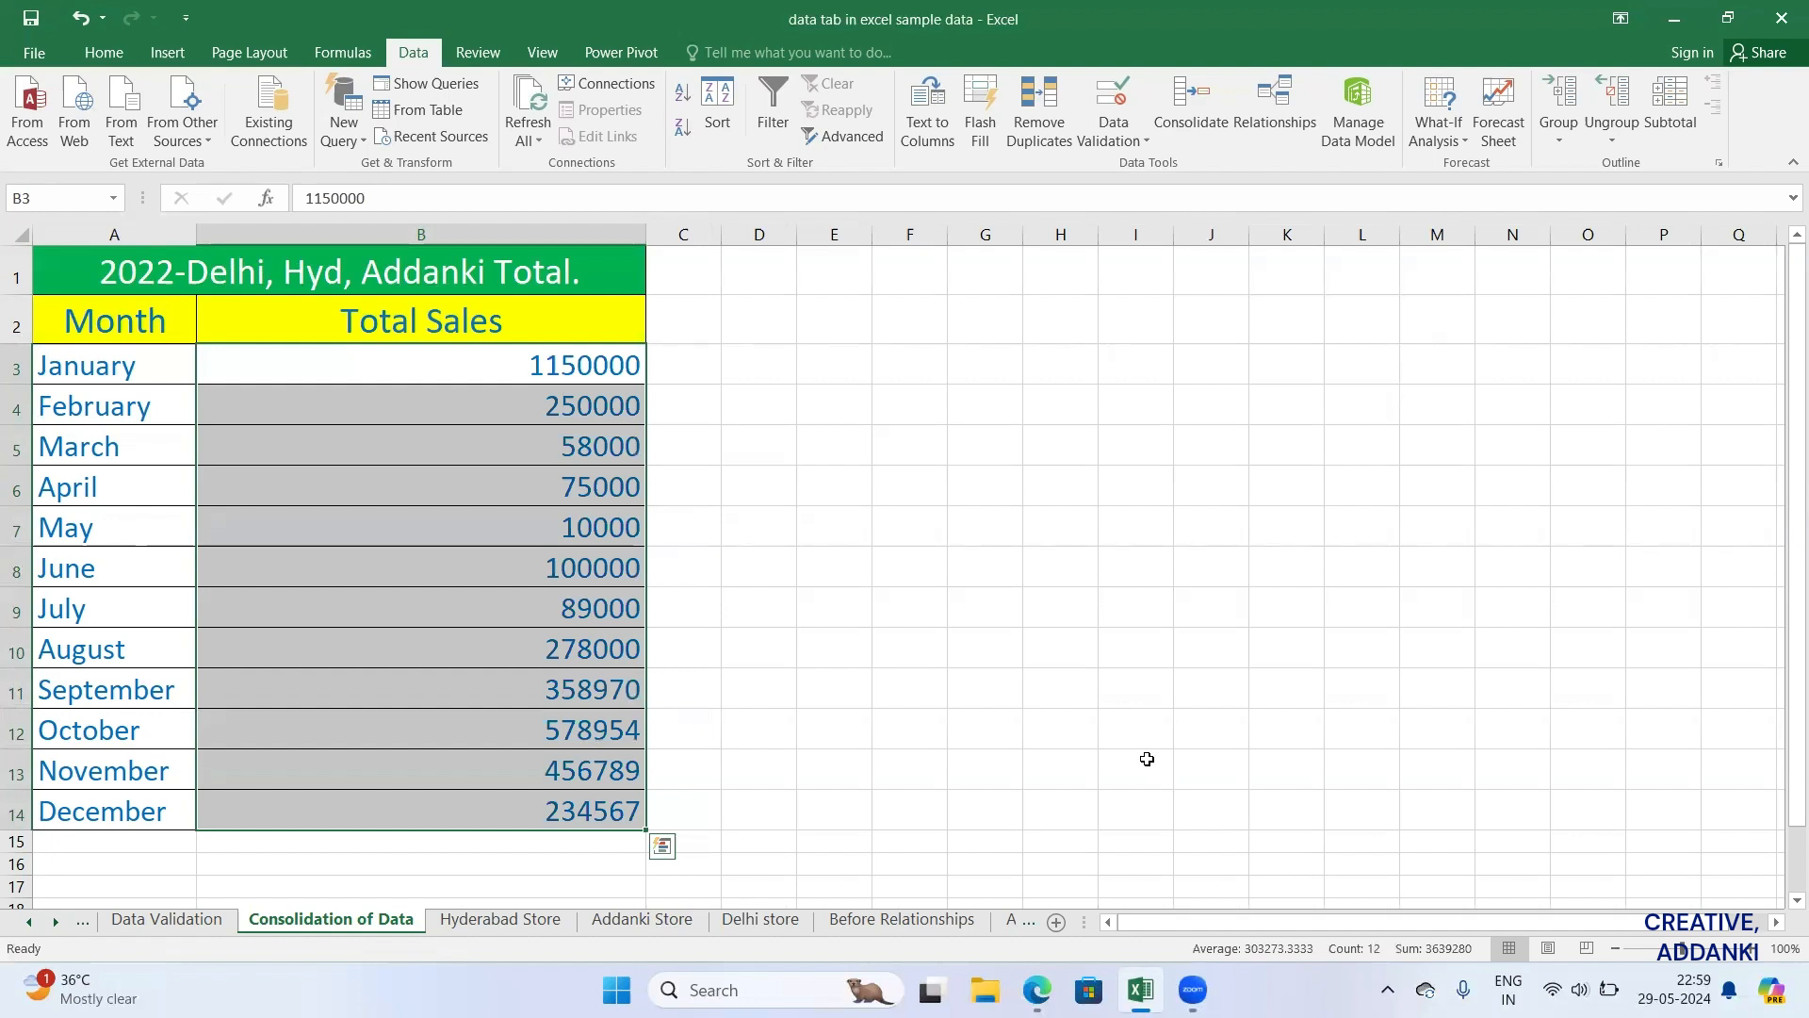
key(ctrl+z)
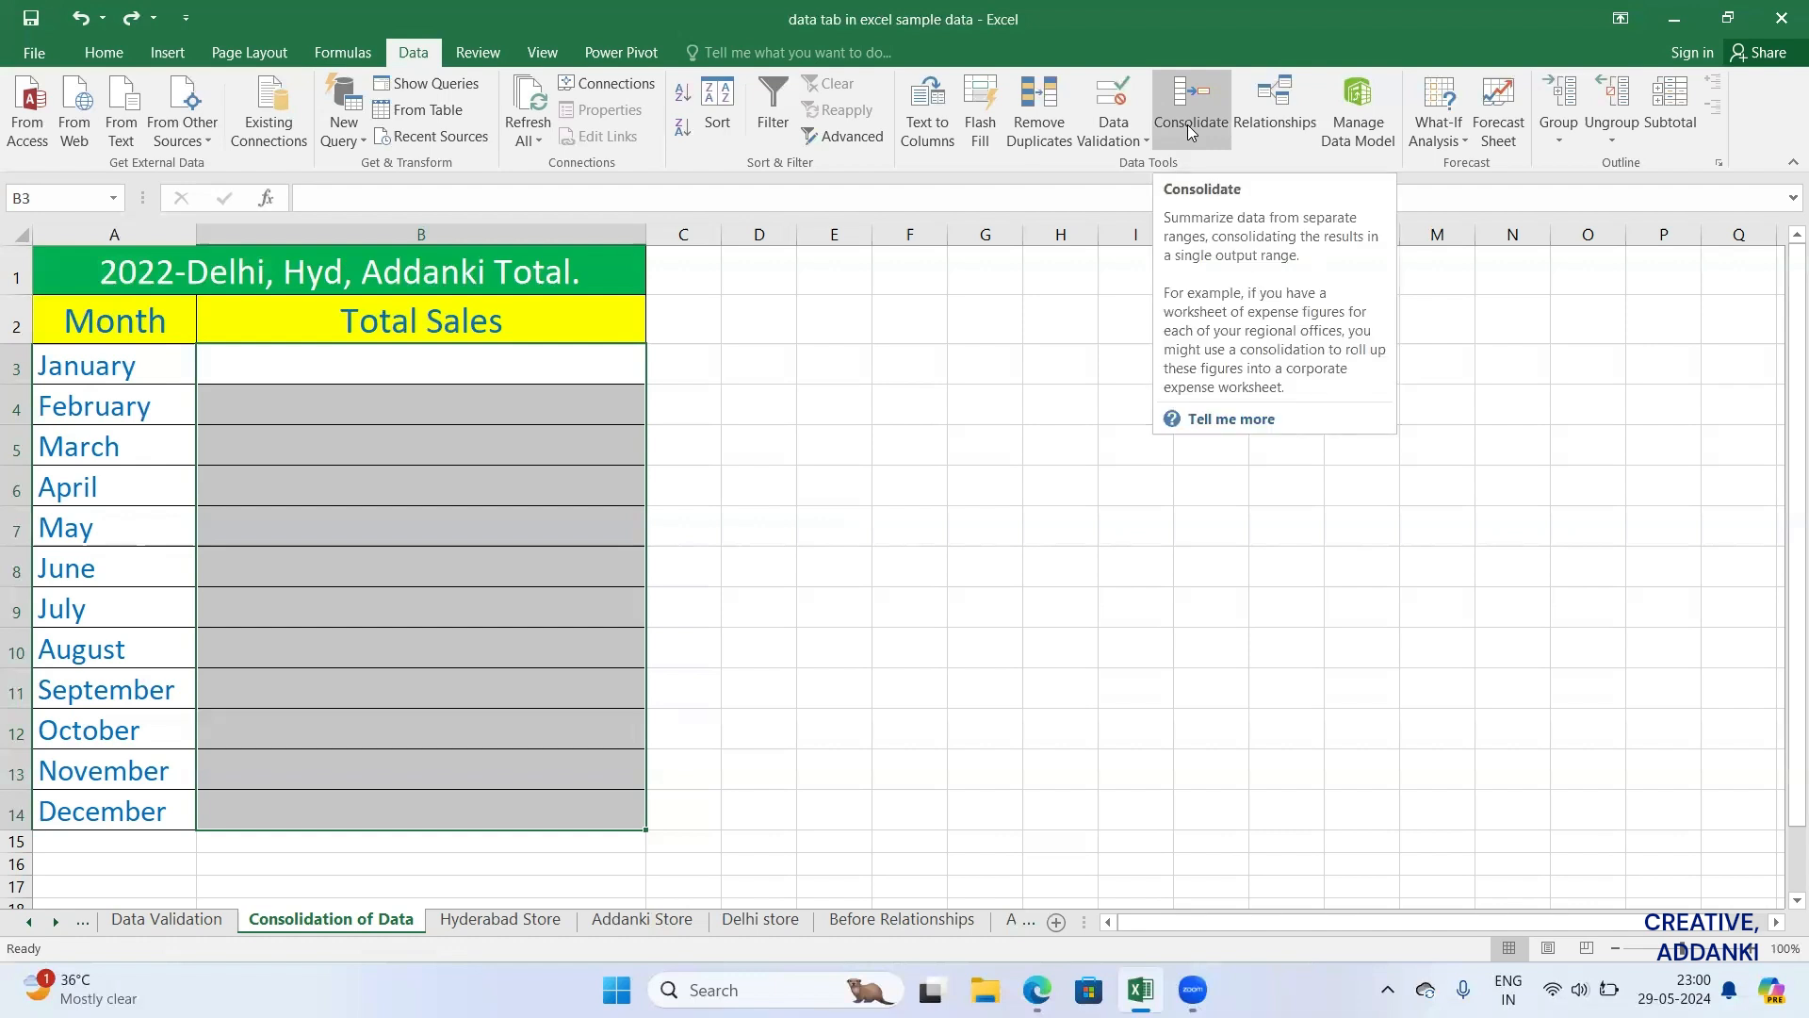
Step: Review the Before Relationships and After Relationships sheets and examine the fee table on the Students Data sheet
click(868, 928)
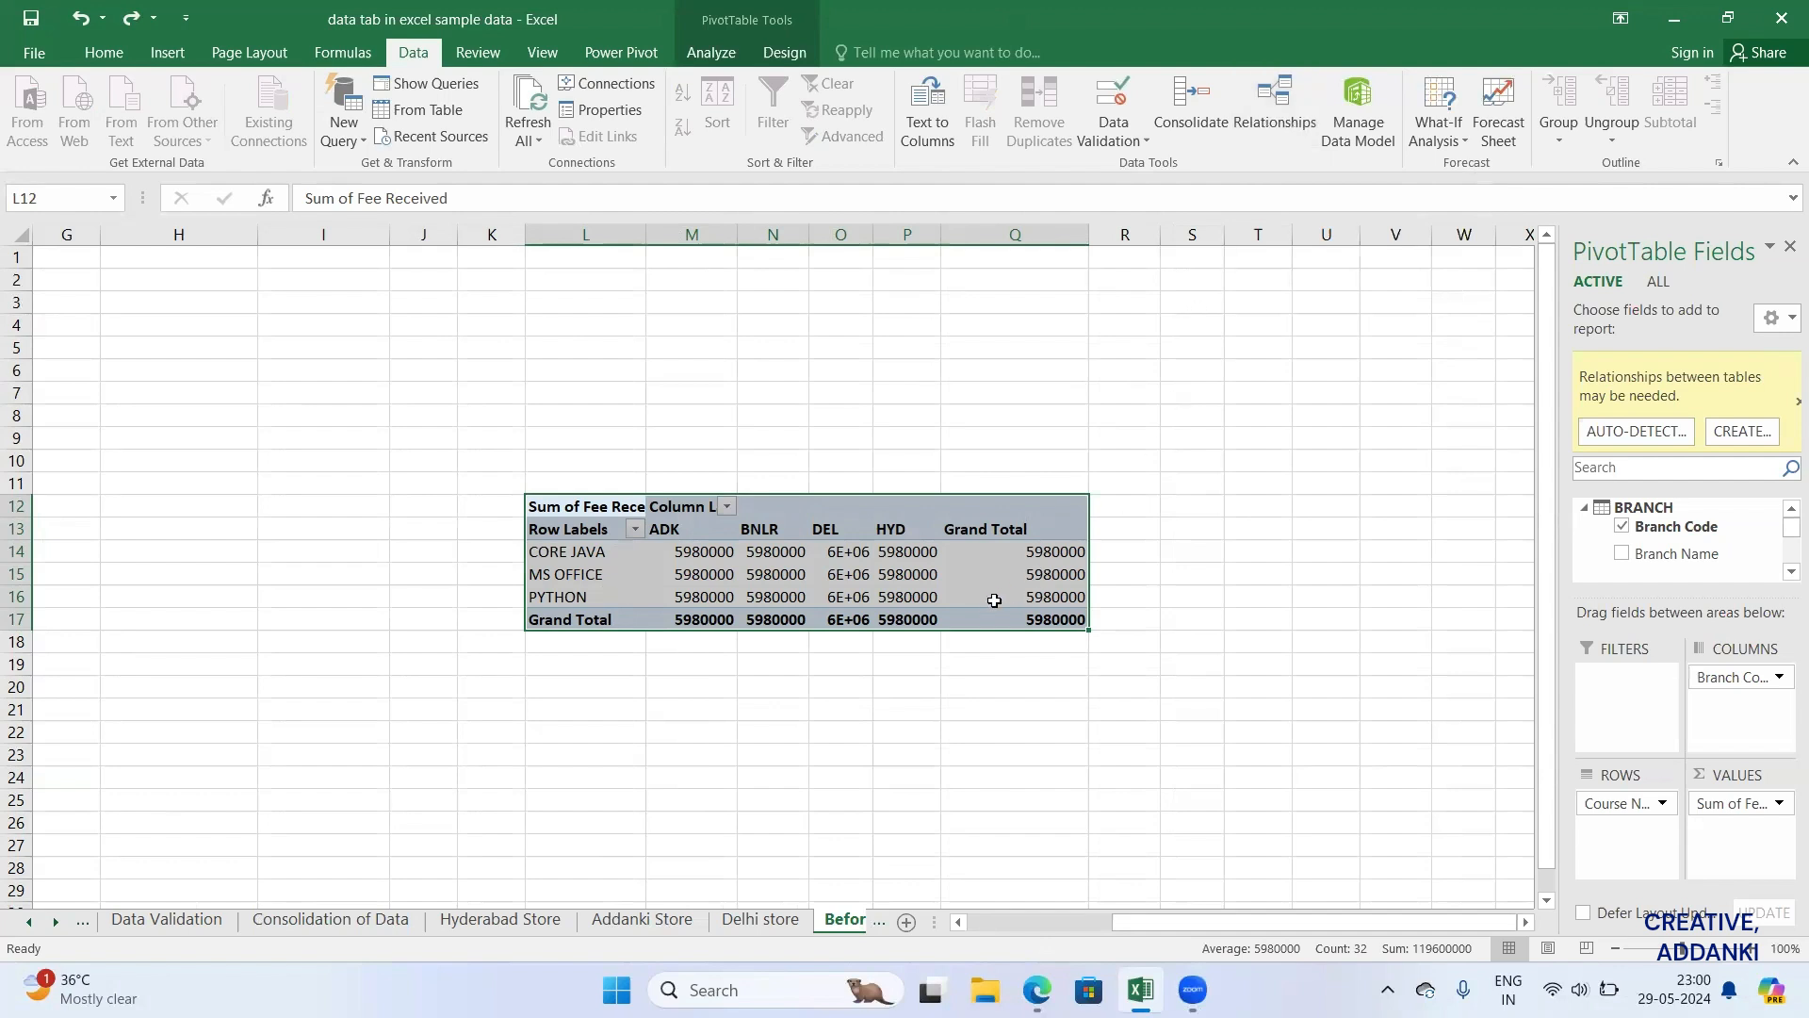
click(884, 926)
click(884, 925)
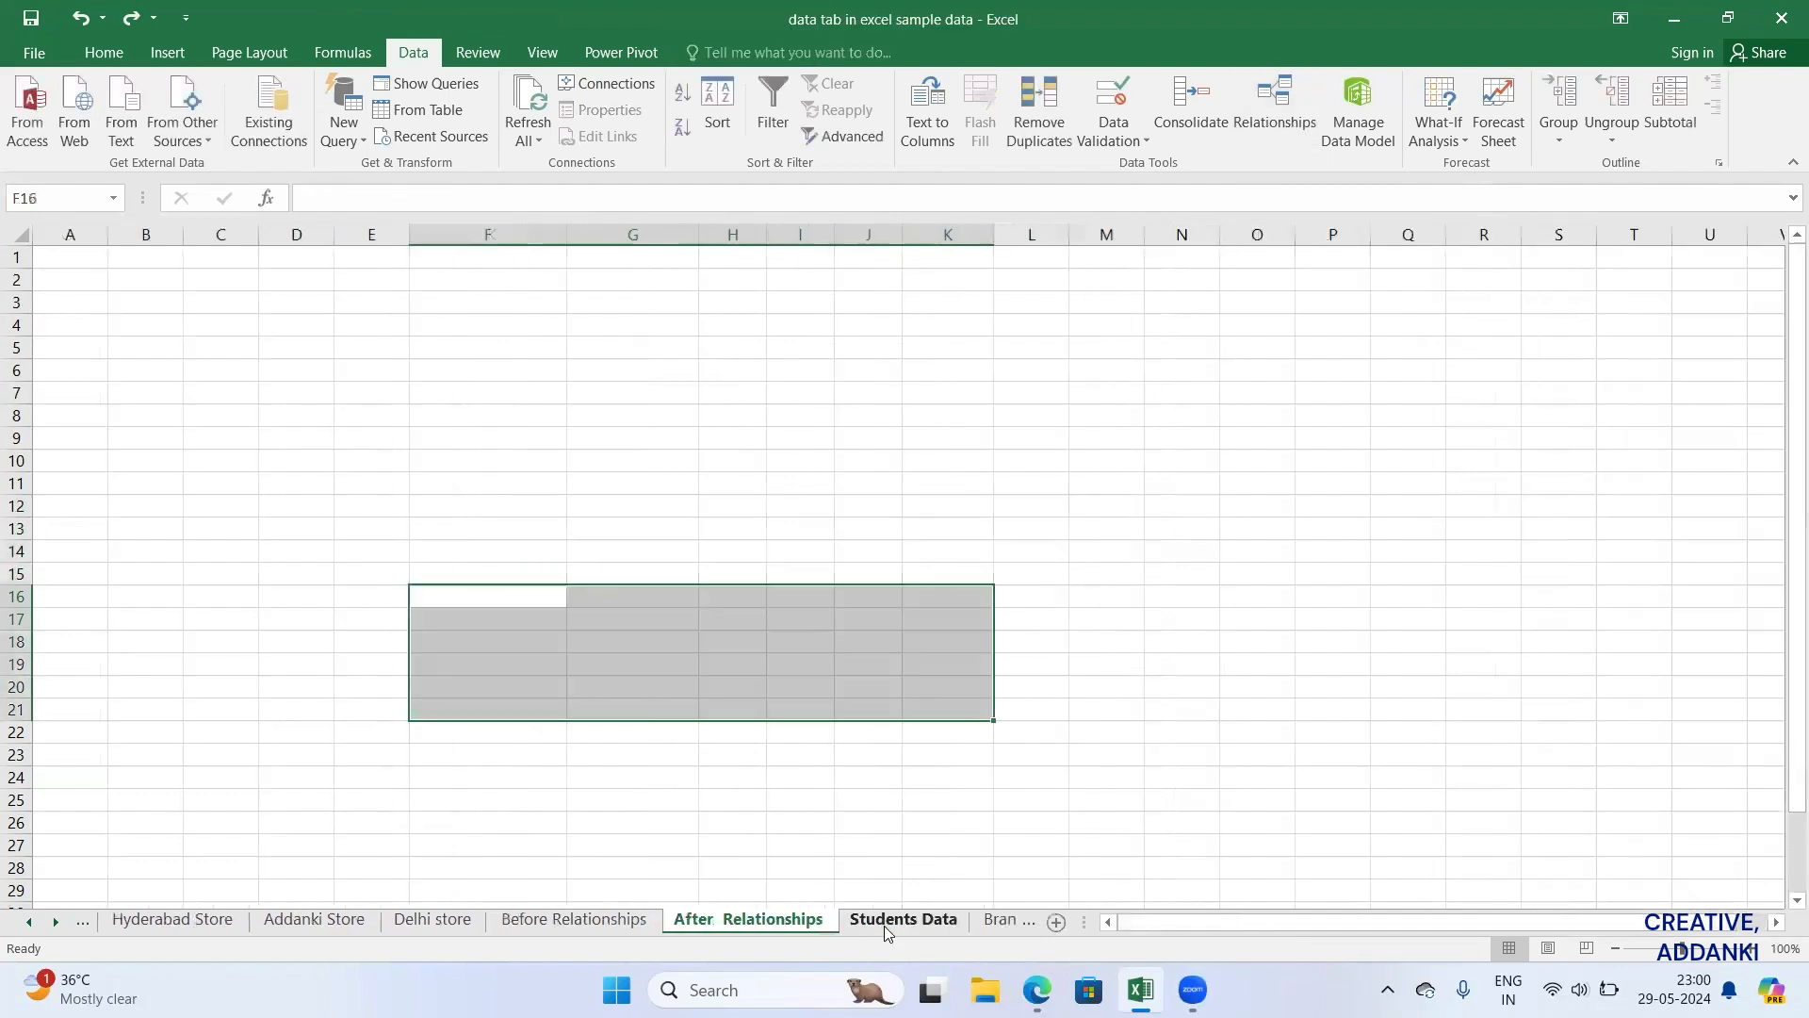
click(935, 918)
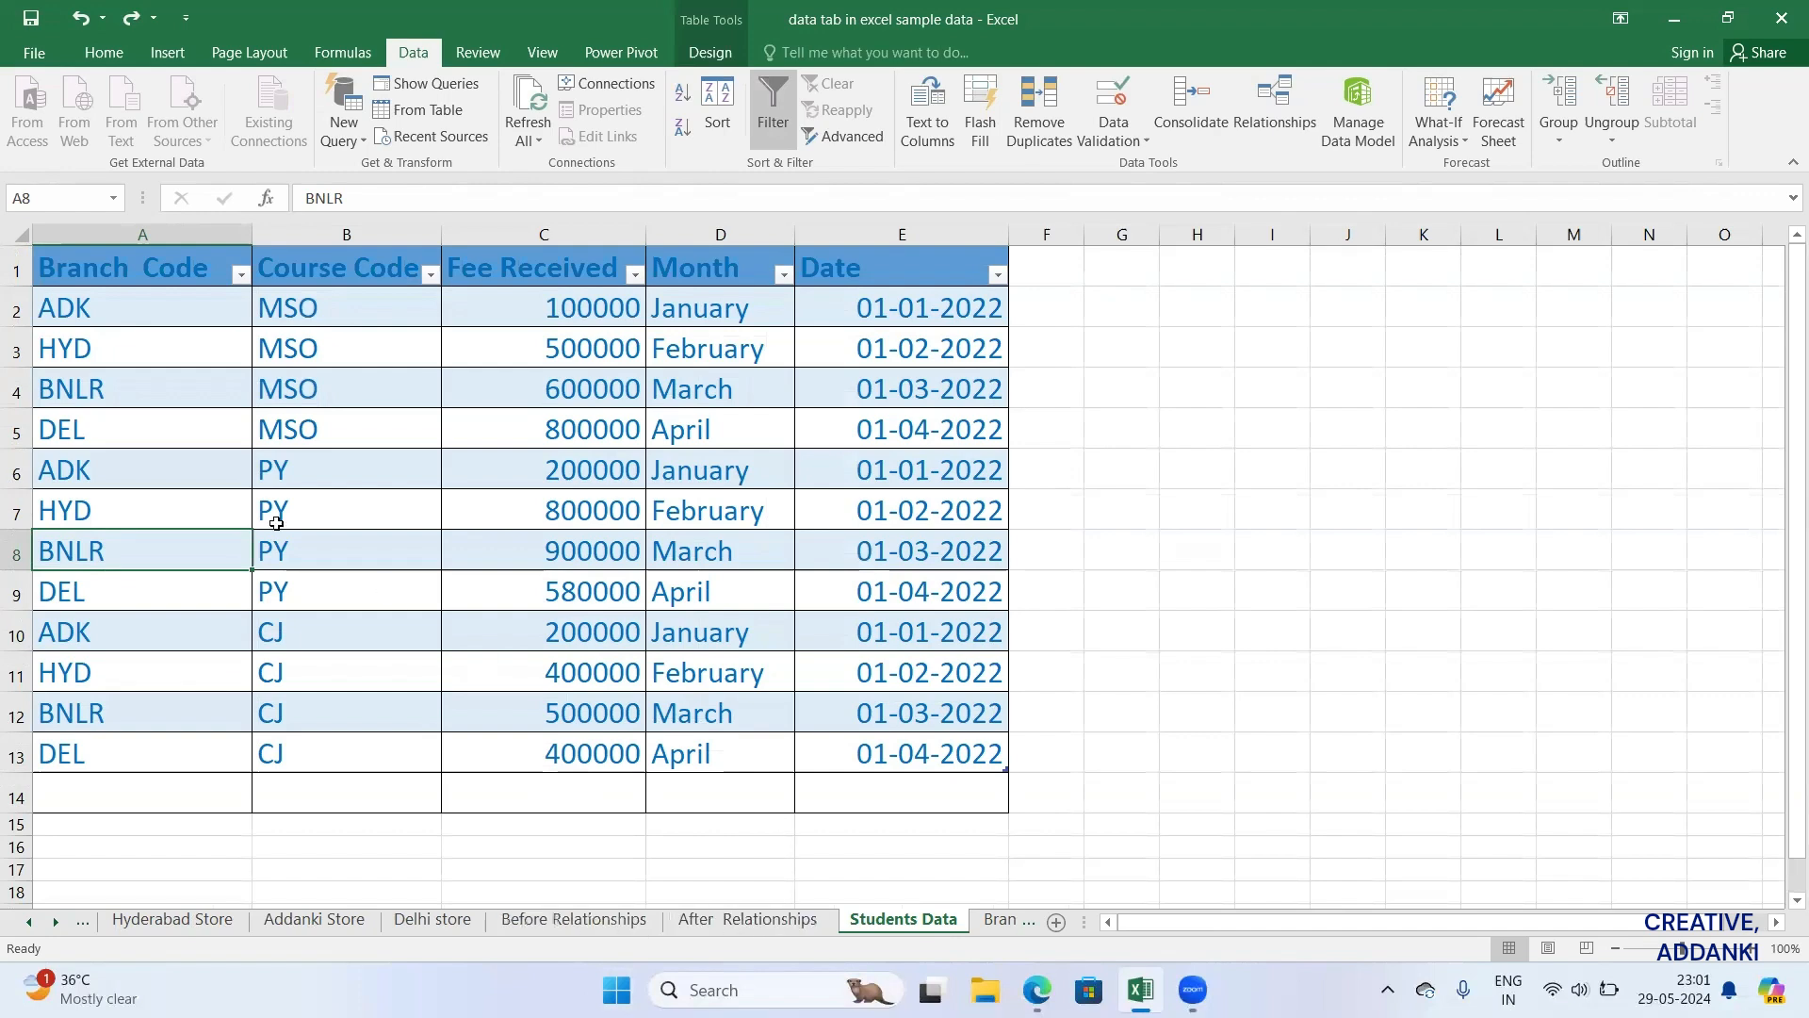
drag(82, 273, 863, 808)
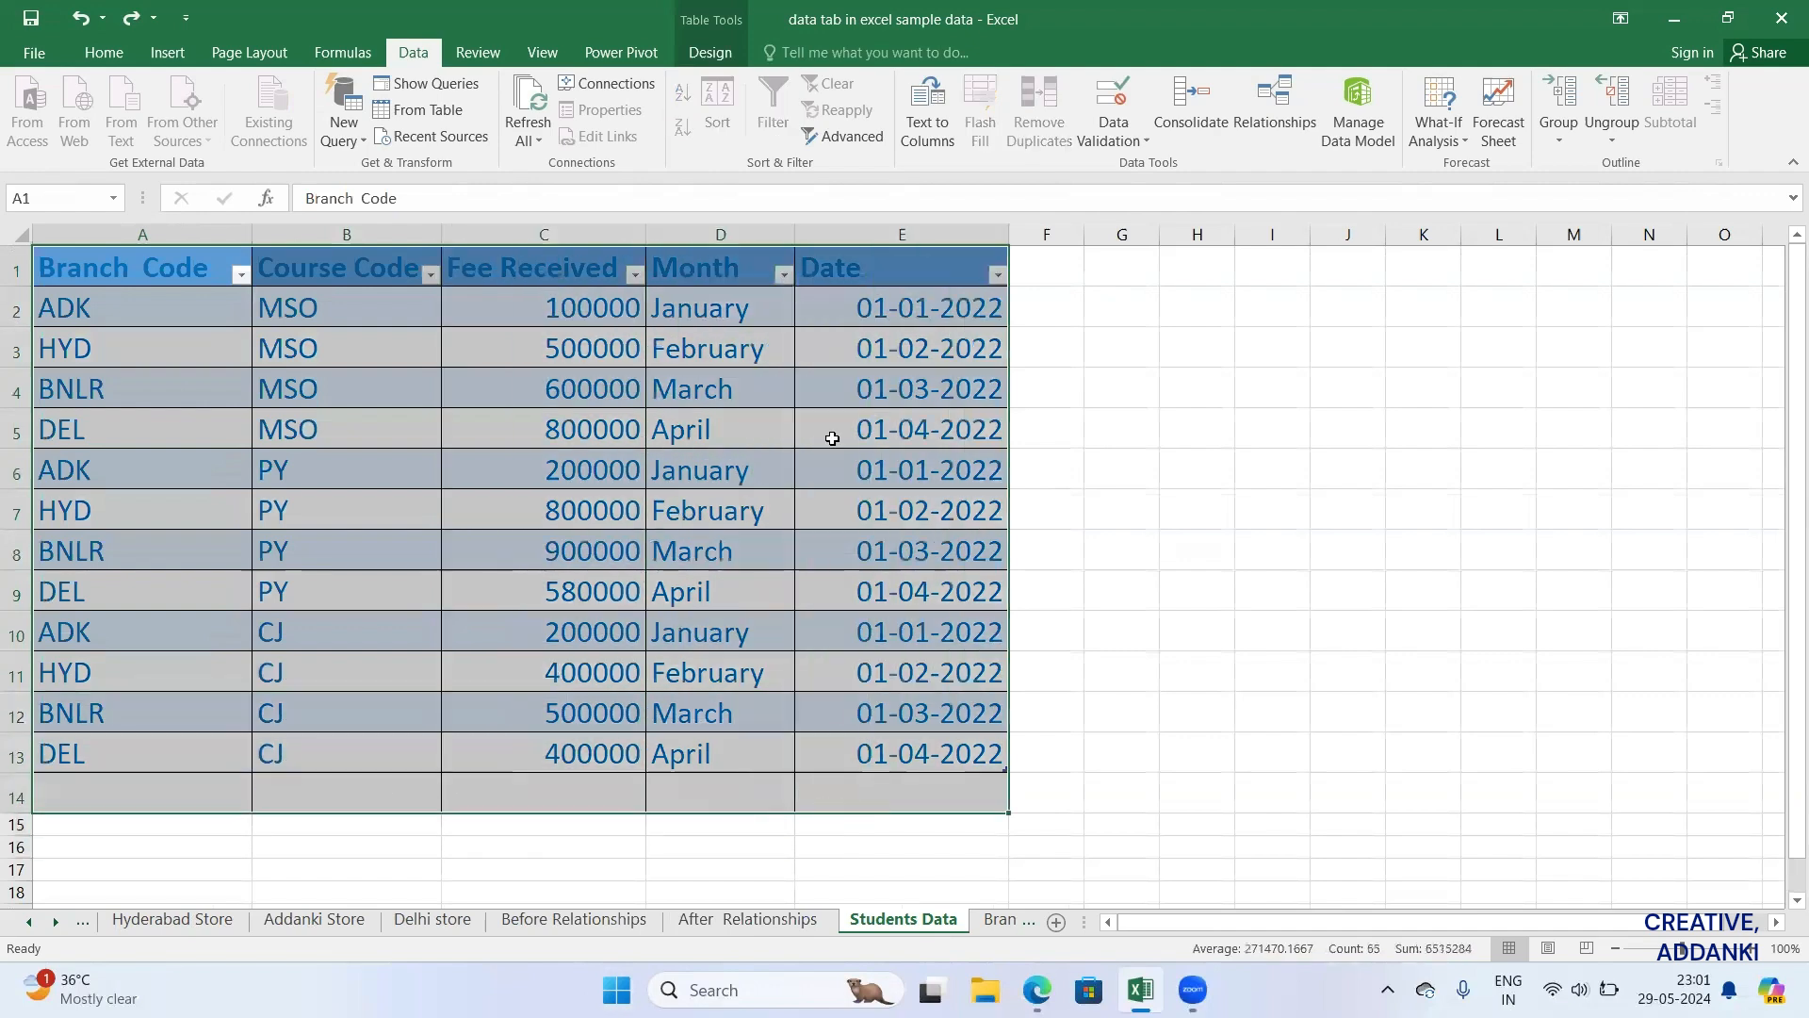
click(1054, 442)
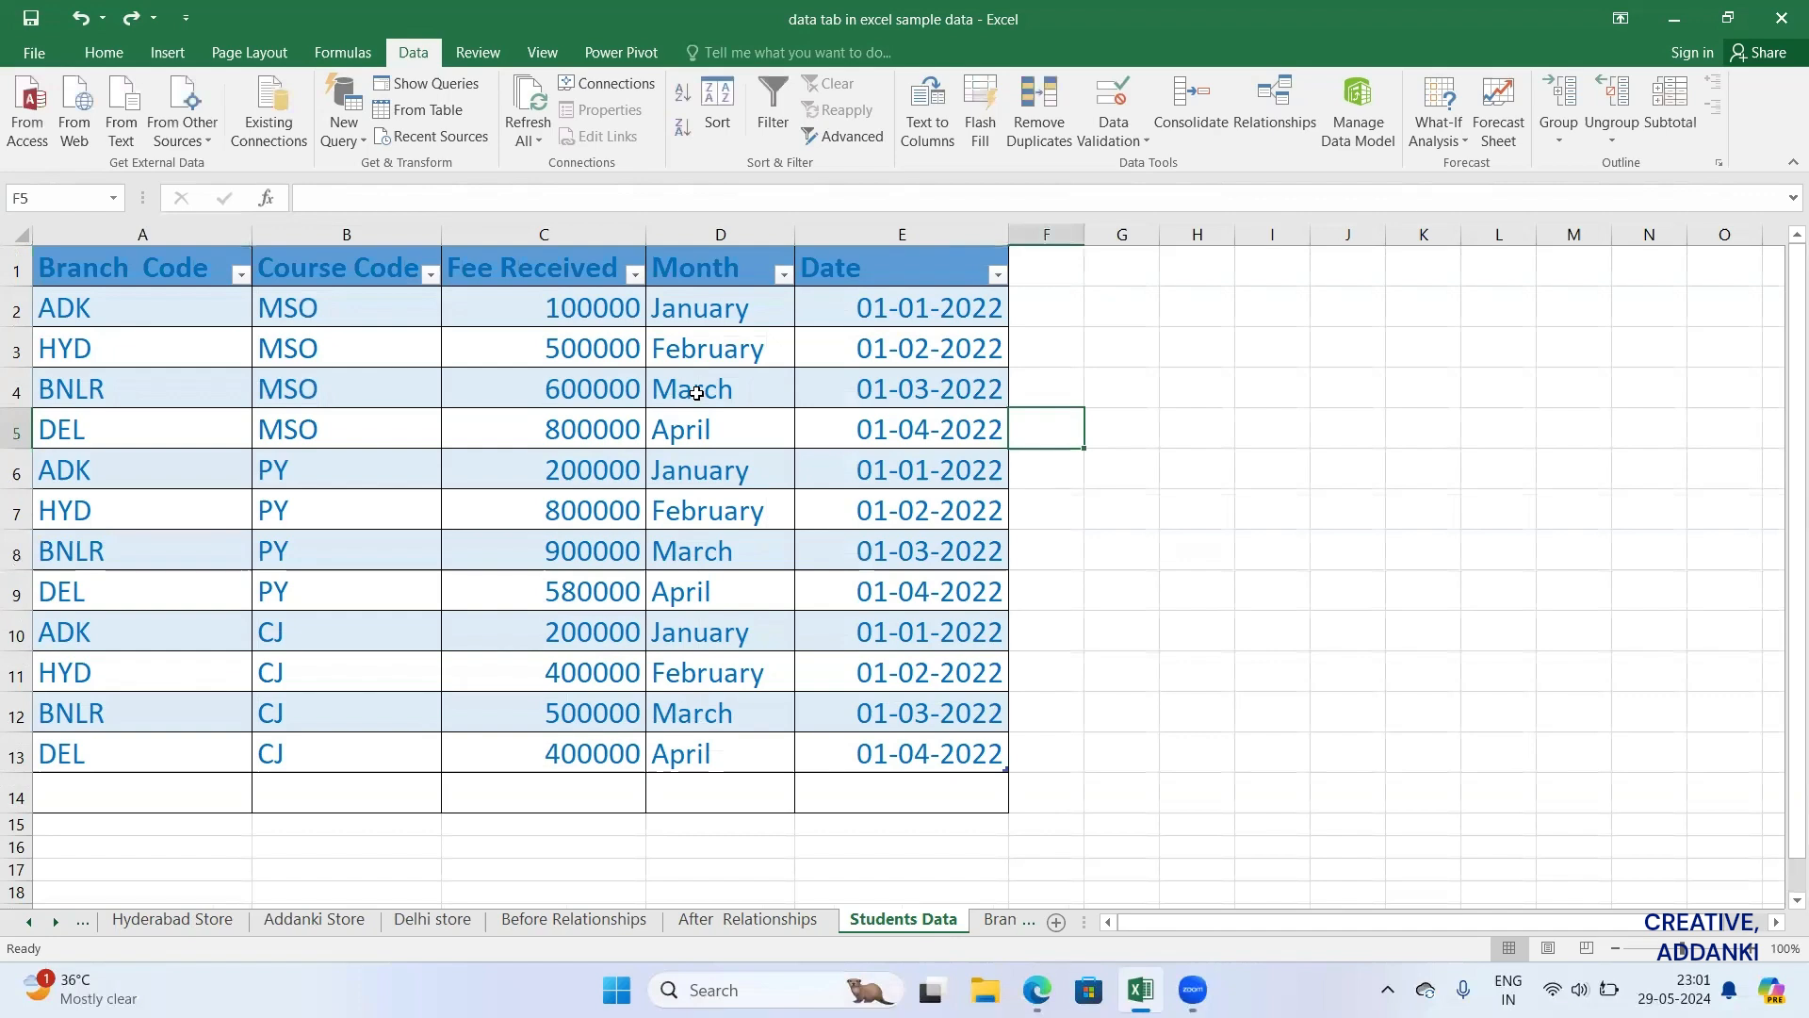
Step: Sort the Students Data table A1:E13 by Branch Code and then by Course Code, both A to Z
drag(119, 276, 871, 754)
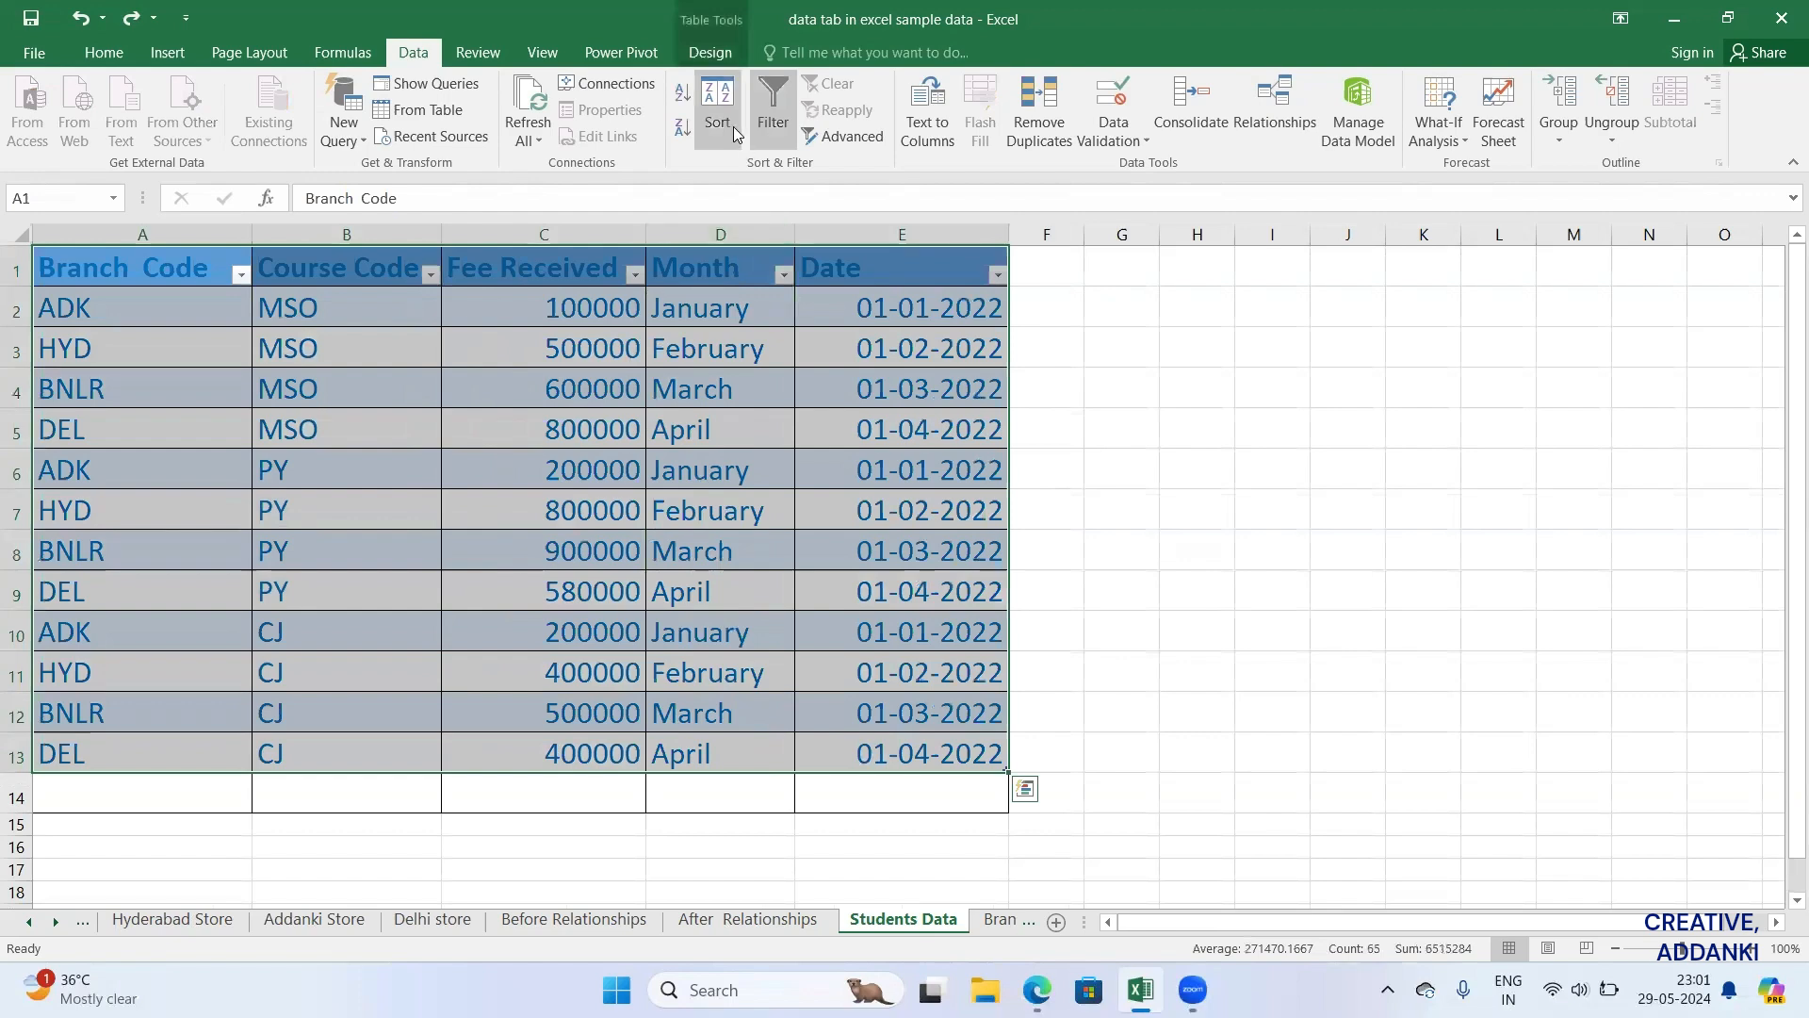
click(718, 100)
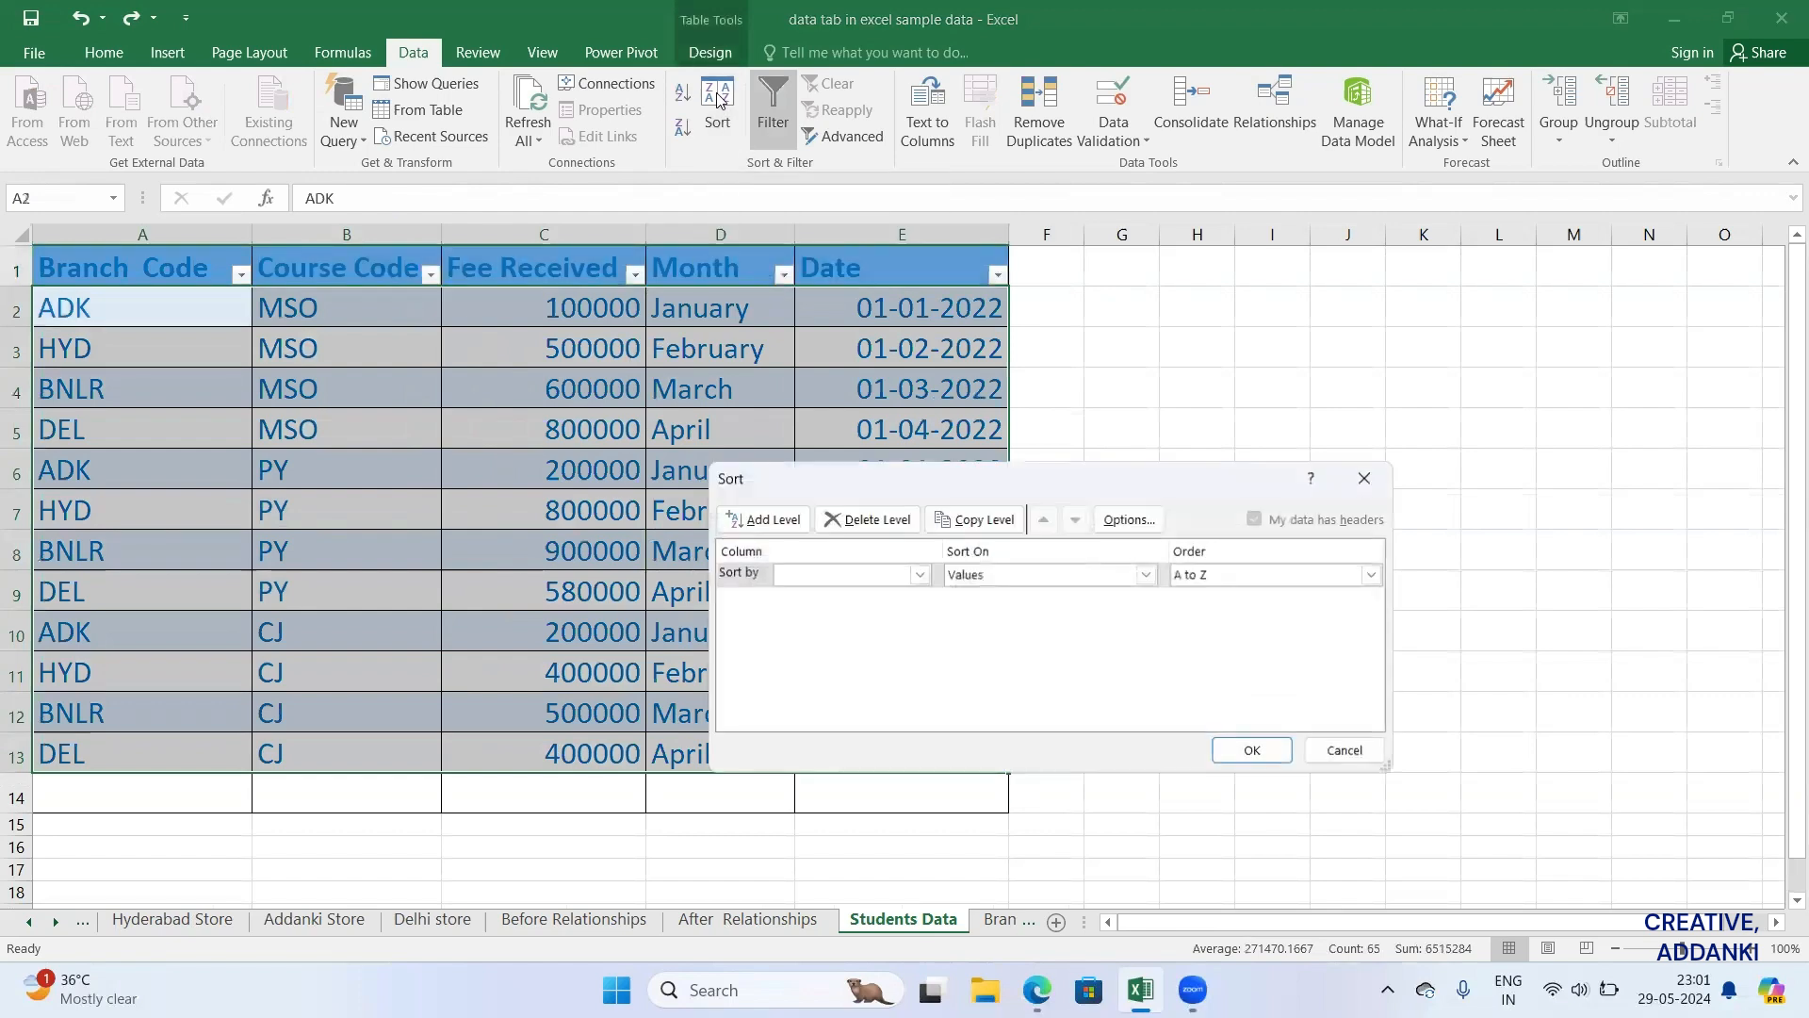
click(853, 577)
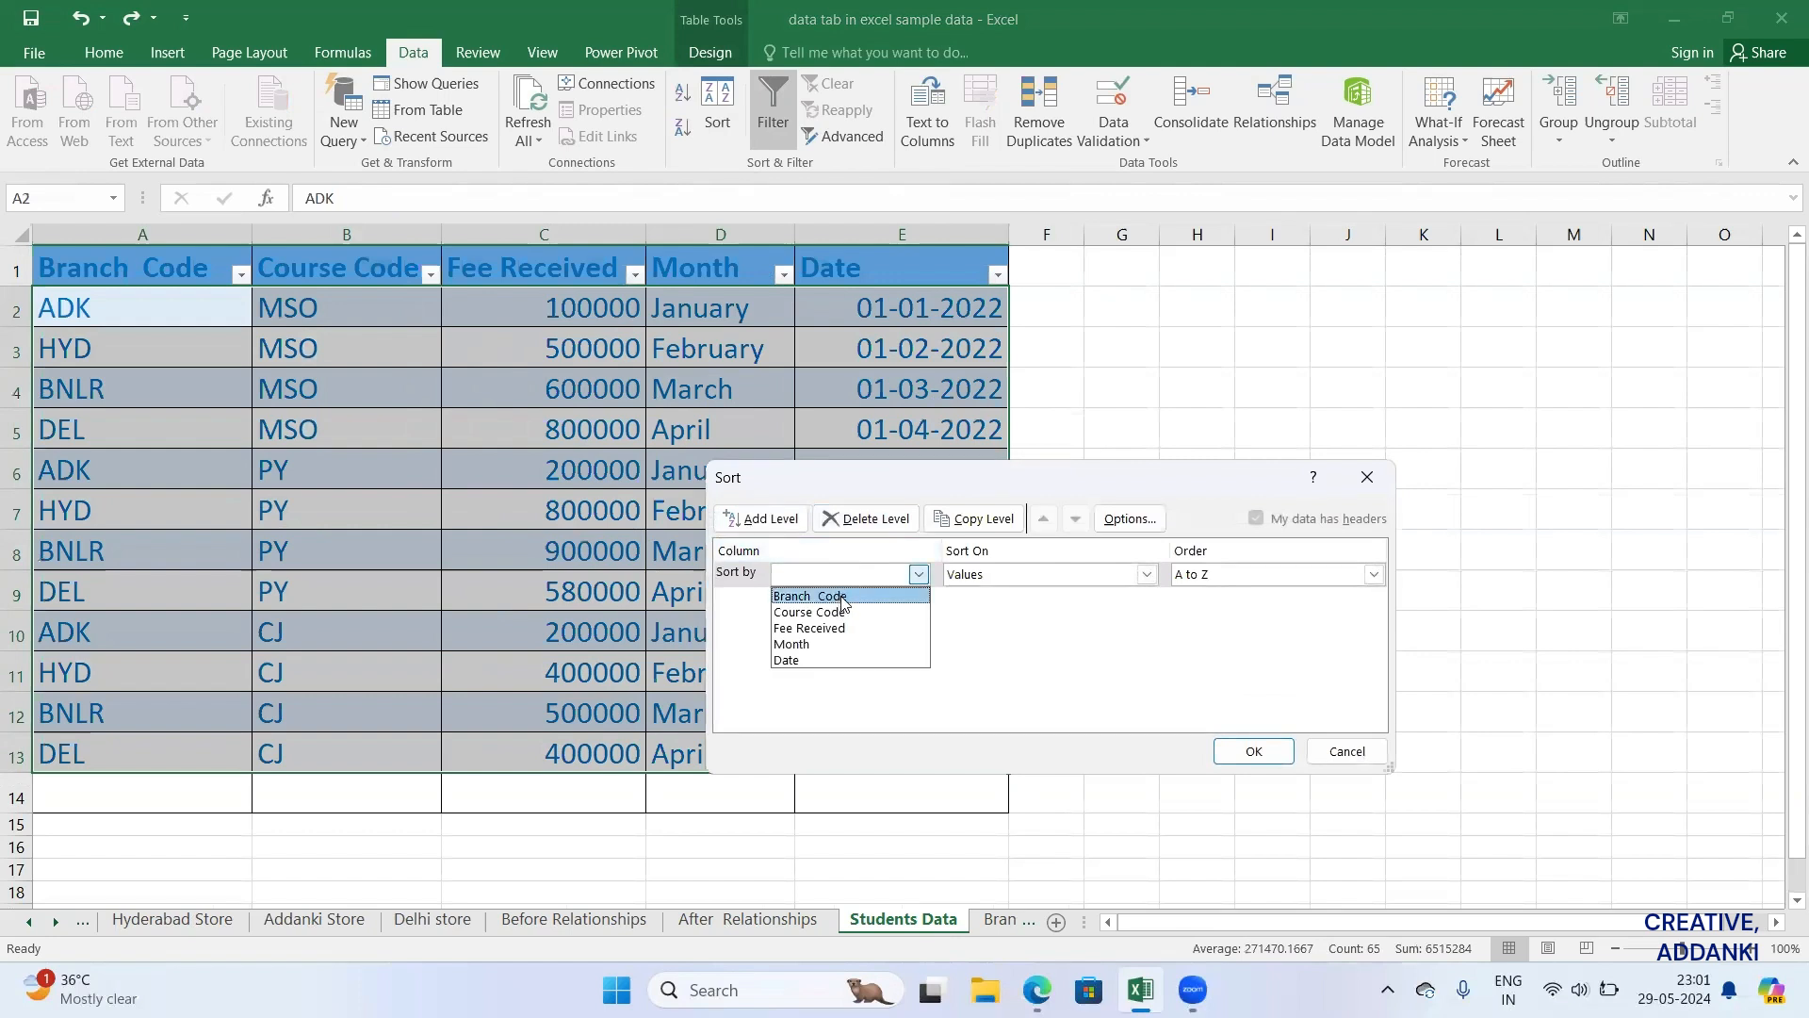
click(844, 597)
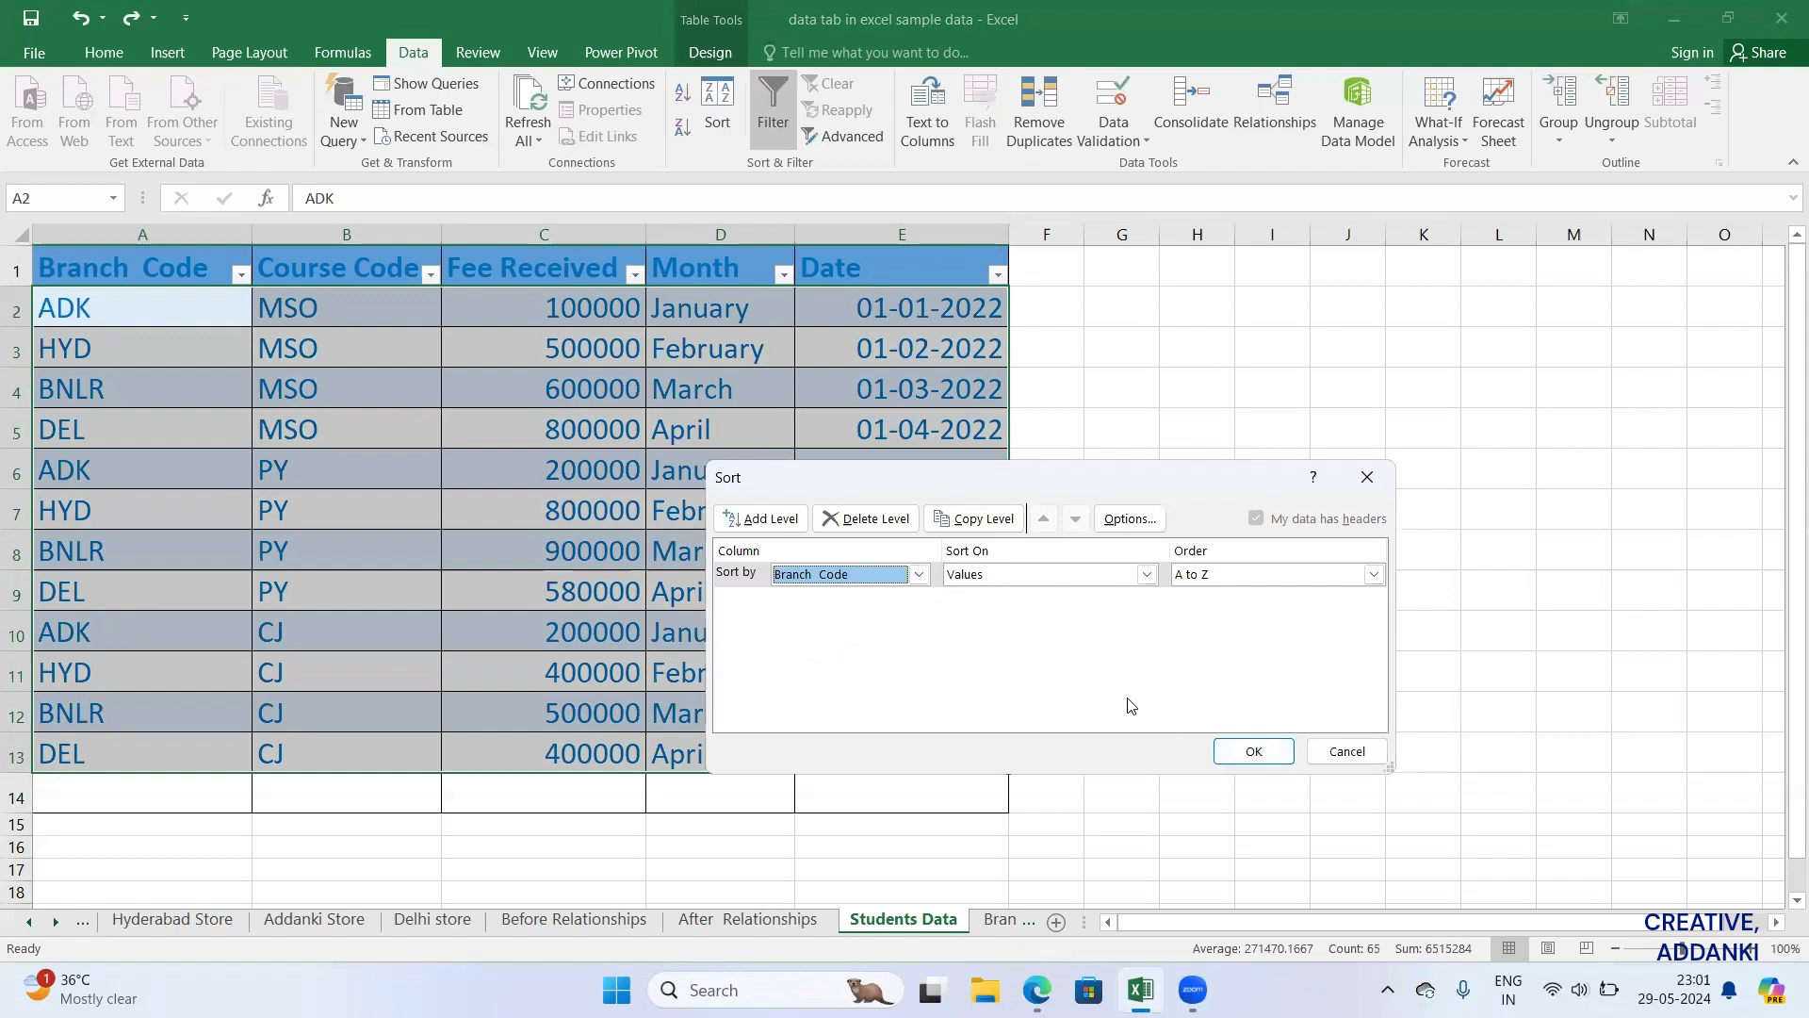
click(749, 521)
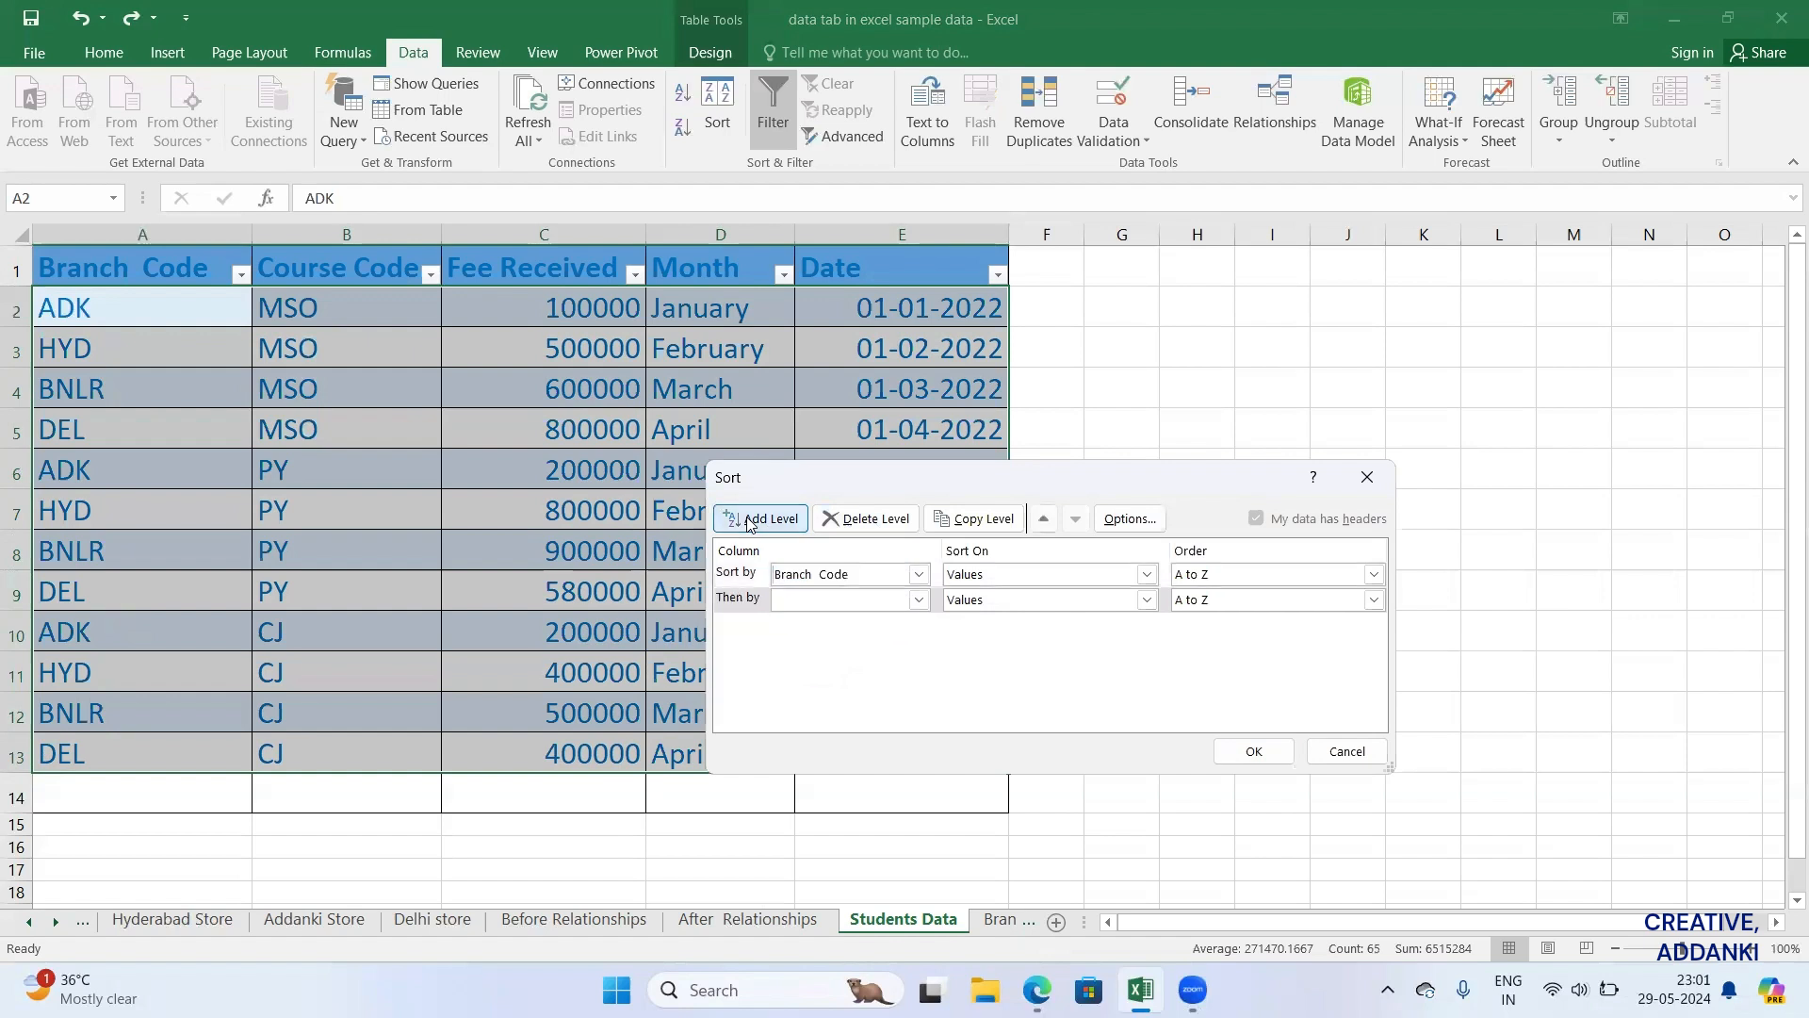
click(867, 600)
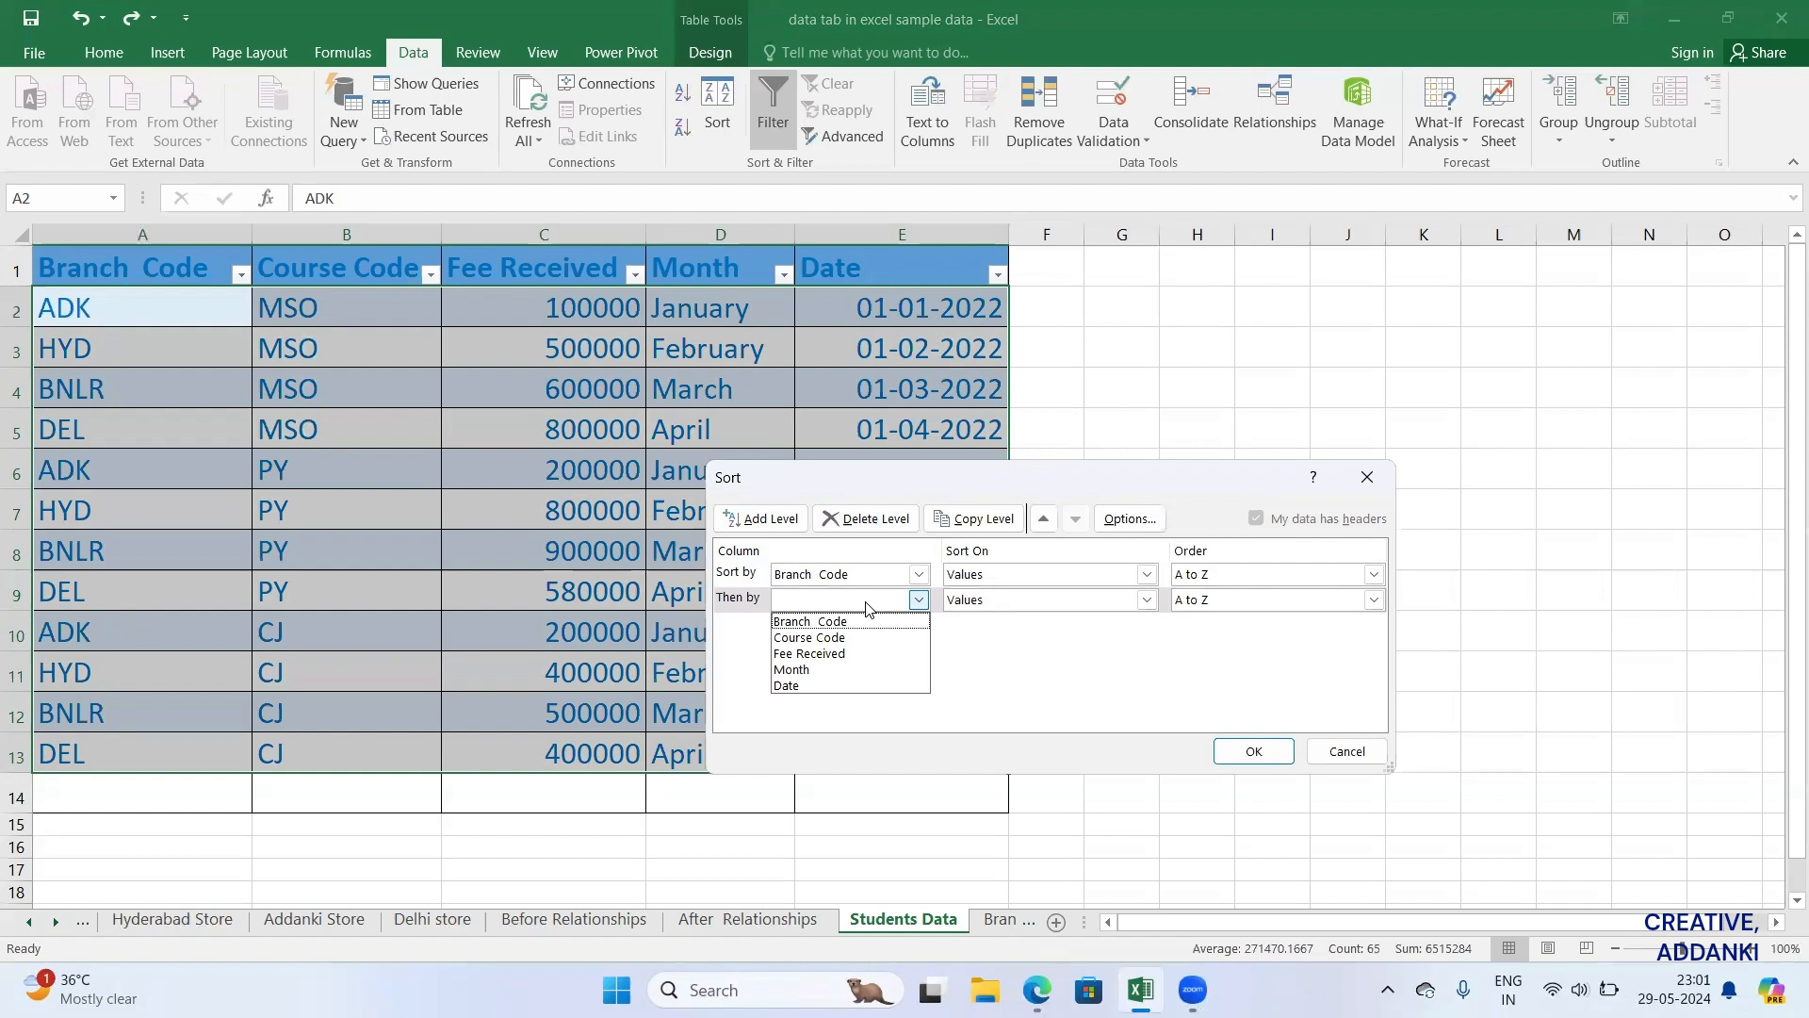
click(830, 638)
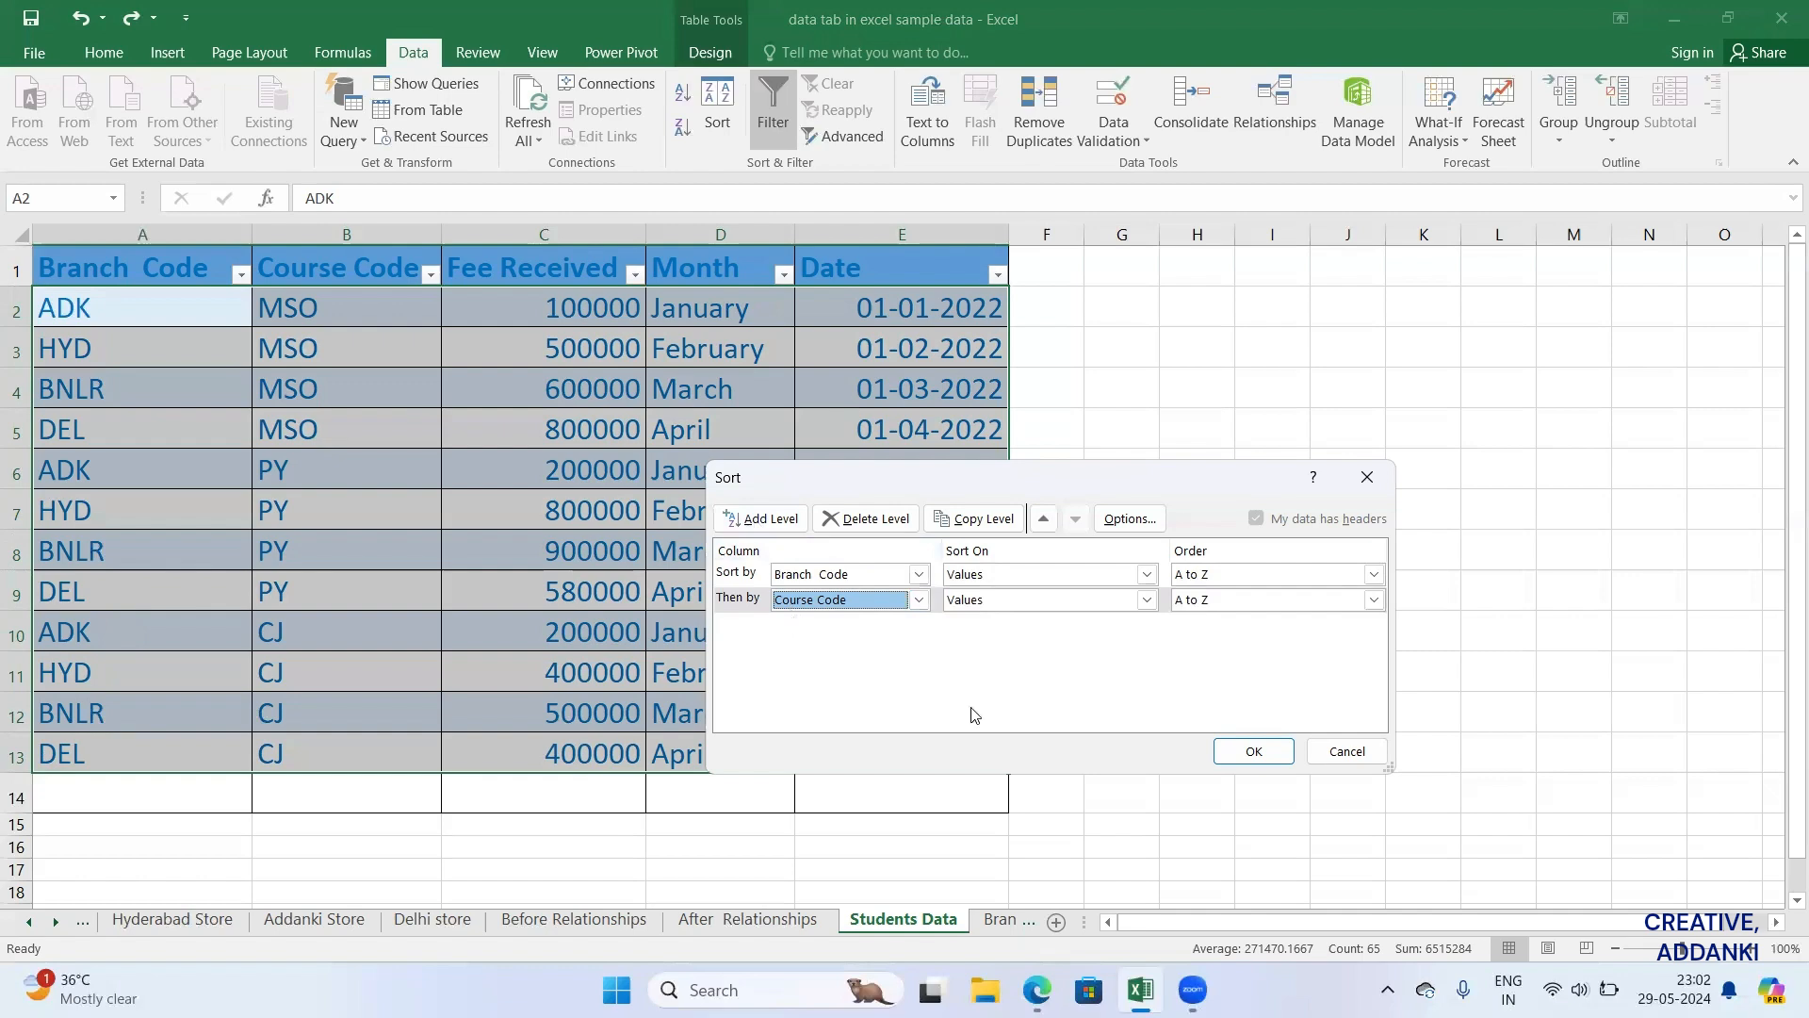
click(1254, 752)
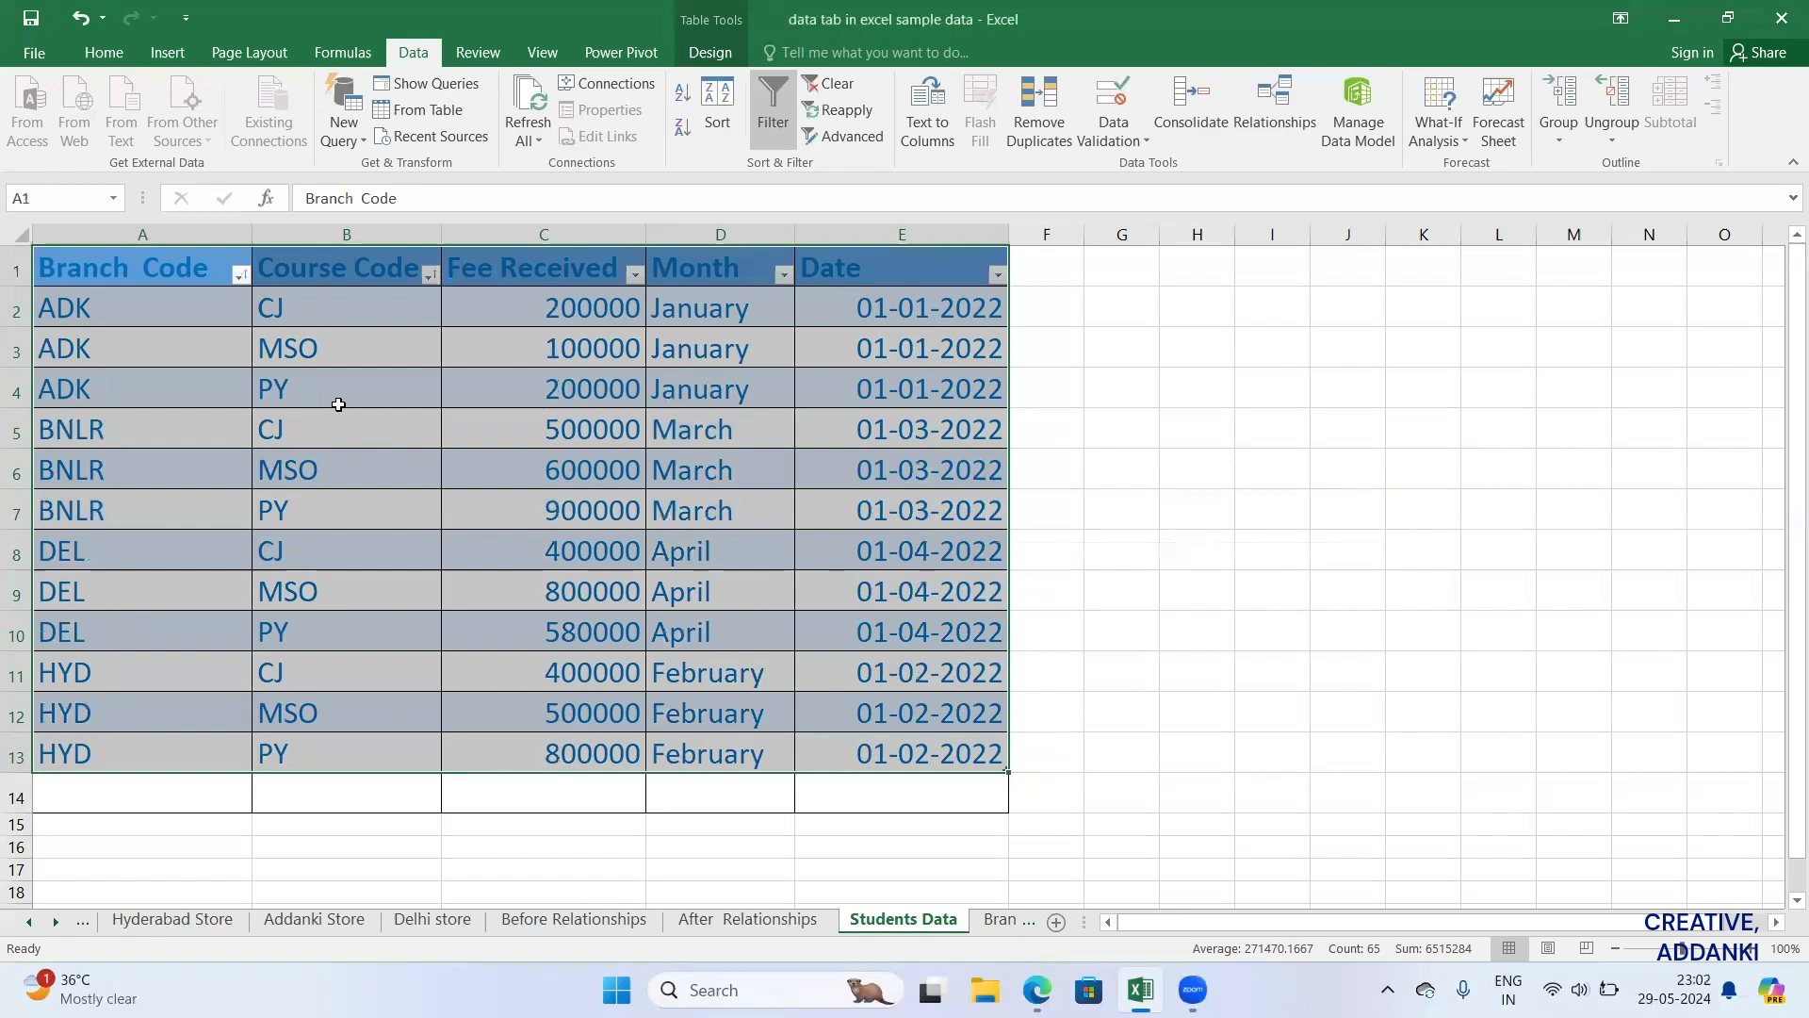
click(161, 365)
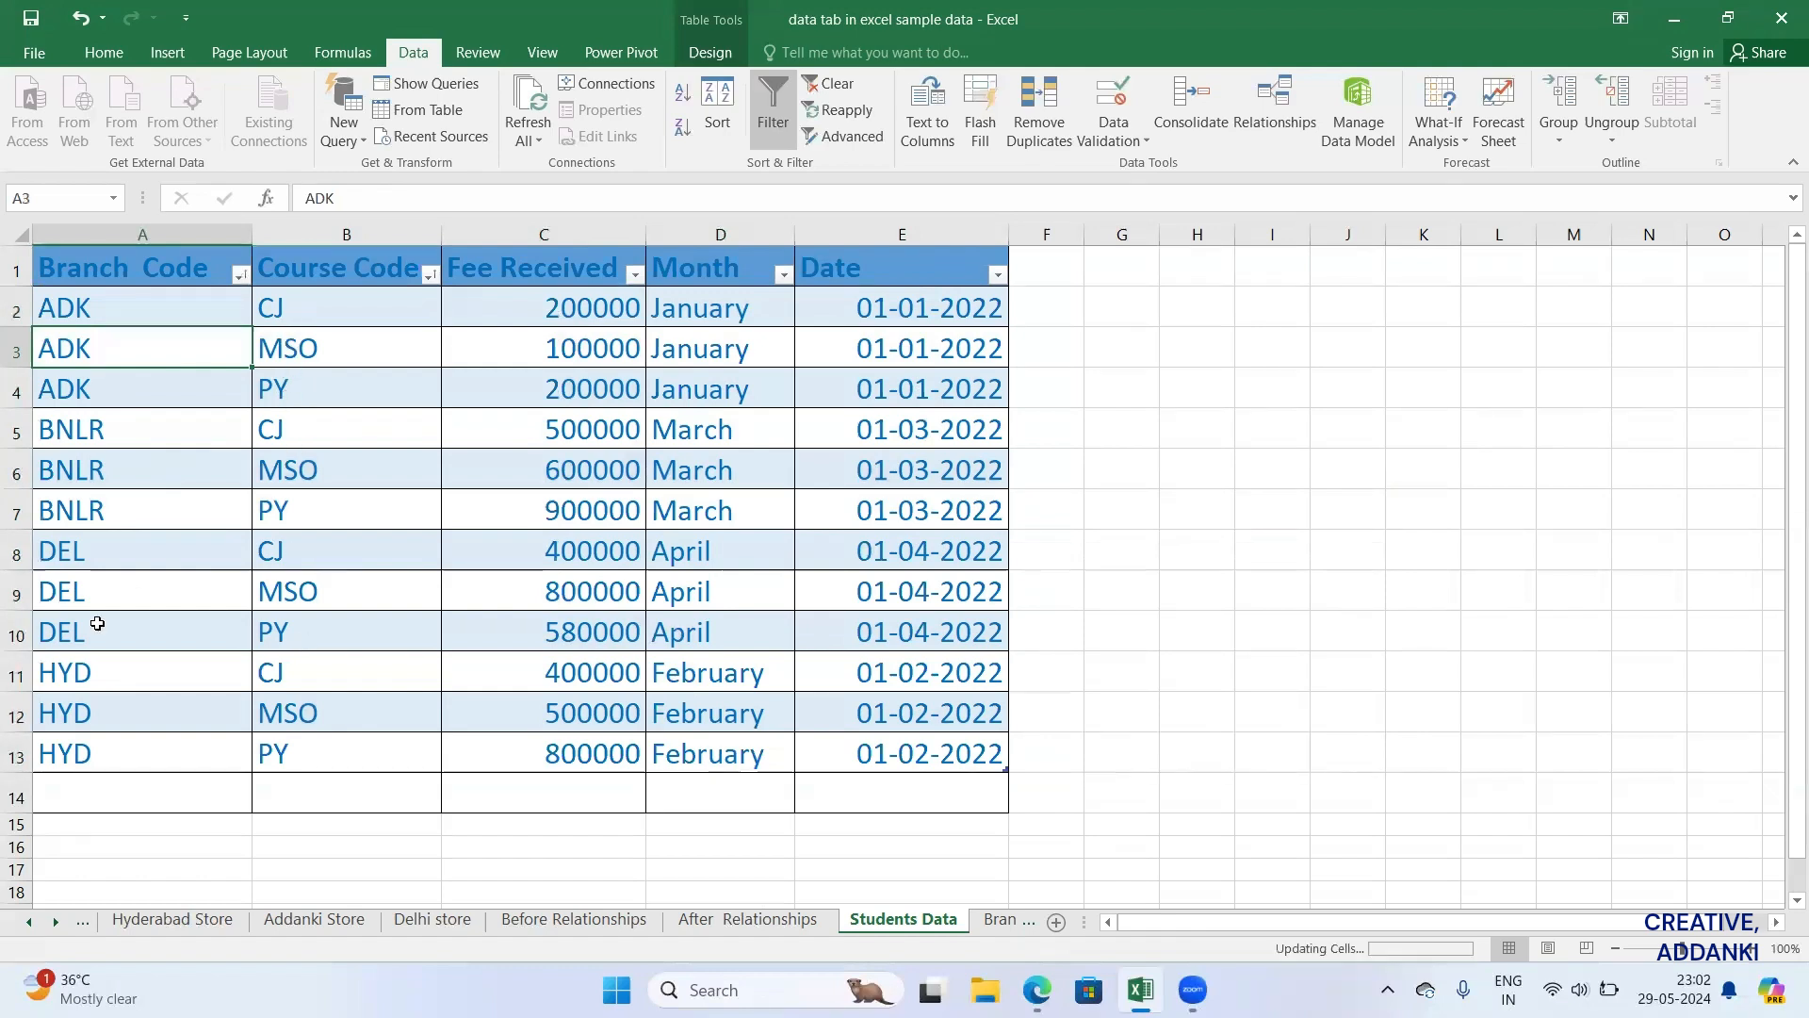
Step: Undo the Students Data sort, and redo the Delhi store's January sales change that was undone along with it
key(ctrl+z)
key(ctrl+z)
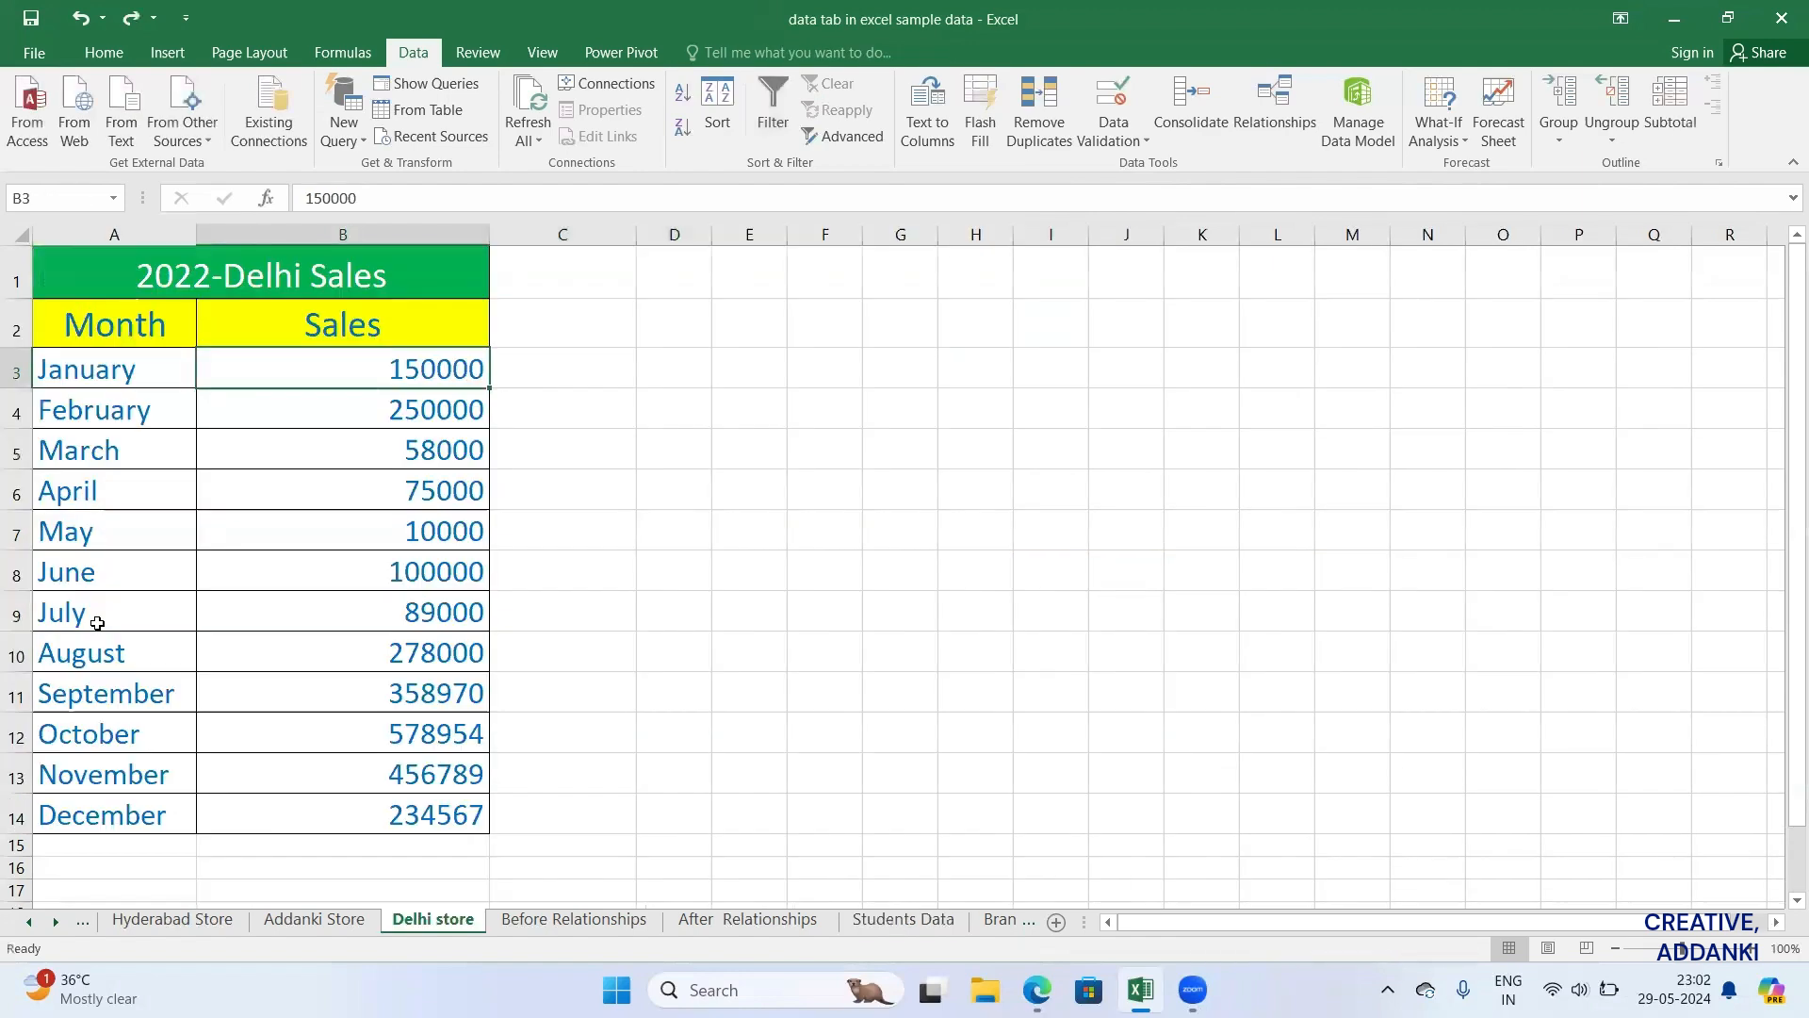
click(562, 921)
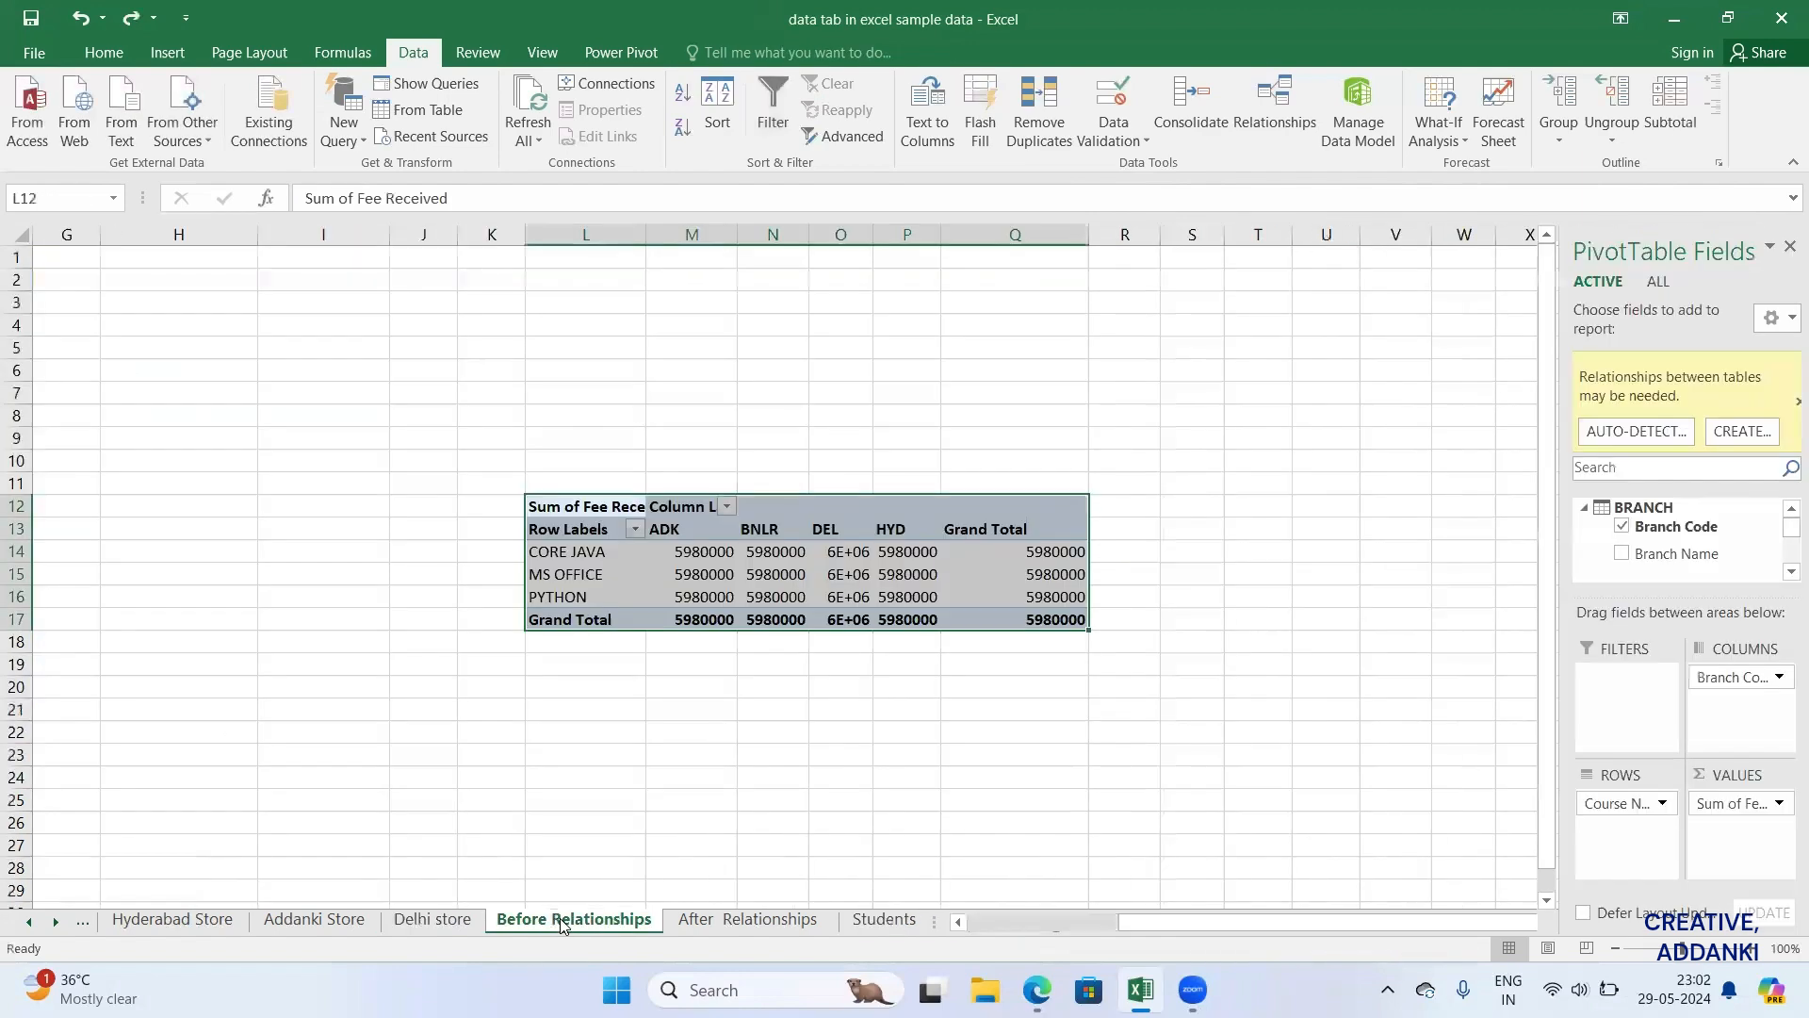
click(705, 924)
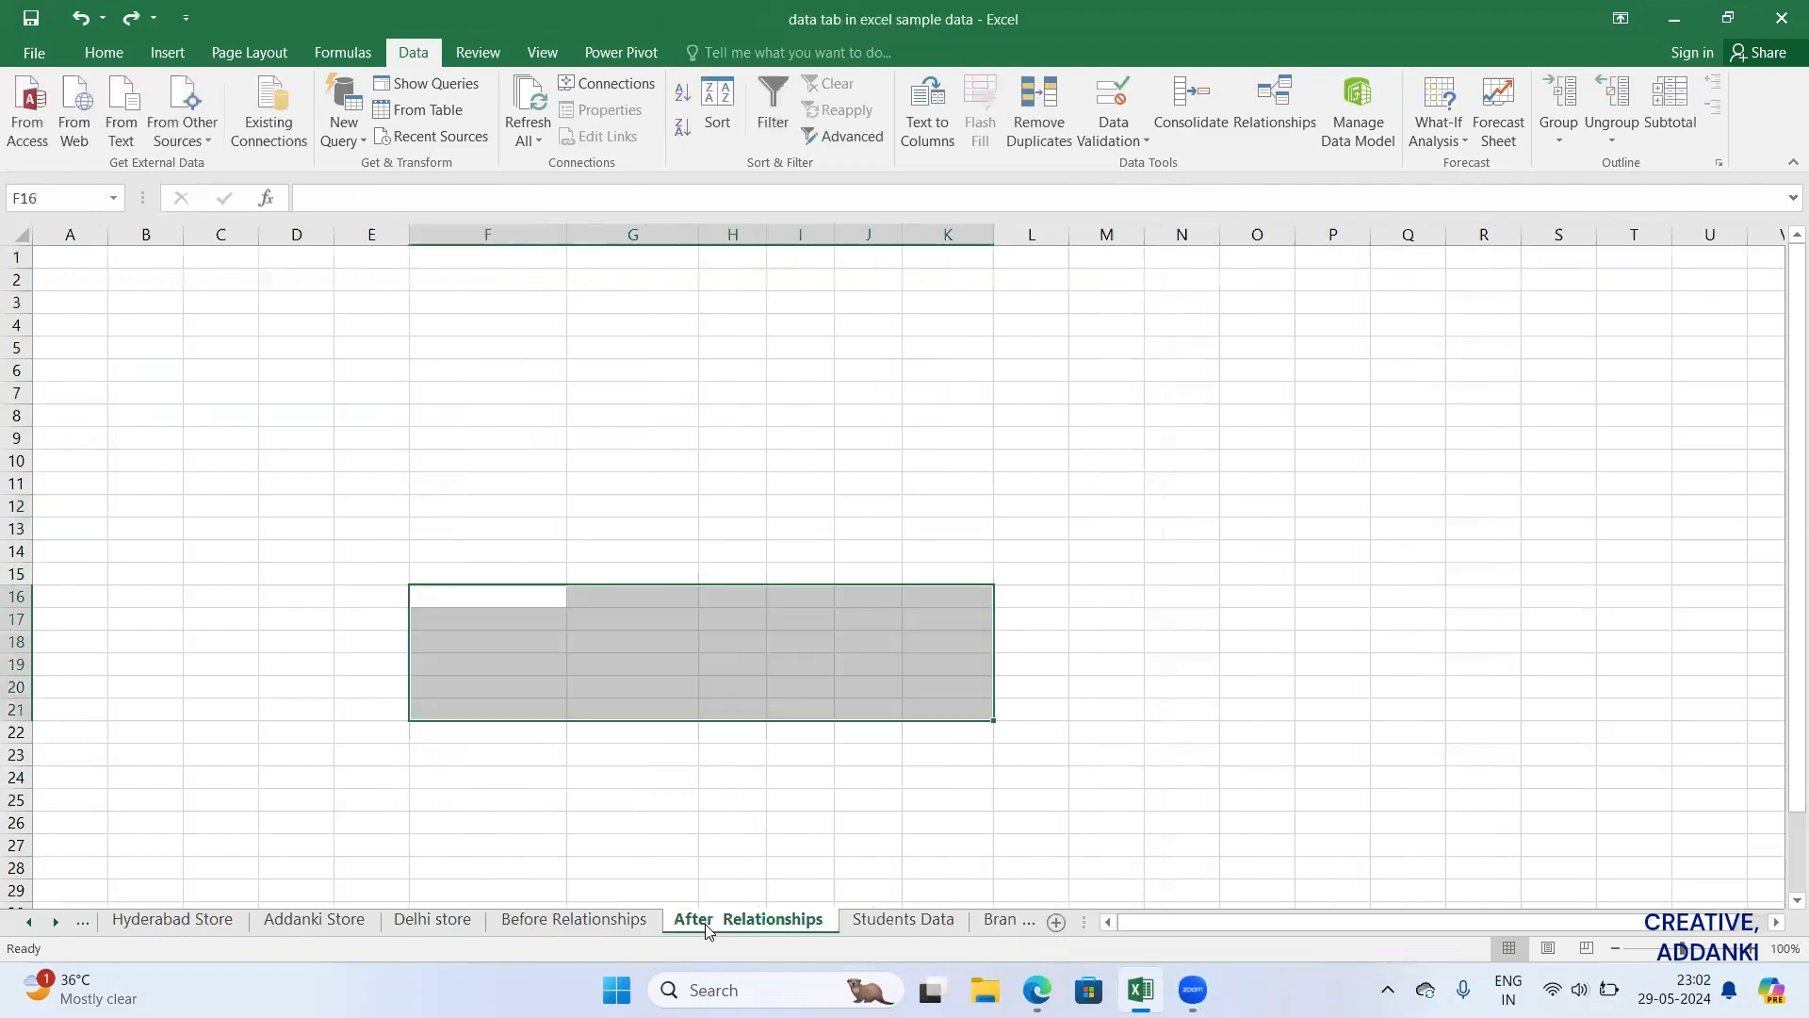
click(871, 927)
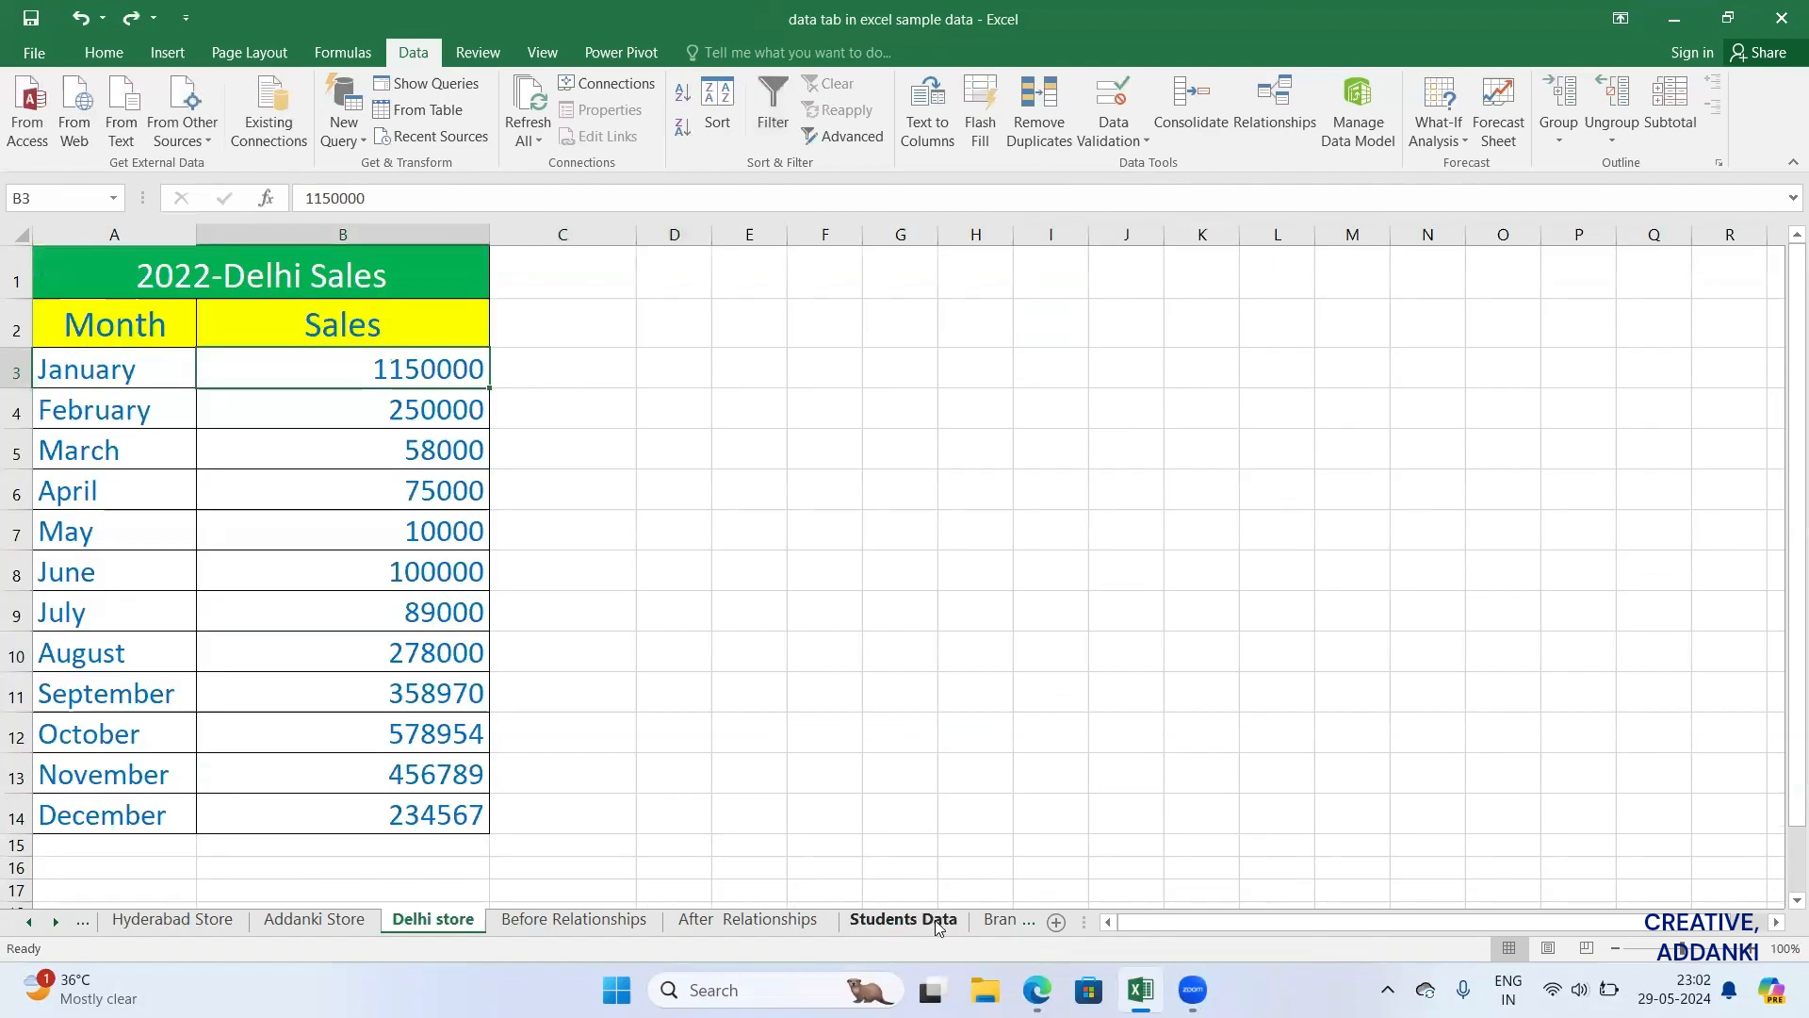
Step: Sort the Students Data table again on values, by Branch Code A to Z with Course Code A to Z as the second level
click(887, 927)
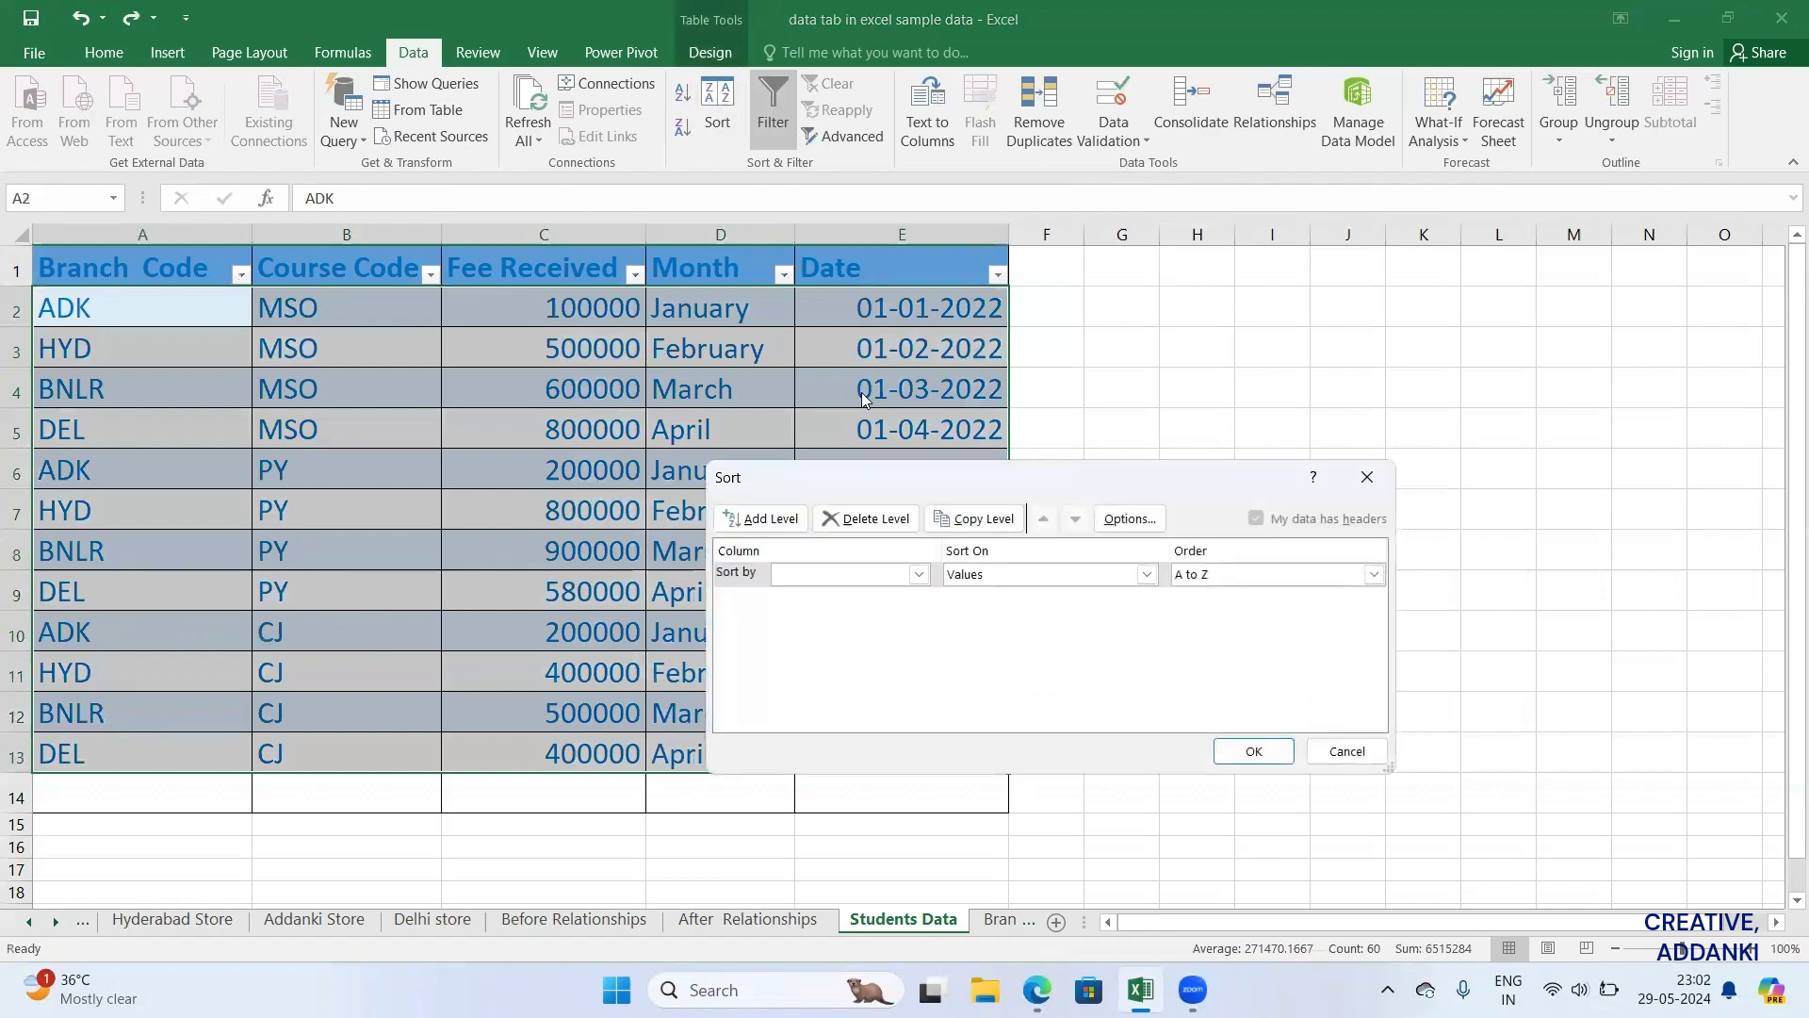
click(837, 576)
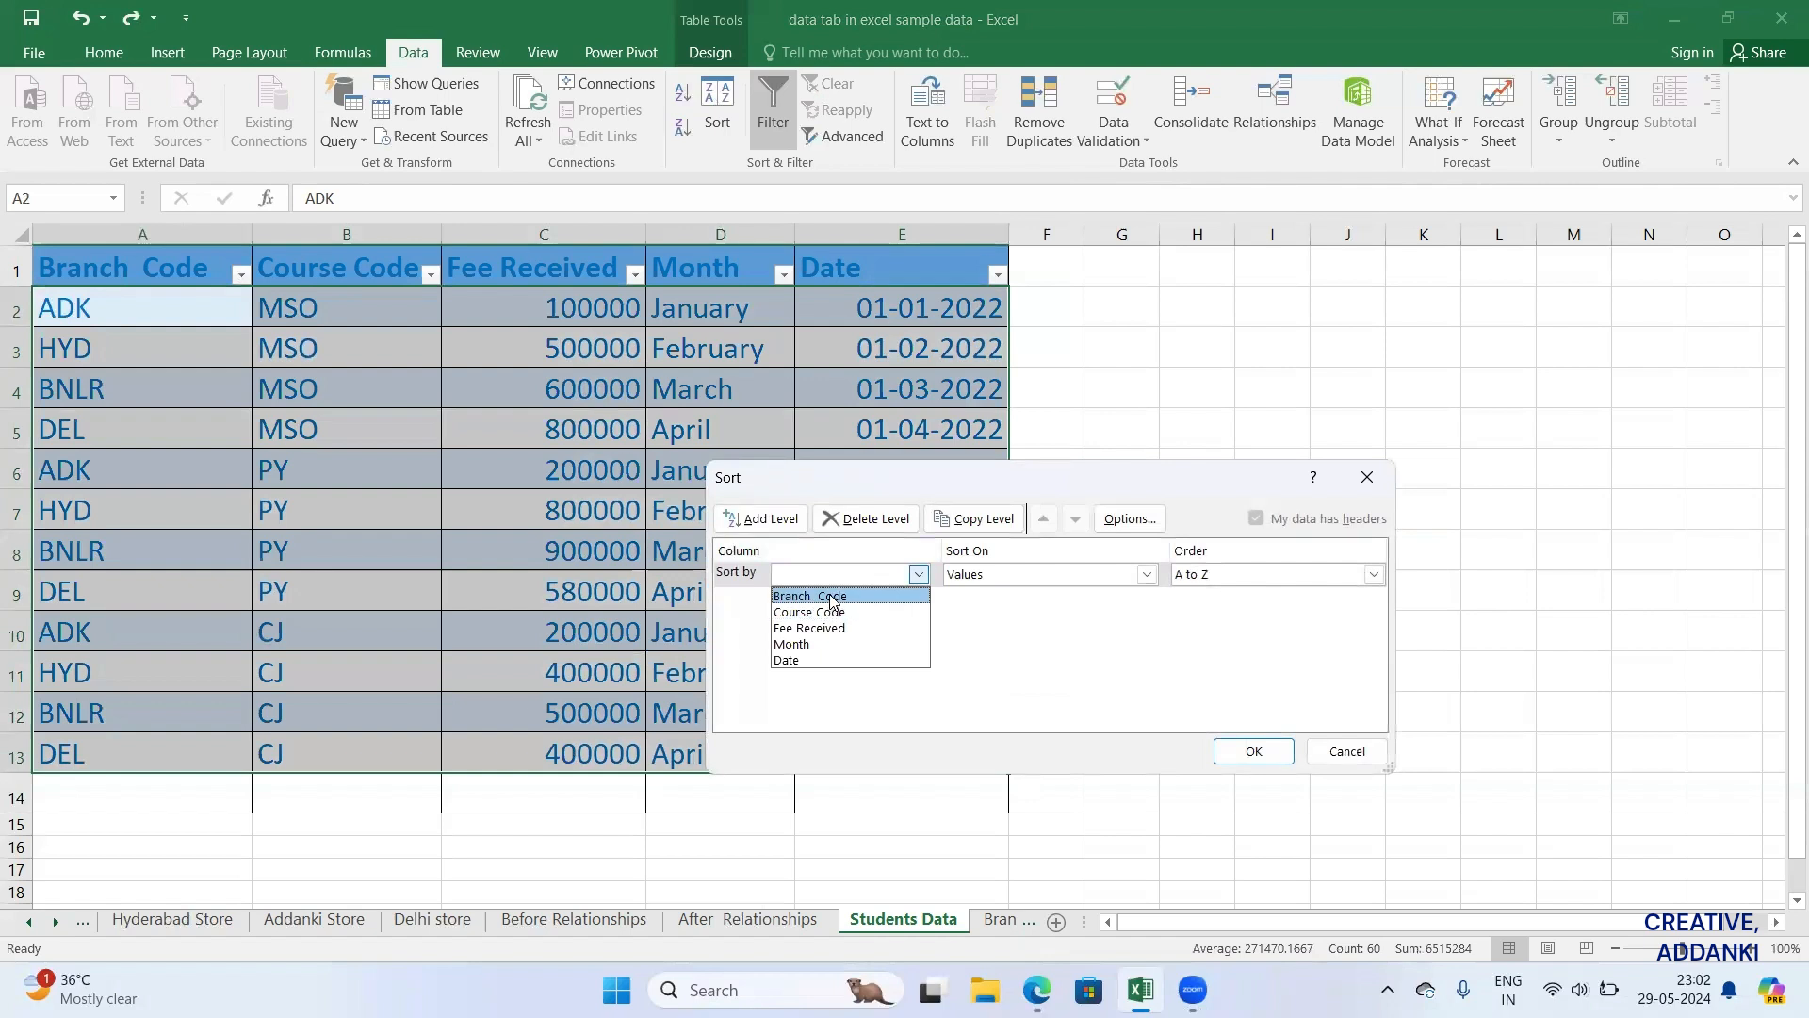
click(832, 596)
click(781, 519)
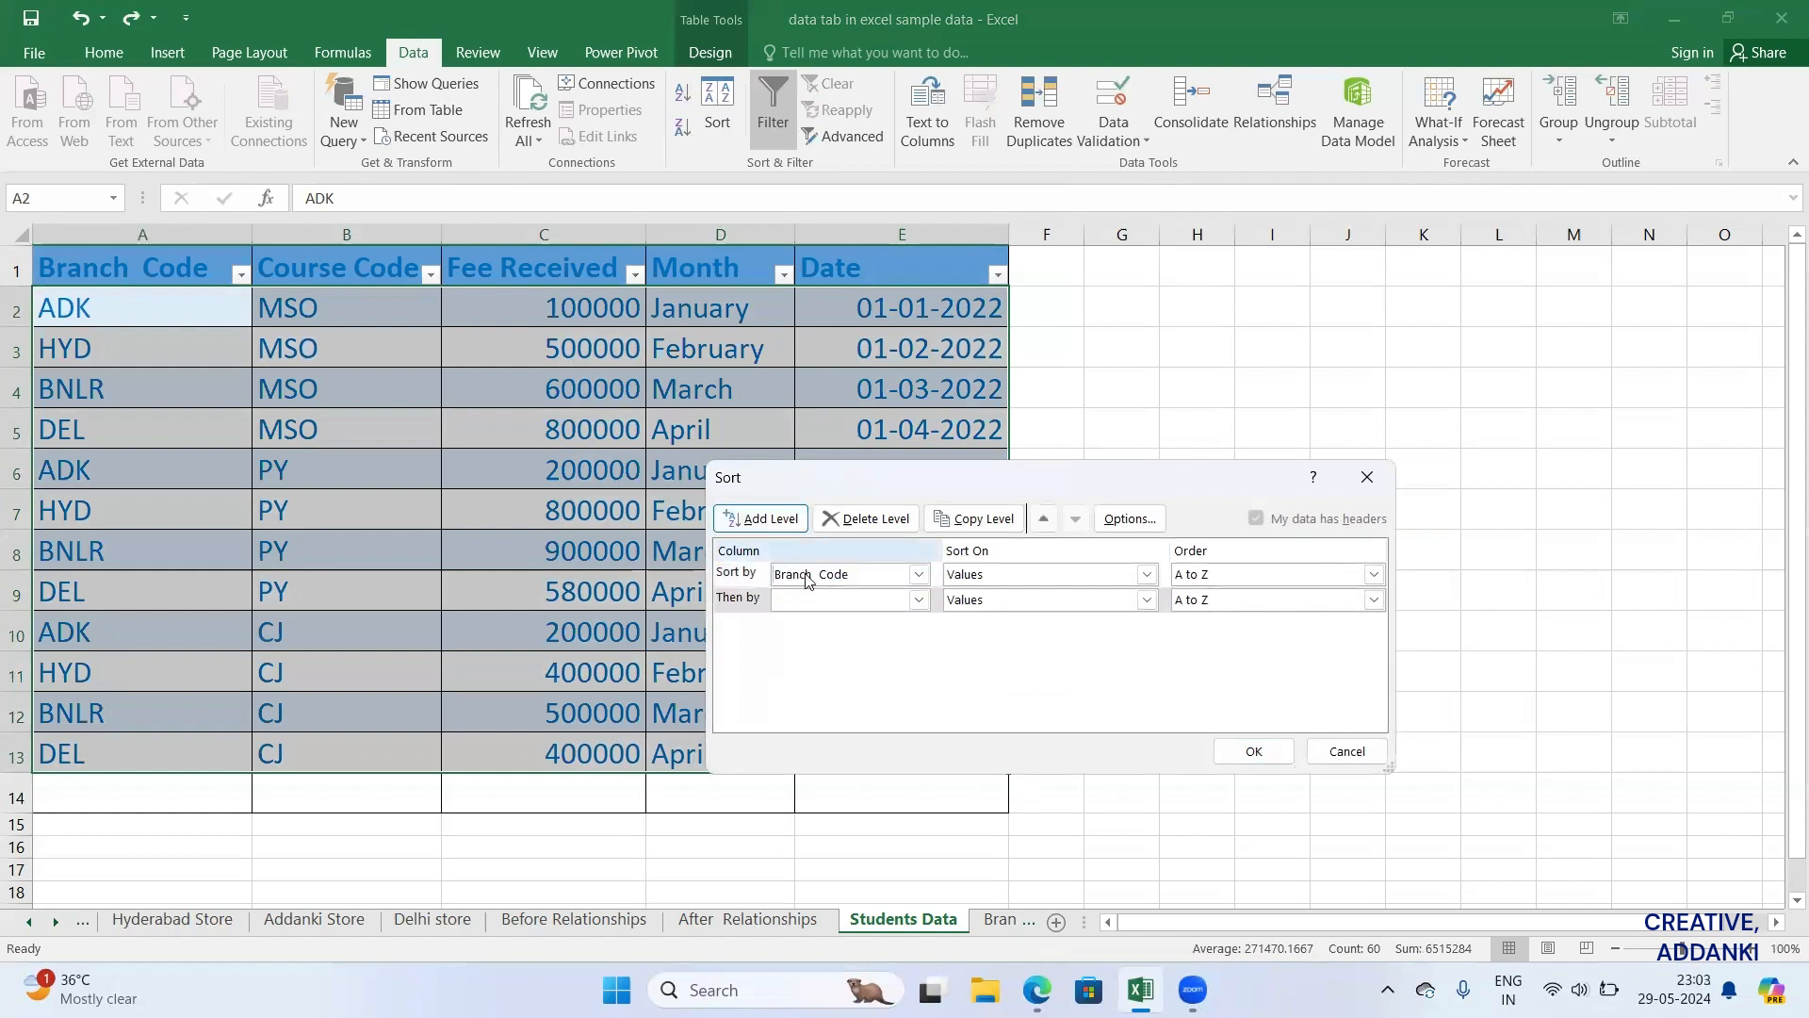
click(829, 600)
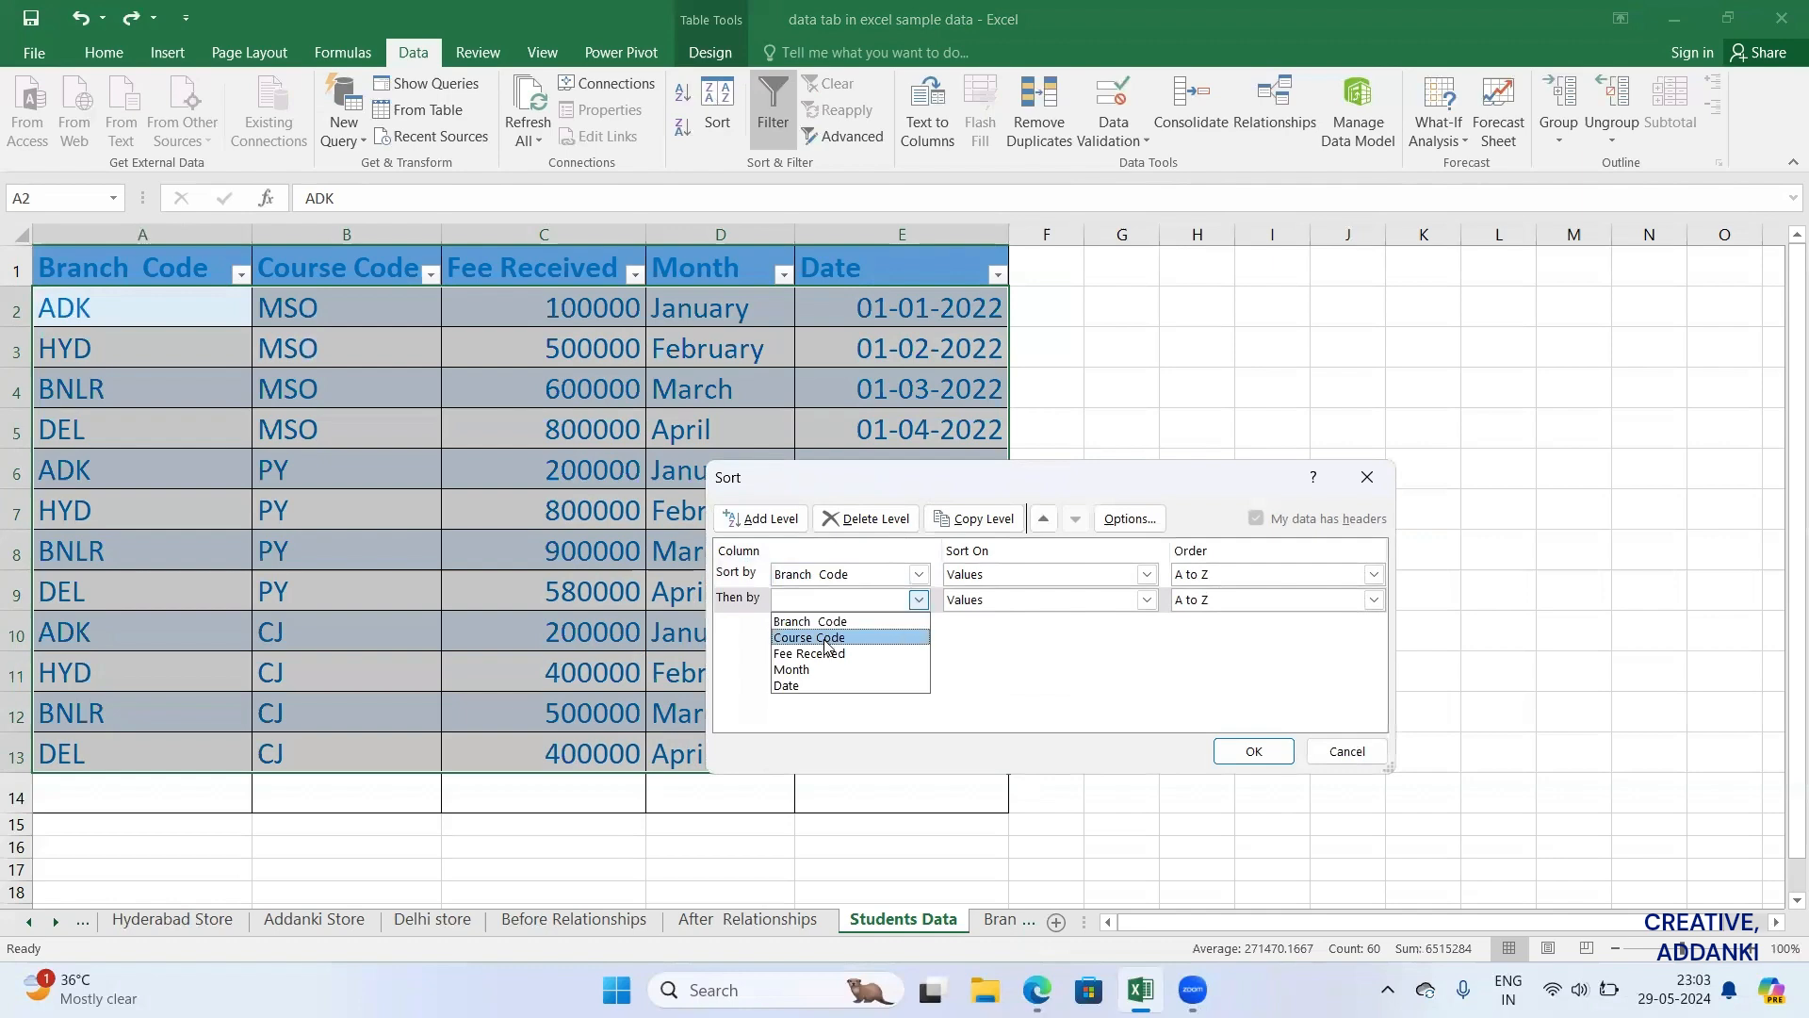
click(827, 639)
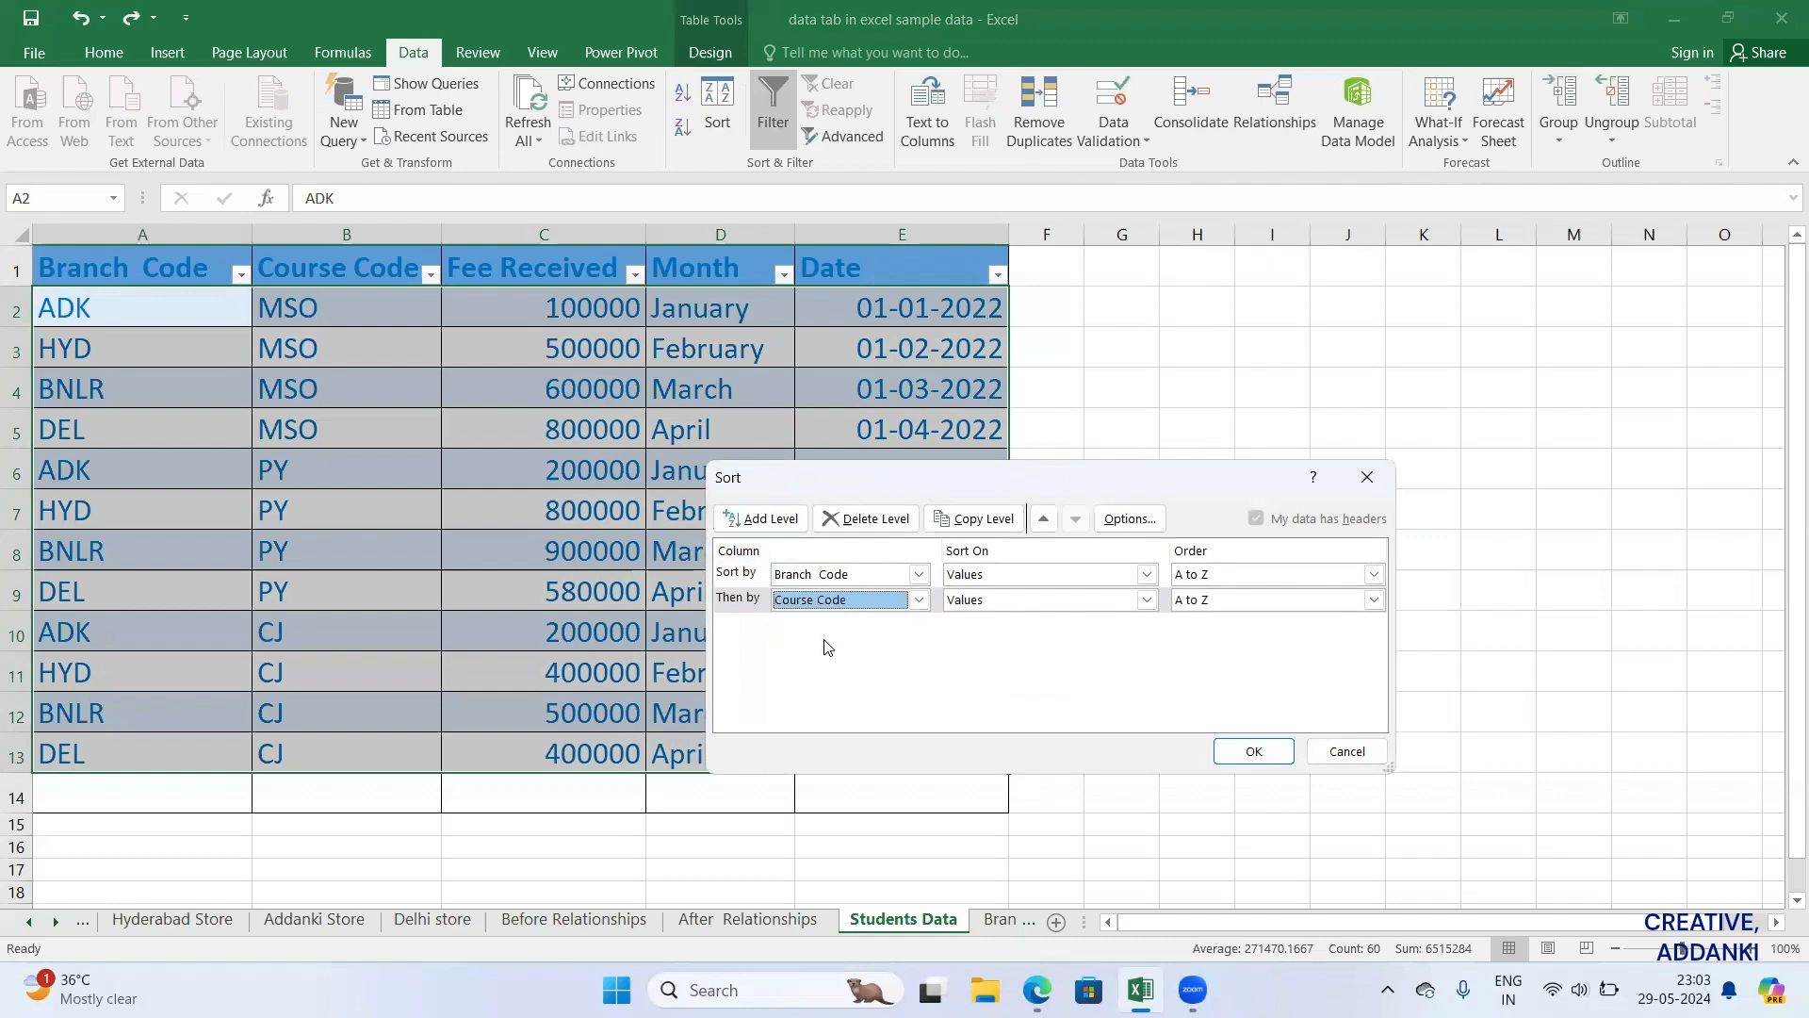
click(1242, 753)
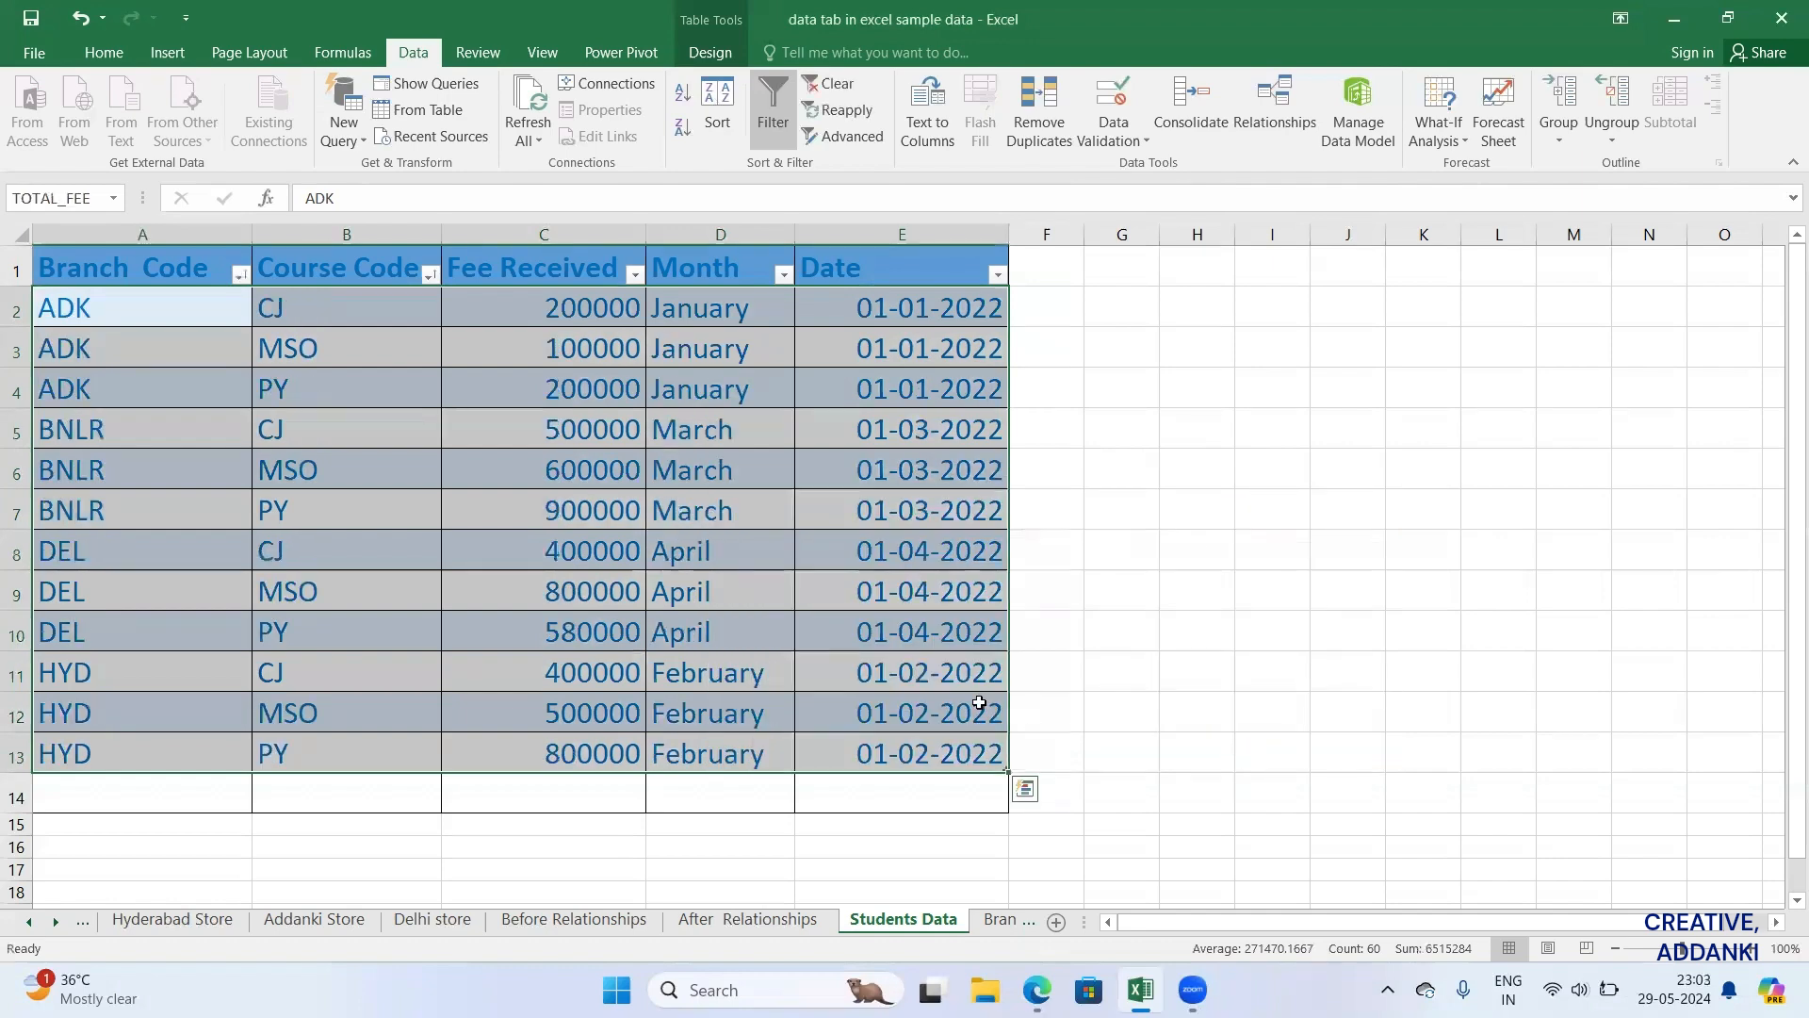
click(476, 839)
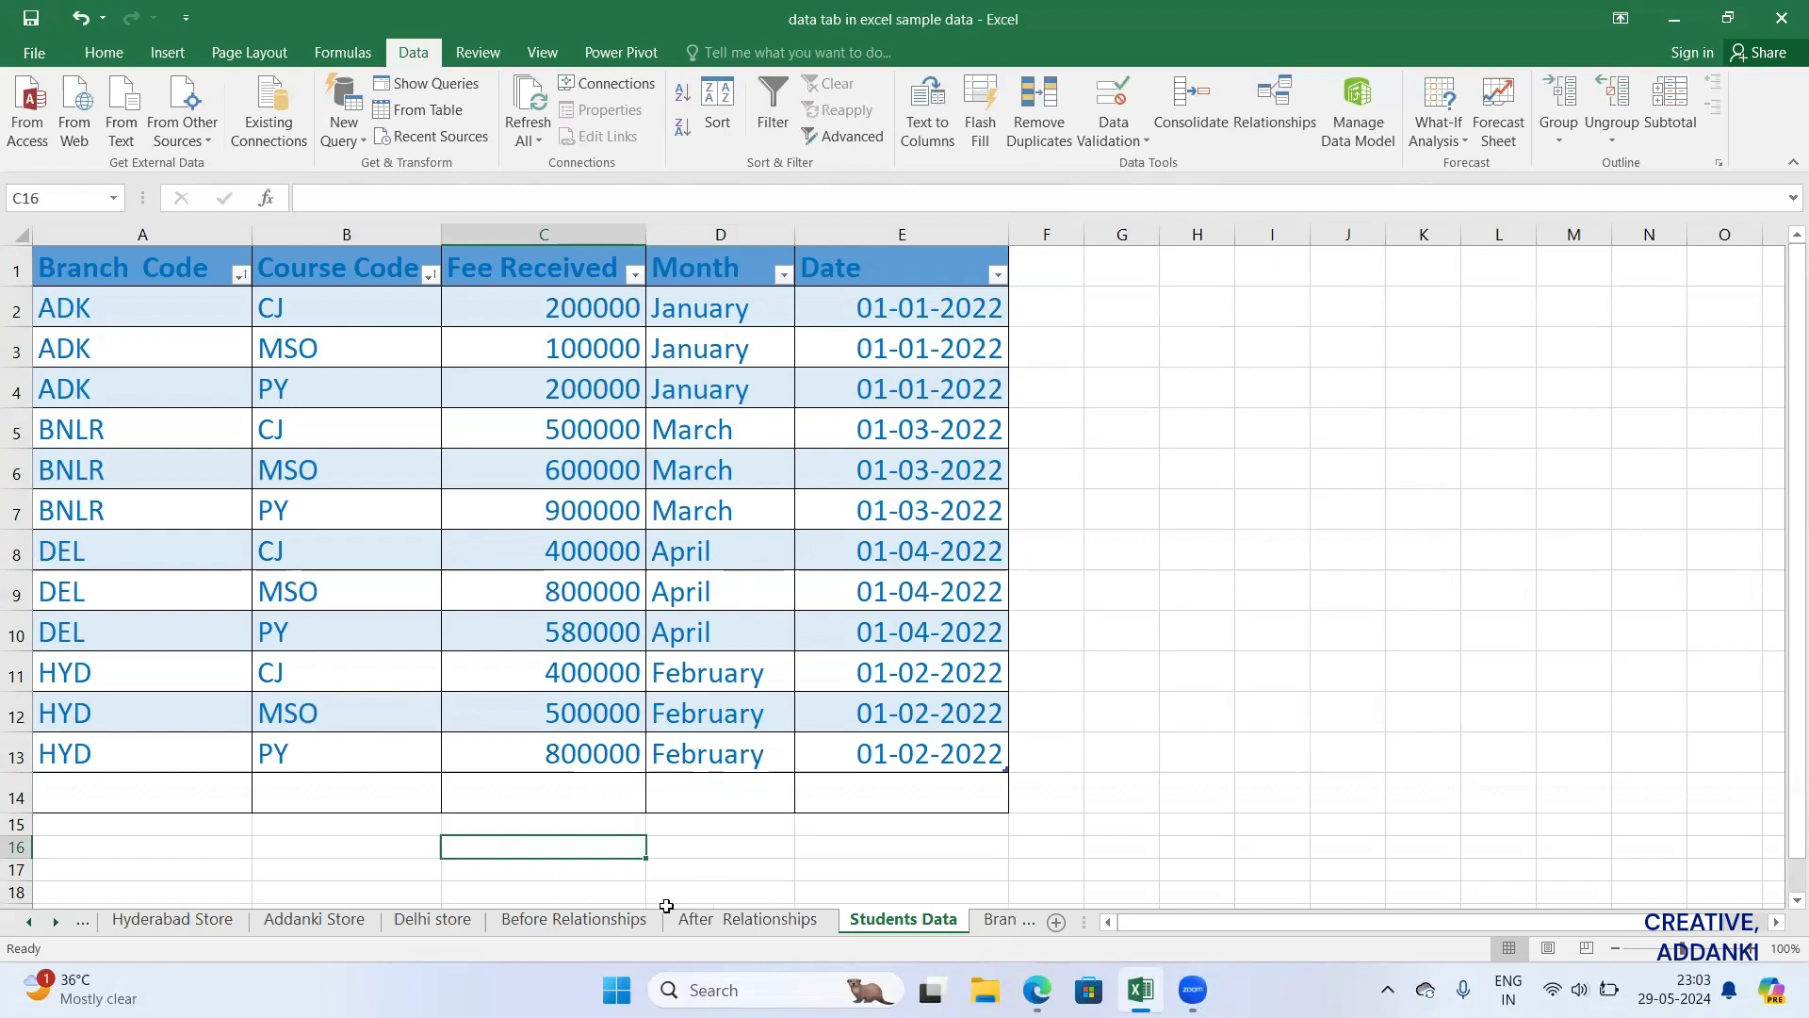
Step: Compare the Branch Student Data sheet's total fee received per branch with the fee records on the Students Data sheet
click(1001, 920)
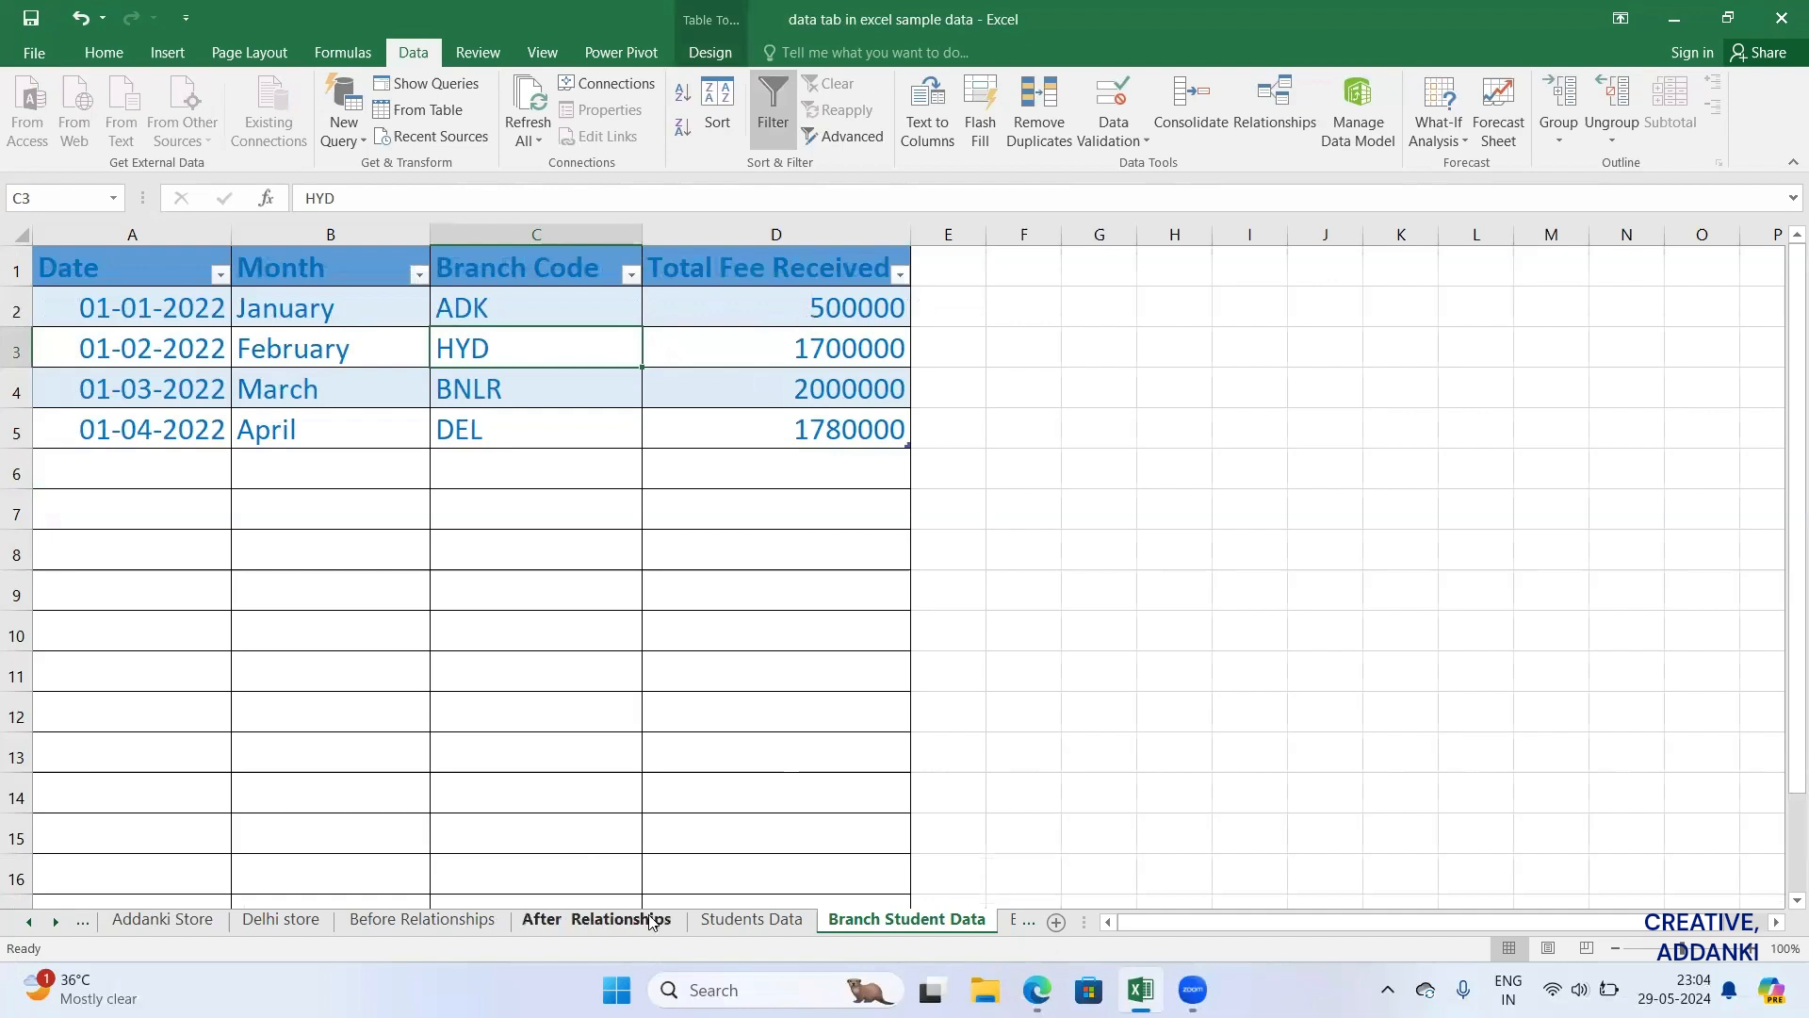
click(719, 920)
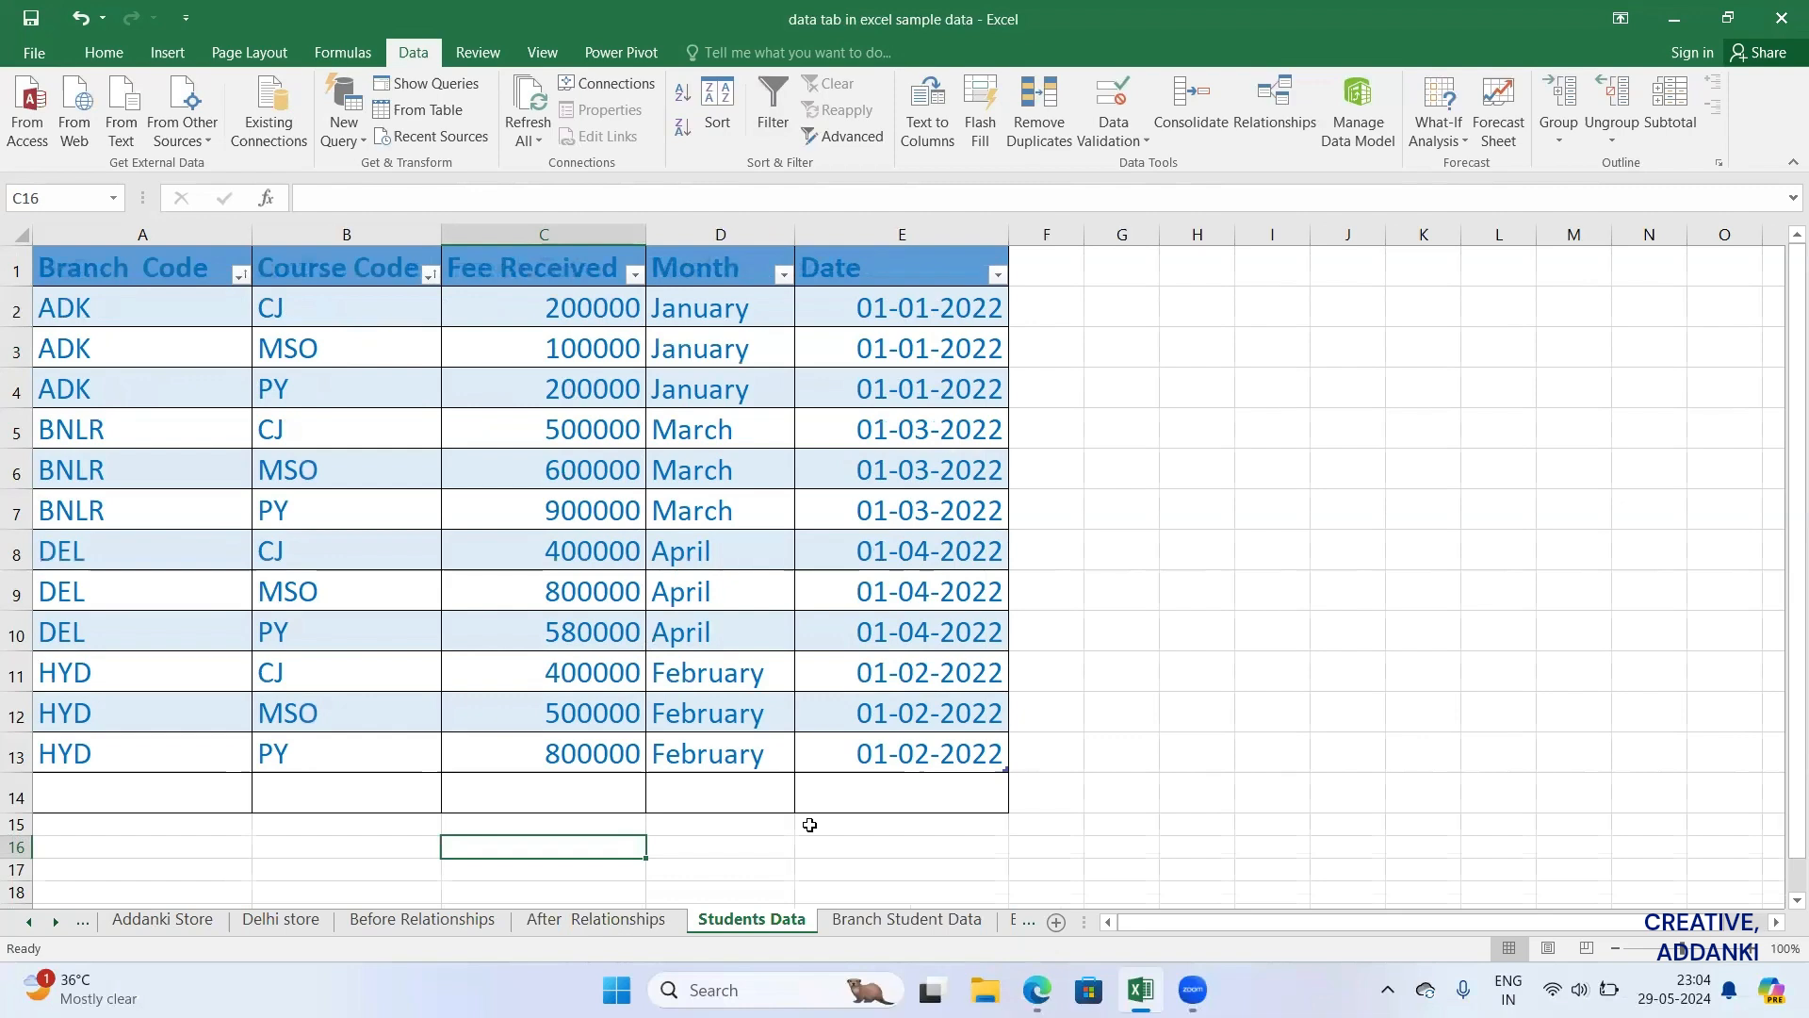
click(893, 924)
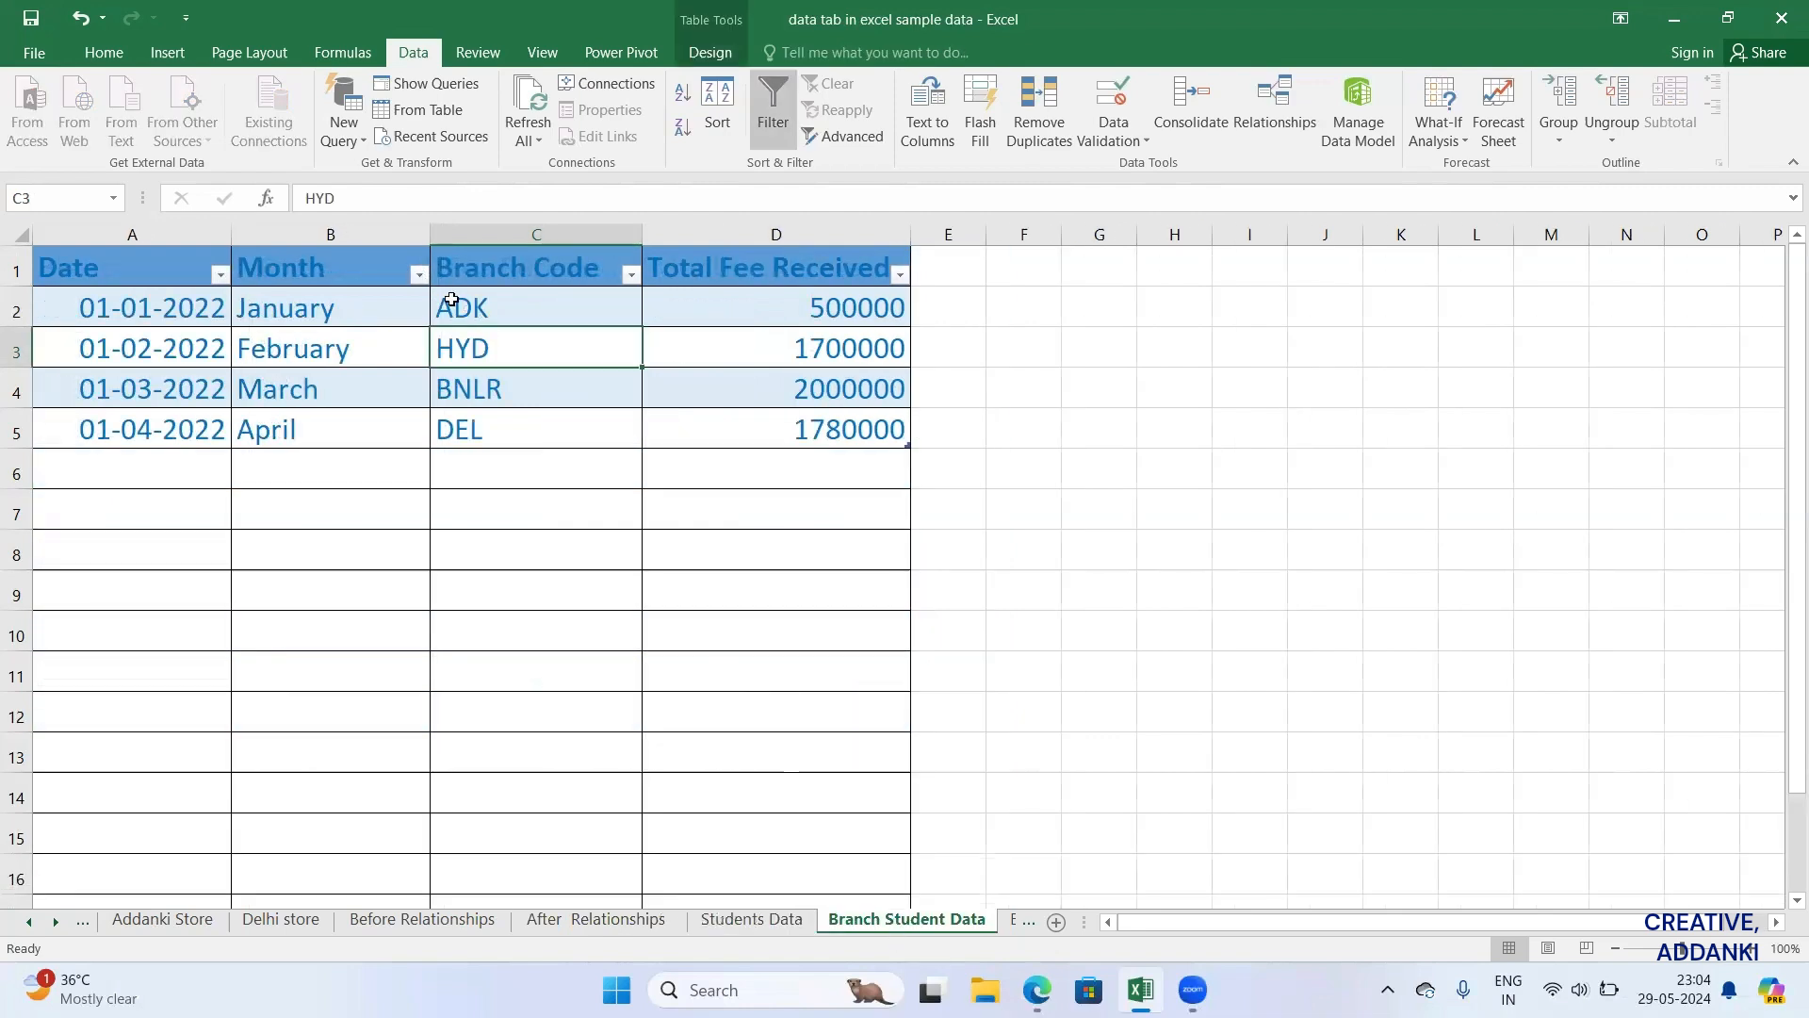
click(789, 301)
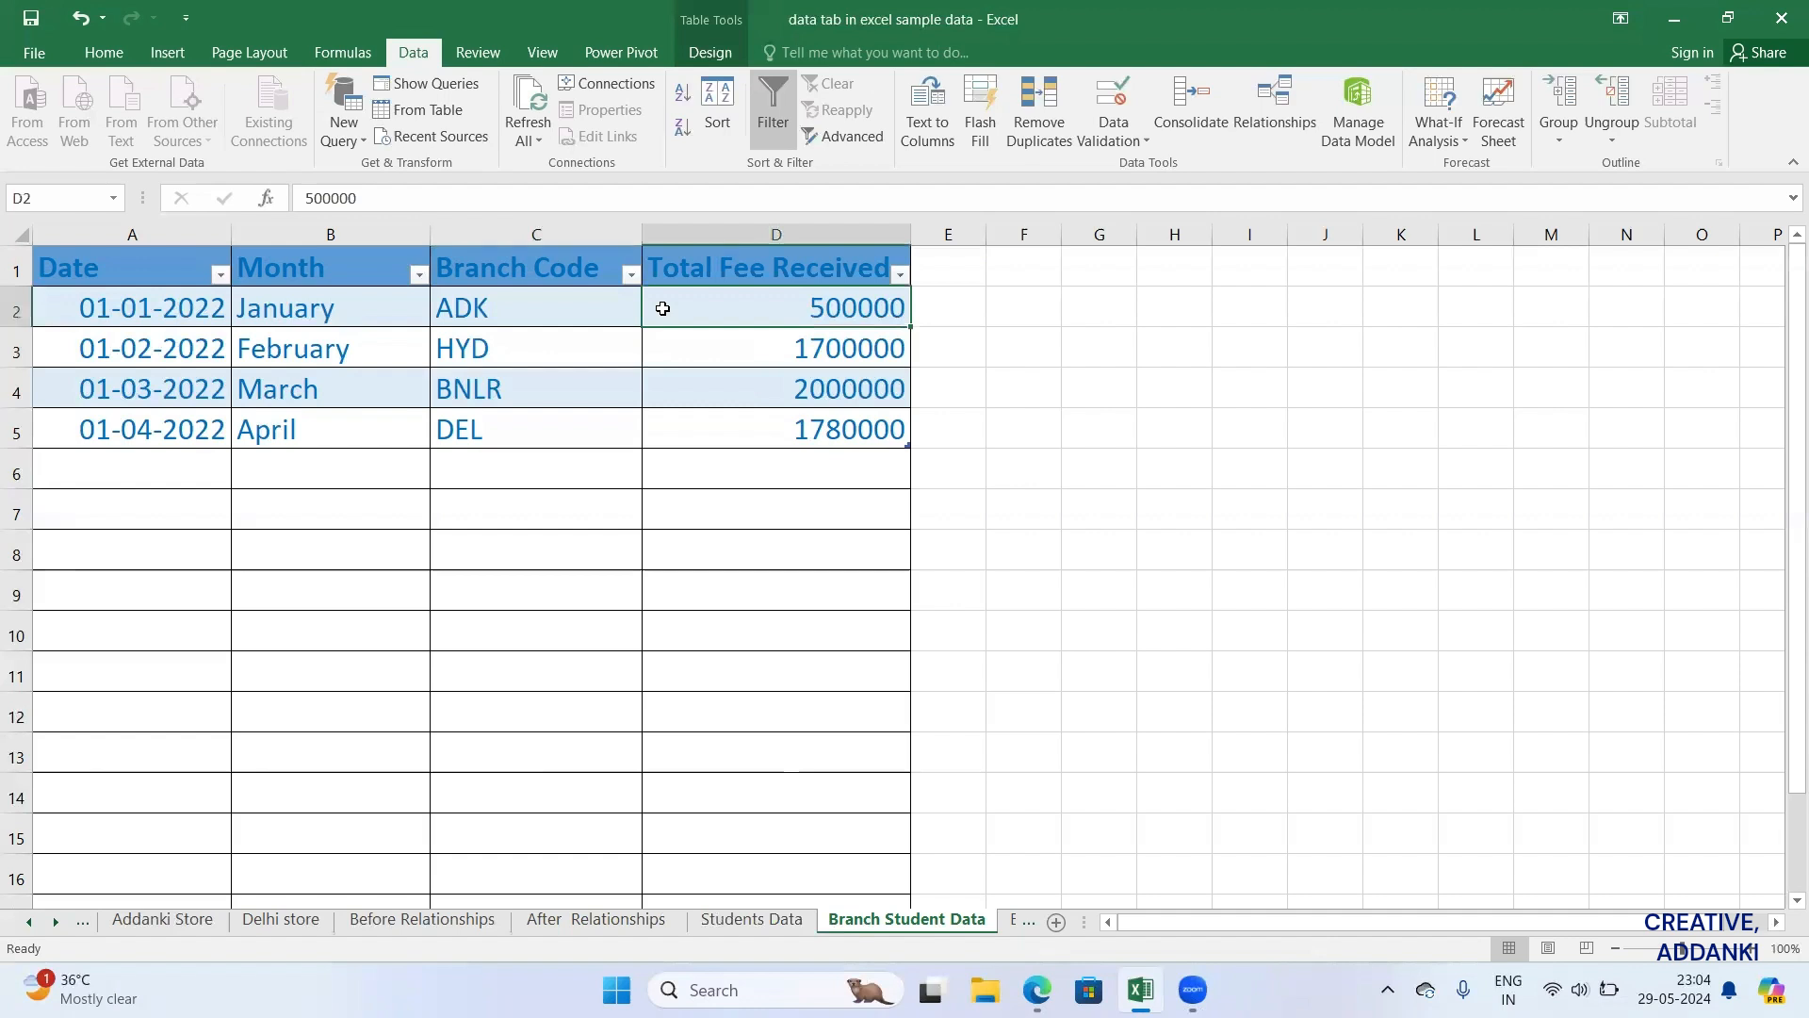
Step: Review the Students Data, Branch Student Data, Branches Data and Courses Data sheets for the branch and course code columns they share
click(617, 923)
click(729, 922)
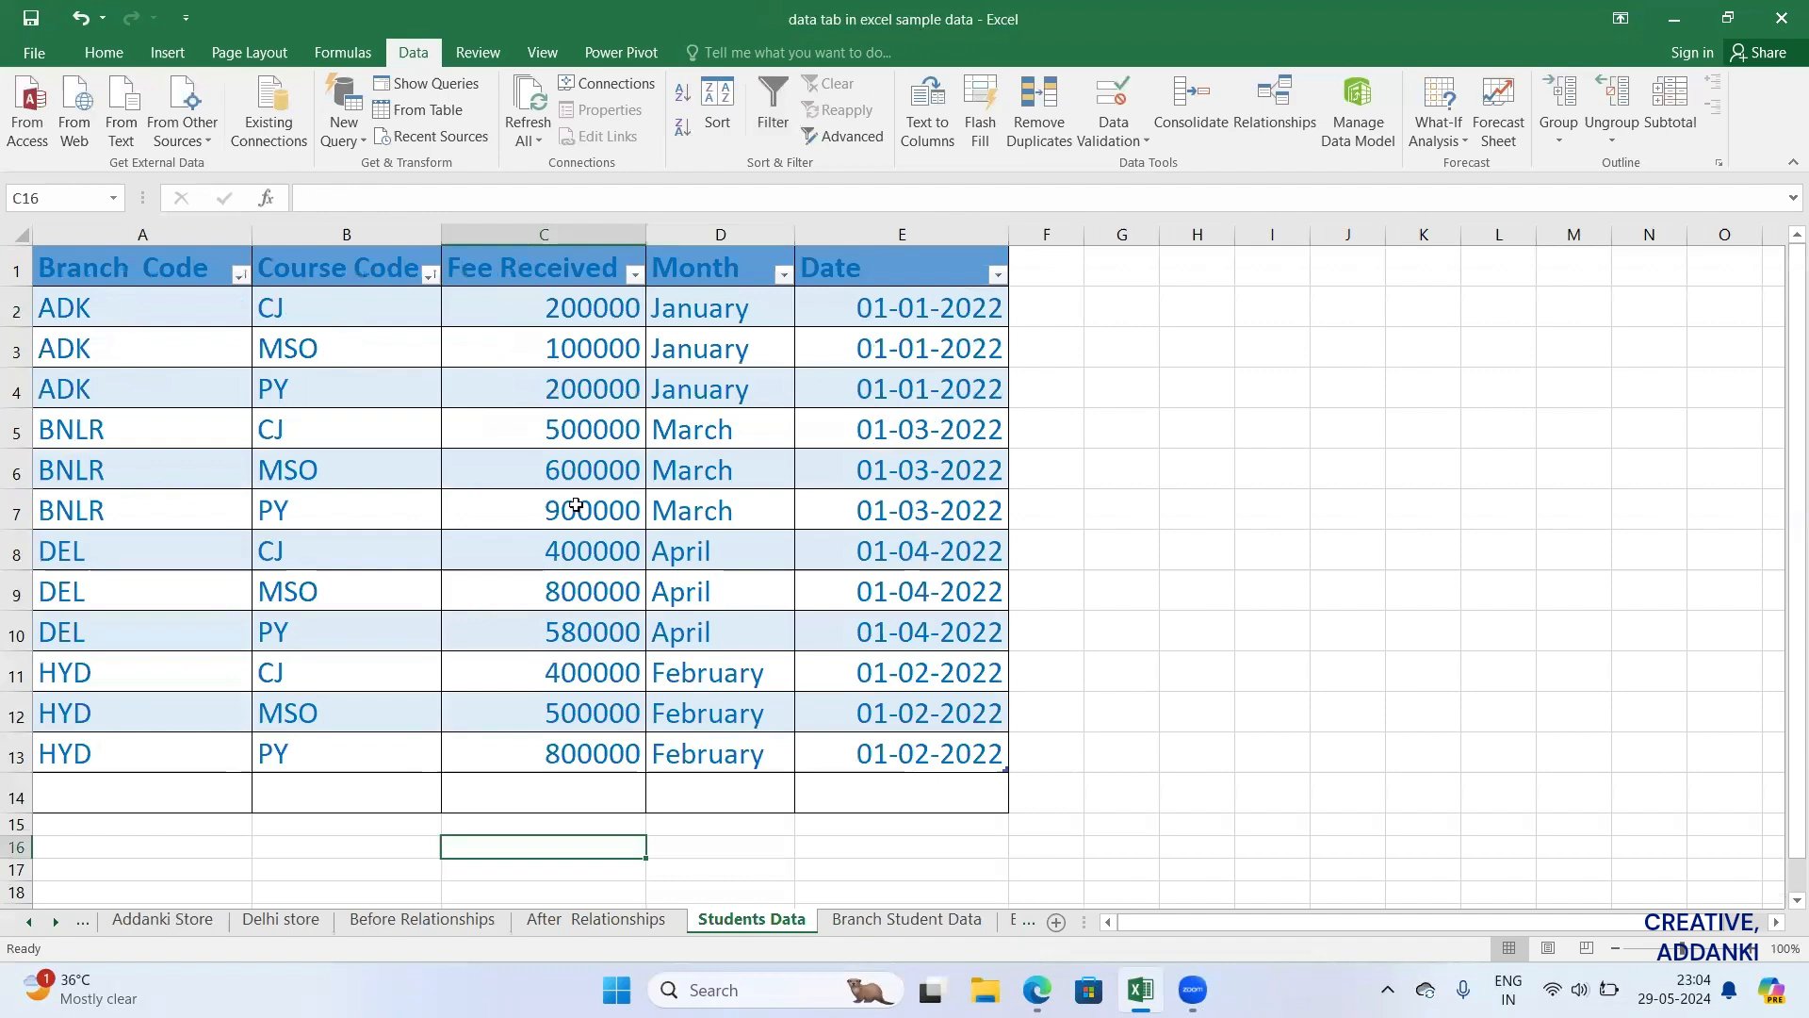
click(907, 920)
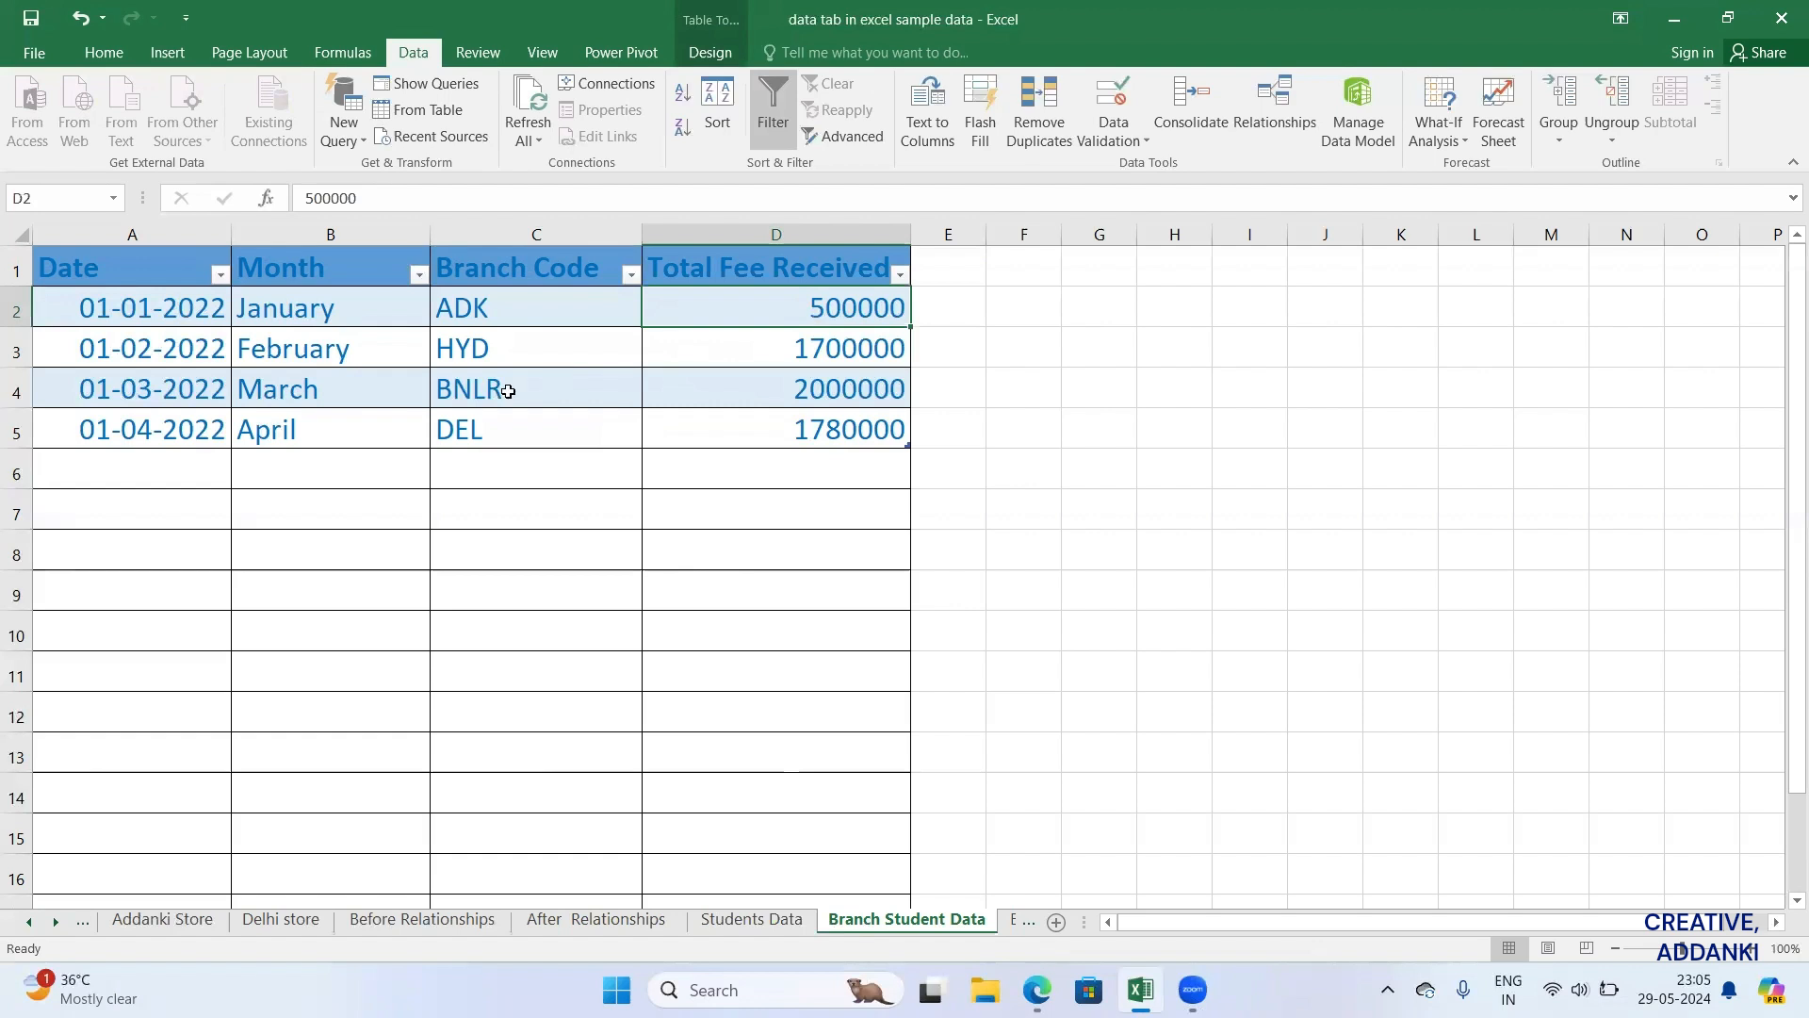
click(1006, 925)
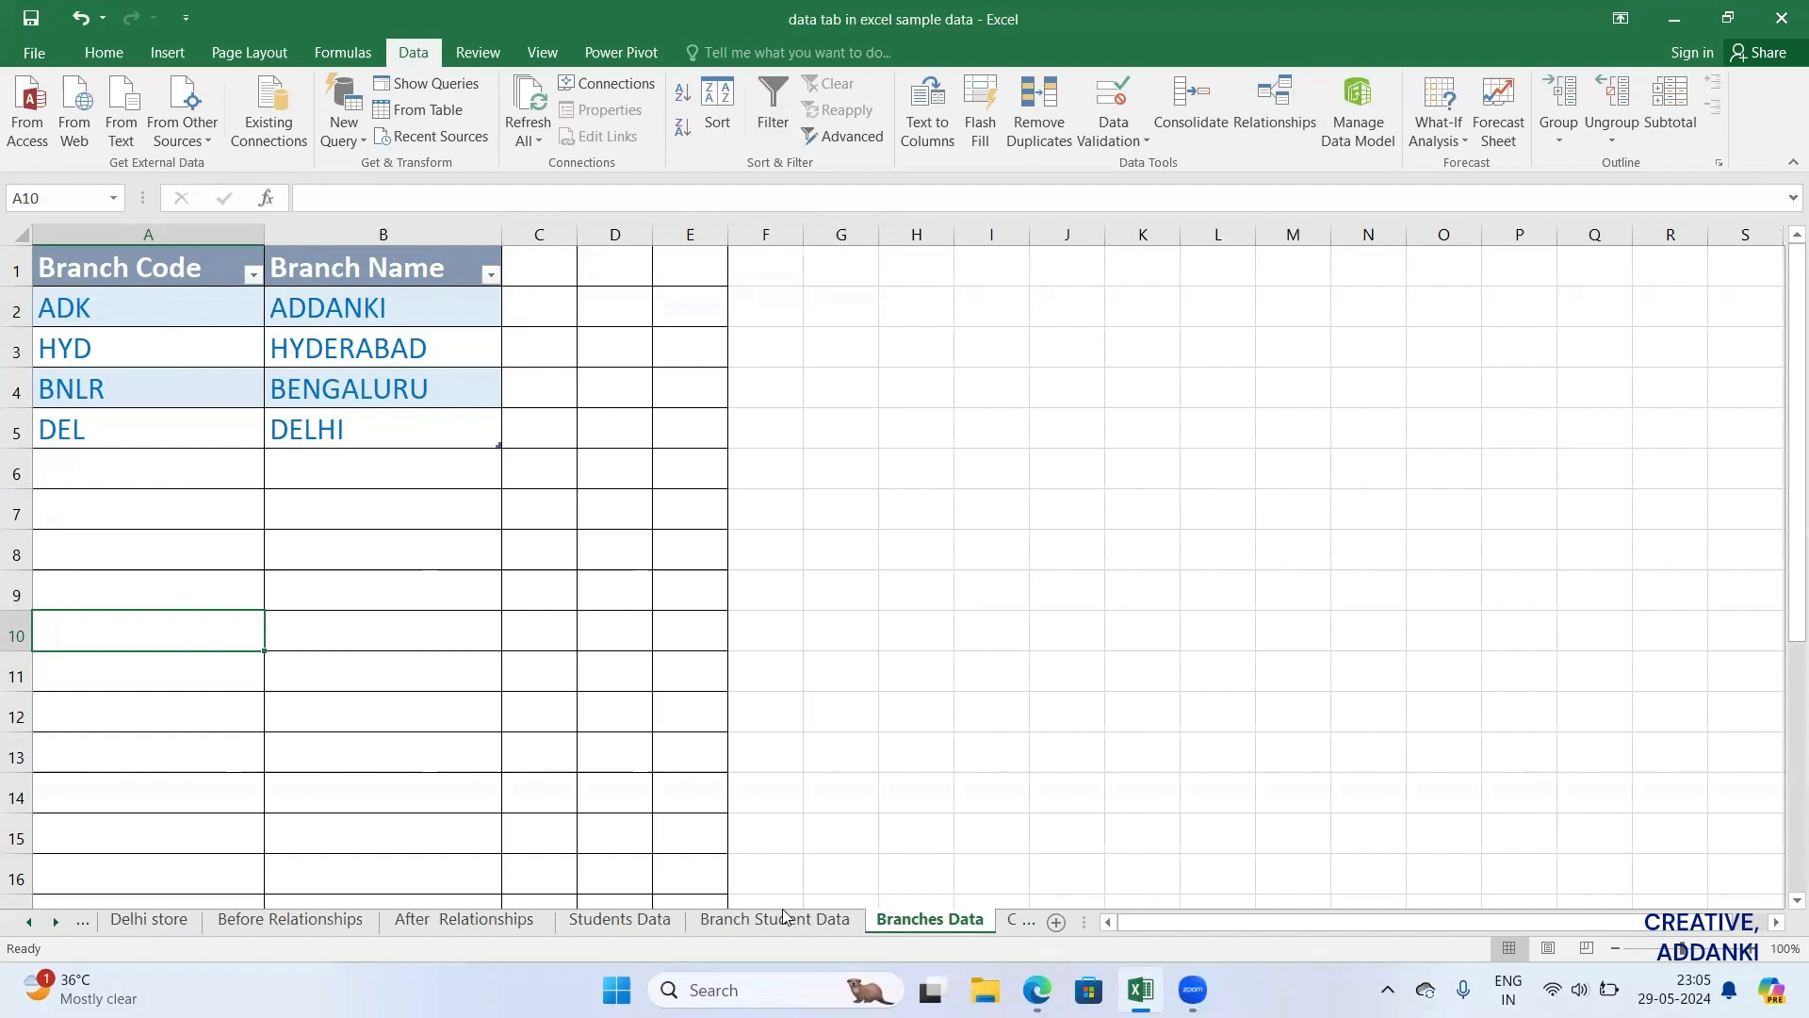
click(1009, 923)
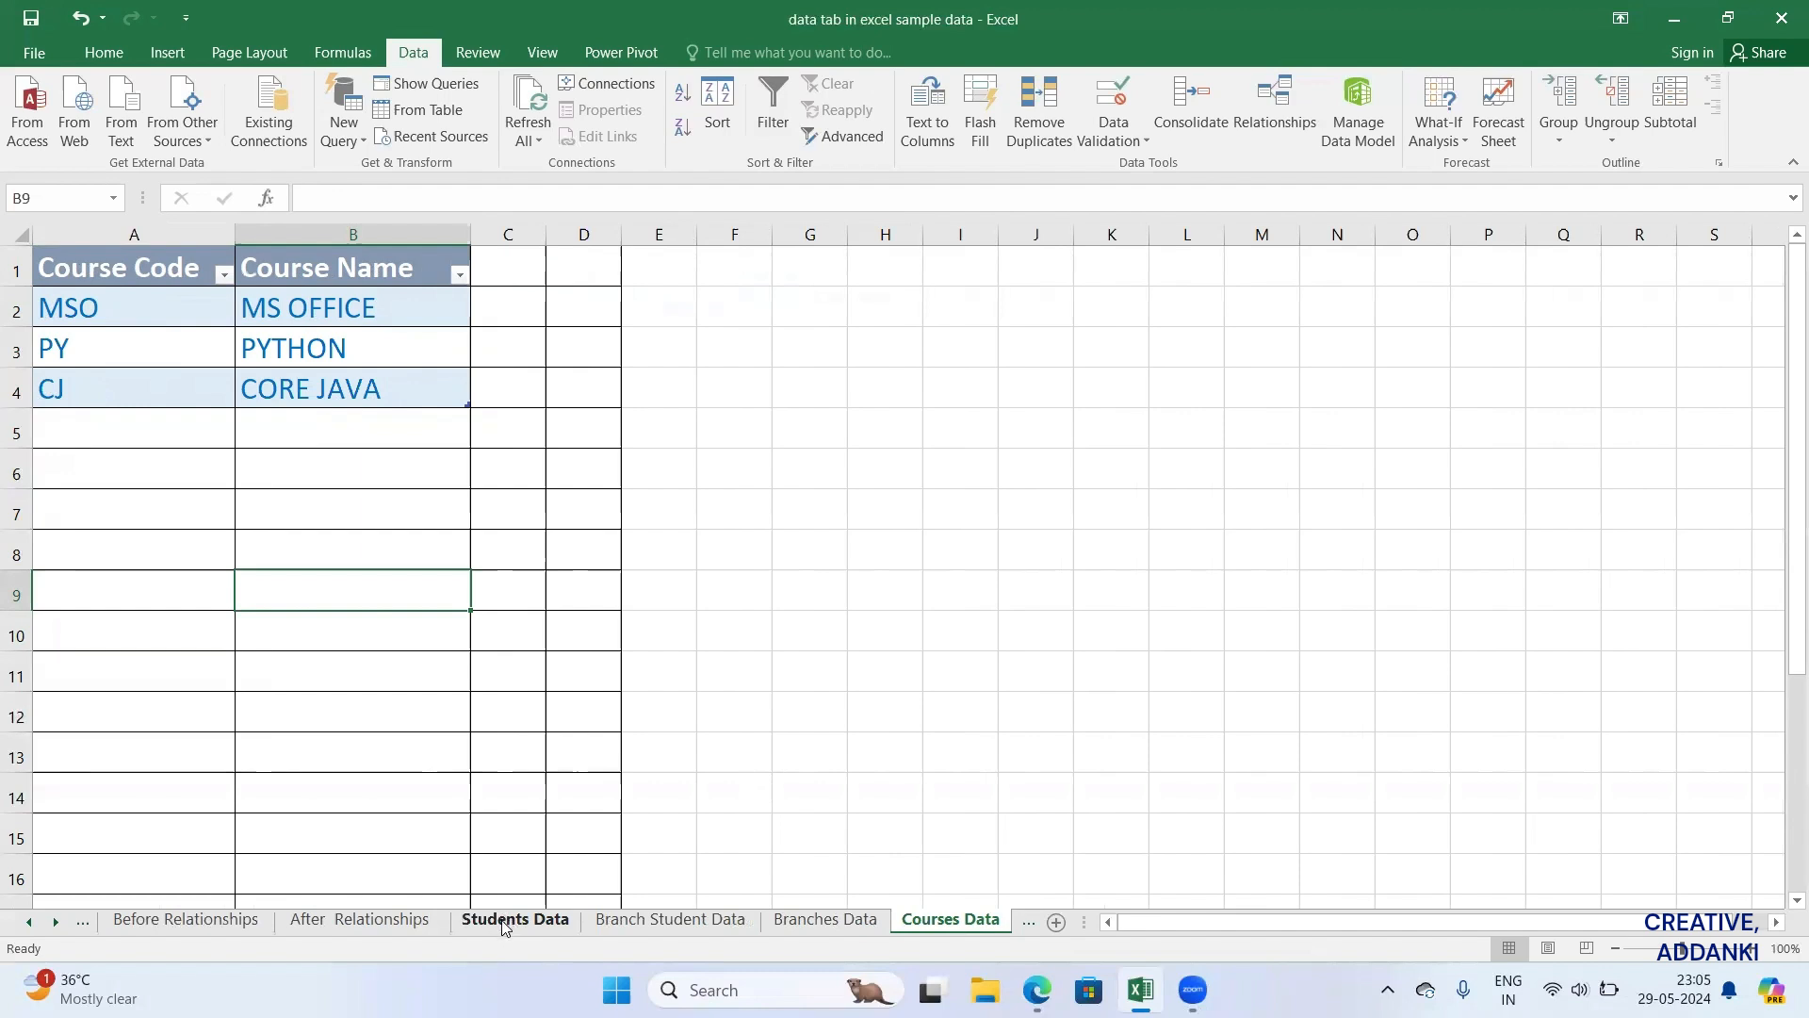
click(624, 54)
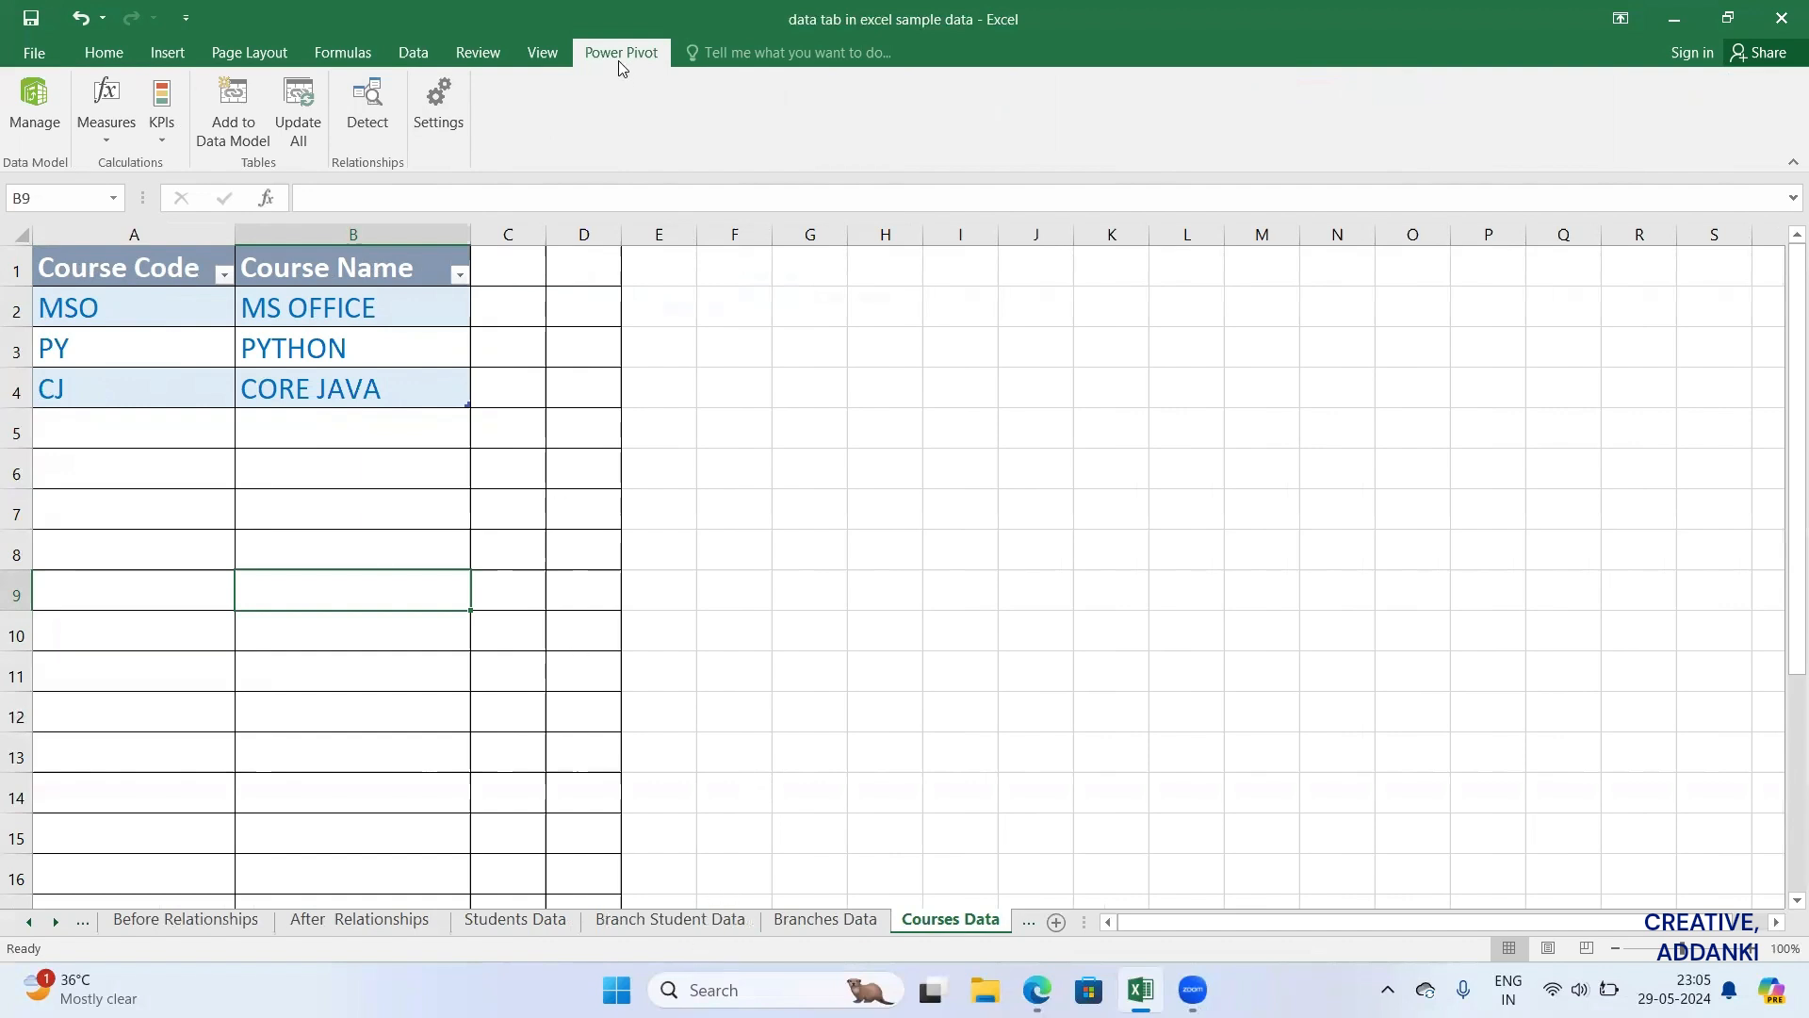
click(810, 928)
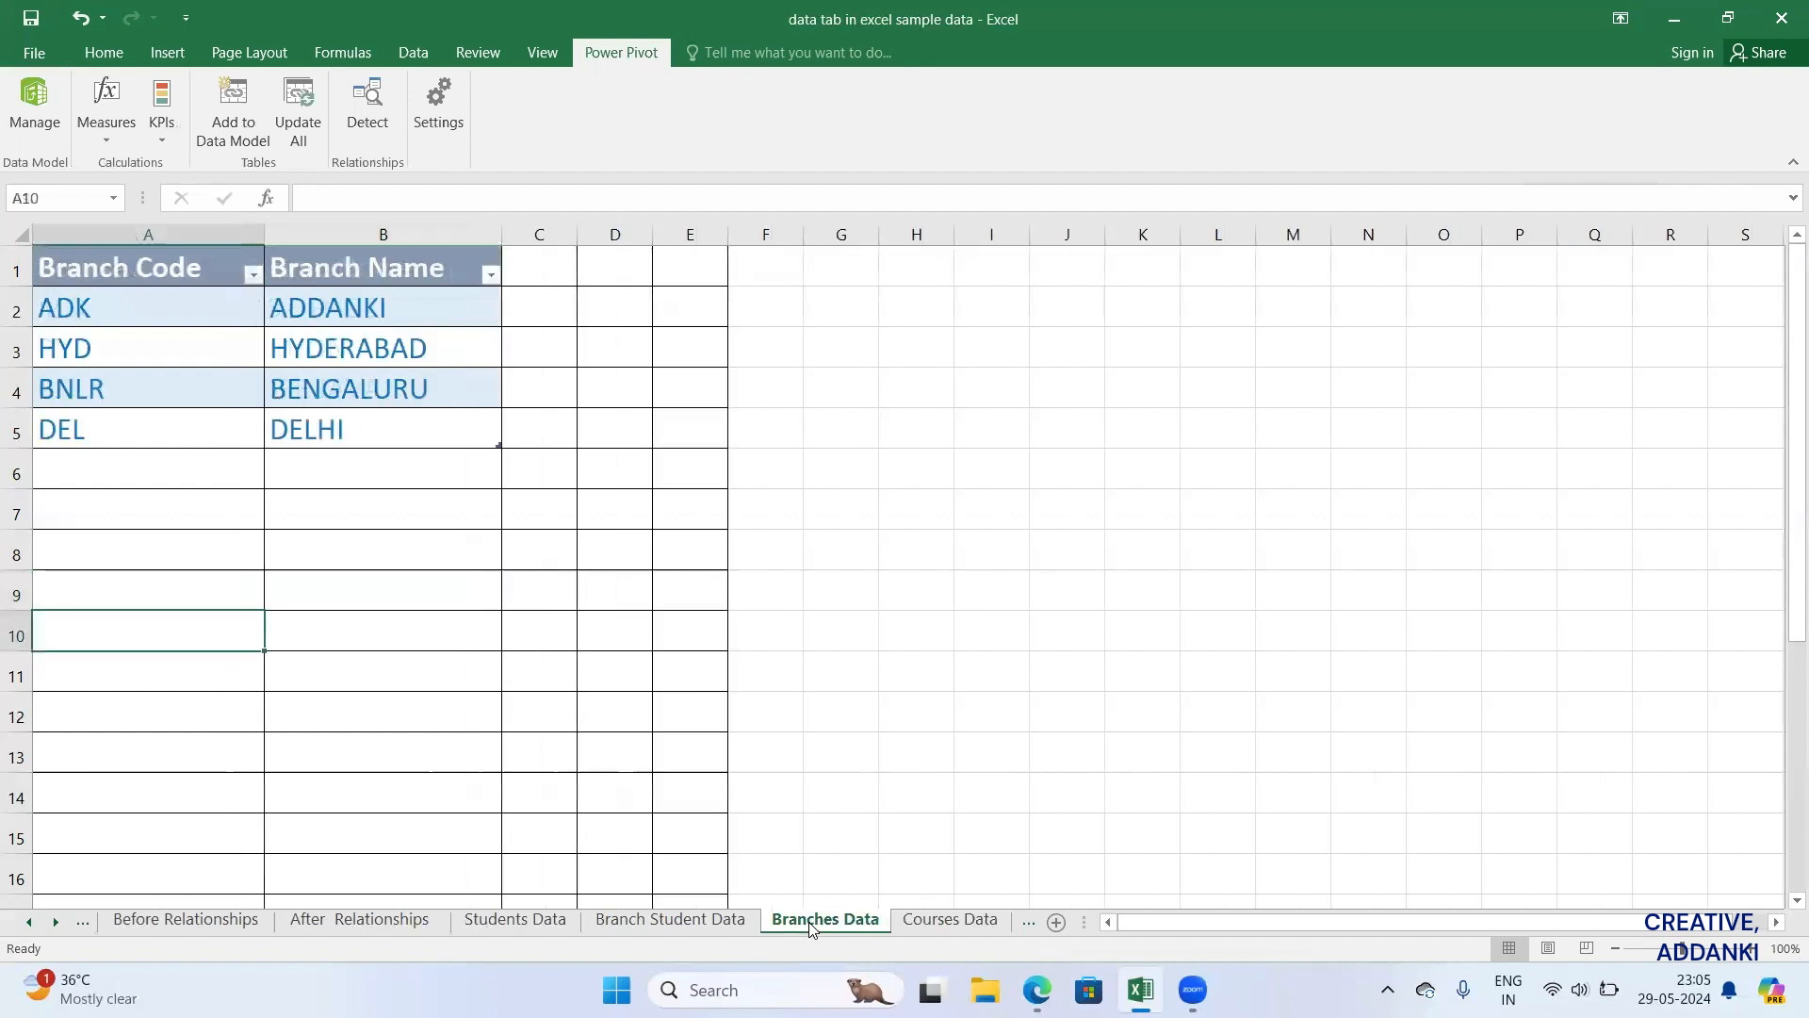
click(950, 920)
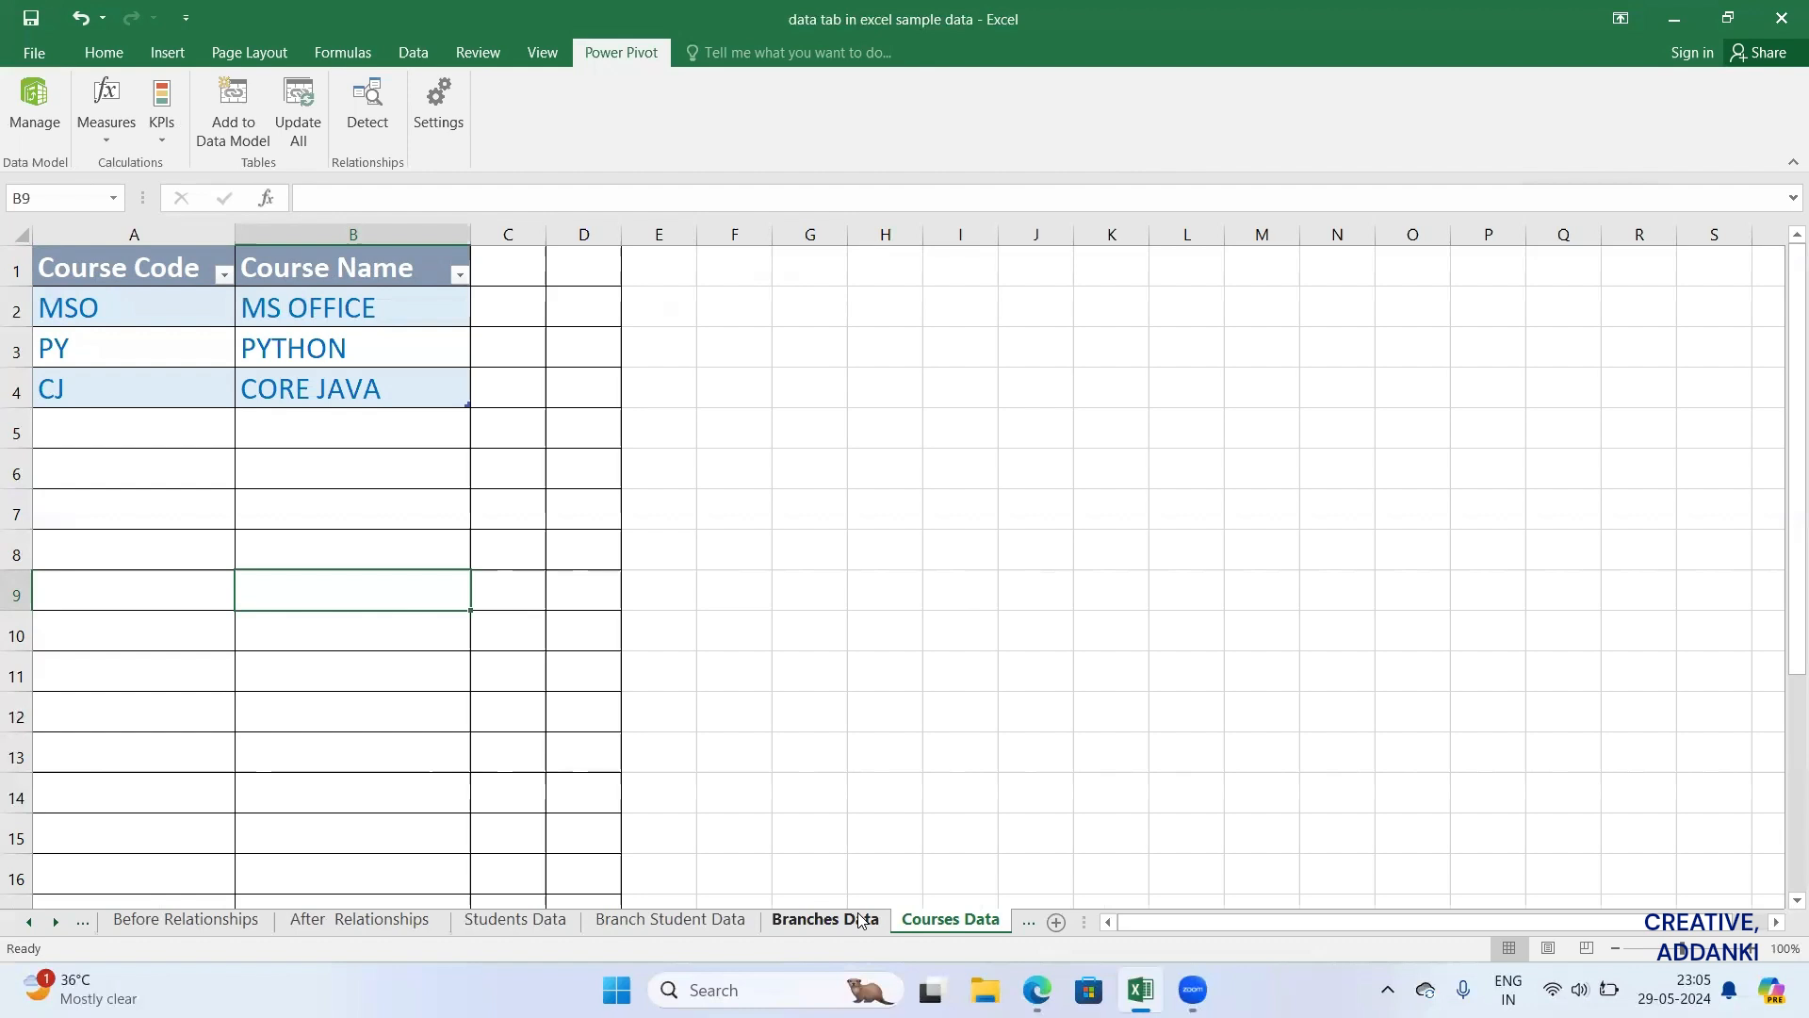
click(824, 919)
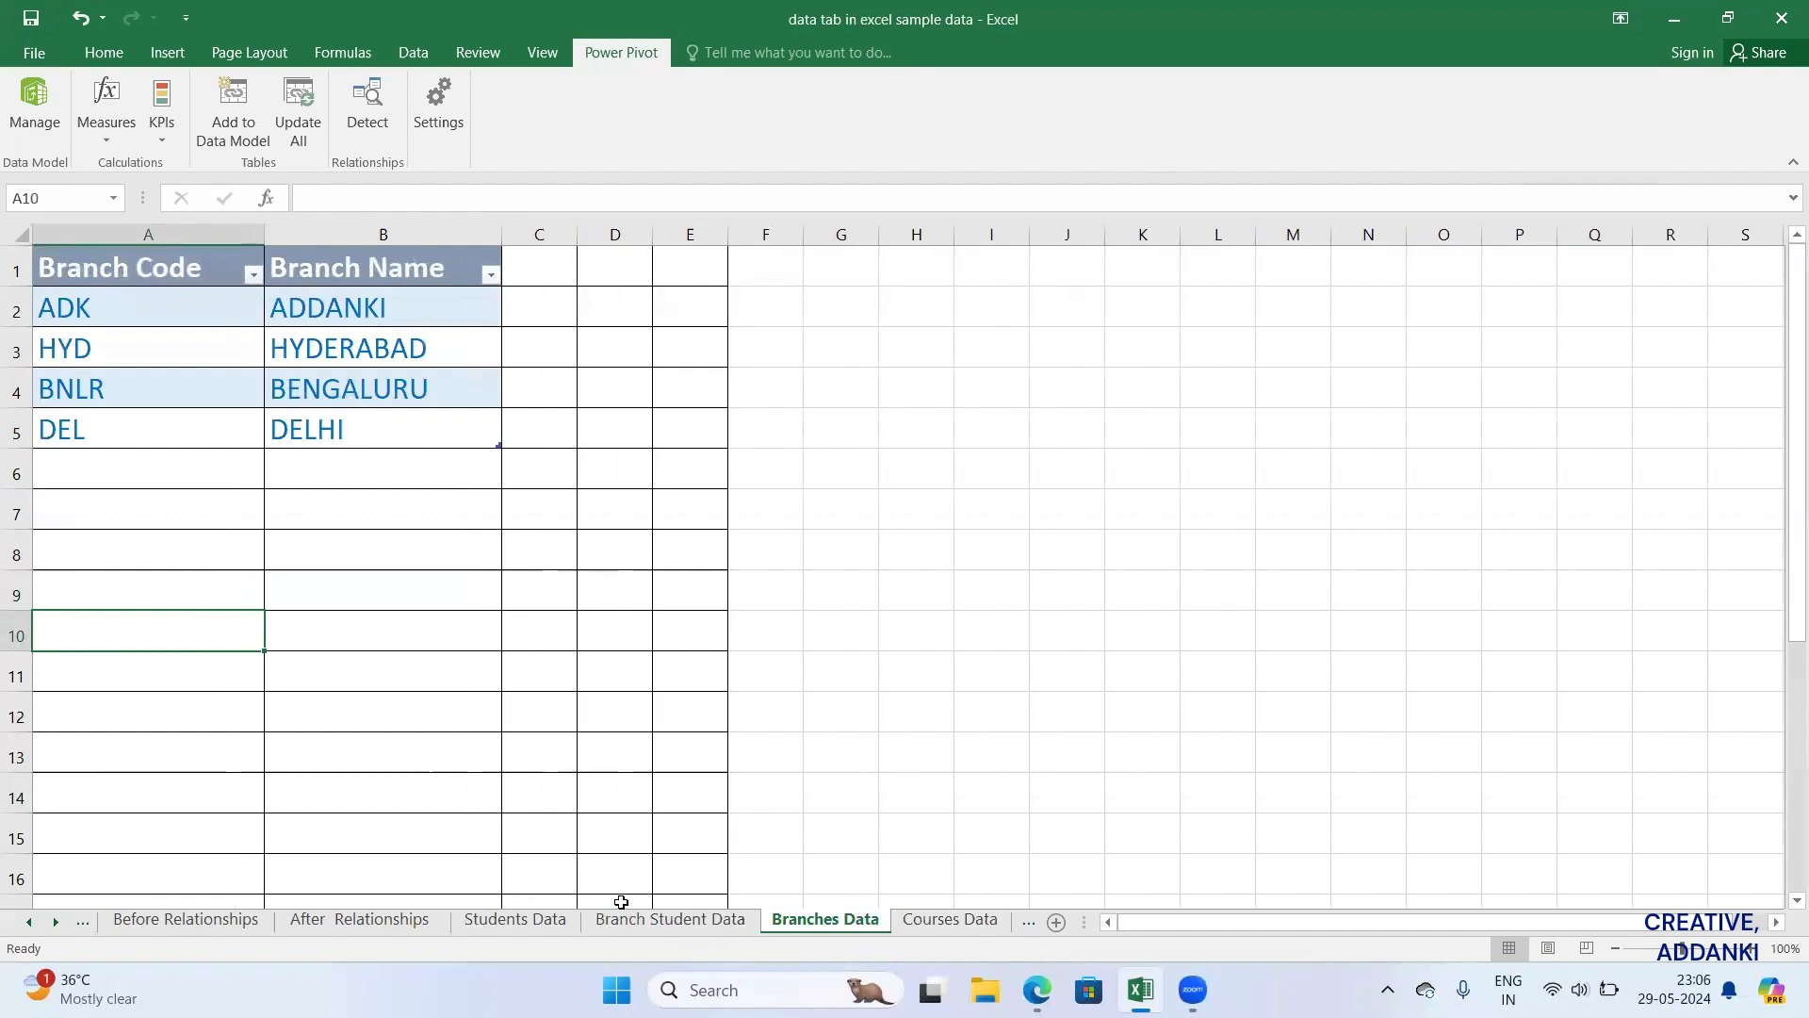
click(631, 928)
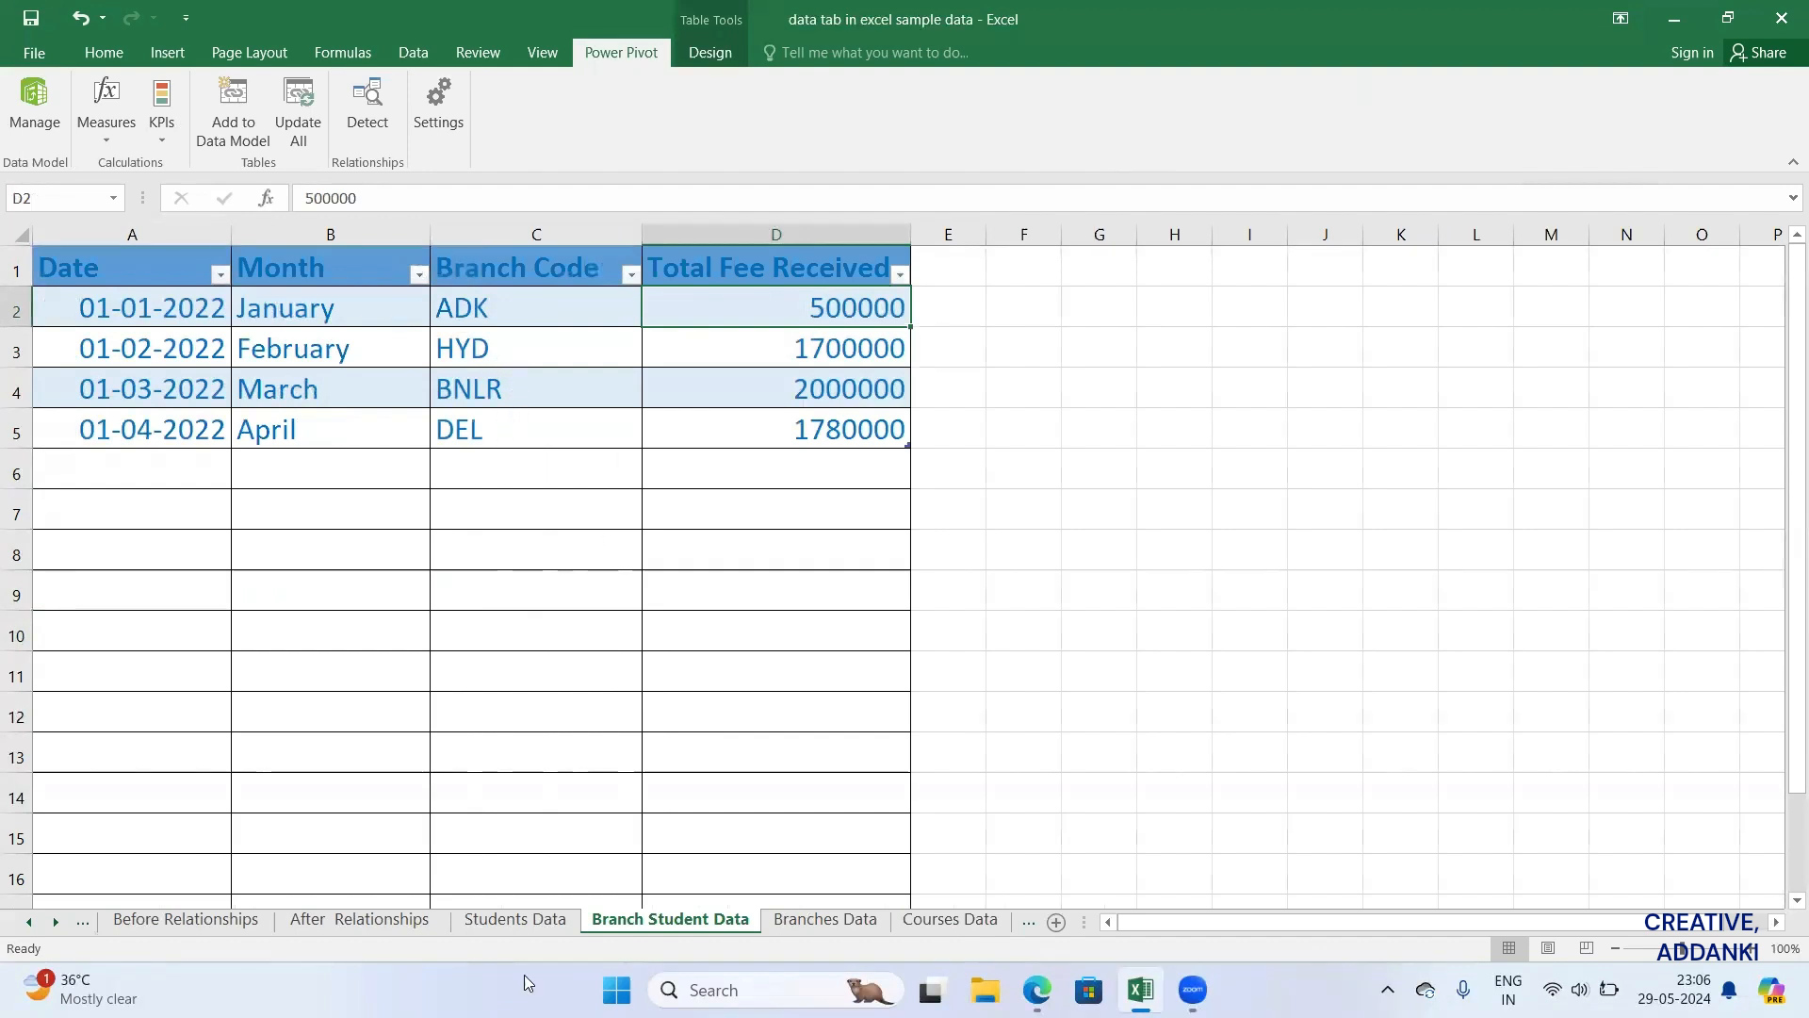
click(510, 924)
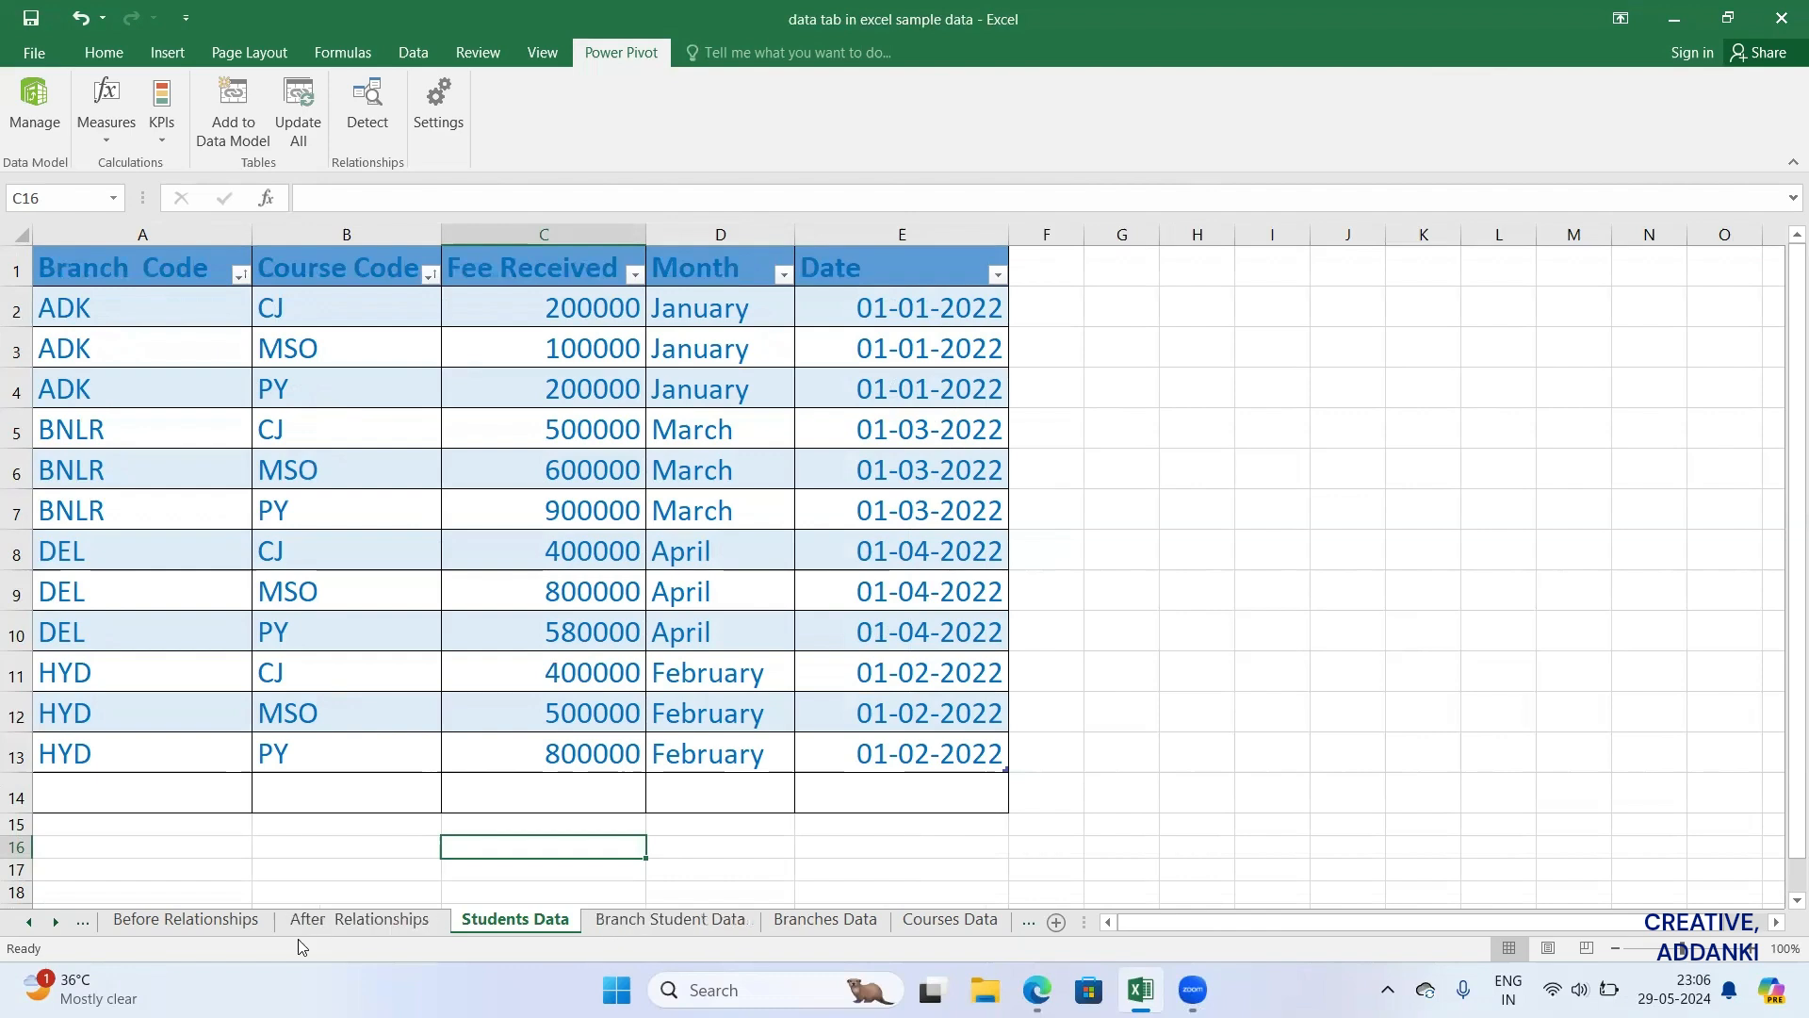
Step: Empty the PivotTable on the Before Relationships sheet by removing Branch Code, Course Name and Sum of Fee Received from its layout
click(184, 918)
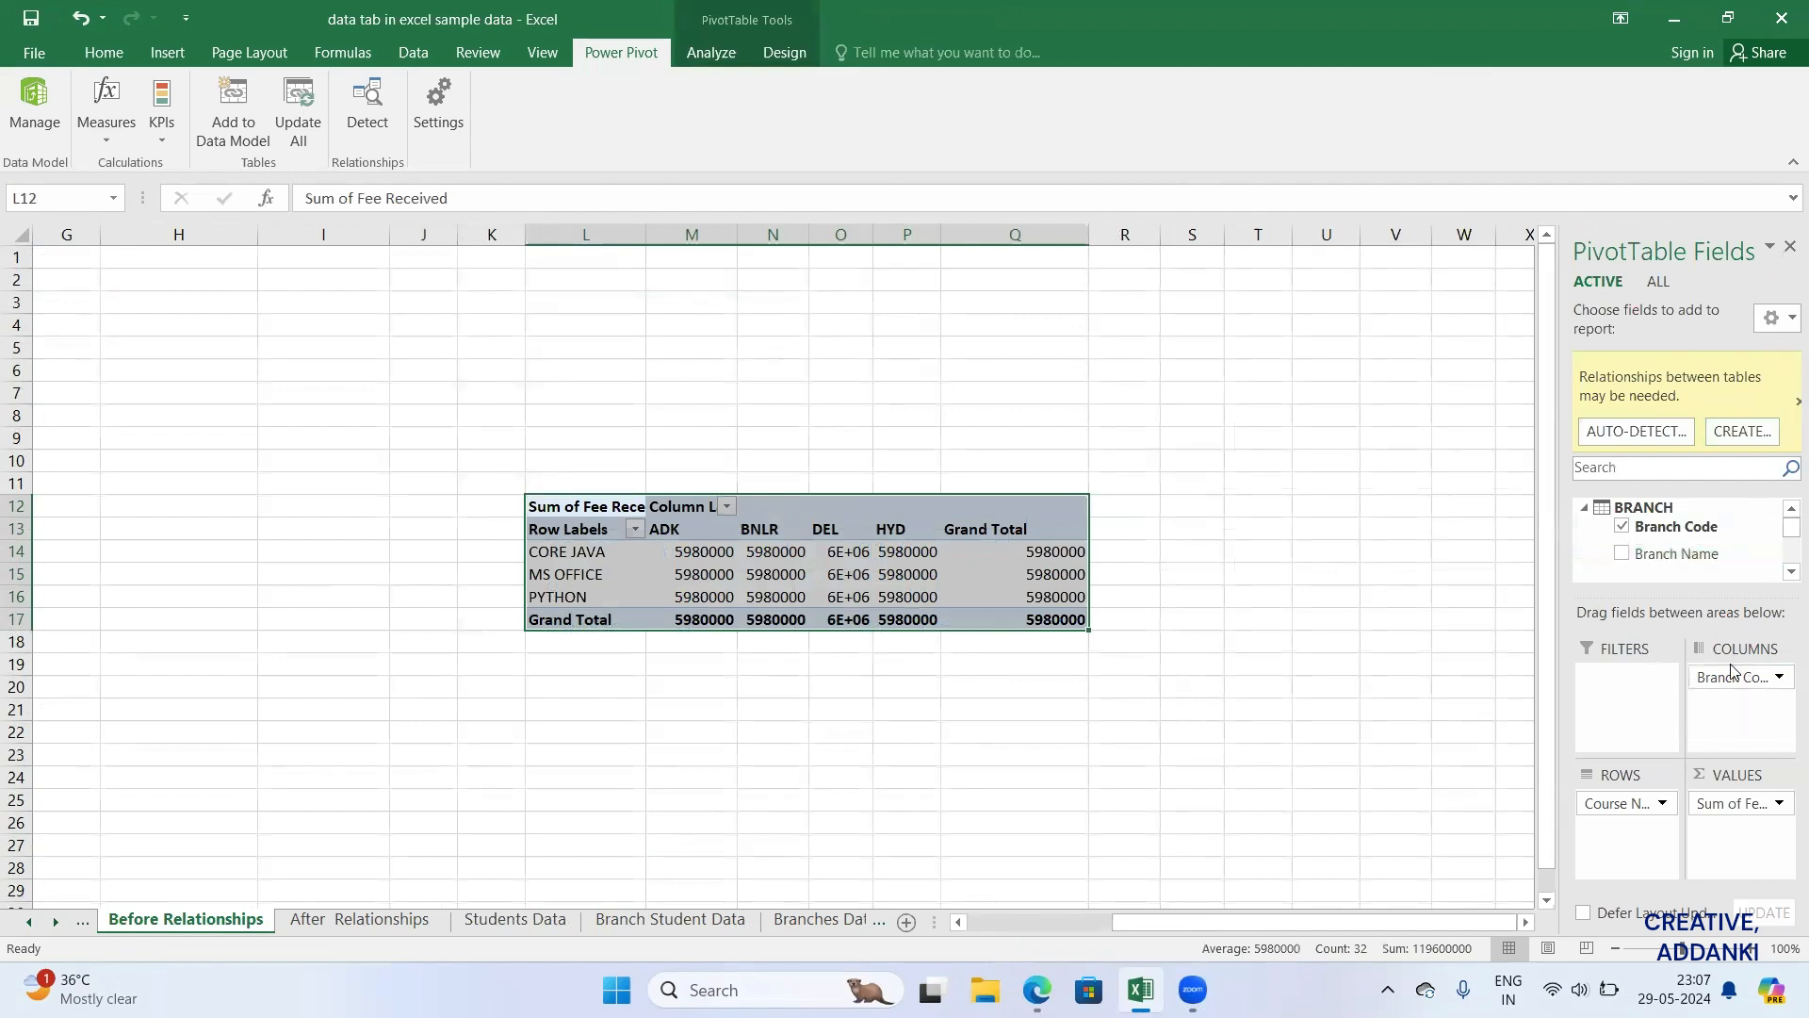
drag(1730, 678, 1445, 679)
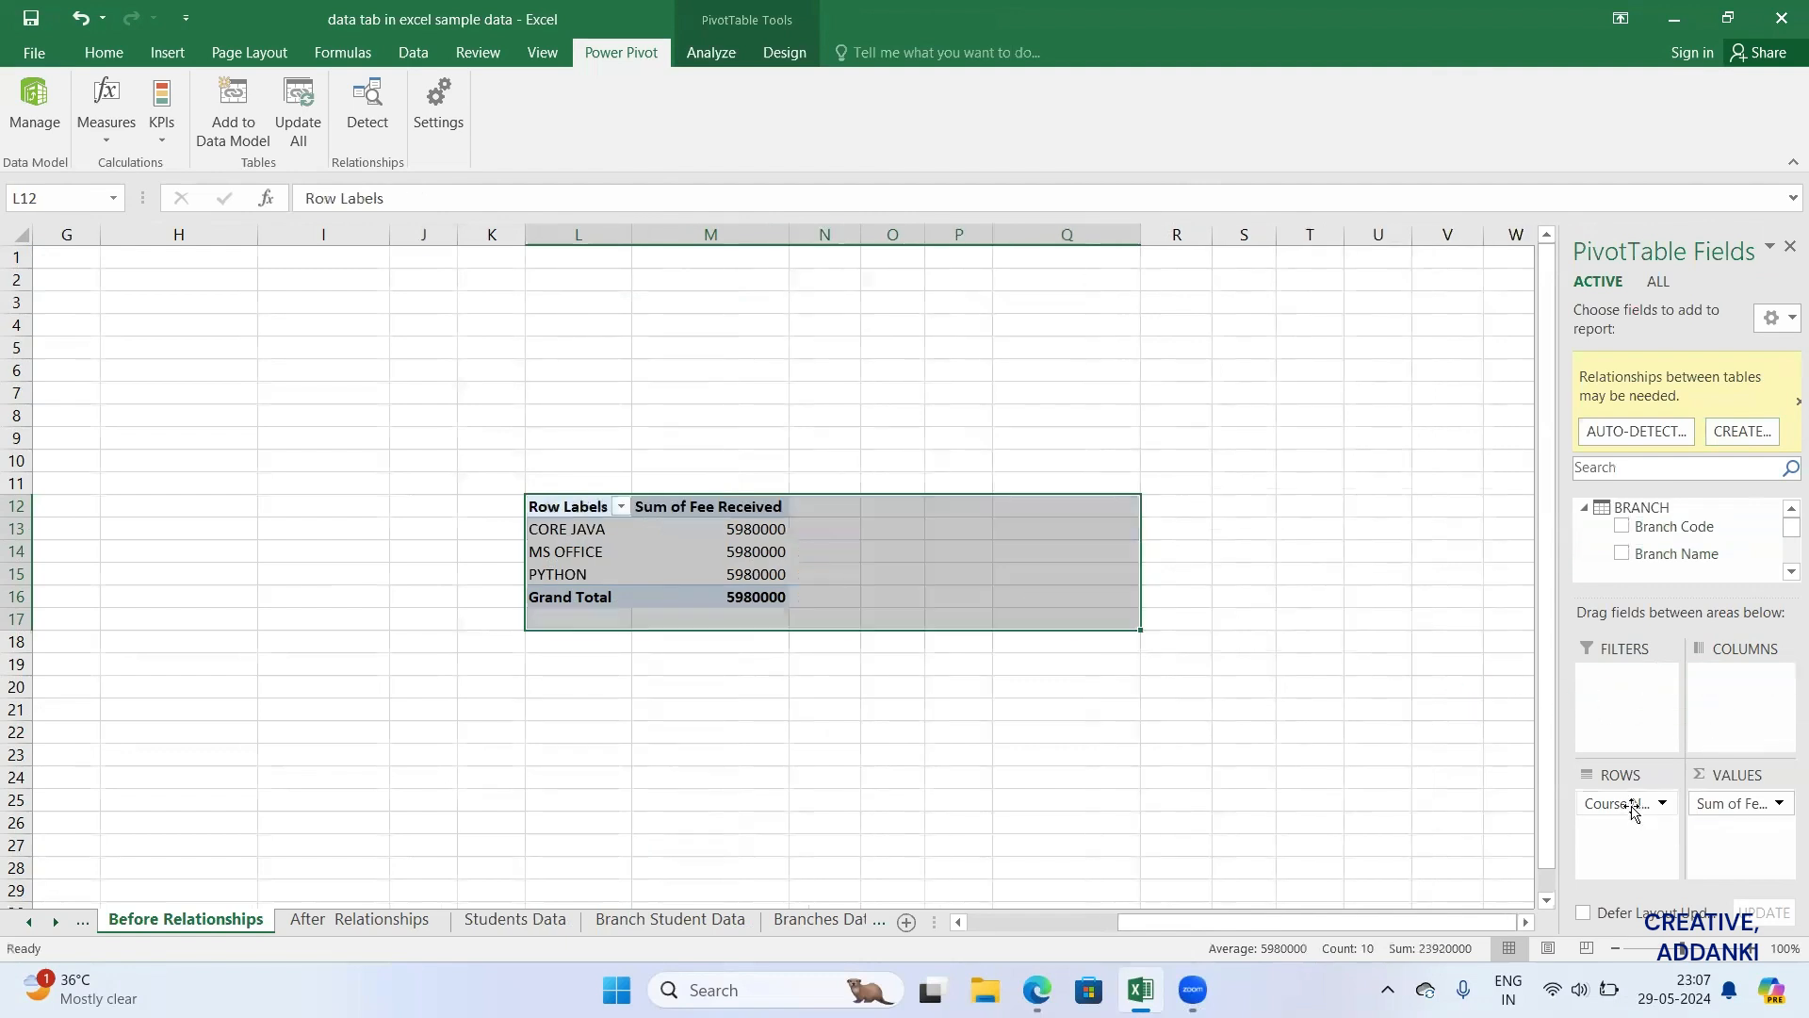
drag(1633, 806, 1371, 775)
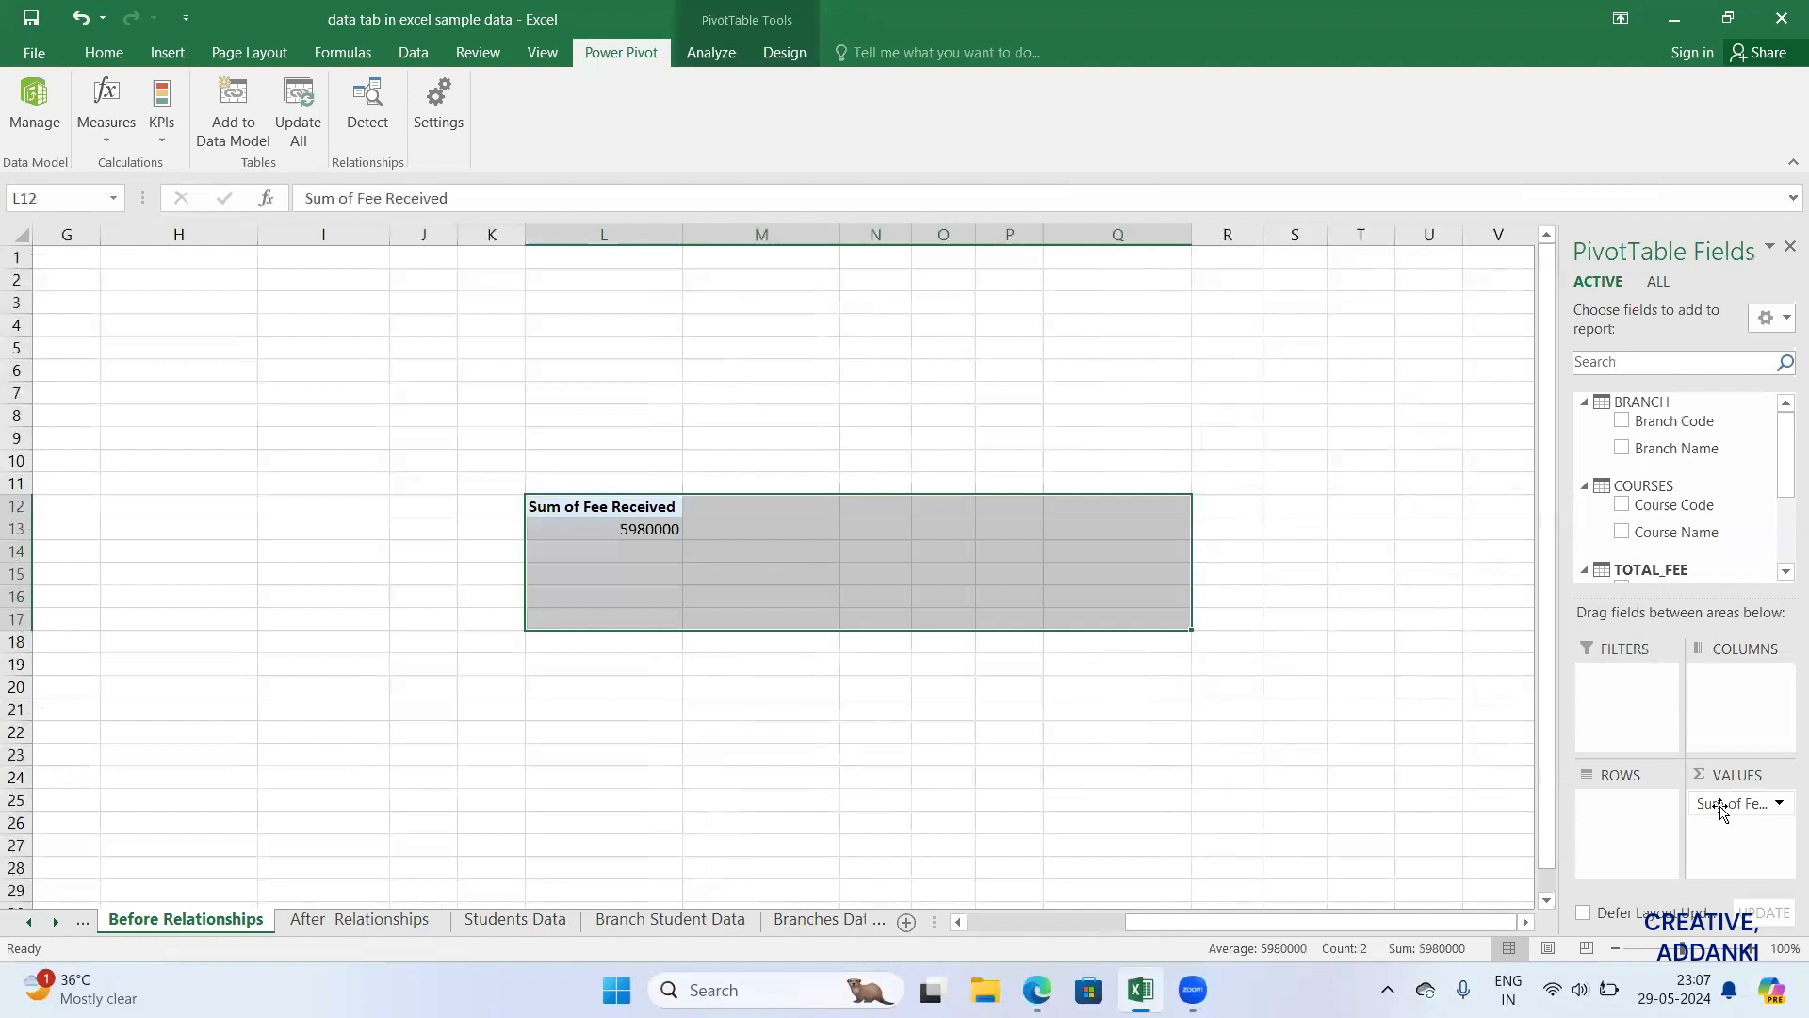
drag(1734, 803, 1354, 706)
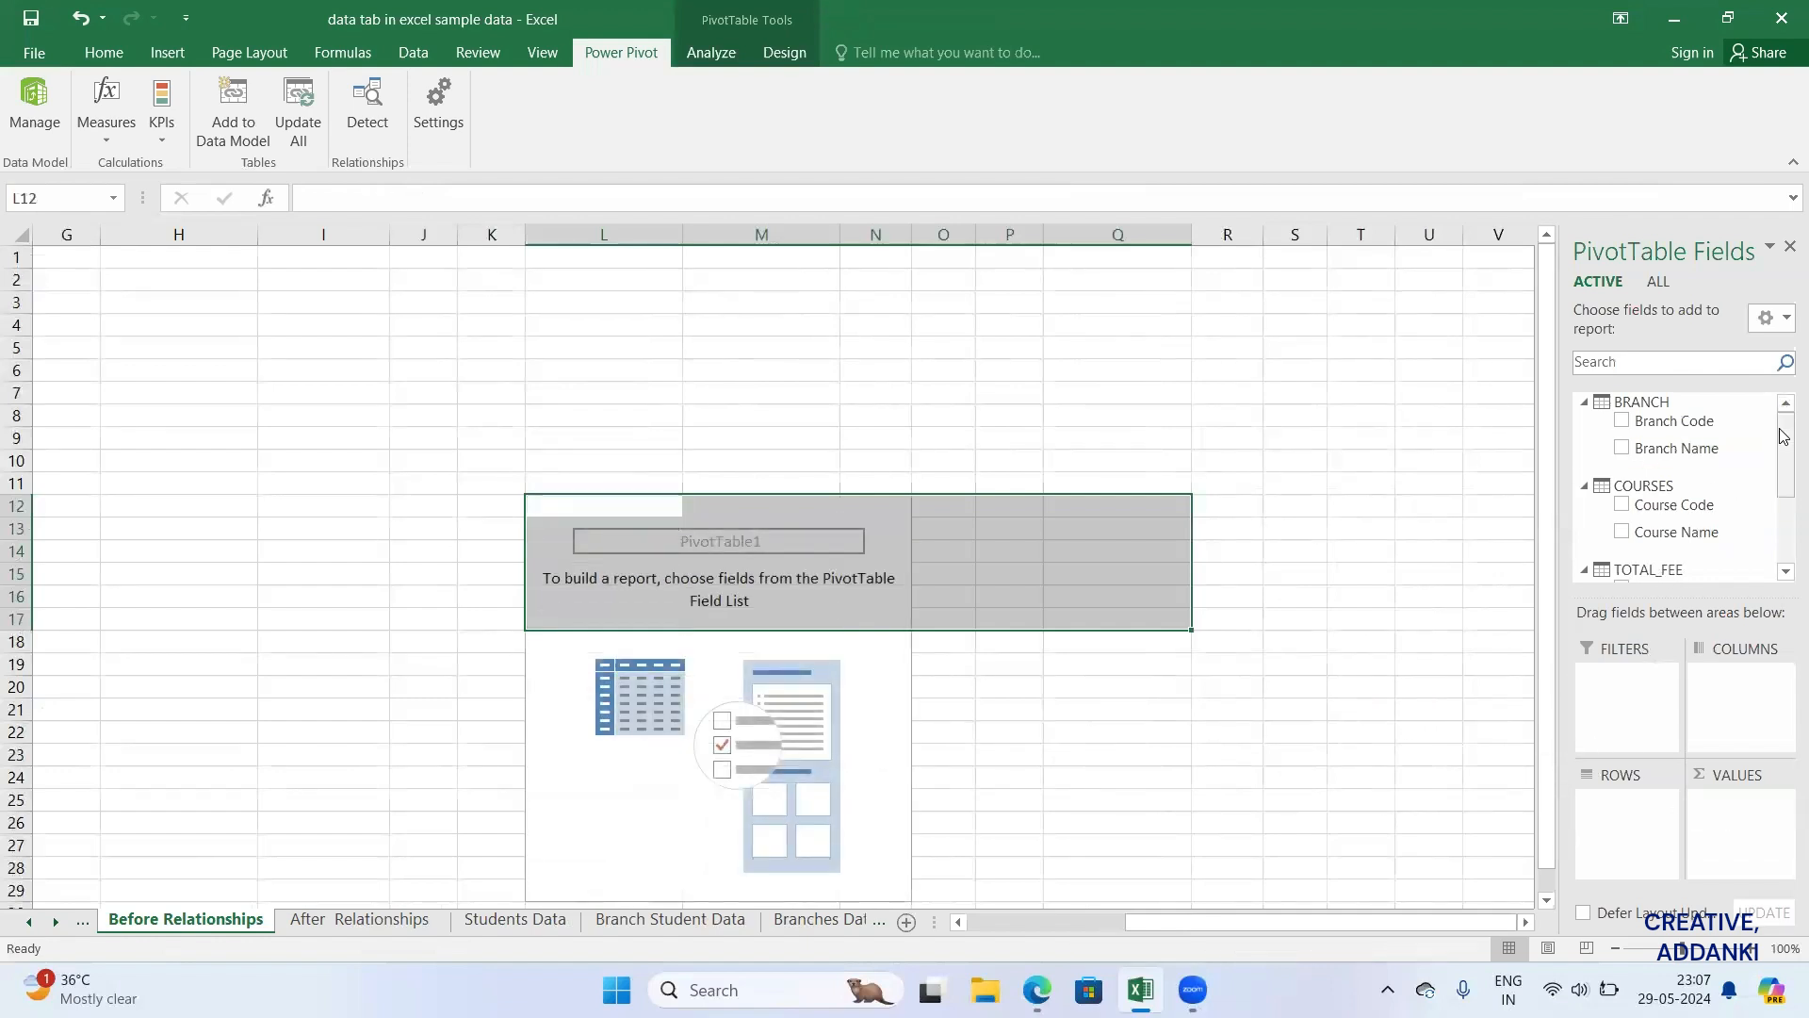
drag(1782, 436, 1782, 542)
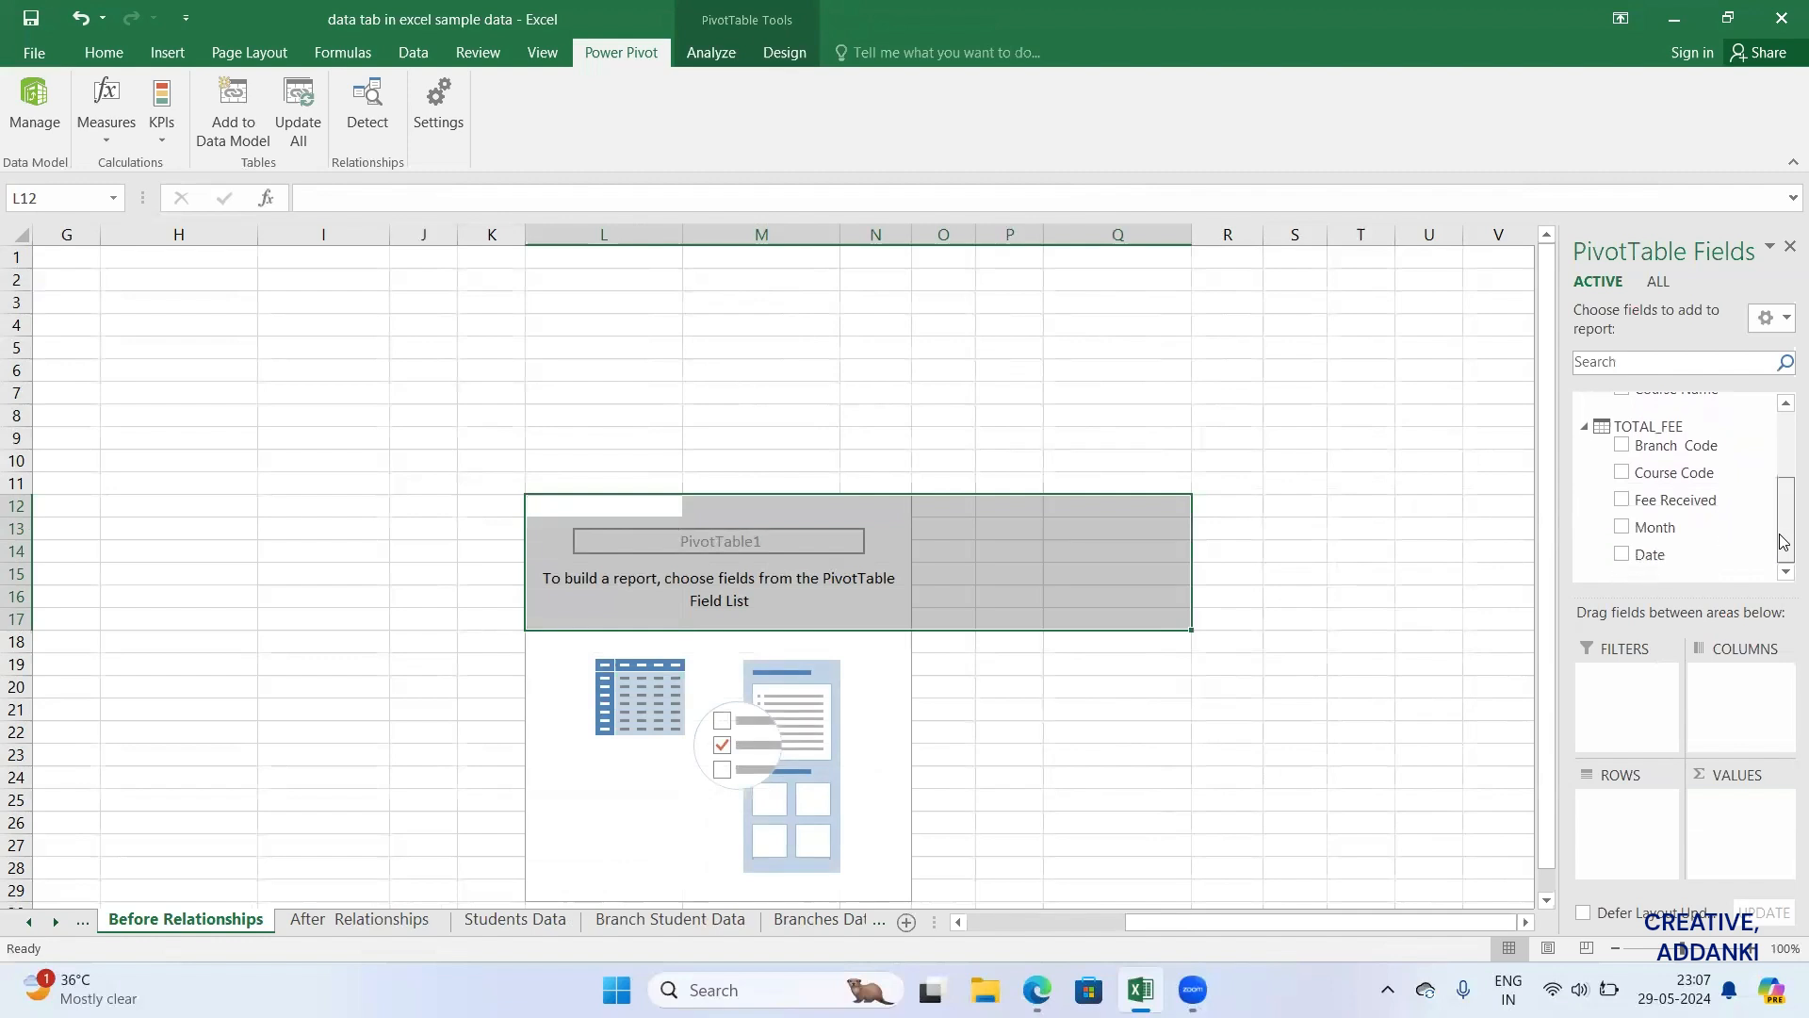
scroll(1674, 452, up, 5)
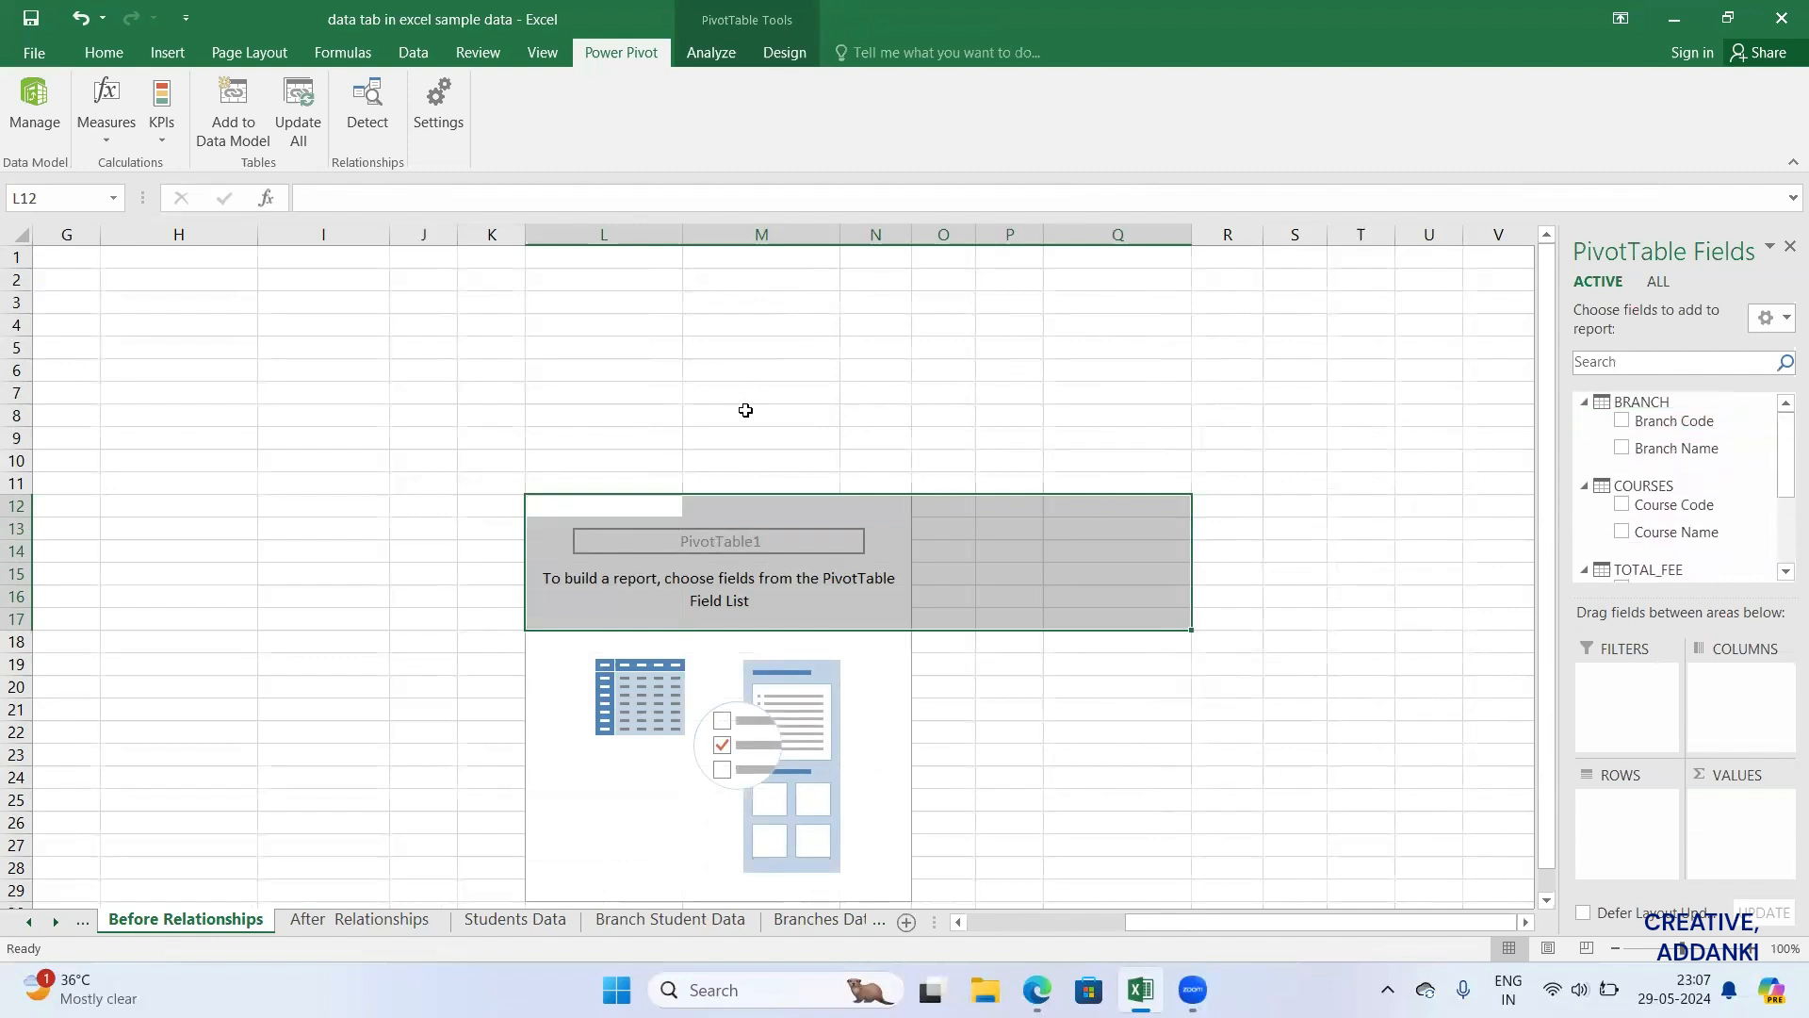
Step: Try to insert a PivotTable from this workbook's Data Model at cell K13 of the existing Before Relationships sheet
click(162, 53)
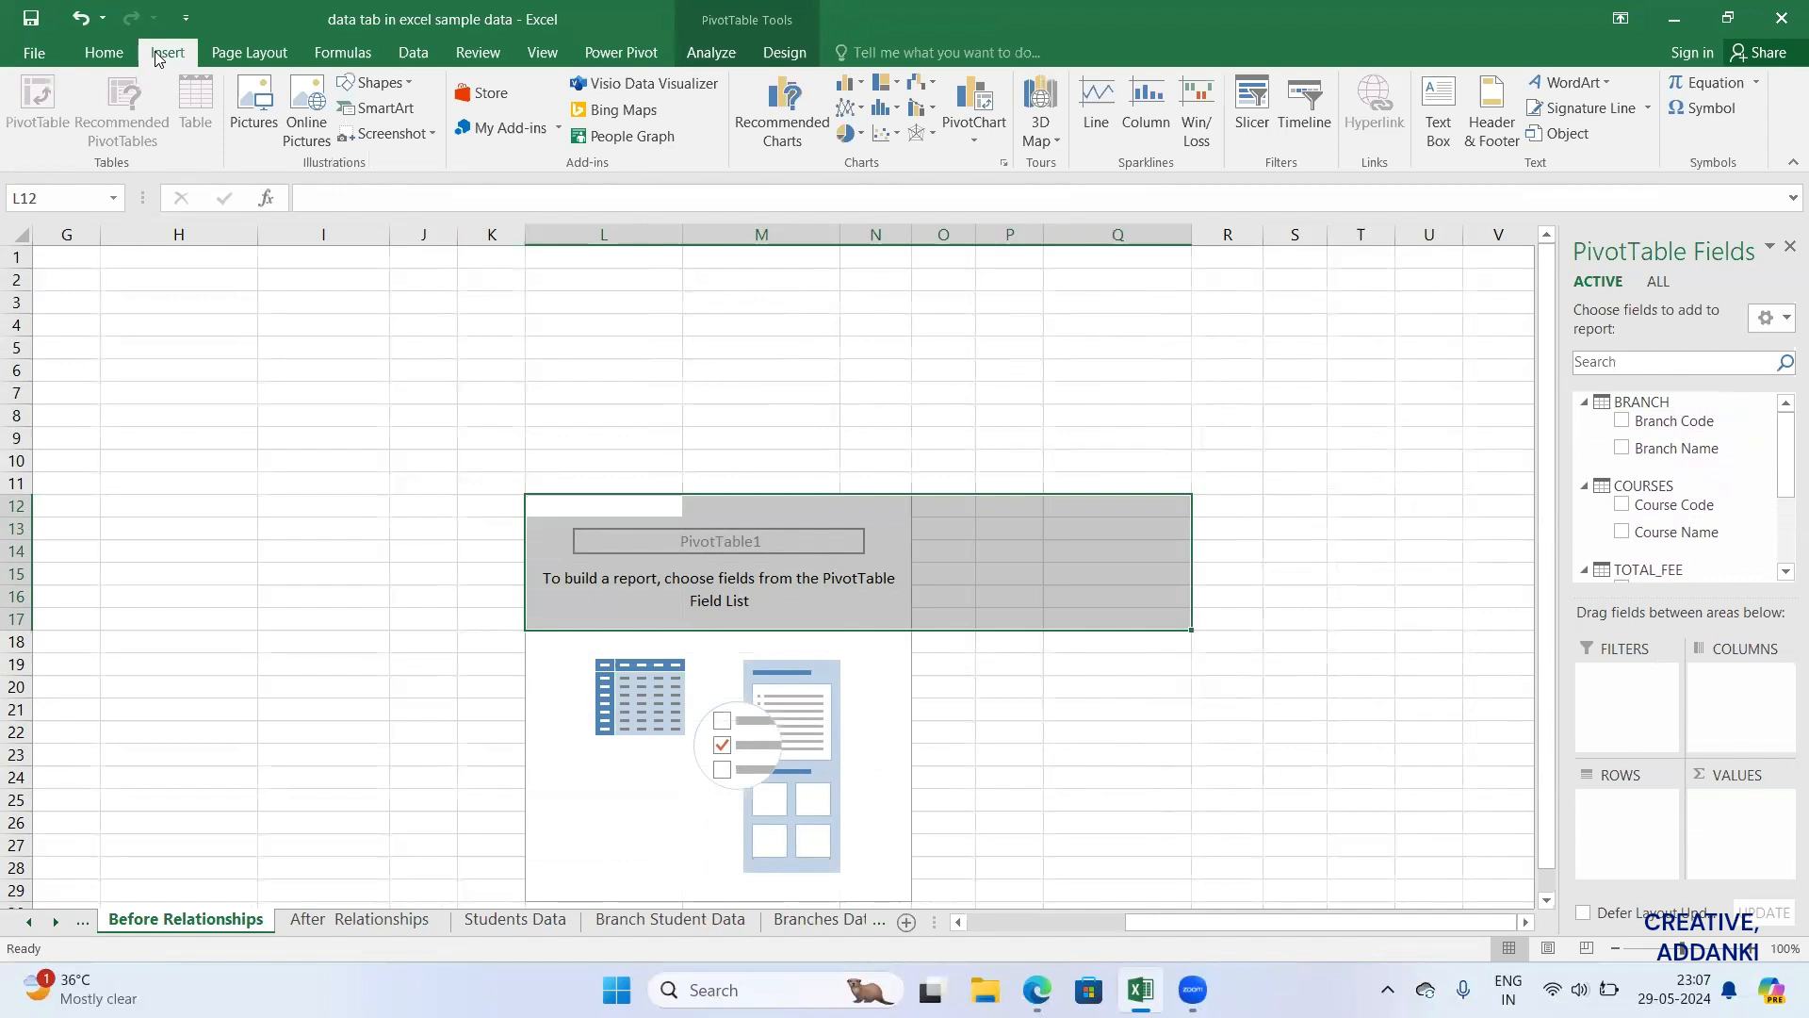
click(472, 521)
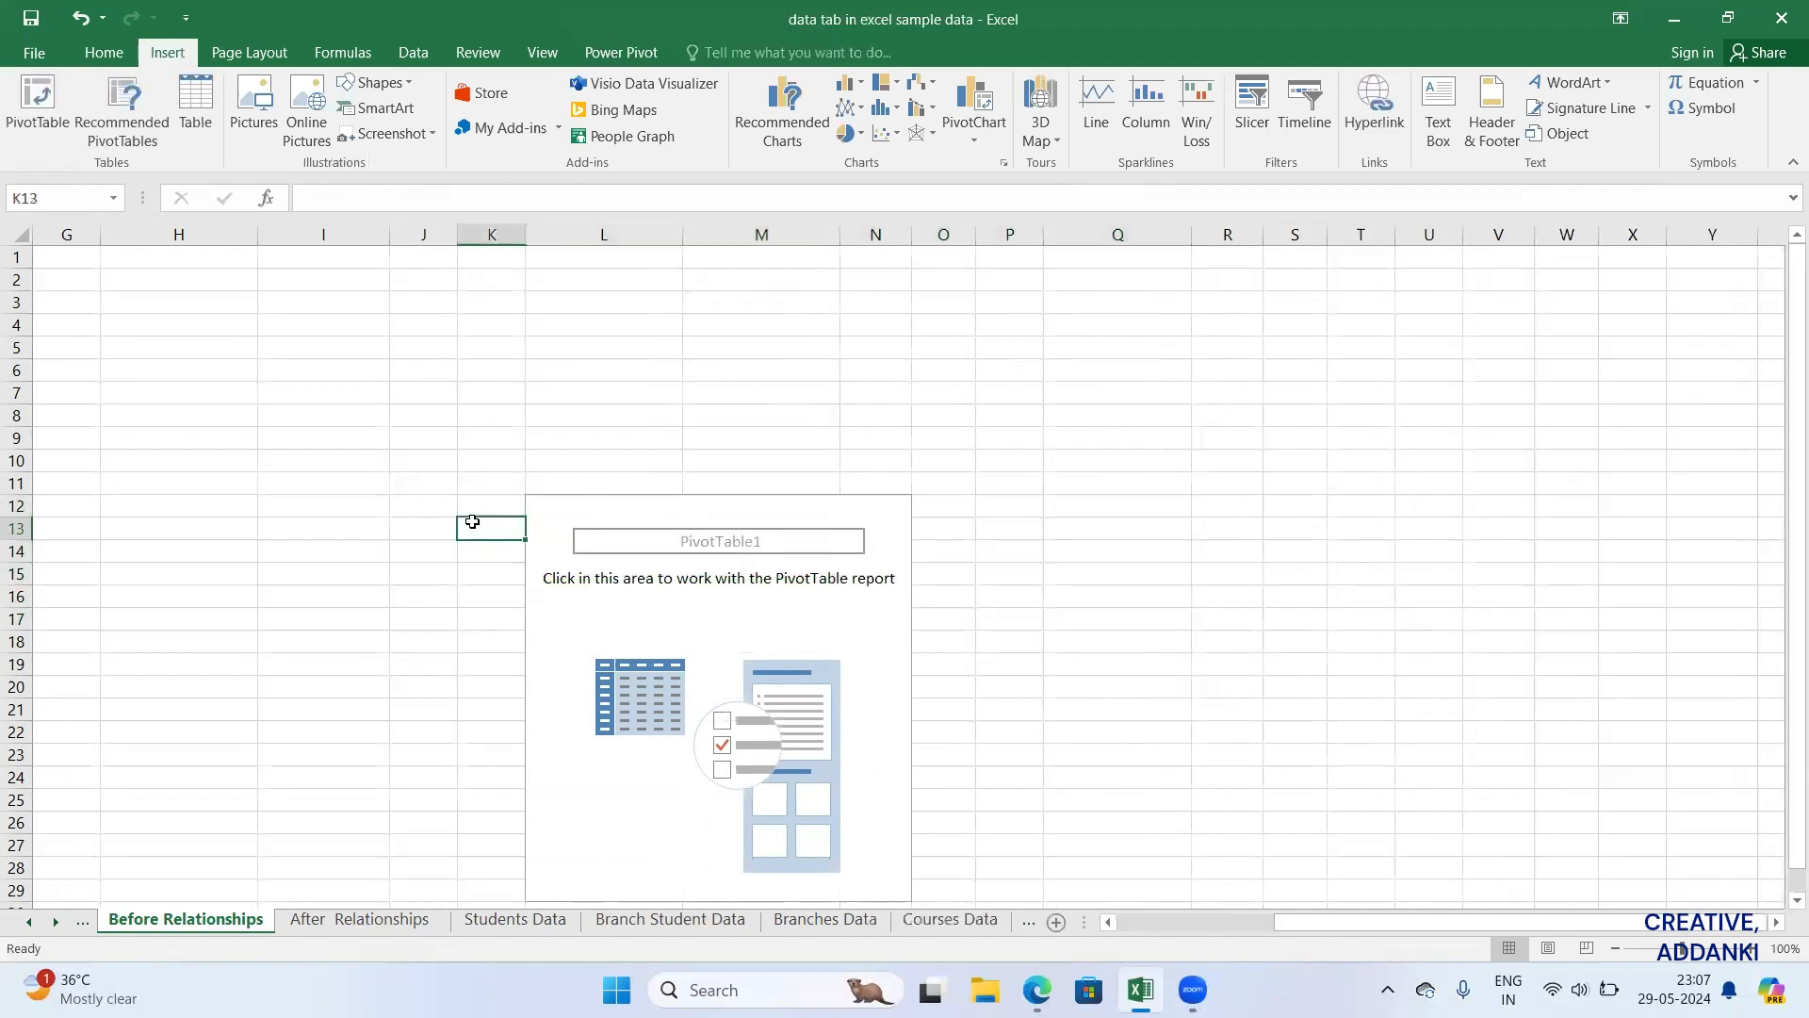
click(37, 109)
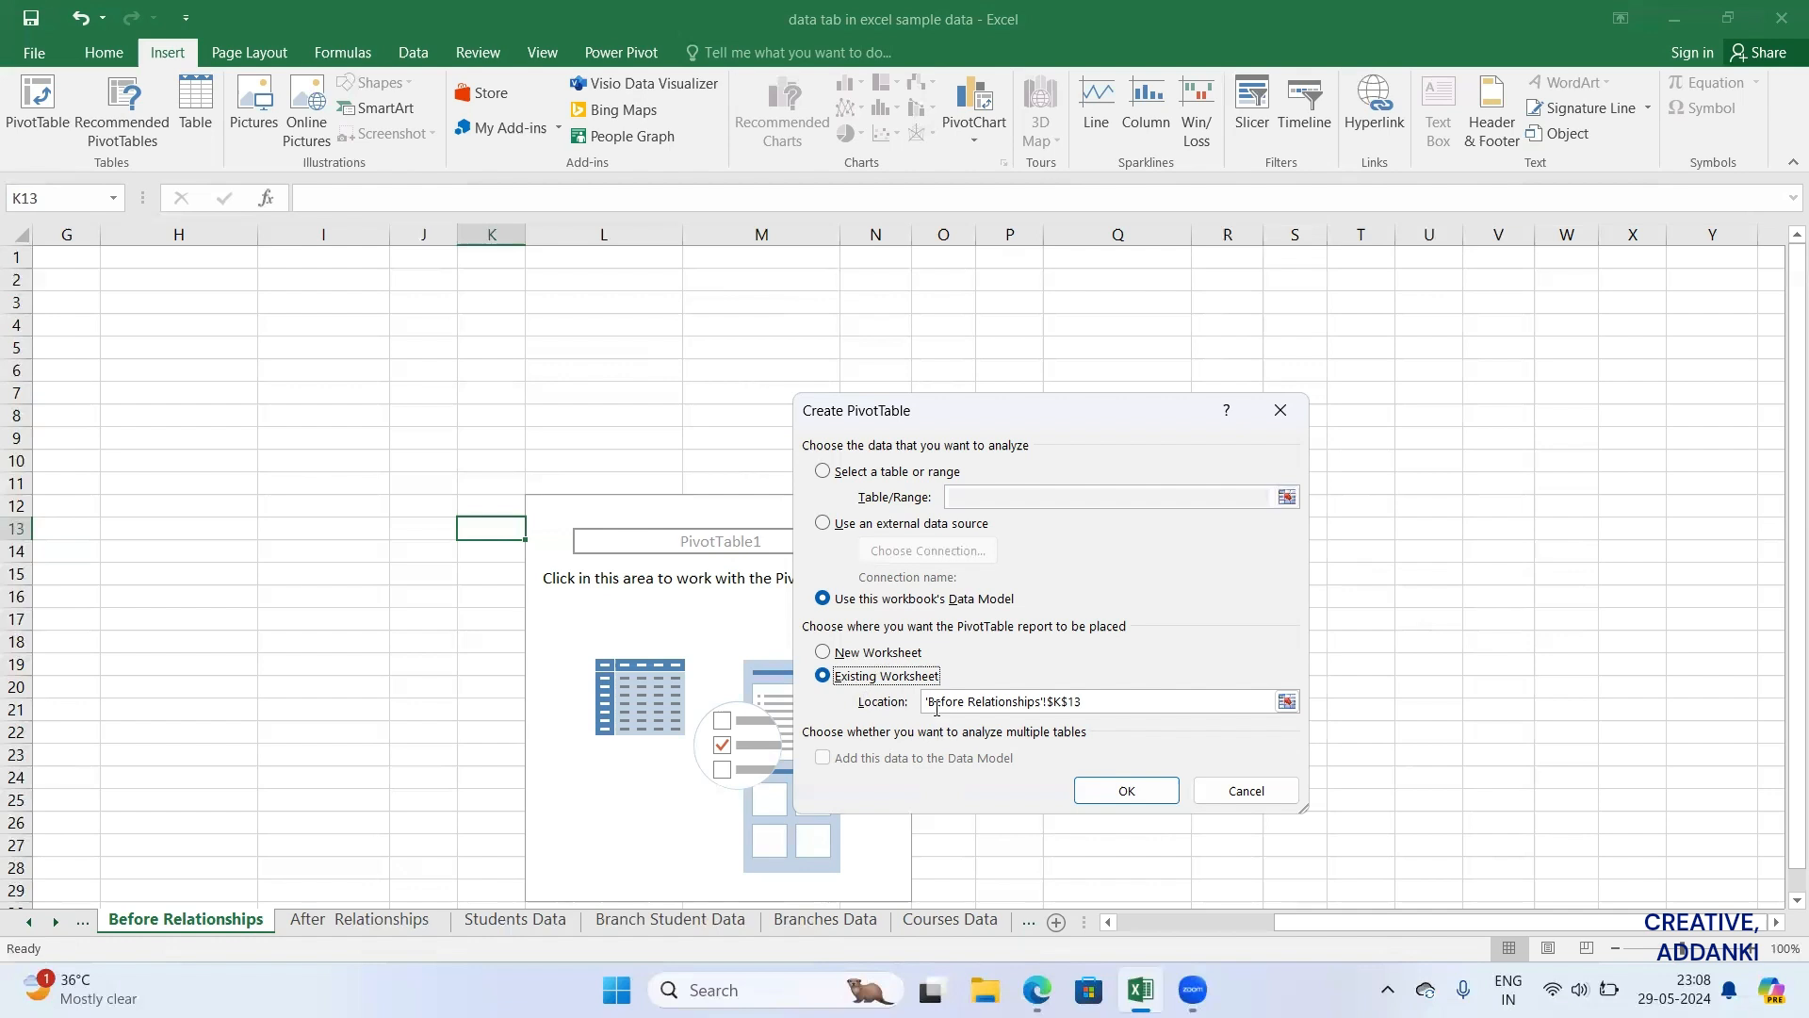
click(1096, 794)
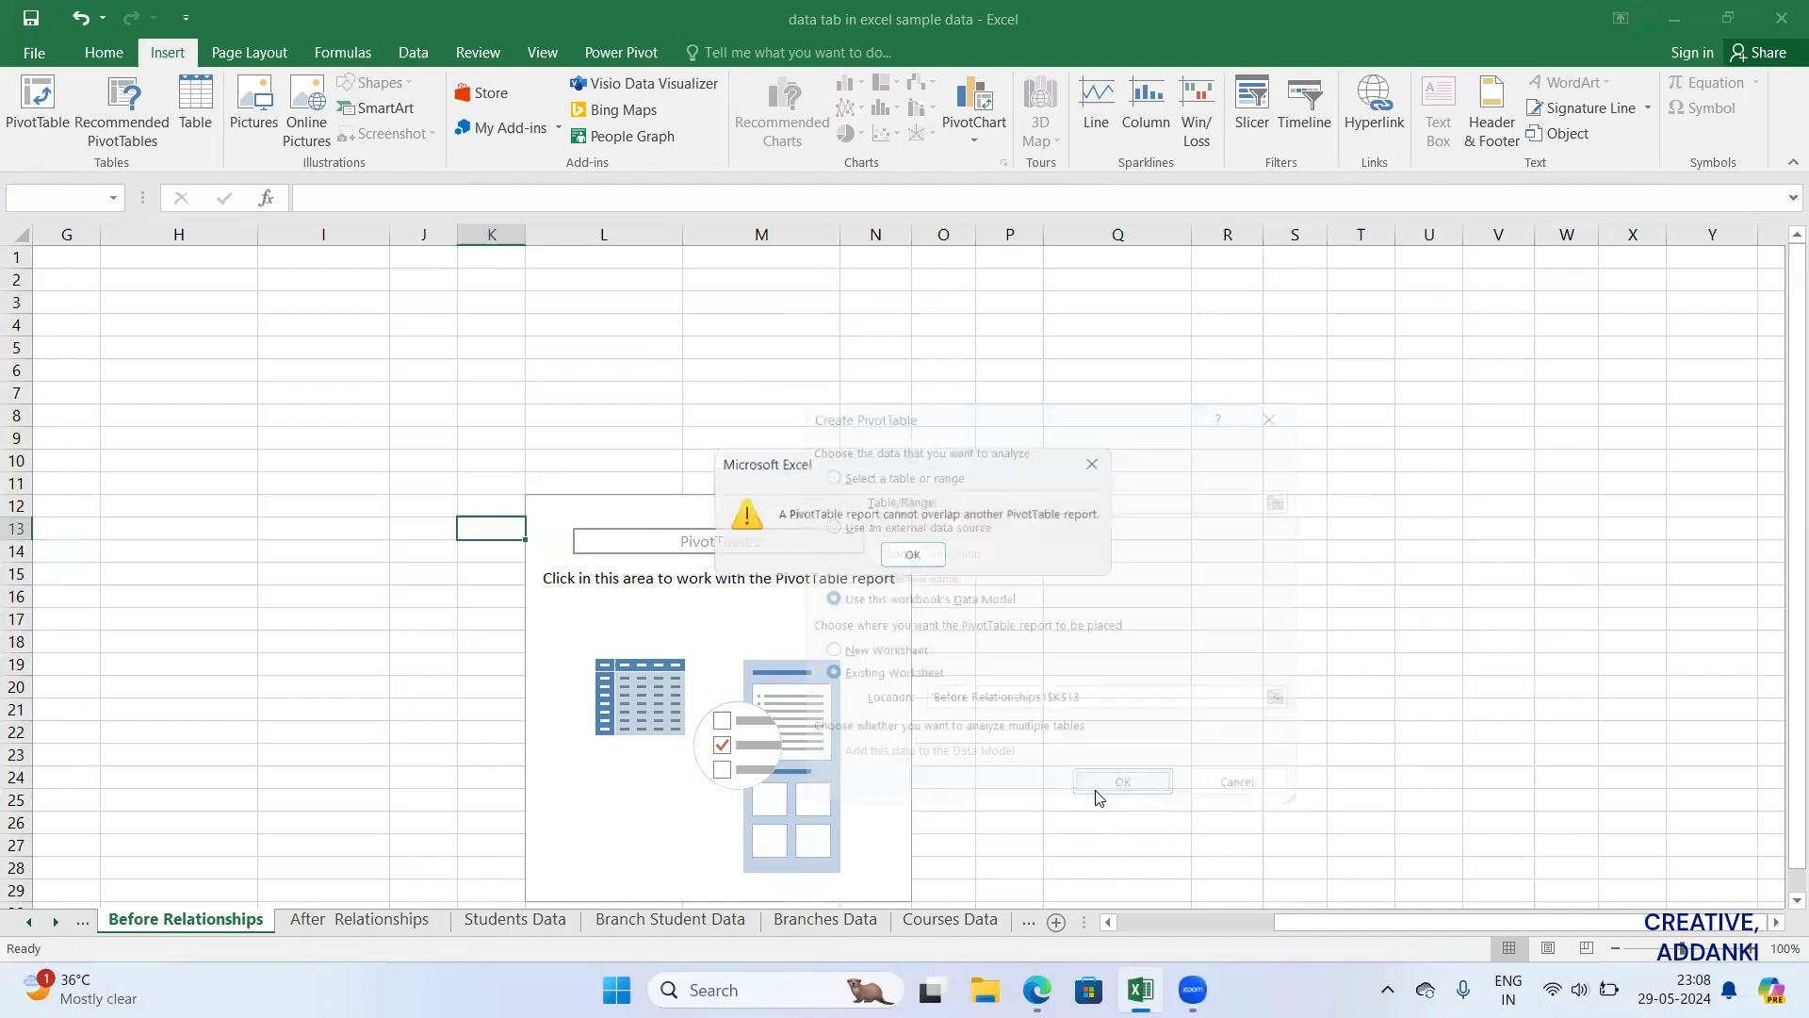
click(912, 557)
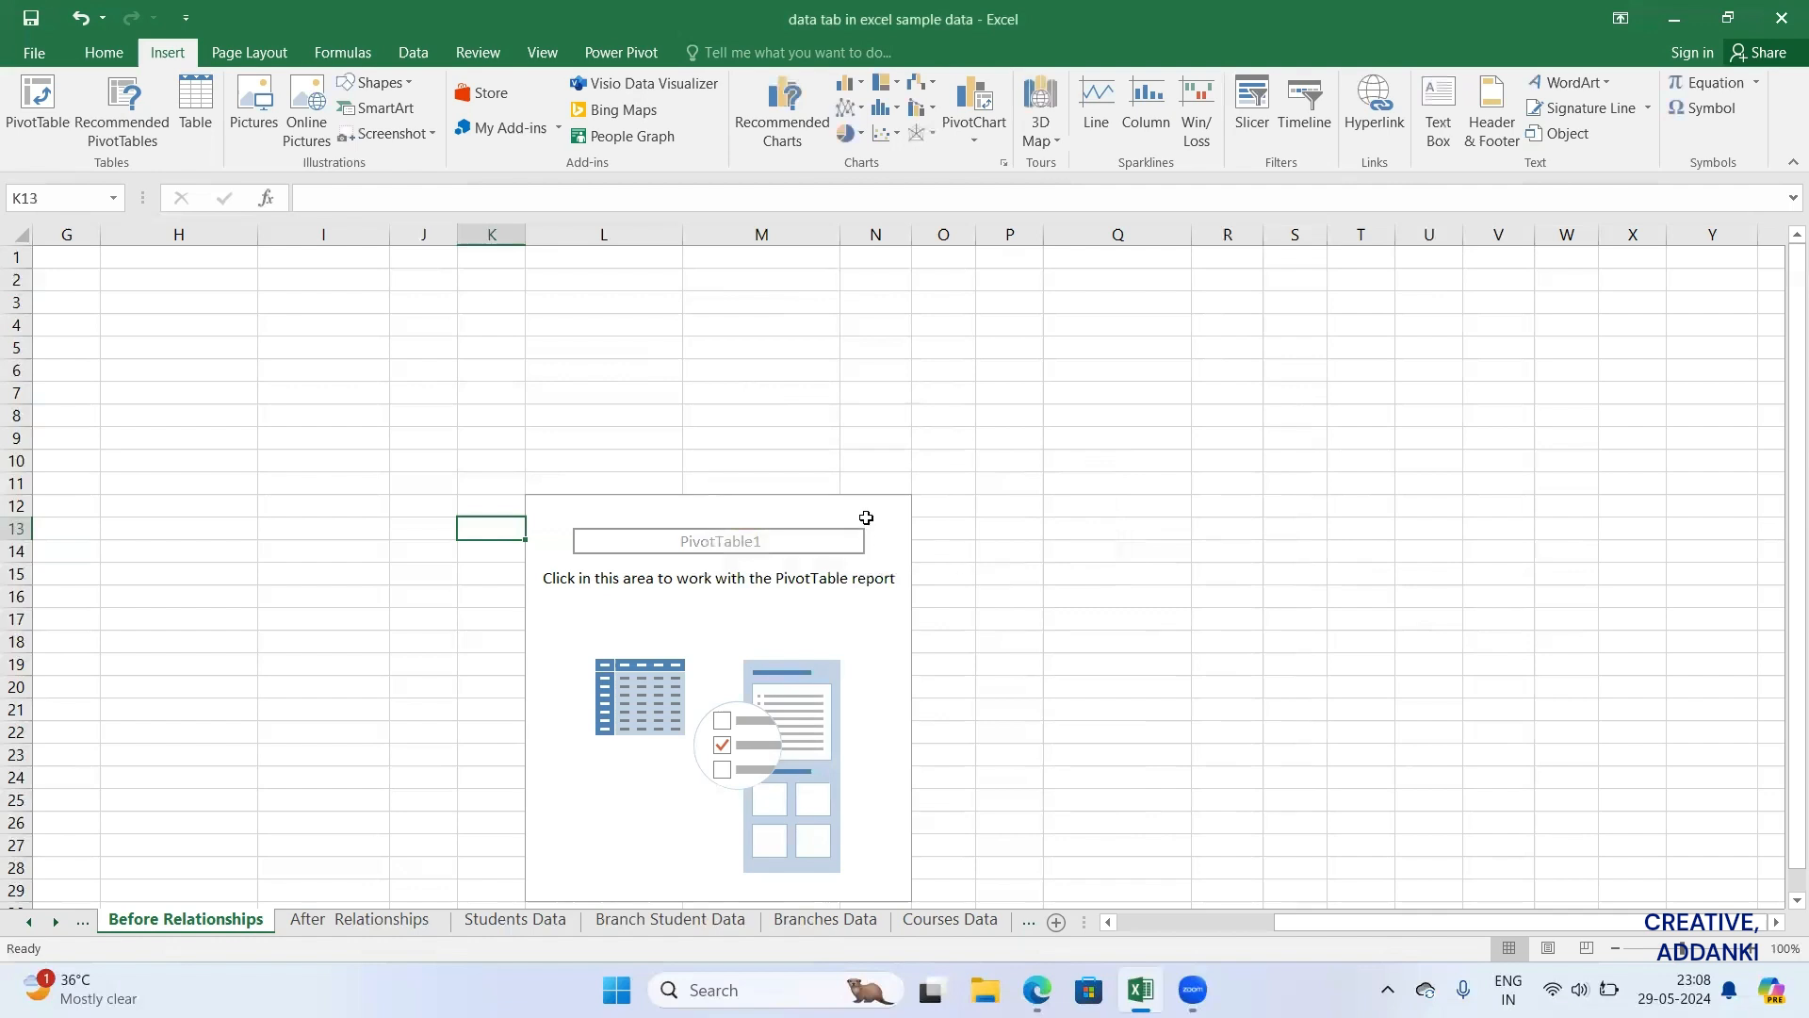
Step: Examine the empty PivotTable's available BRANCH, COURSES and TOTAL_FEE fields and compare them with the Branch Student Data, Branches Data and Courses Data sheets
click(865, 525)
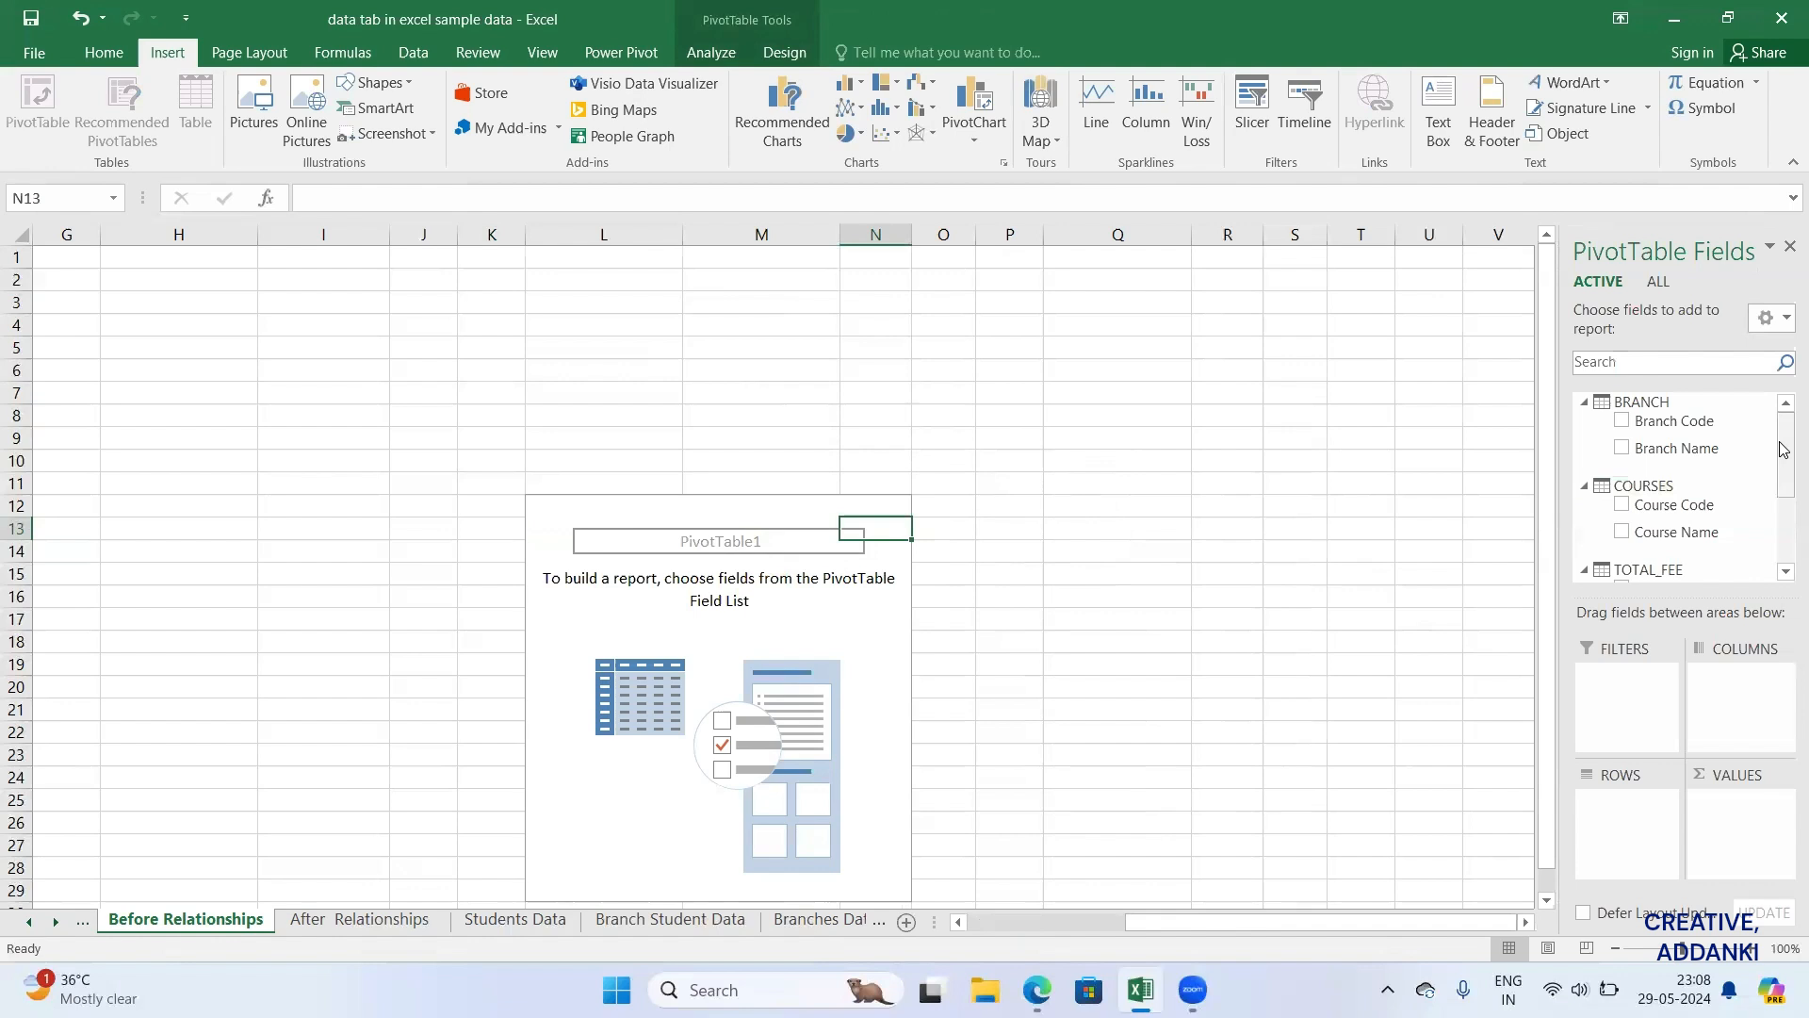
scroll(1782, 471, down, 1)
scroll(1781, 472, down, 3)
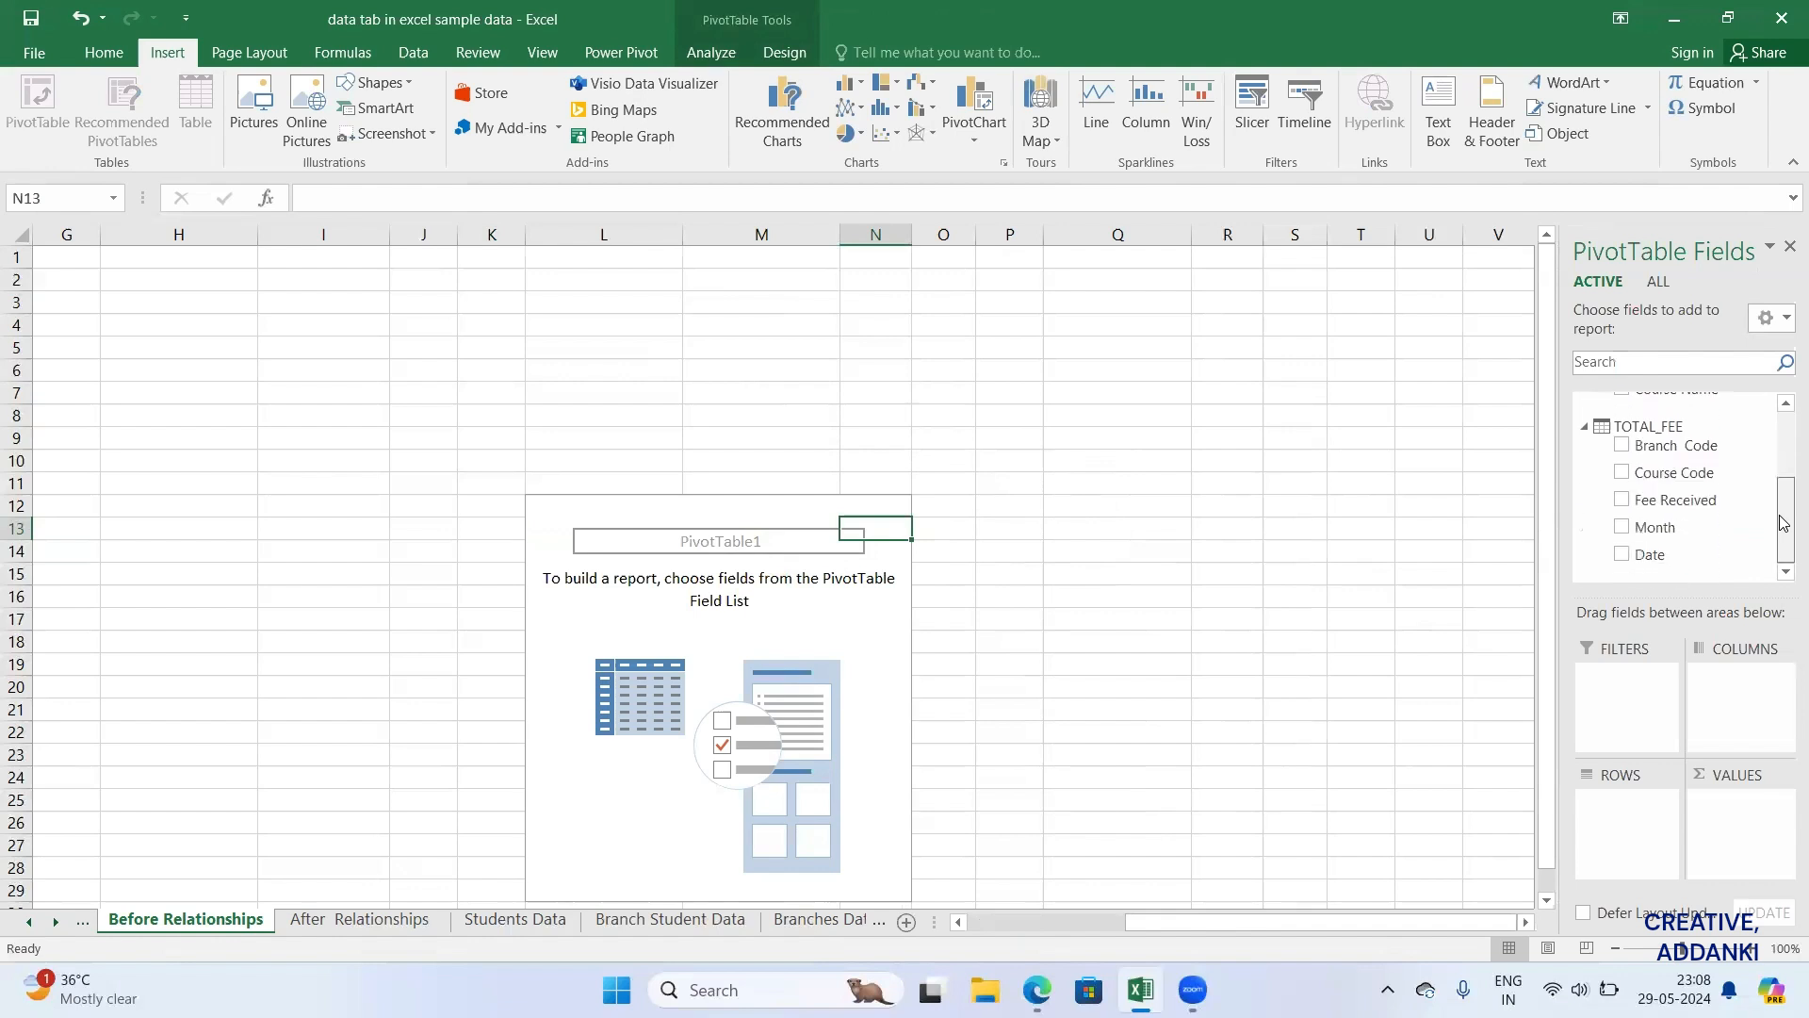
scroll(1782, 467, up, 4)
mouse_move(1782, 462)
mouse_down()
mouse_move(1782, 427)
mouse_move(1782, 533)
mouse_move(1771, 435)
mouse_up()
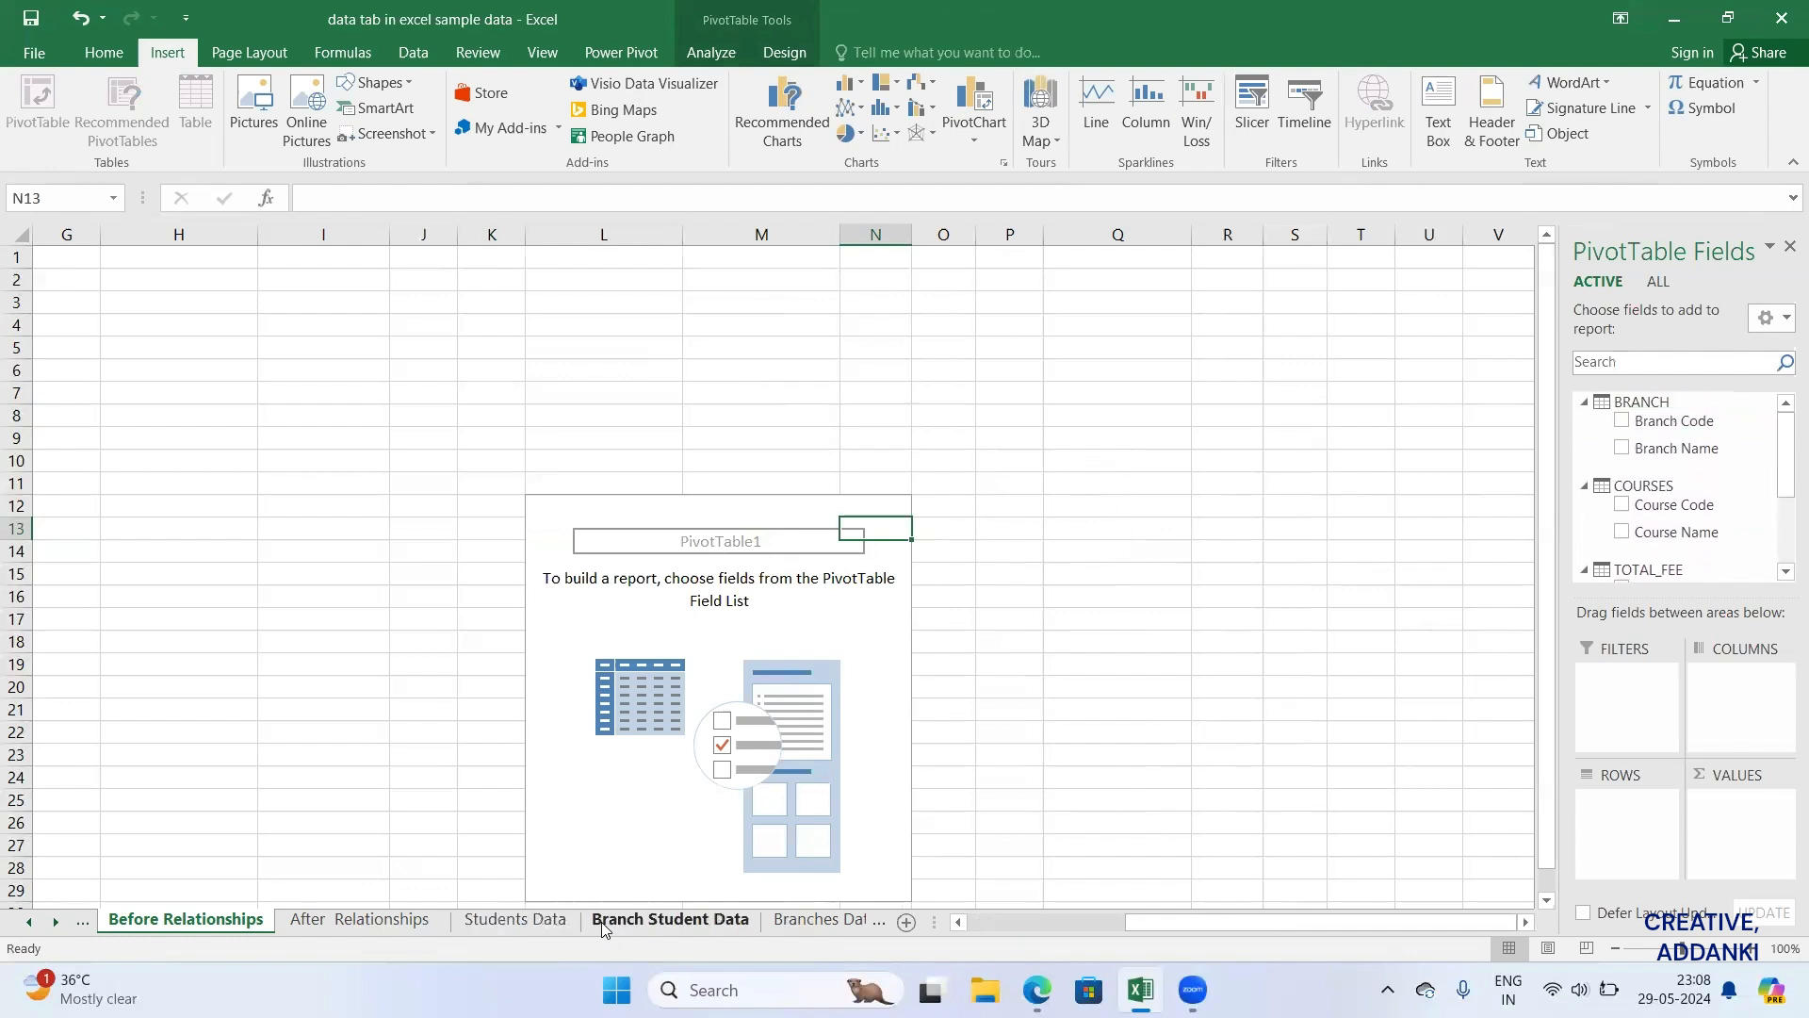
click(638, 927)
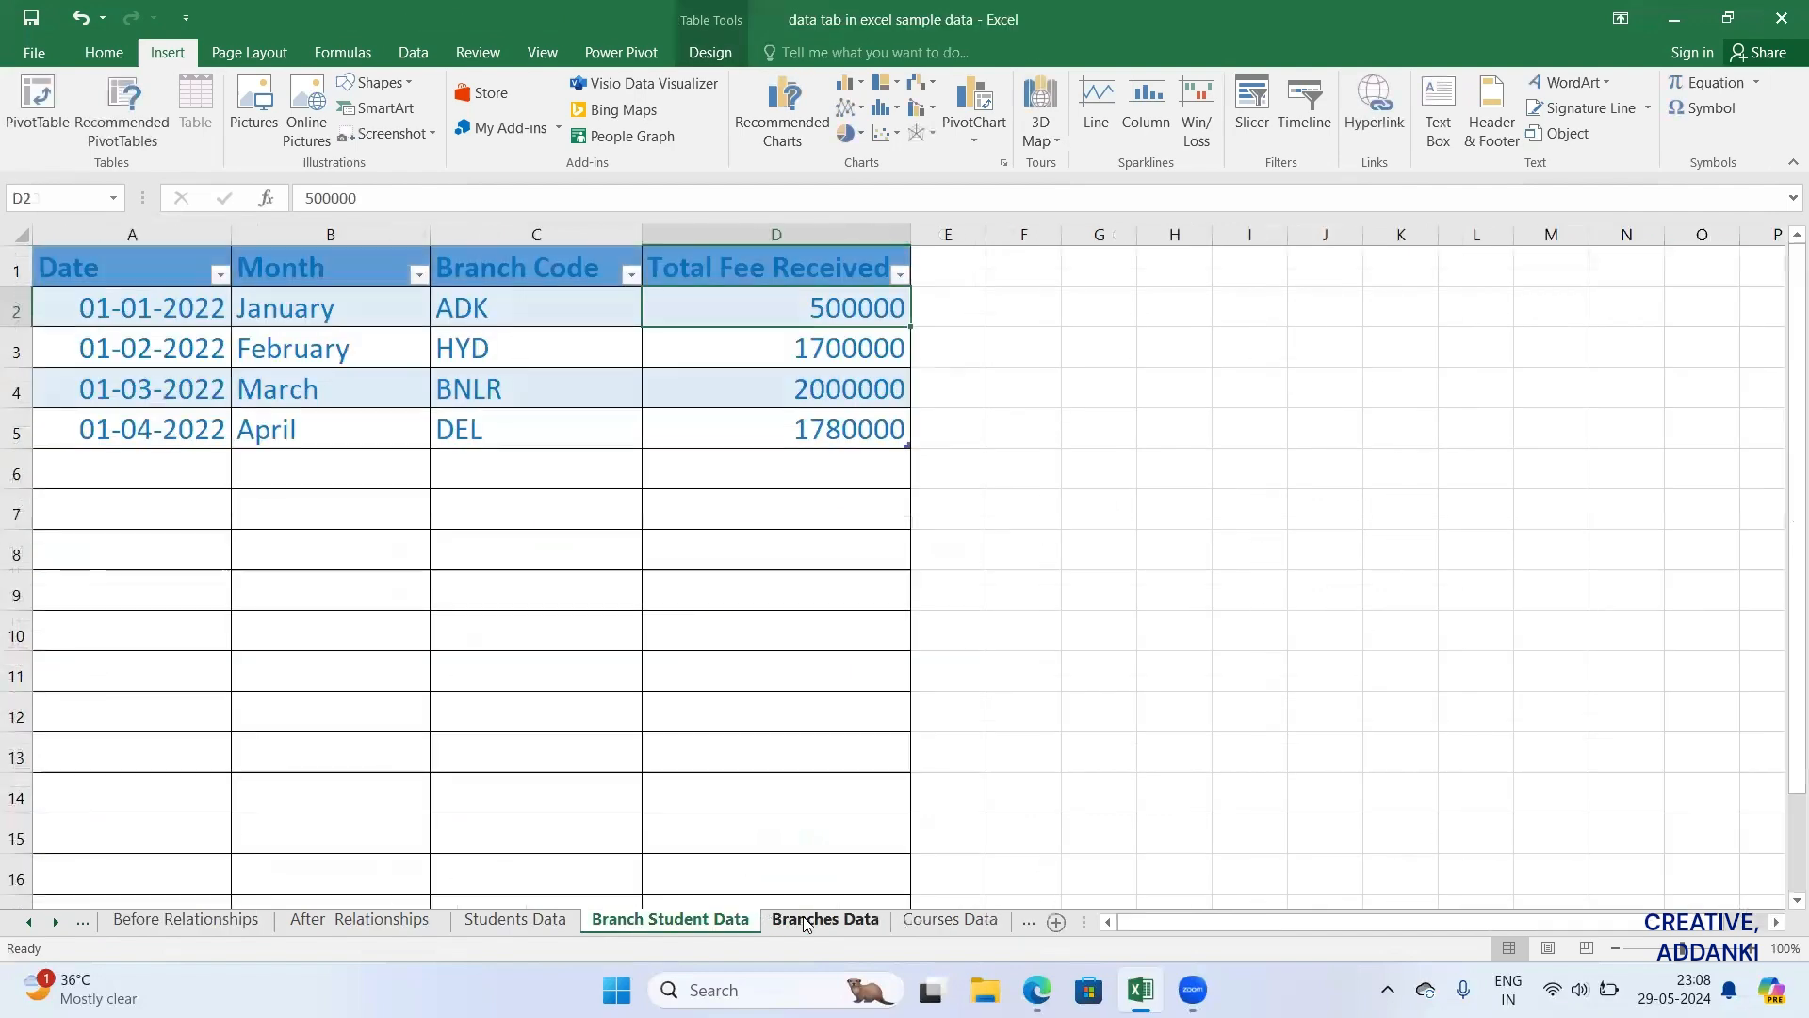
click(808, 923)
click(948, 919)
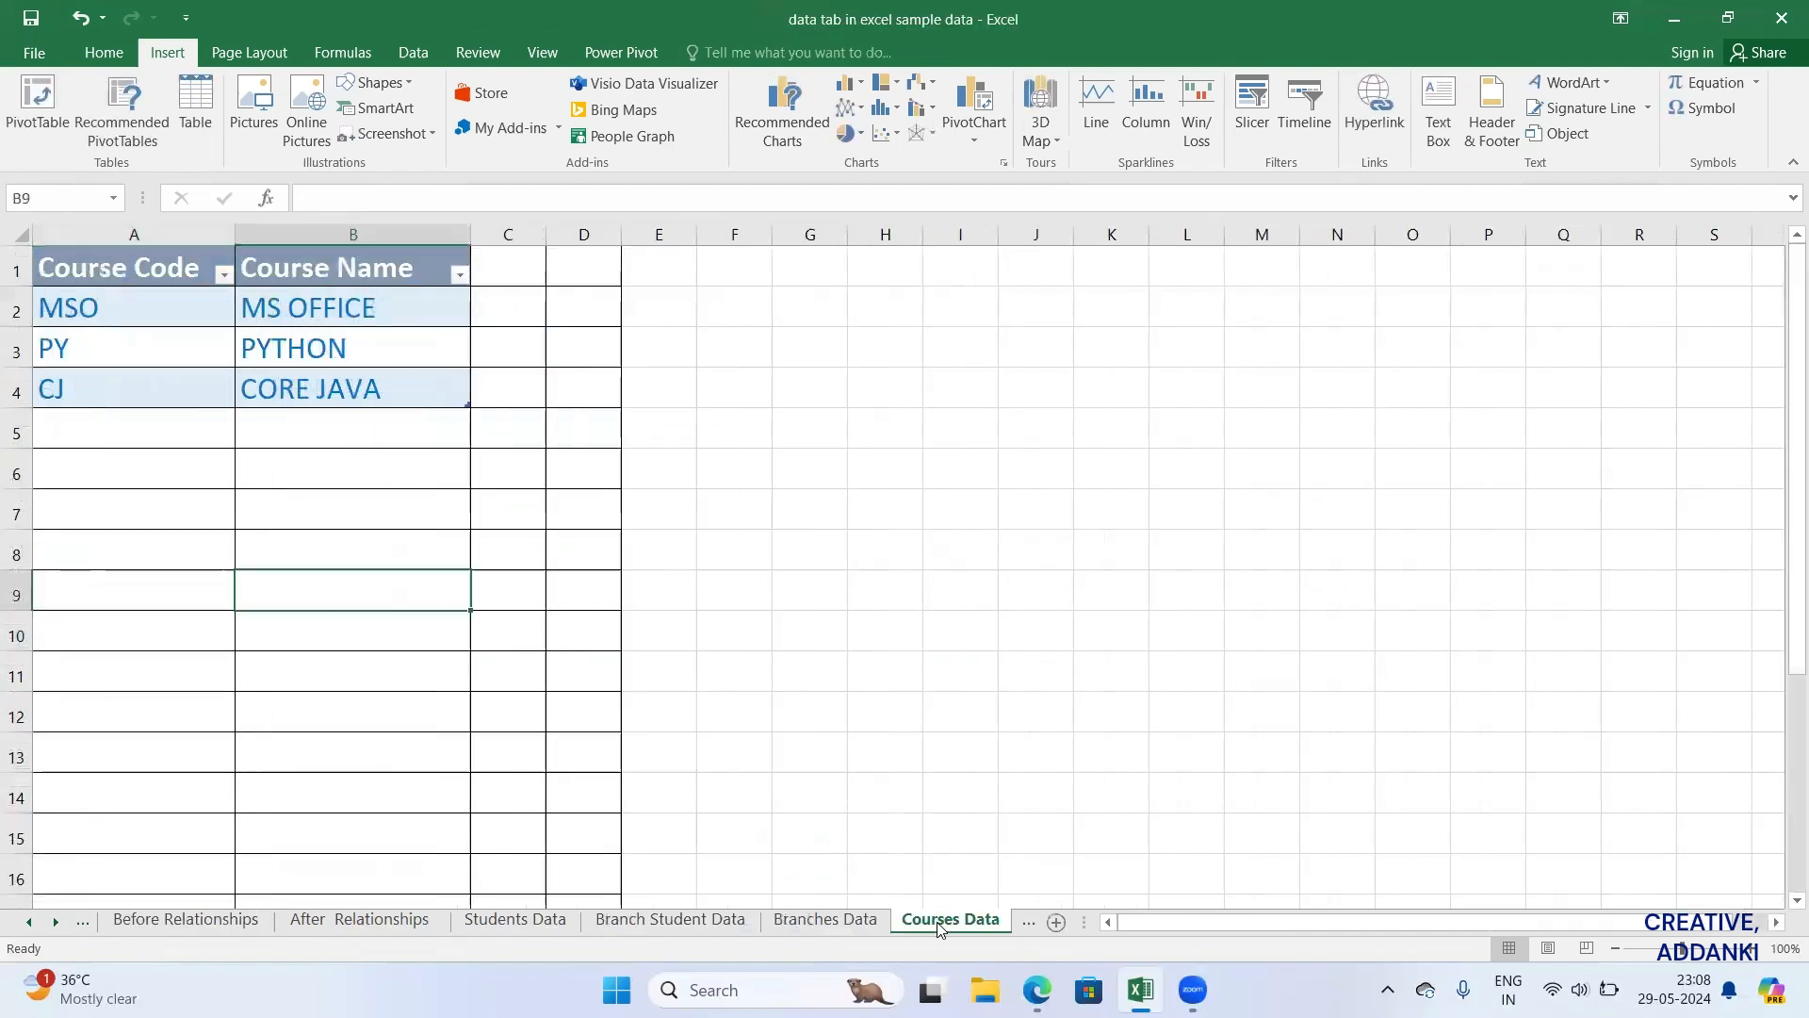
click(842, 931)
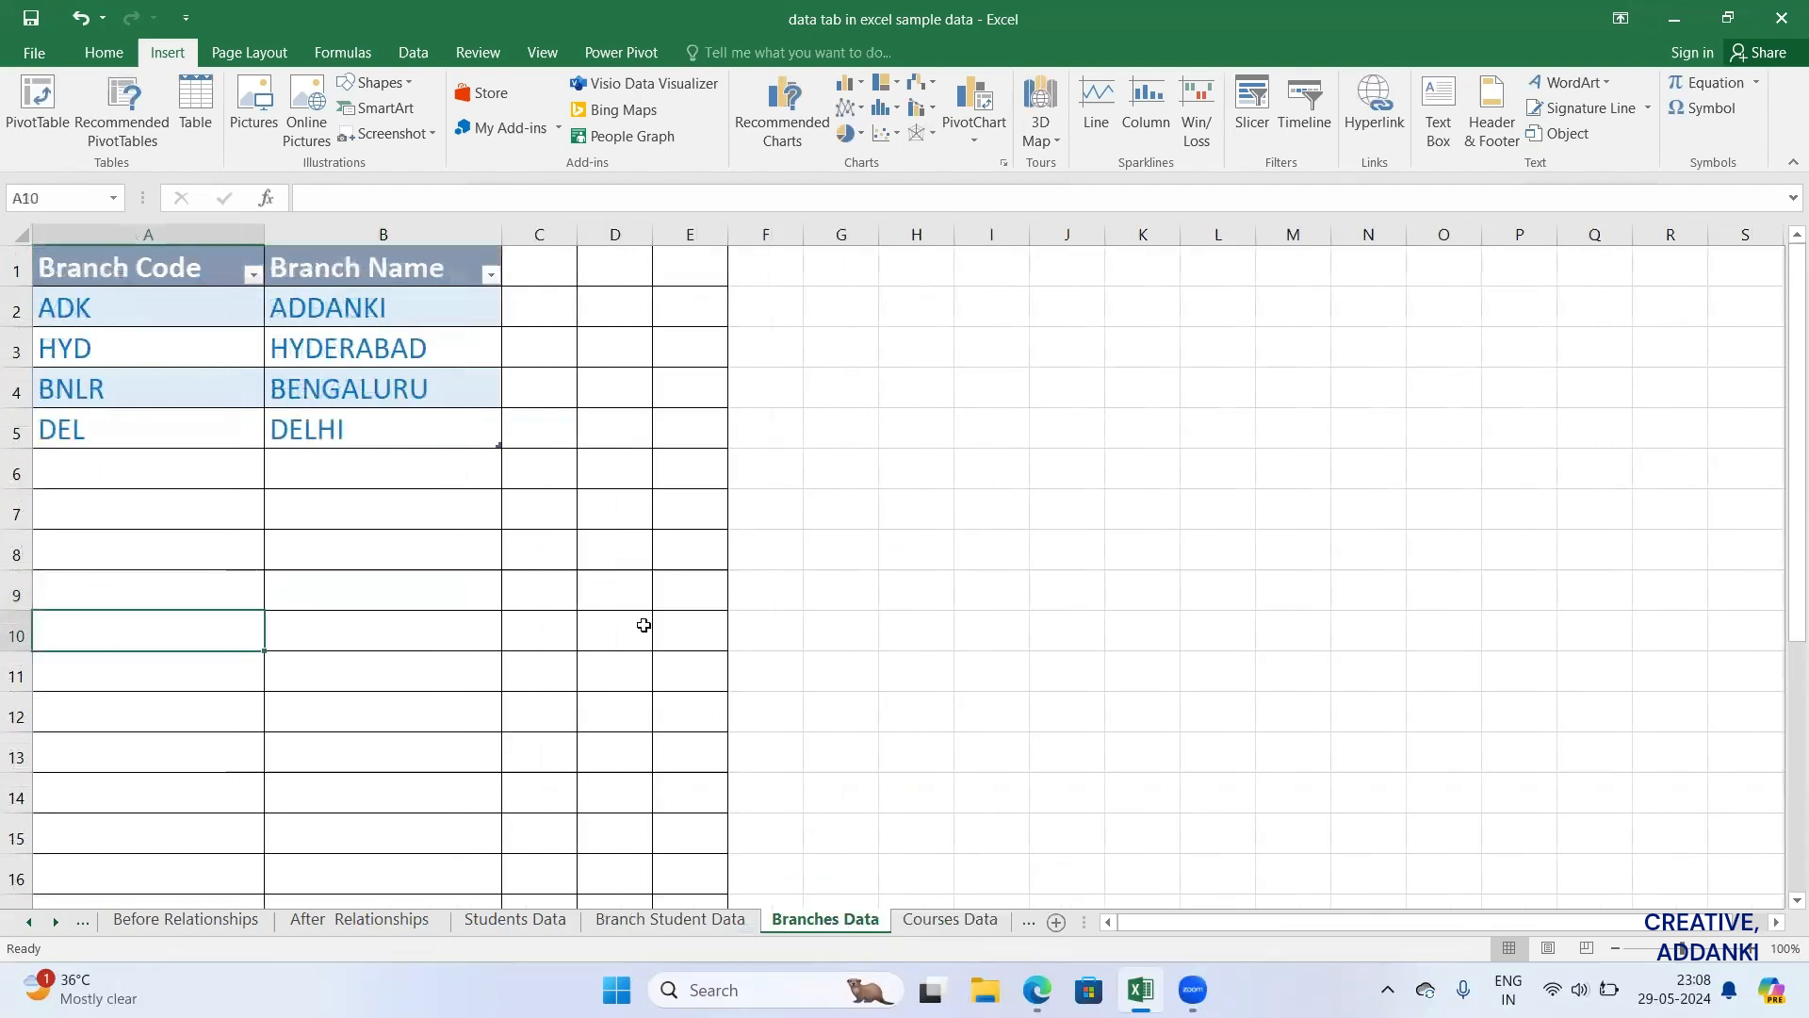
Step: Create a relationship from the Course Code column of TOTAL_FEE to the Course Code column of the COURSES table
click(413, 53)
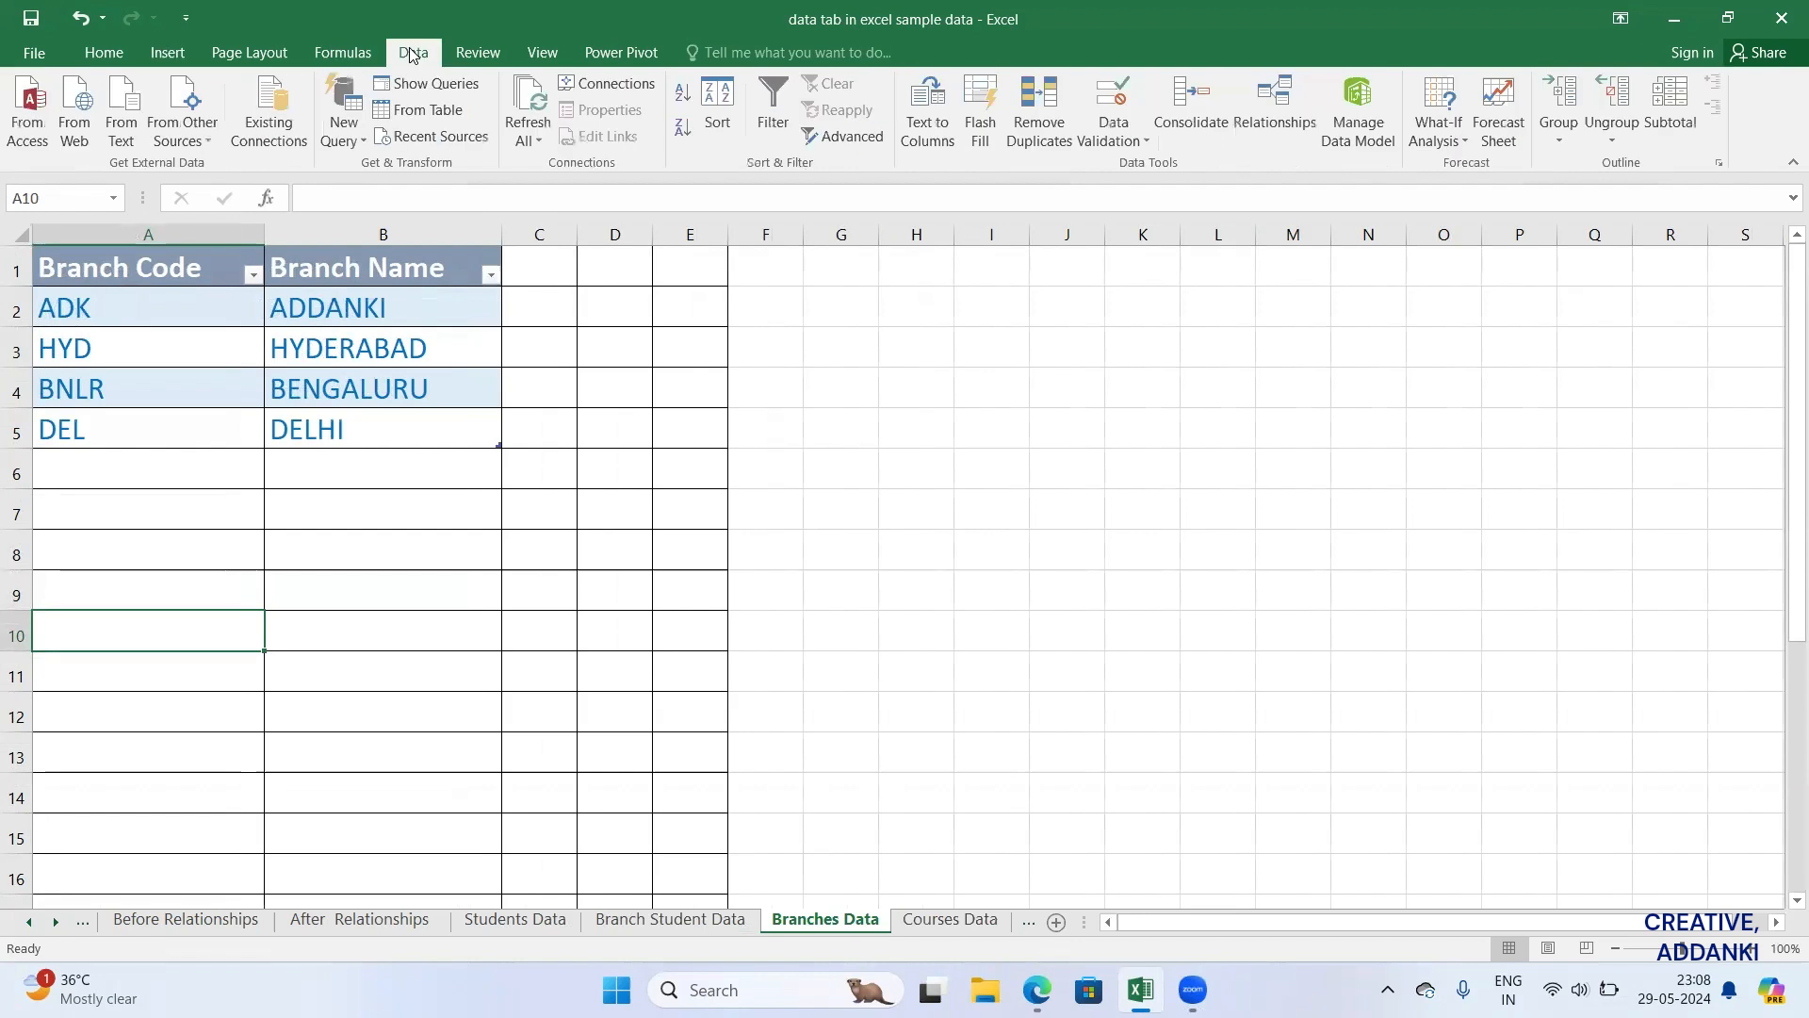
click(1277, 95)
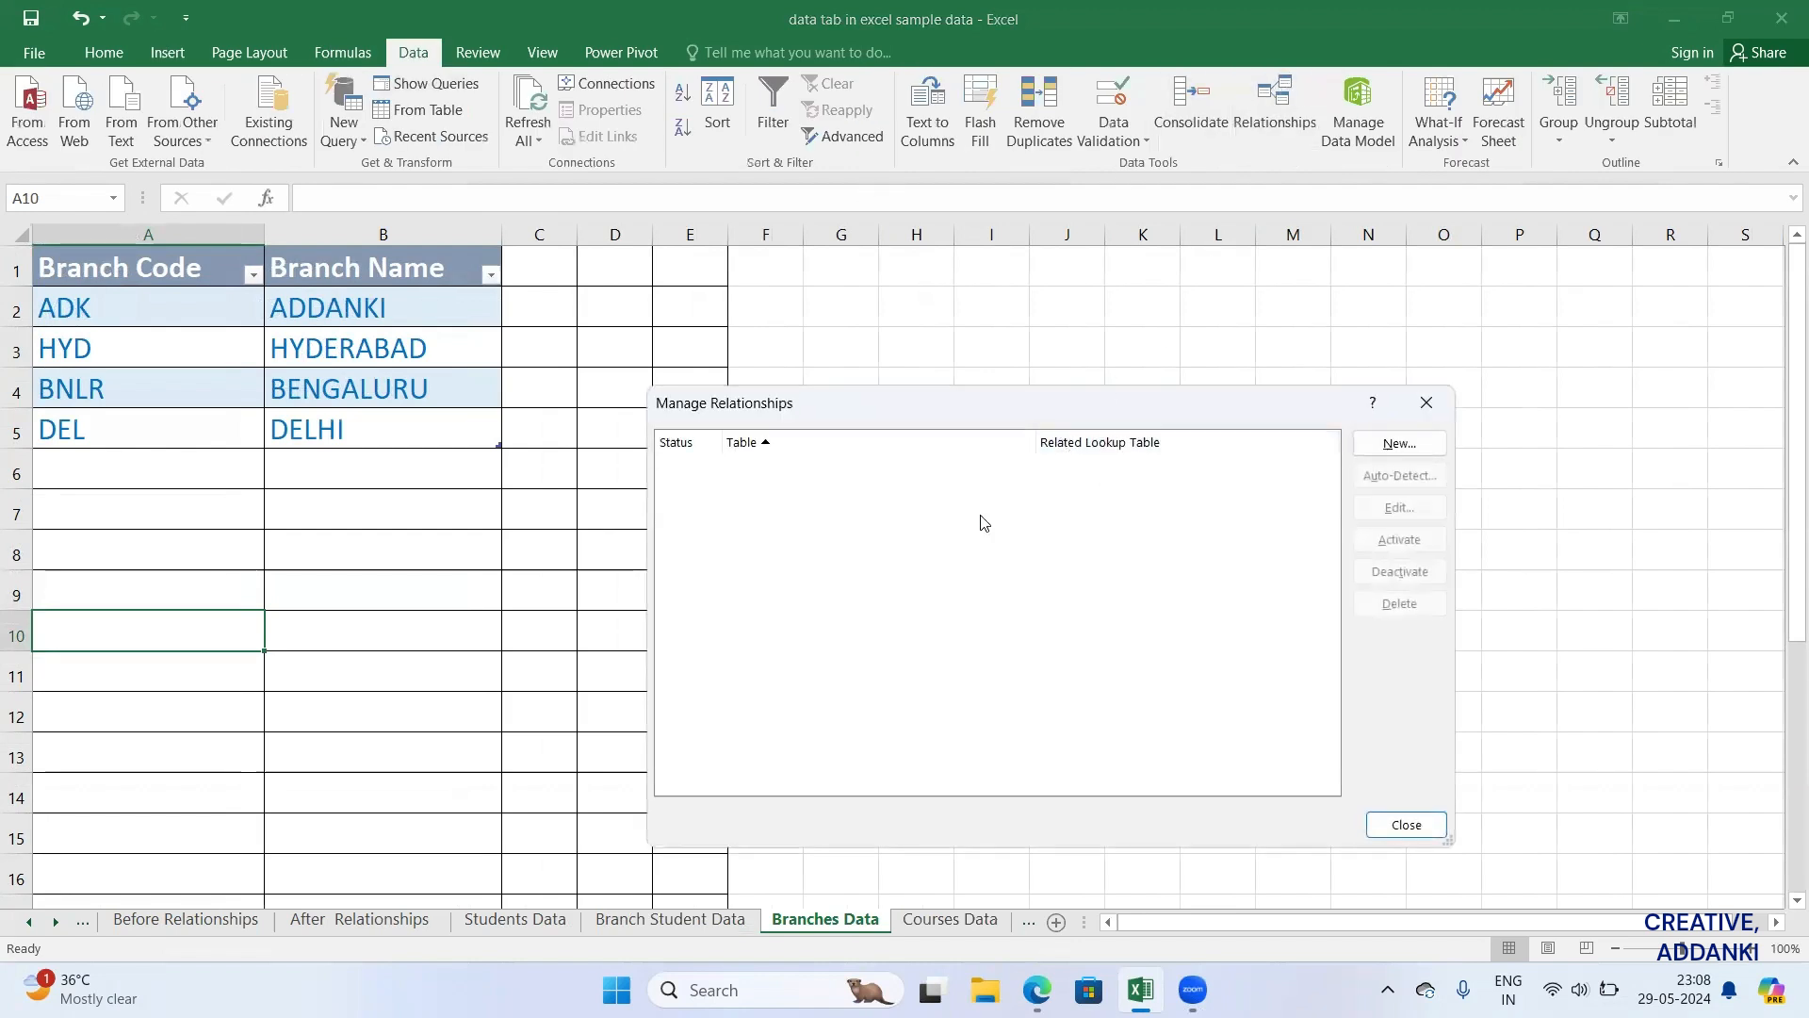
click(1399, 442)
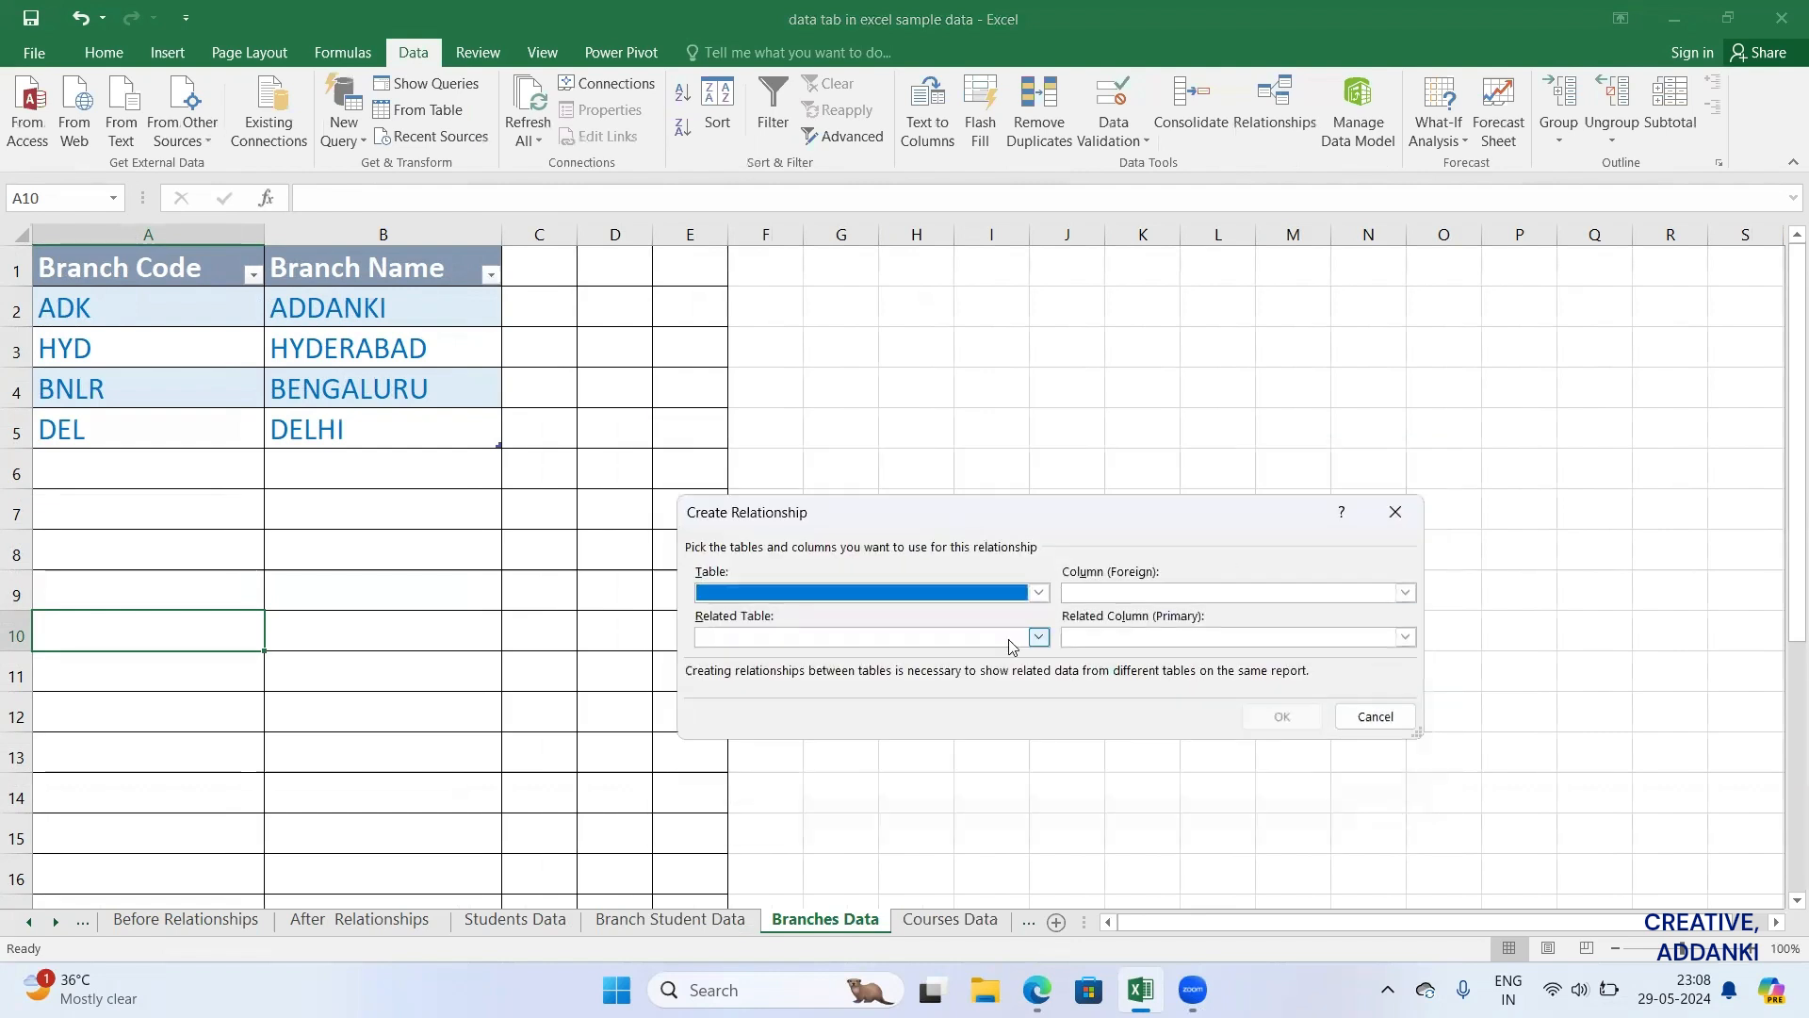
click(959, 595)
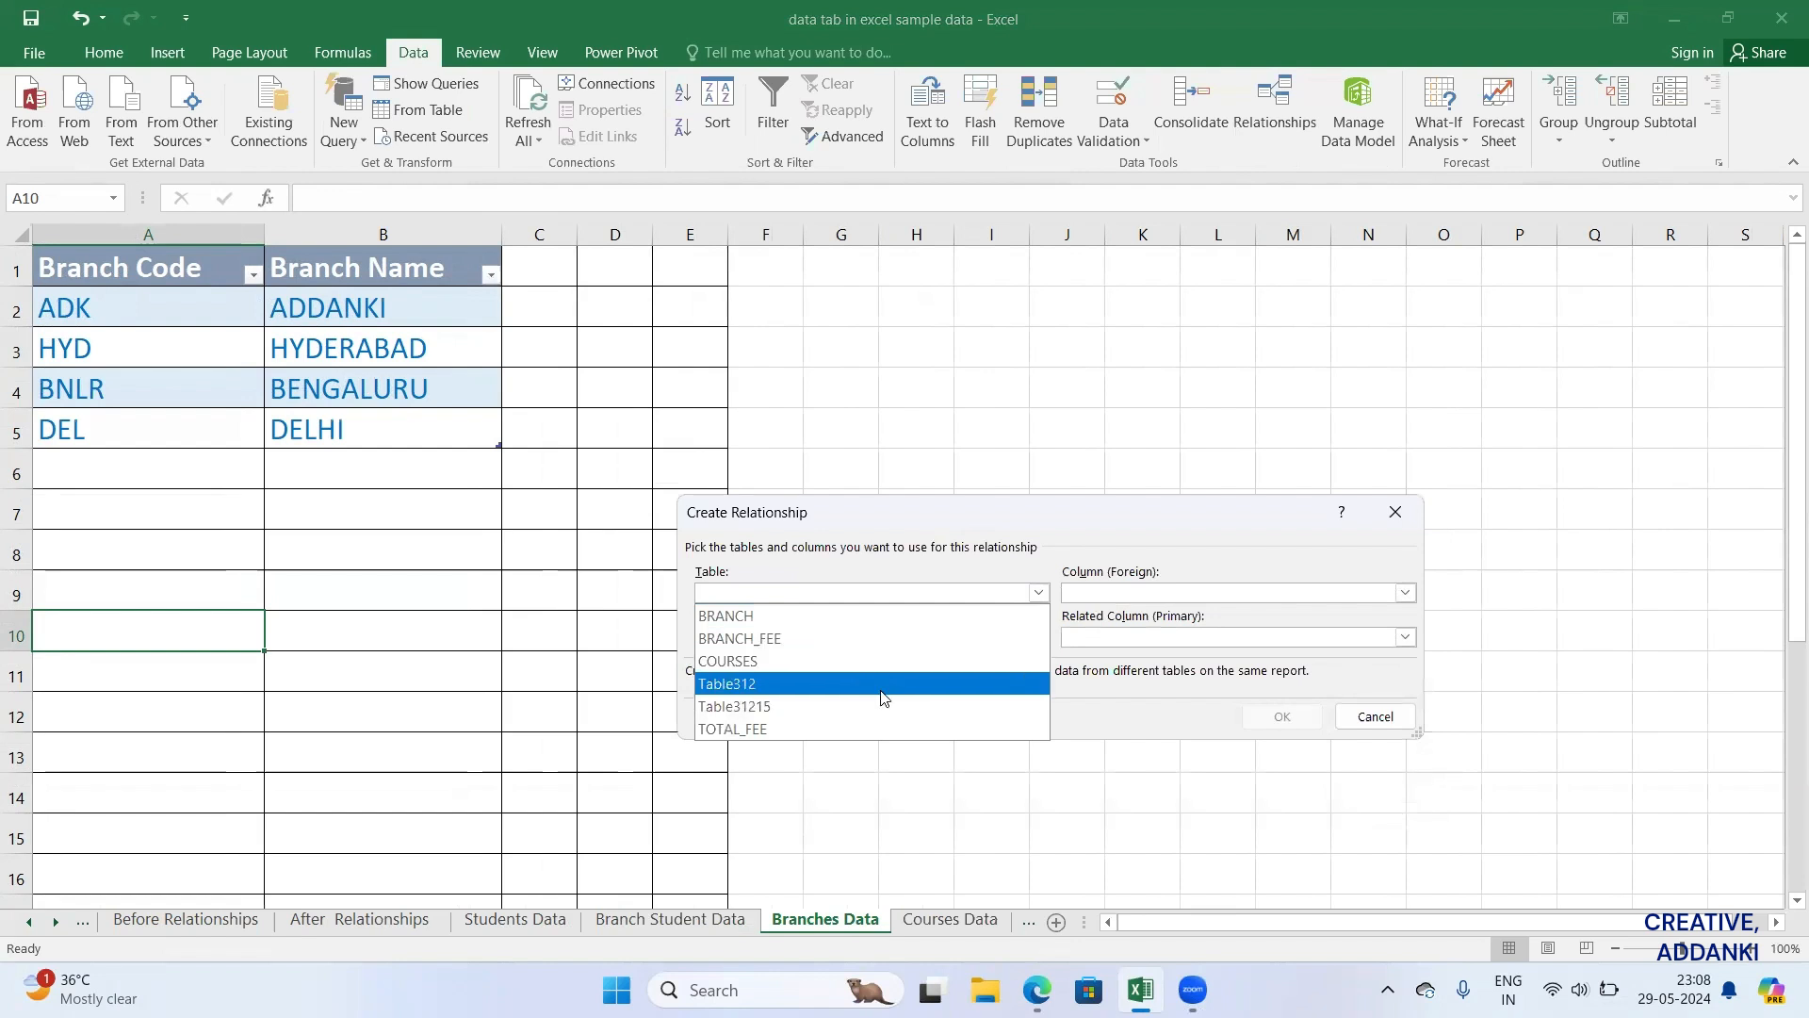
click(873, 726)
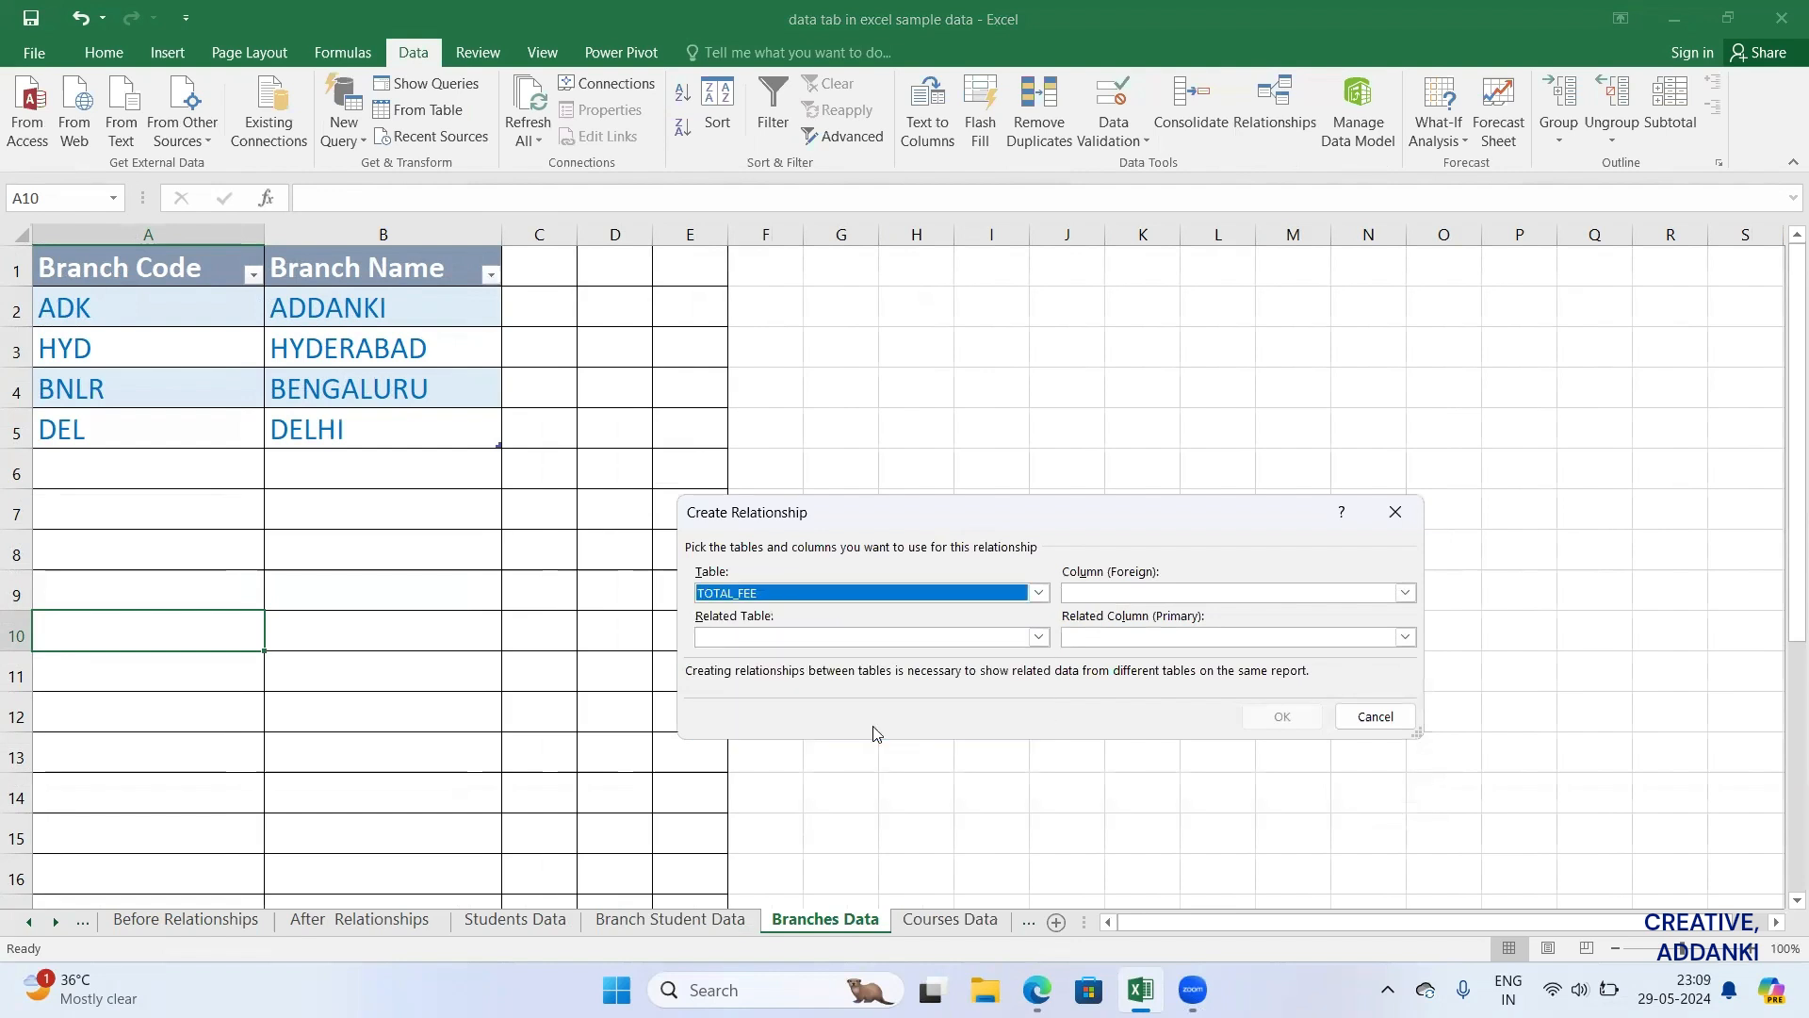
click(1091, 601)
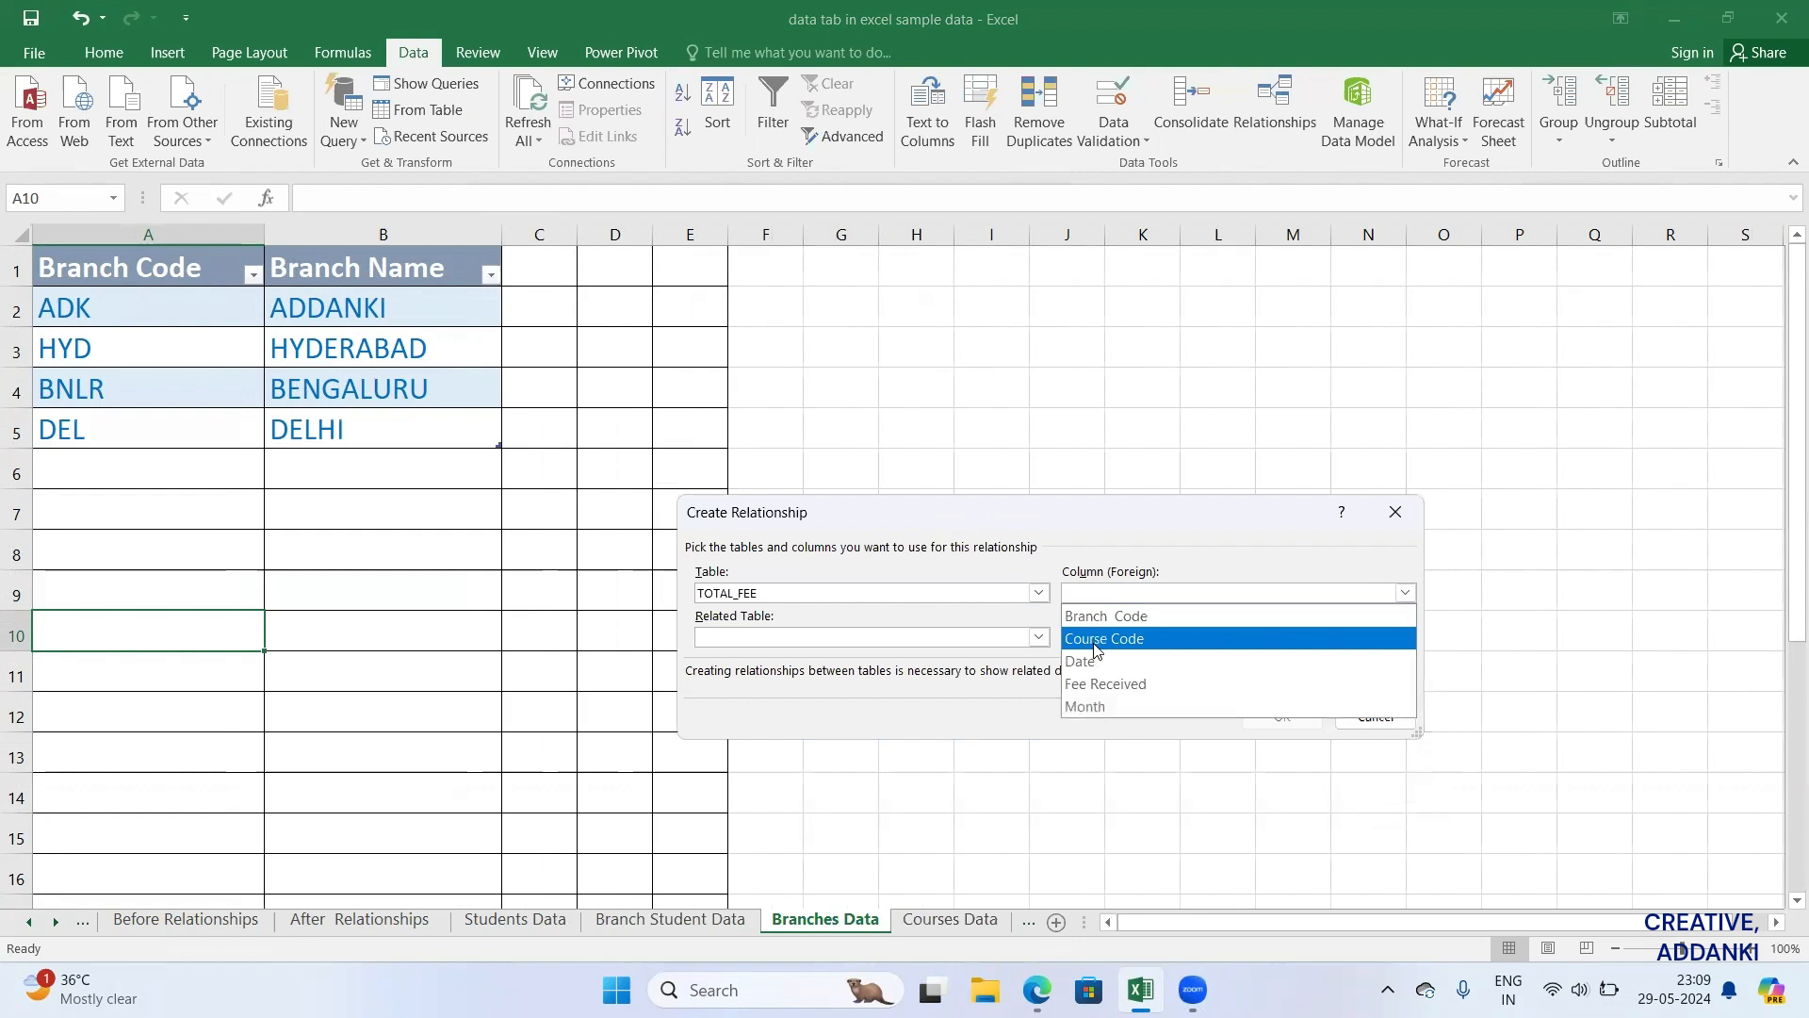
click(1093, 640)
click(907, 637)
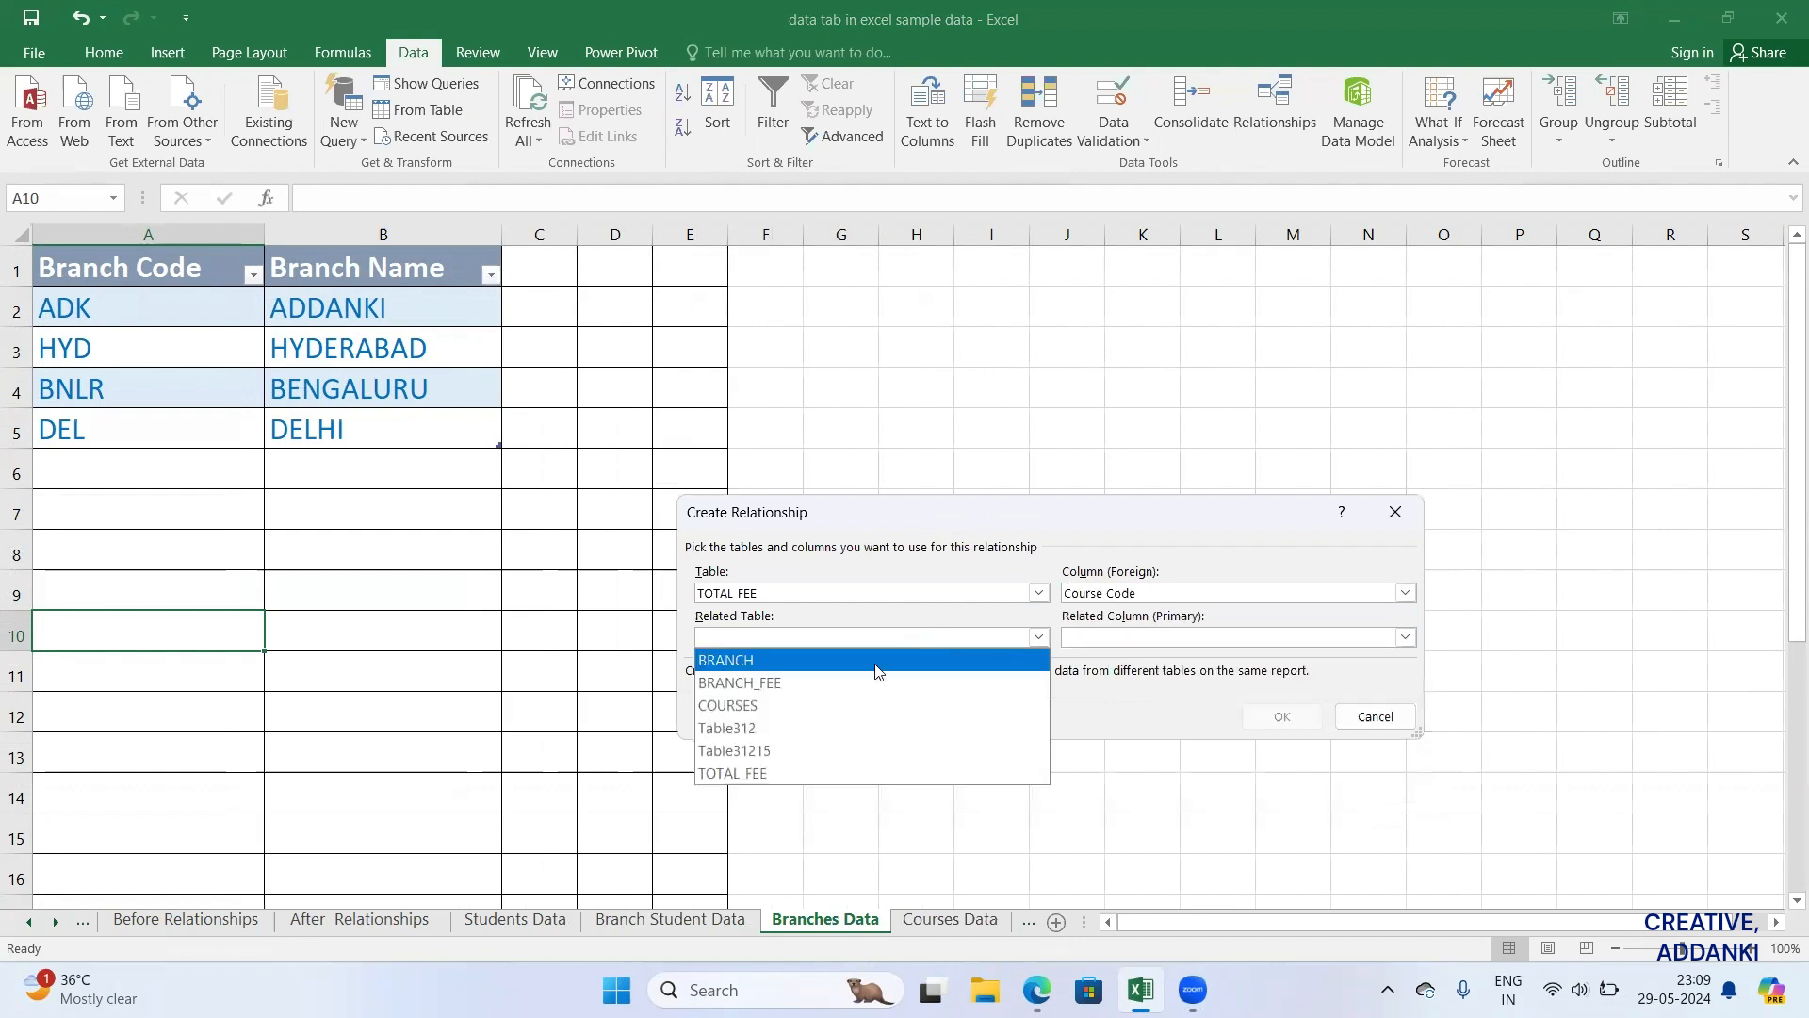
click(828, 709)
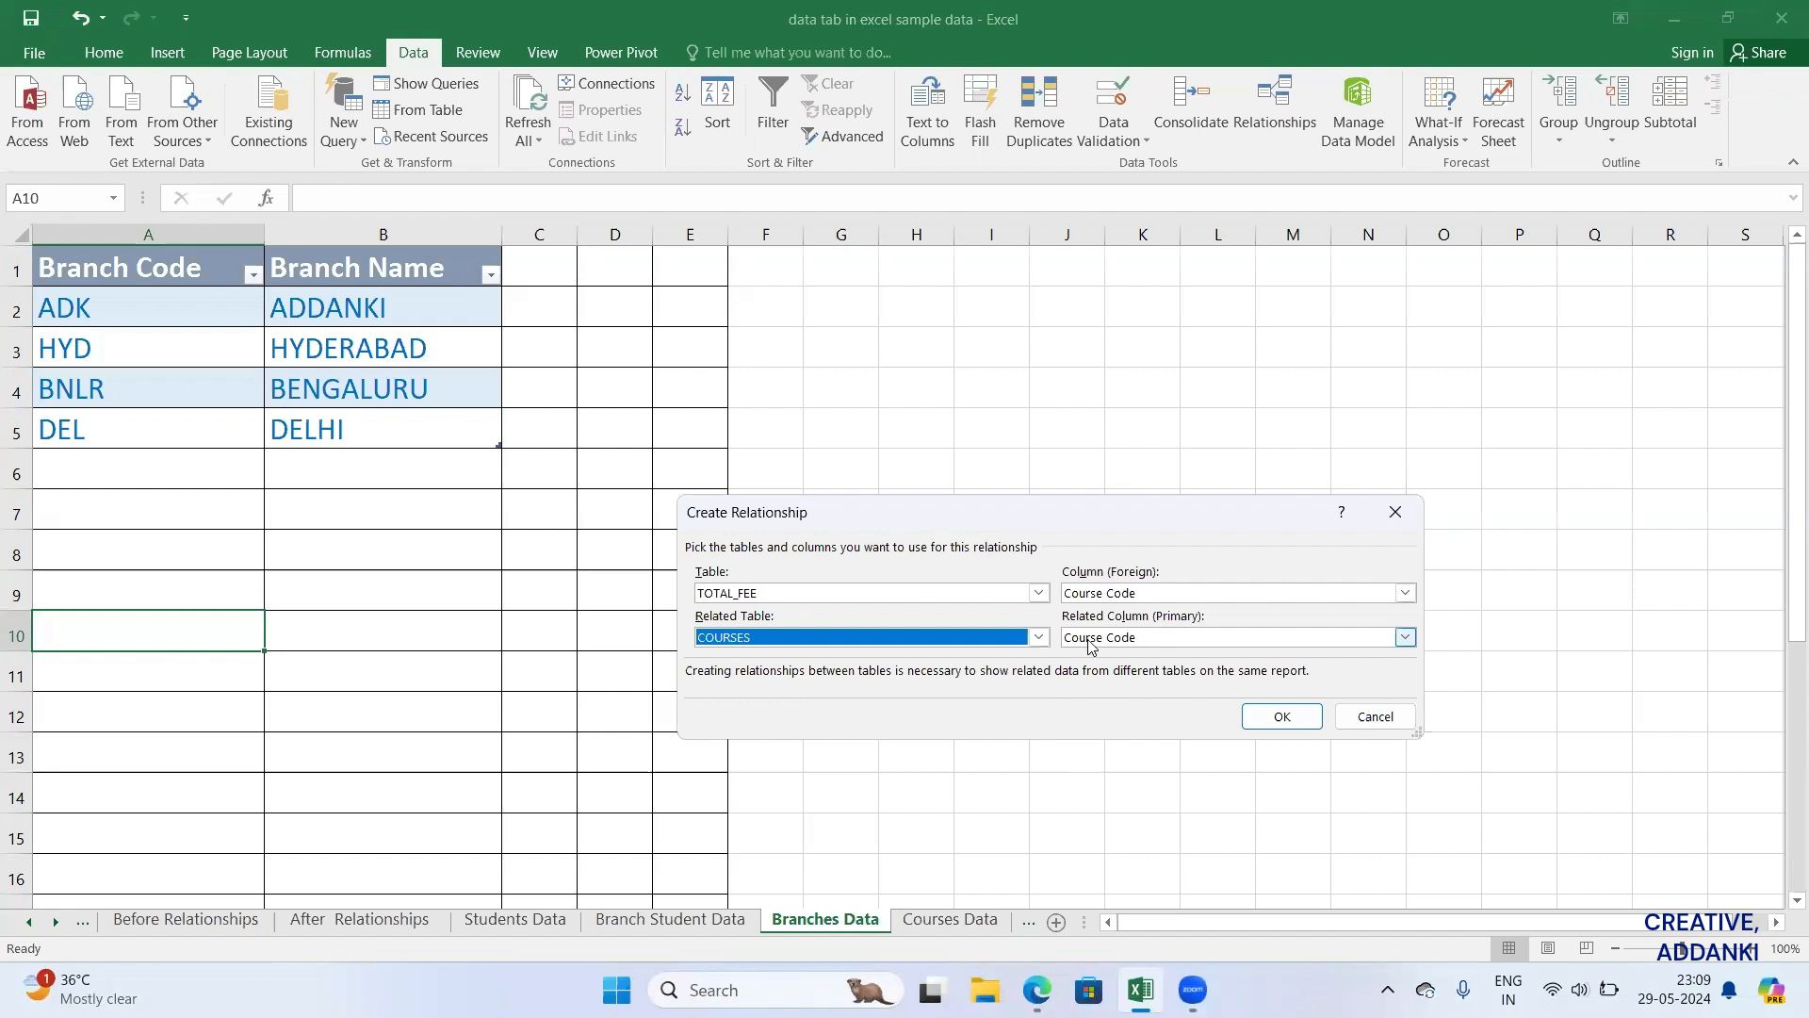
click(1285, 719)
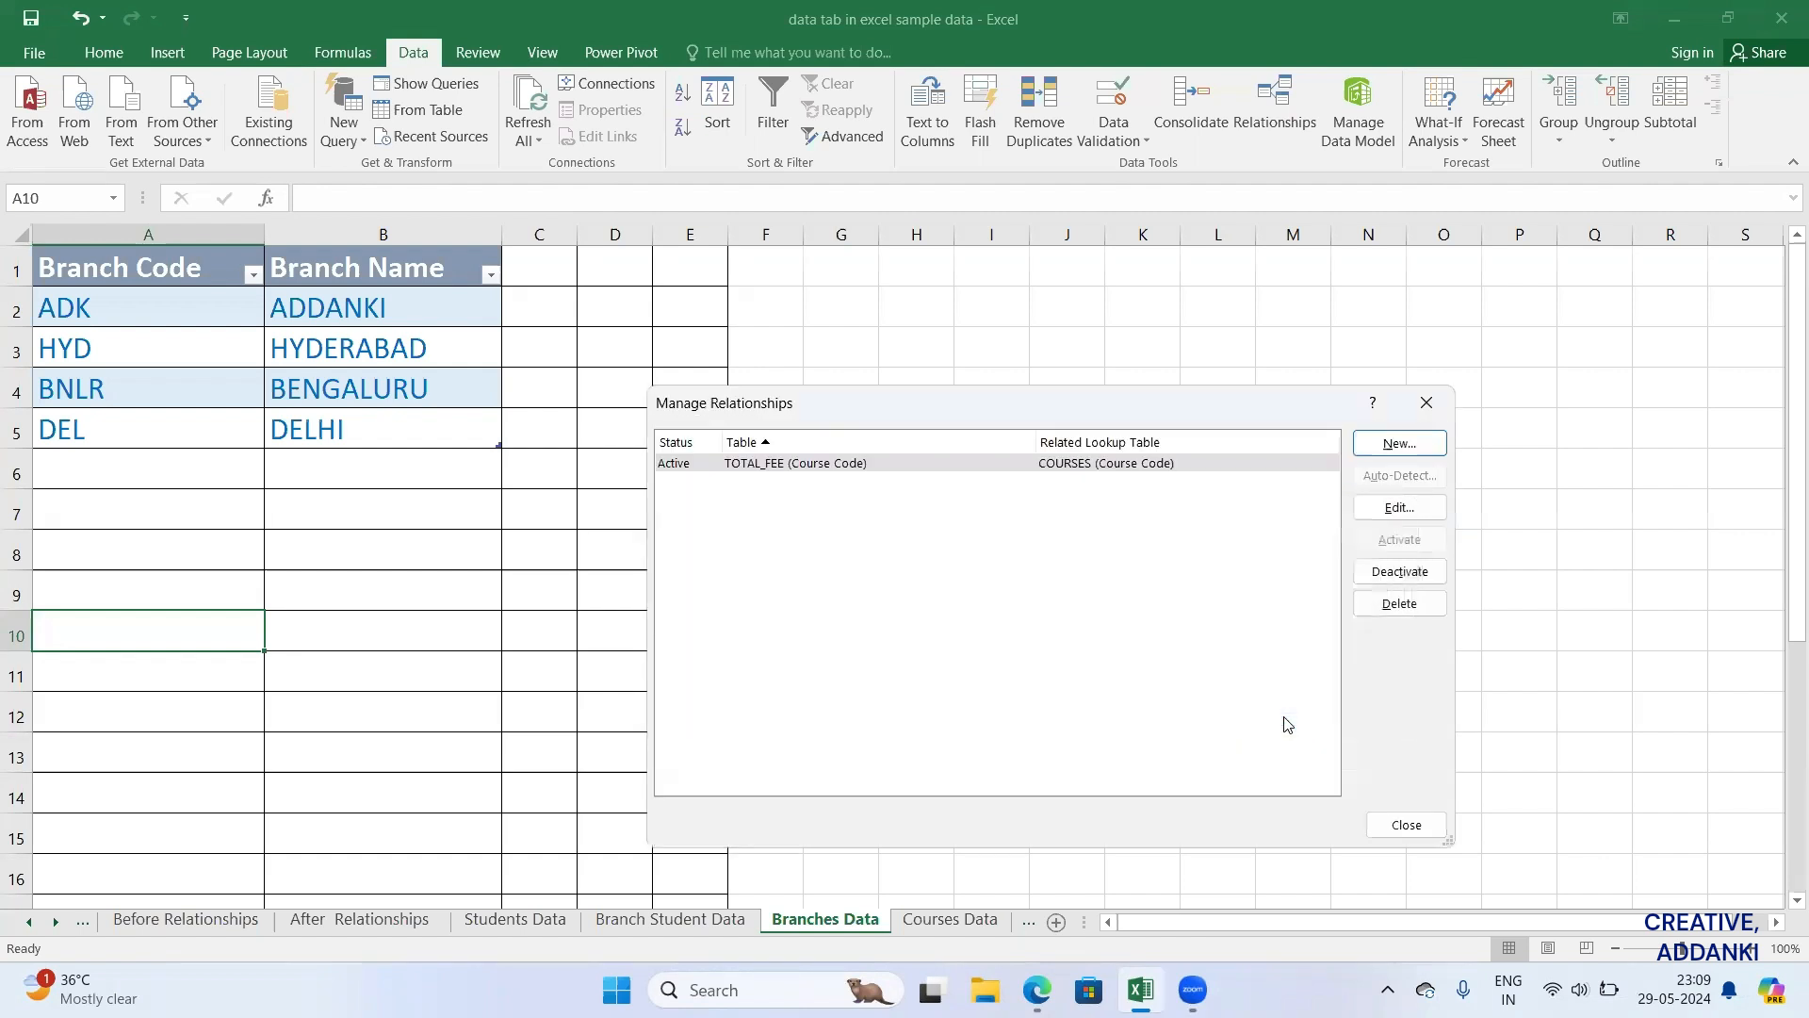
Step: Create a second relationship linking TOTAL_FEE's Branch Code column to the Branch Code column of BRANCH_FEE
click(1392, 449)
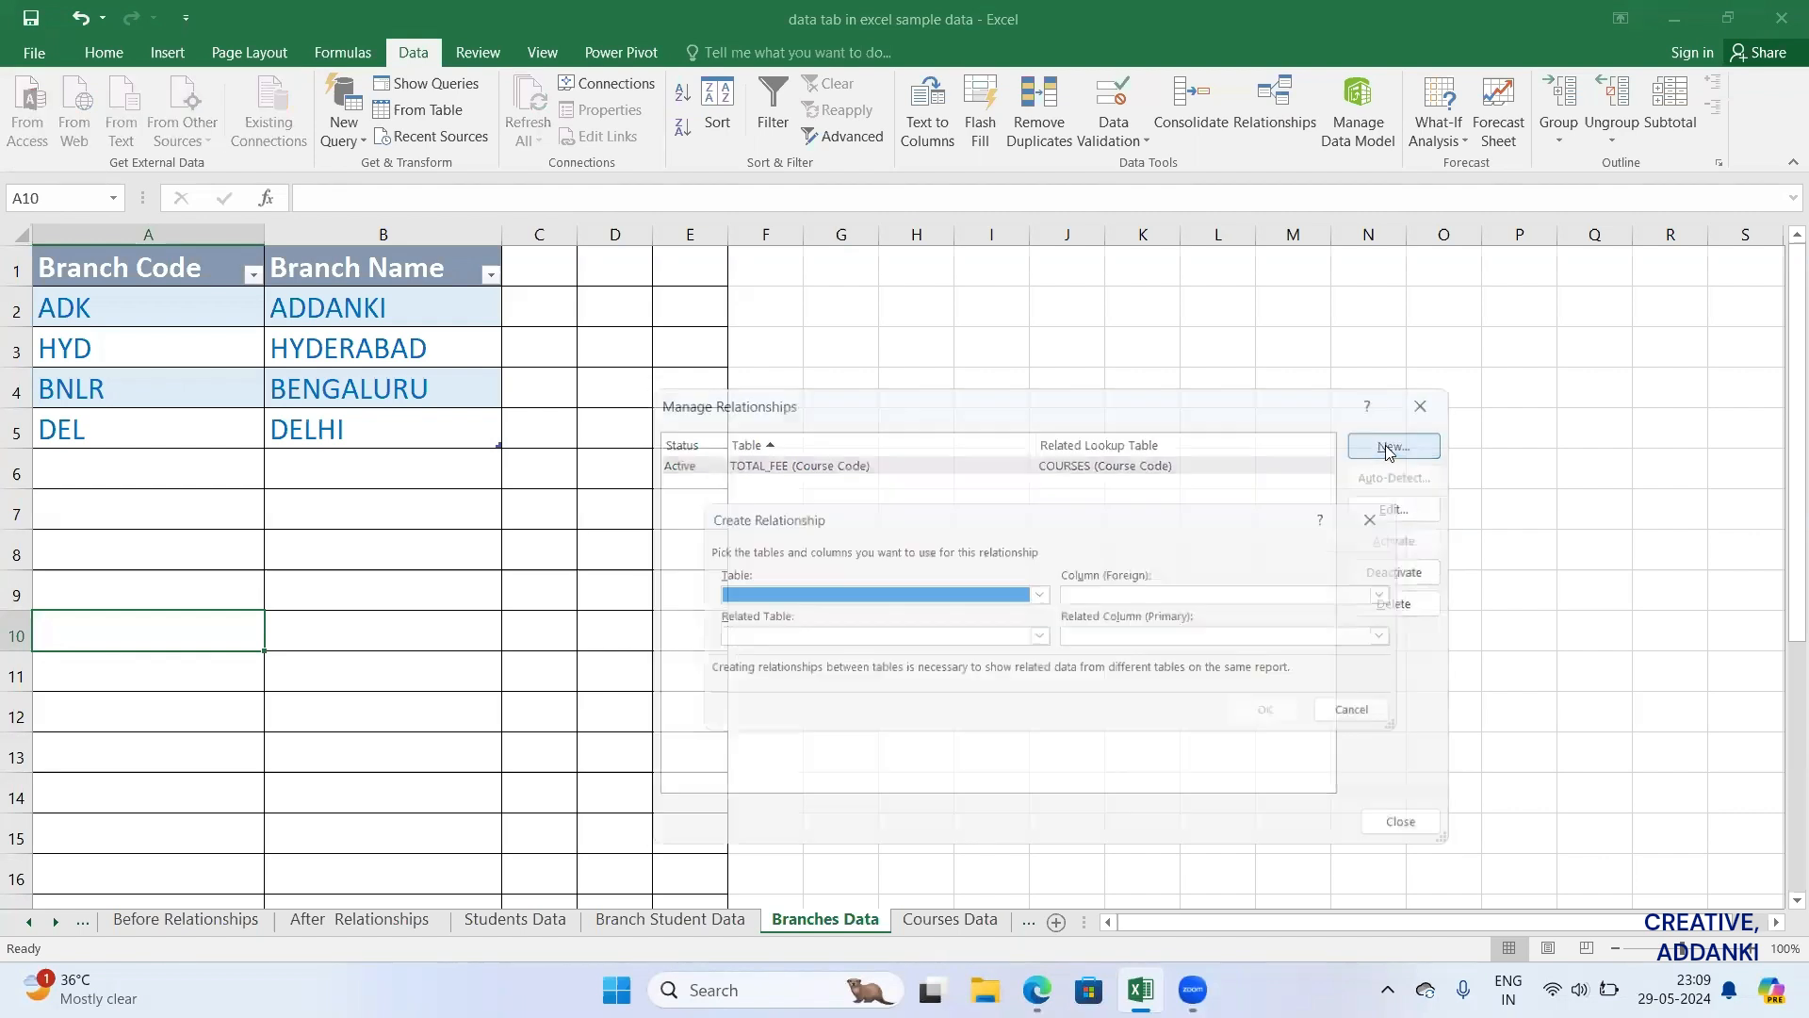
click(921, 593)
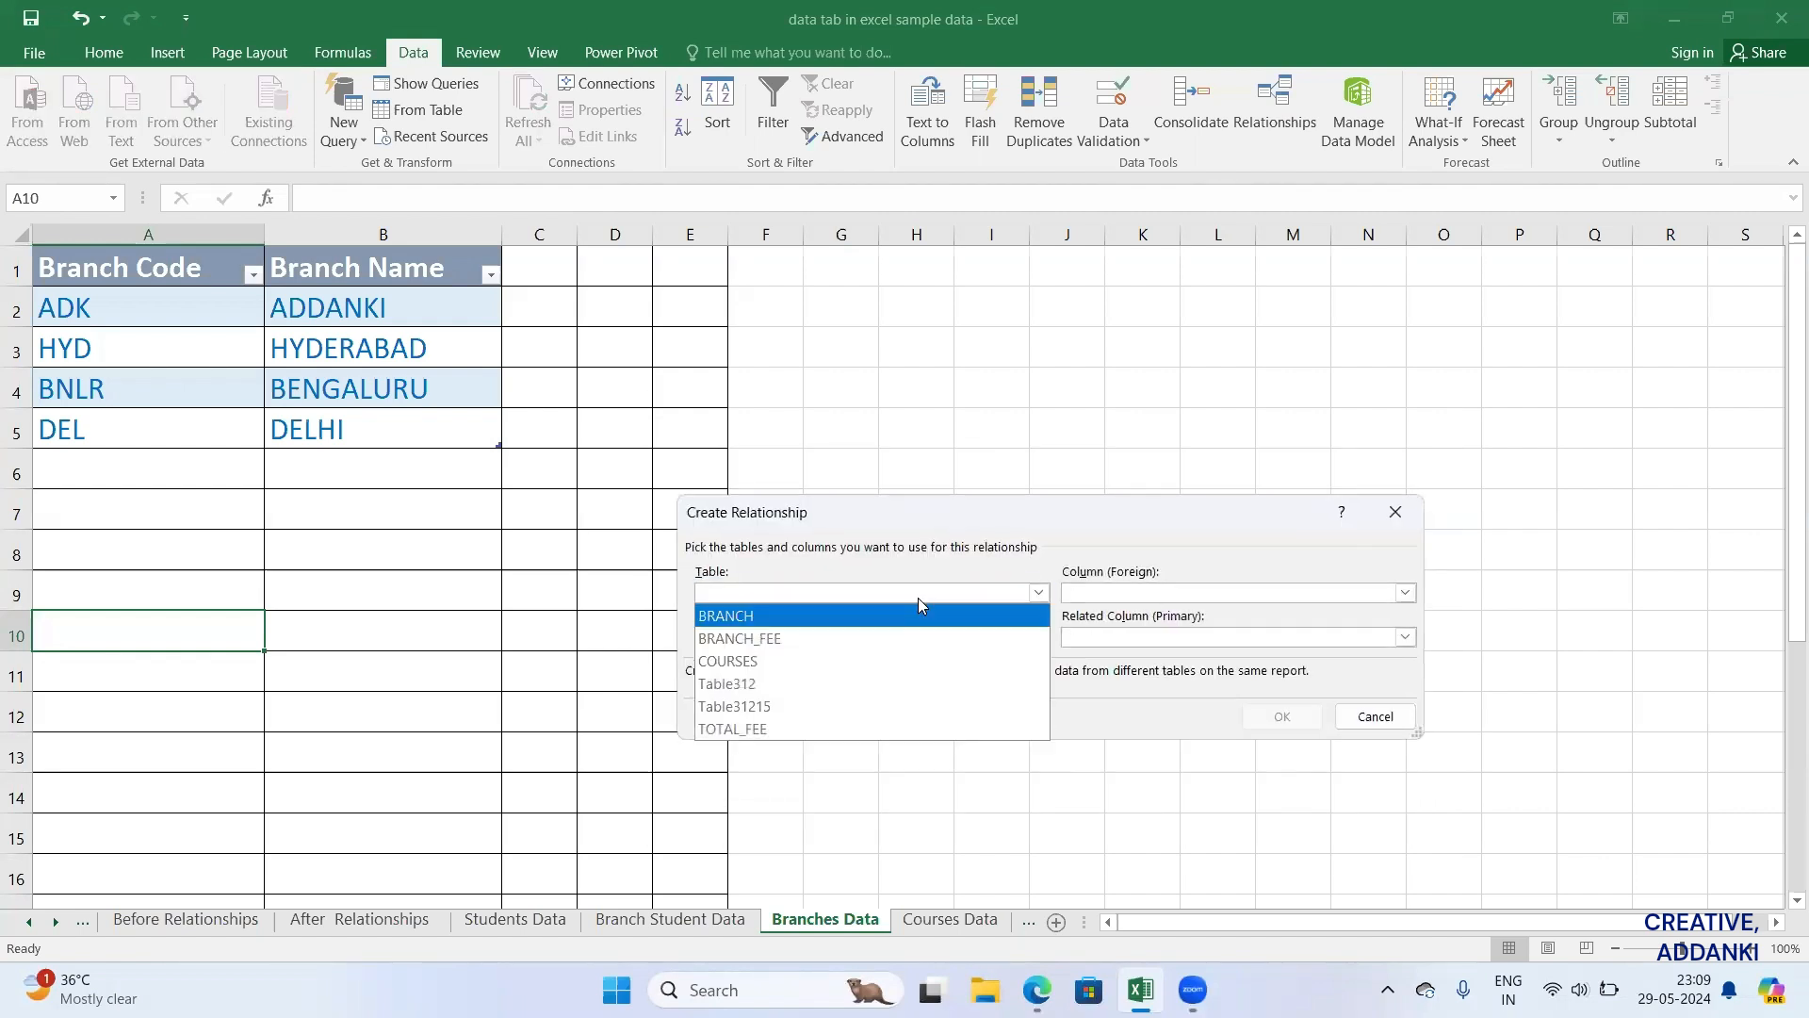
click(848, 728)
click(1100, 593)
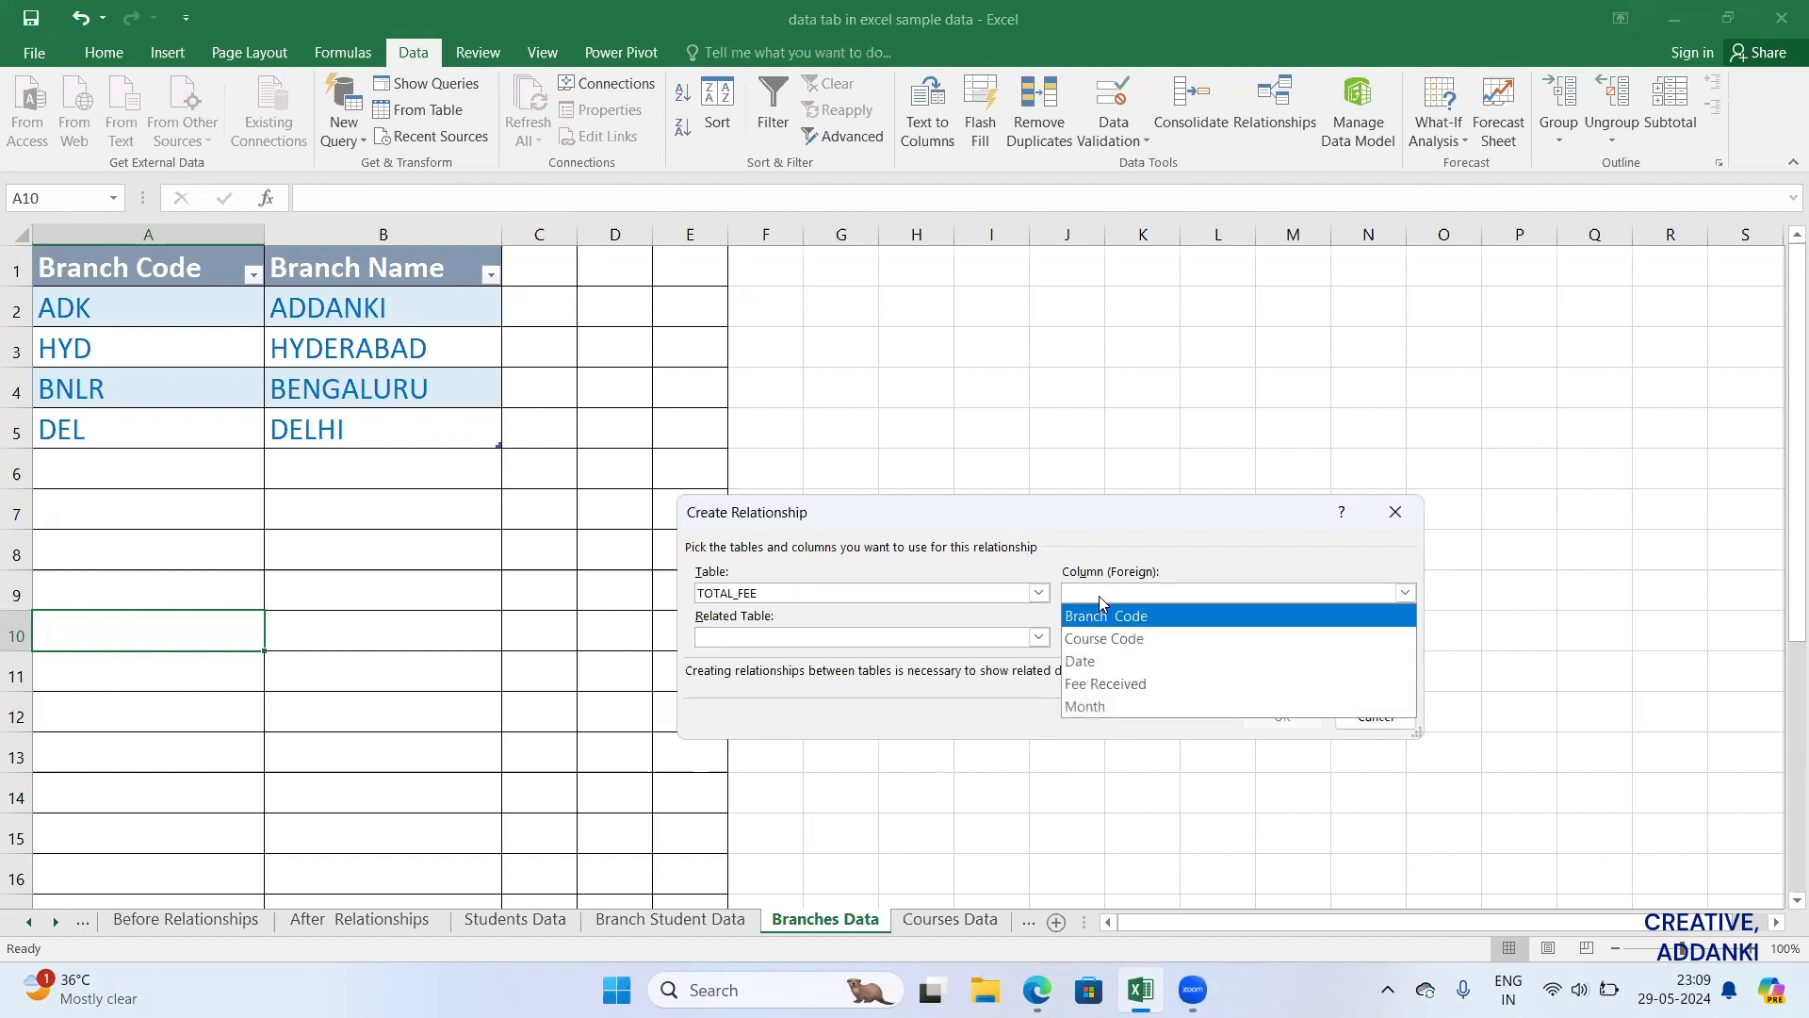
click(1102, 617)
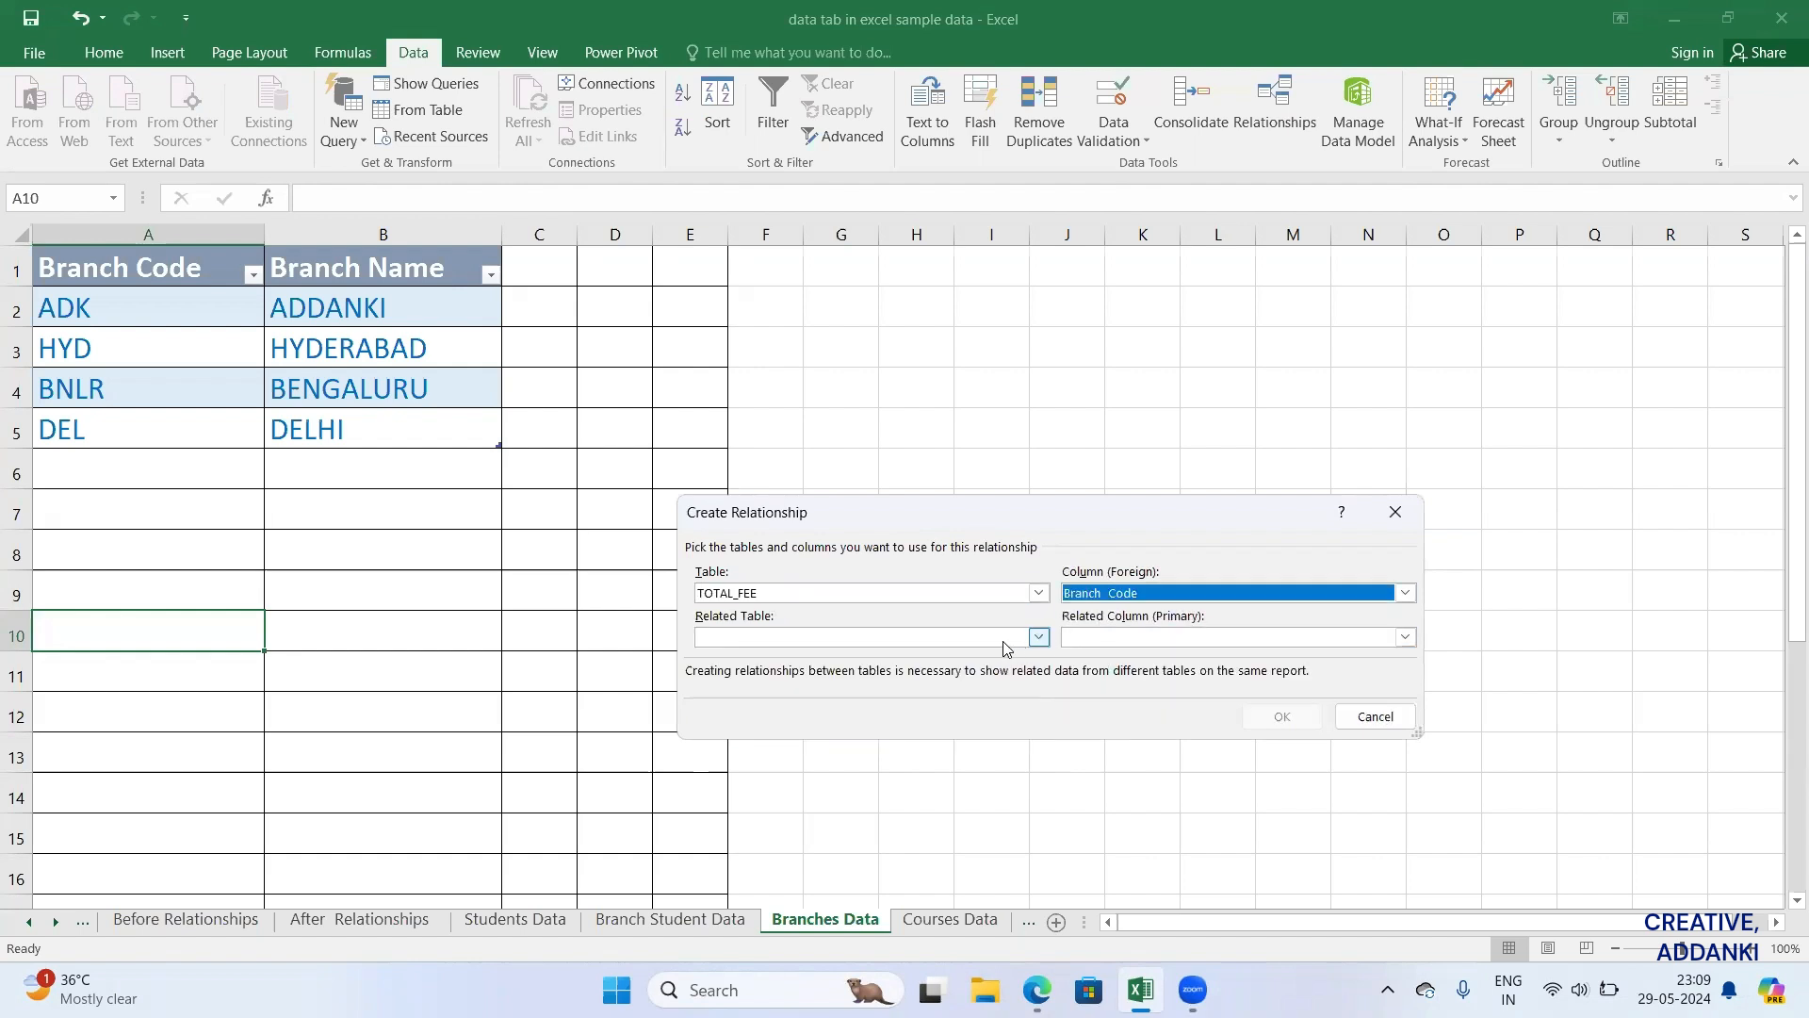
click(976, 643)
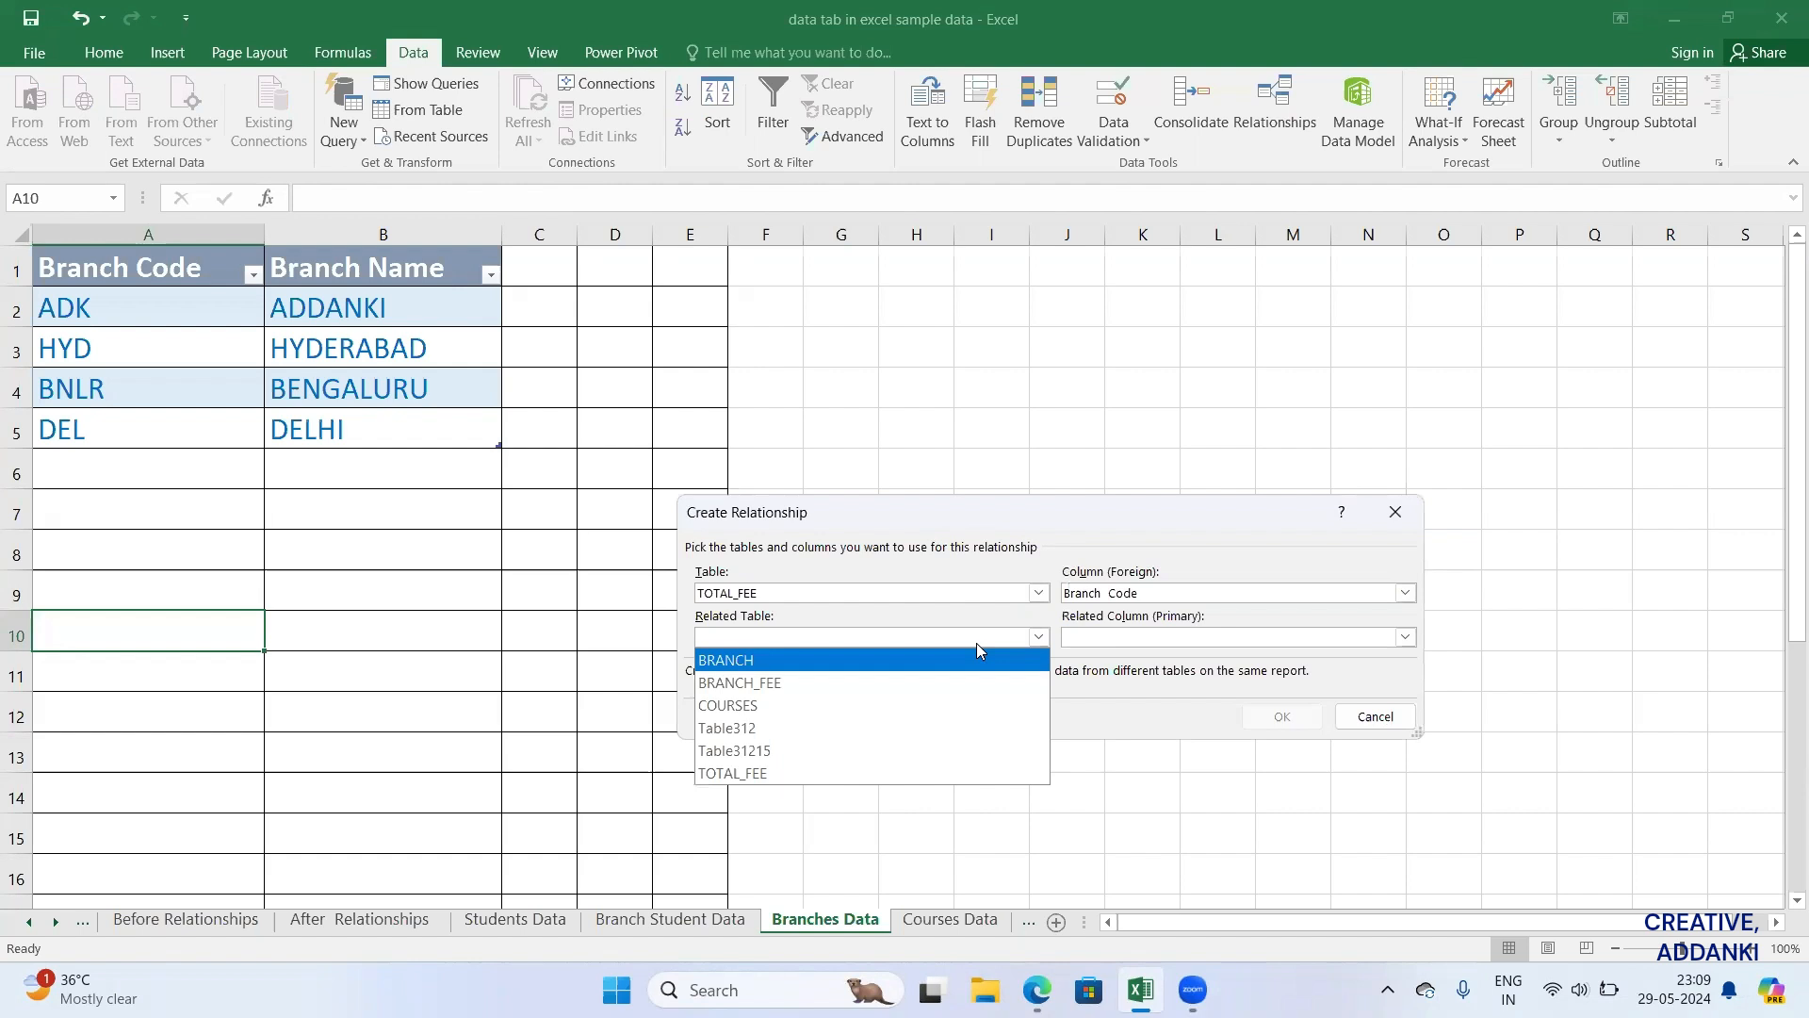
click(922, 691)
click(1091, 638)
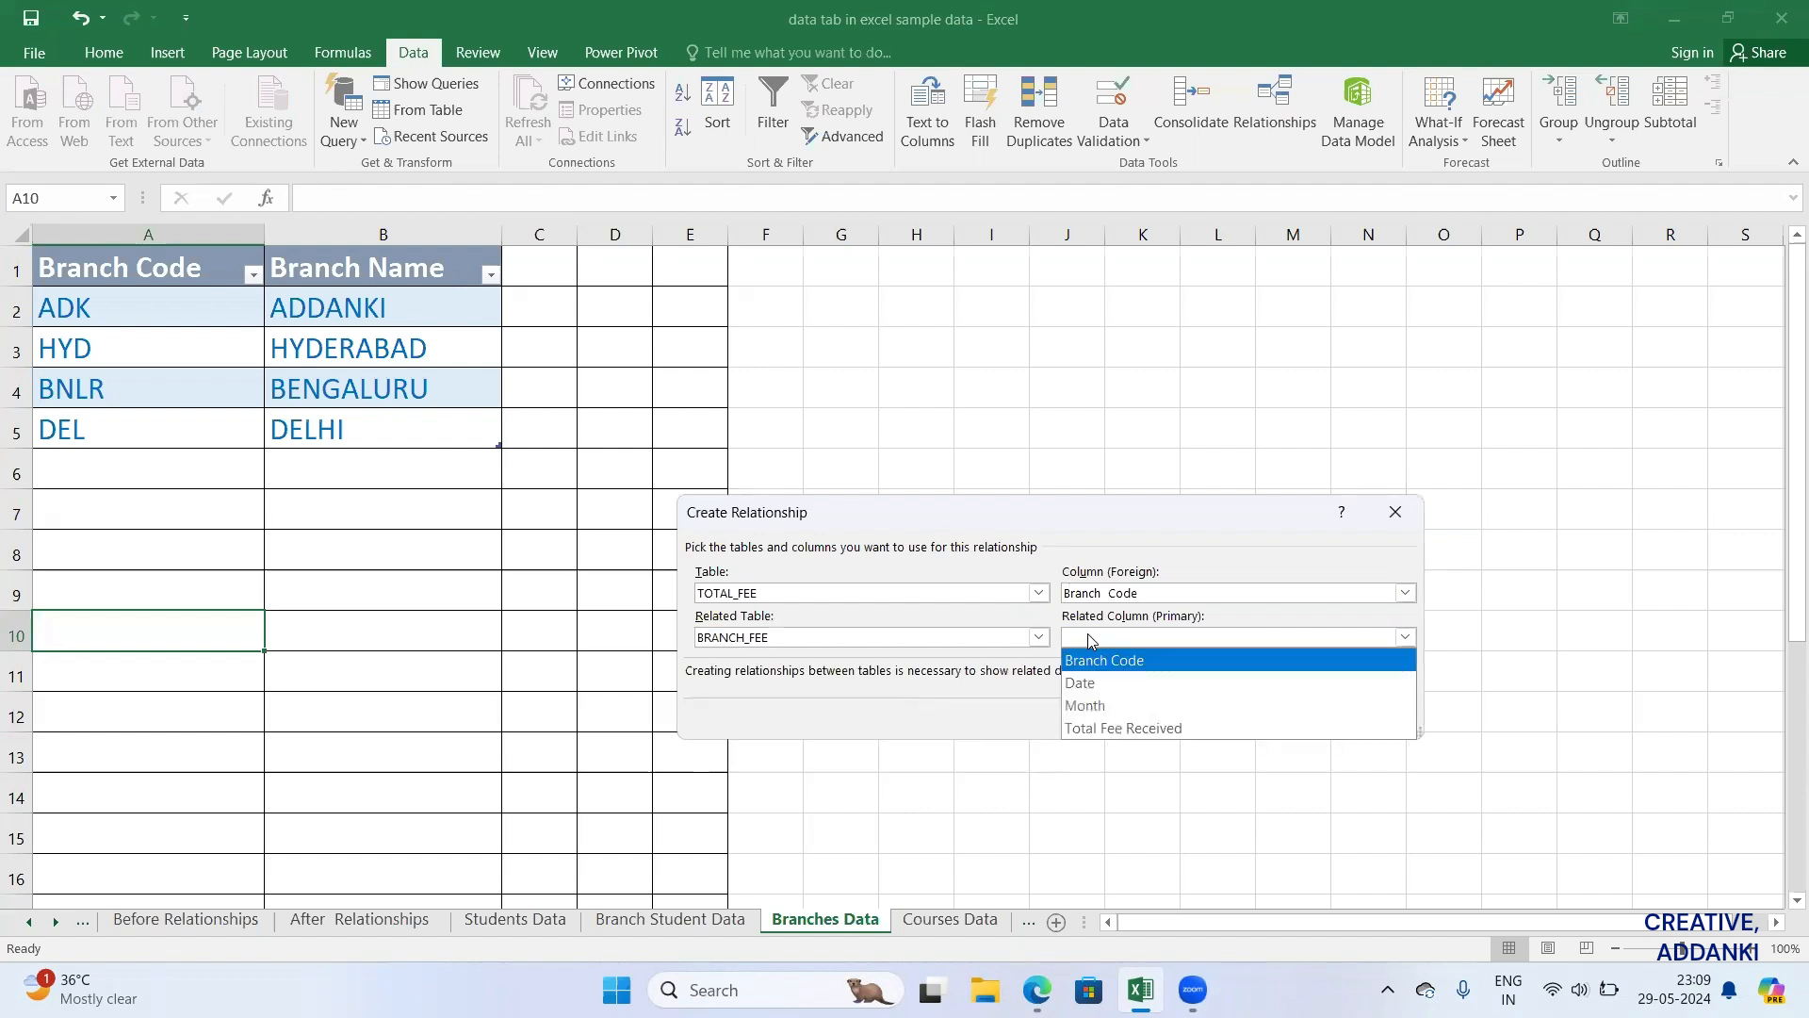
click(1100, 664)
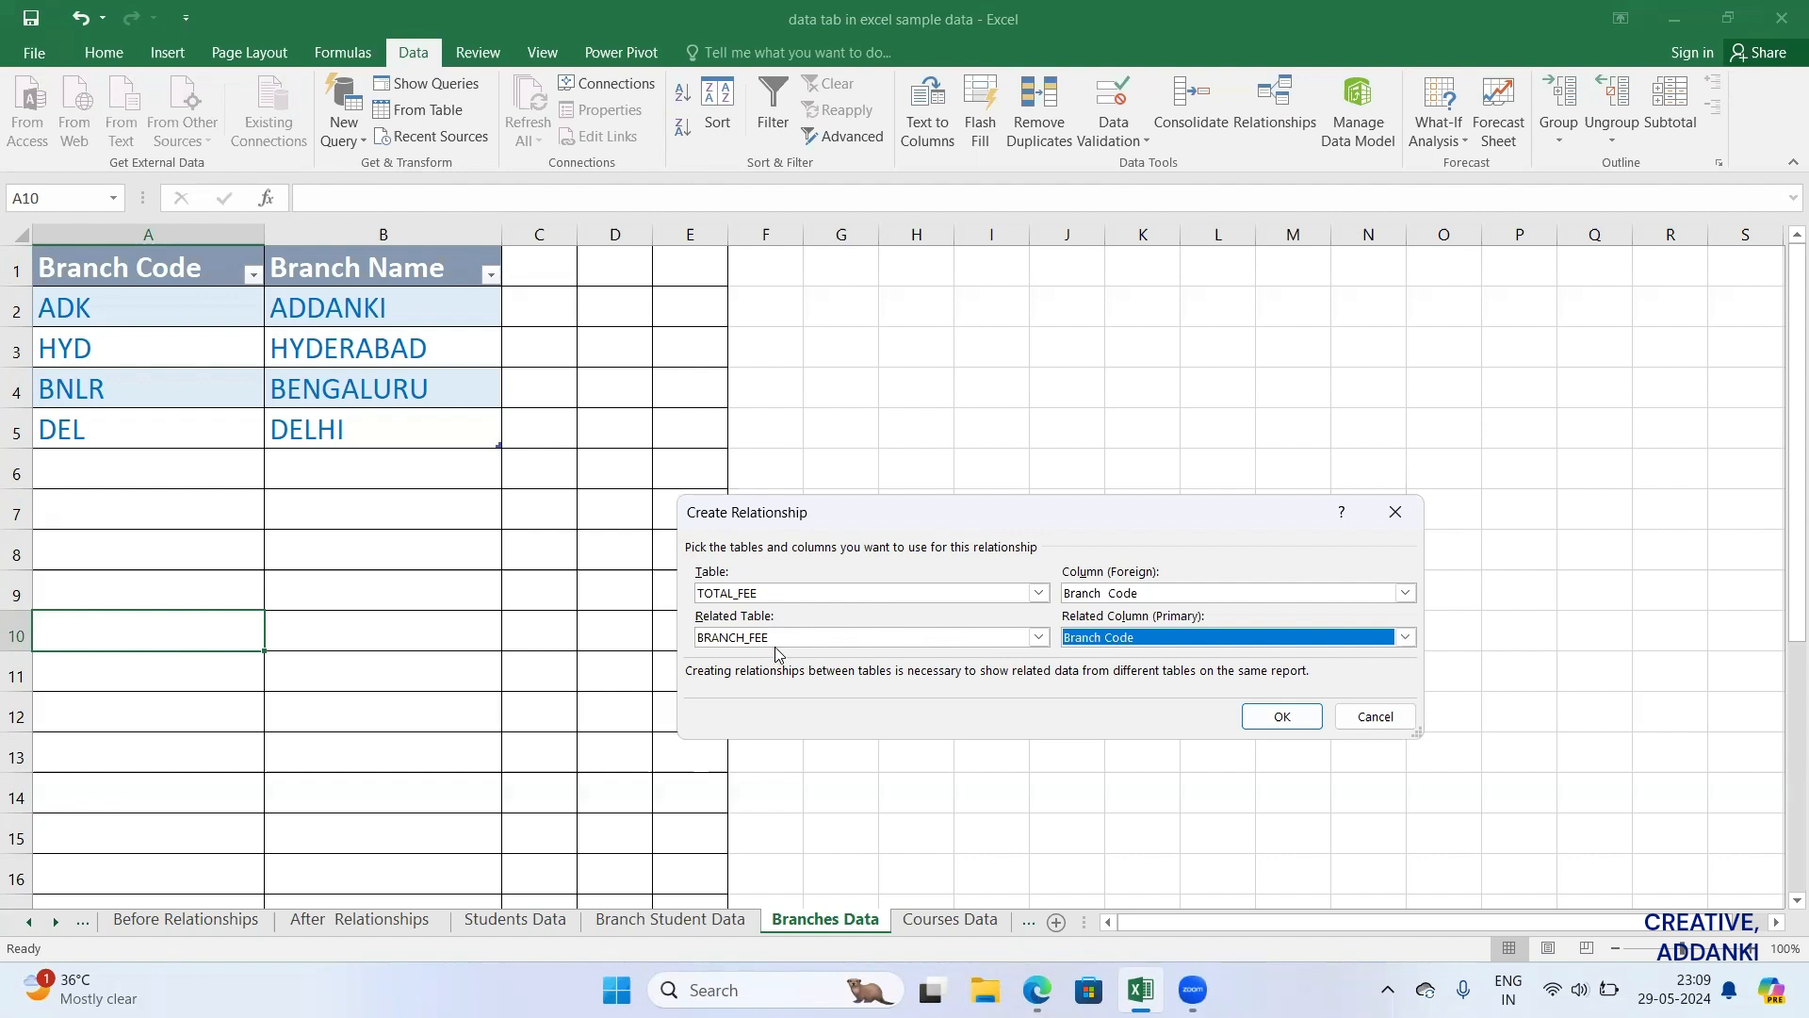
click(1283, 721)
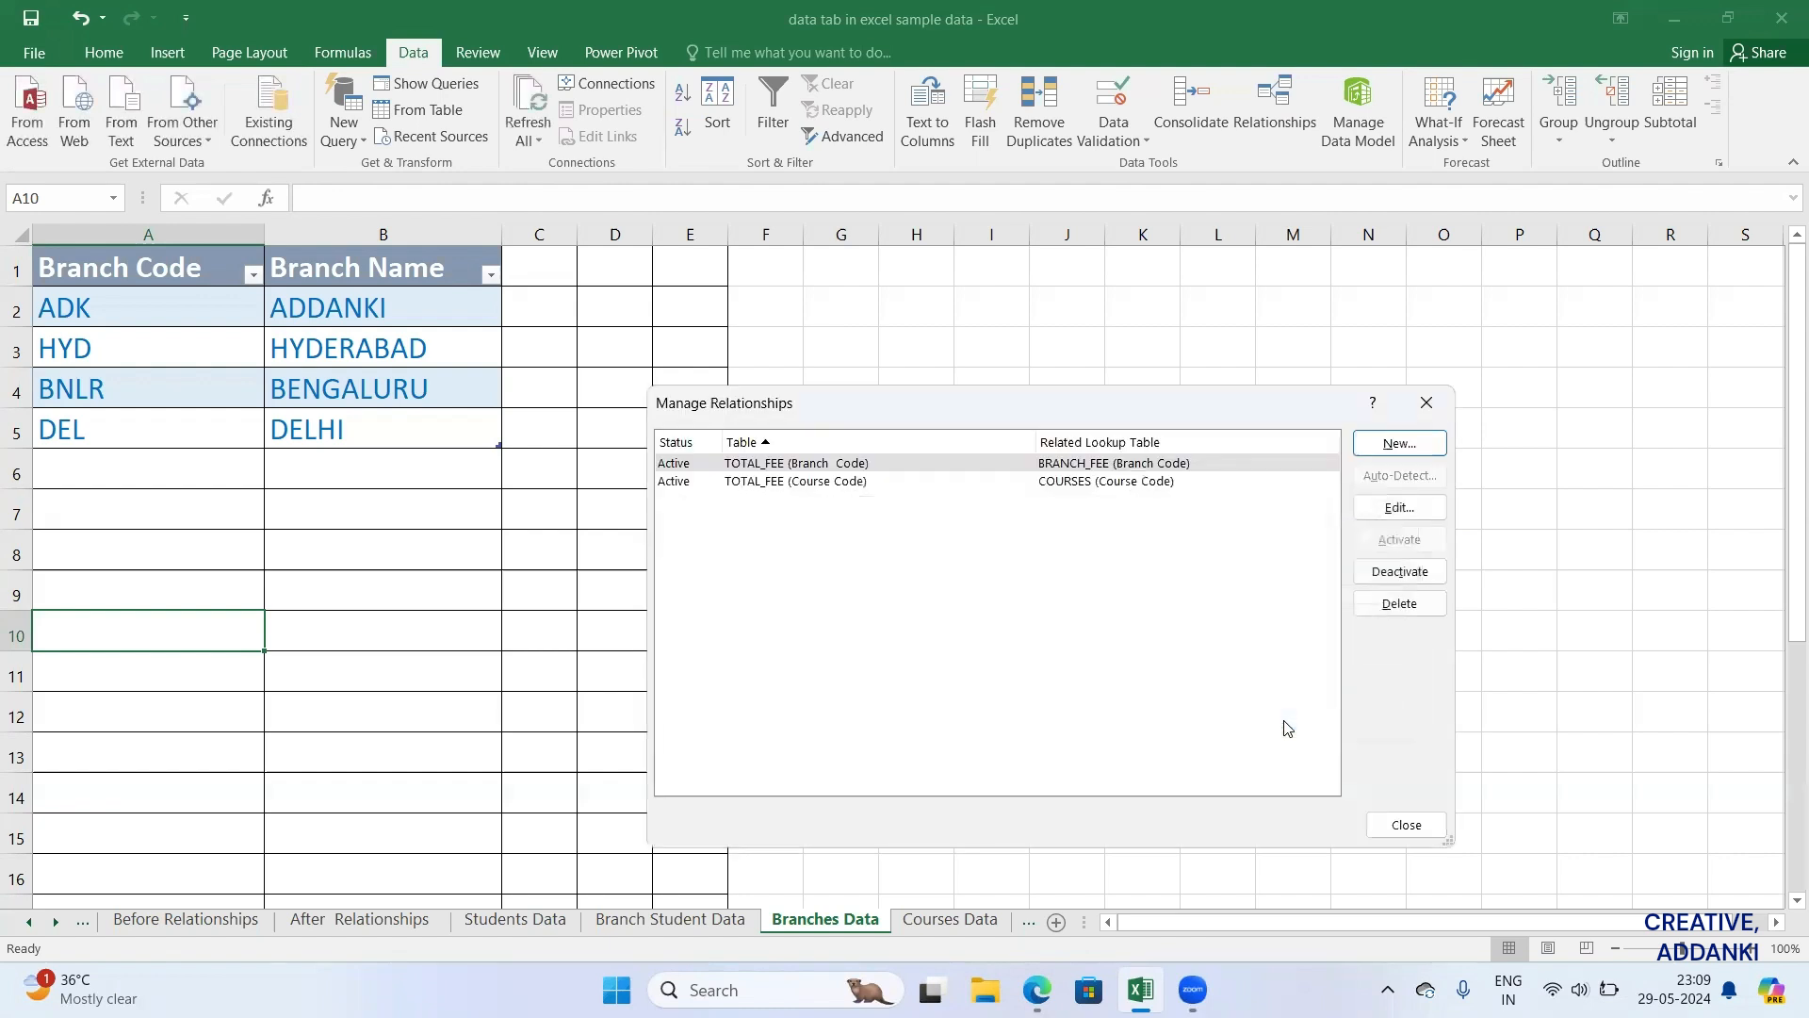
Step: Create a third relationship linking BRANCH_FEE's Branch Code to the BRANCH table's Branch Code, and close the relationship manager
click(1393, 445)
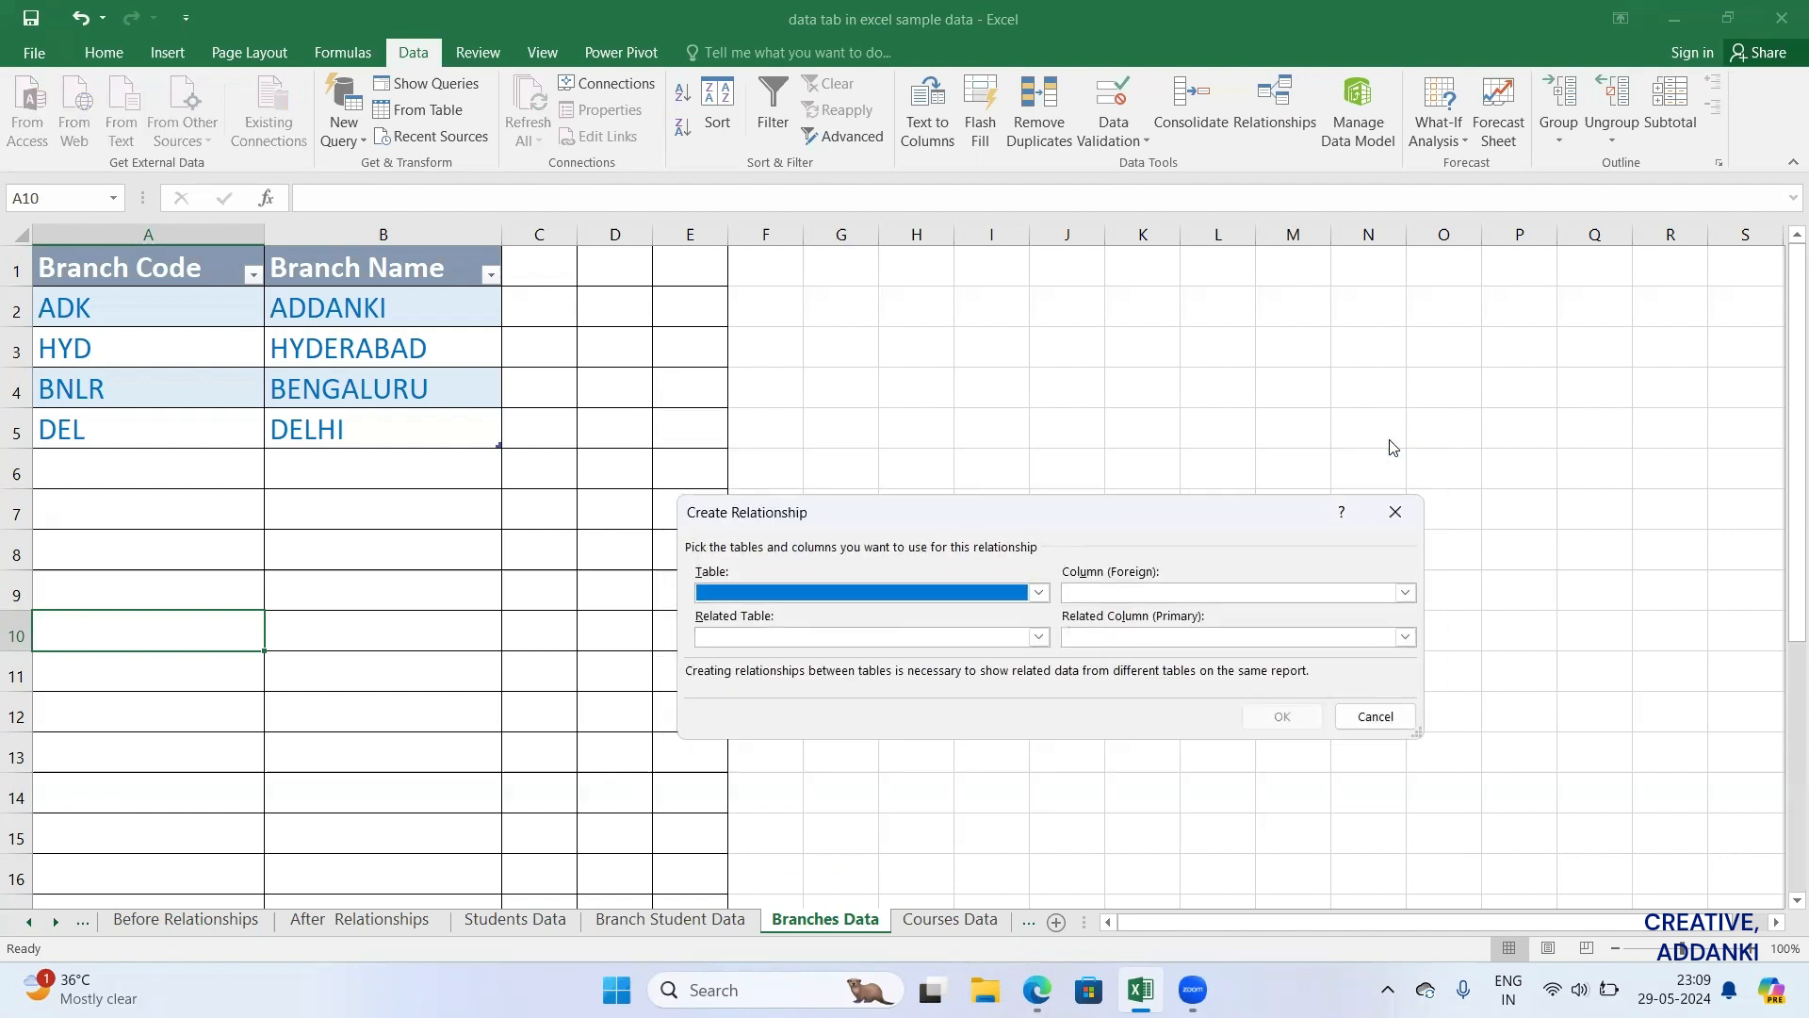
click(963, 601)
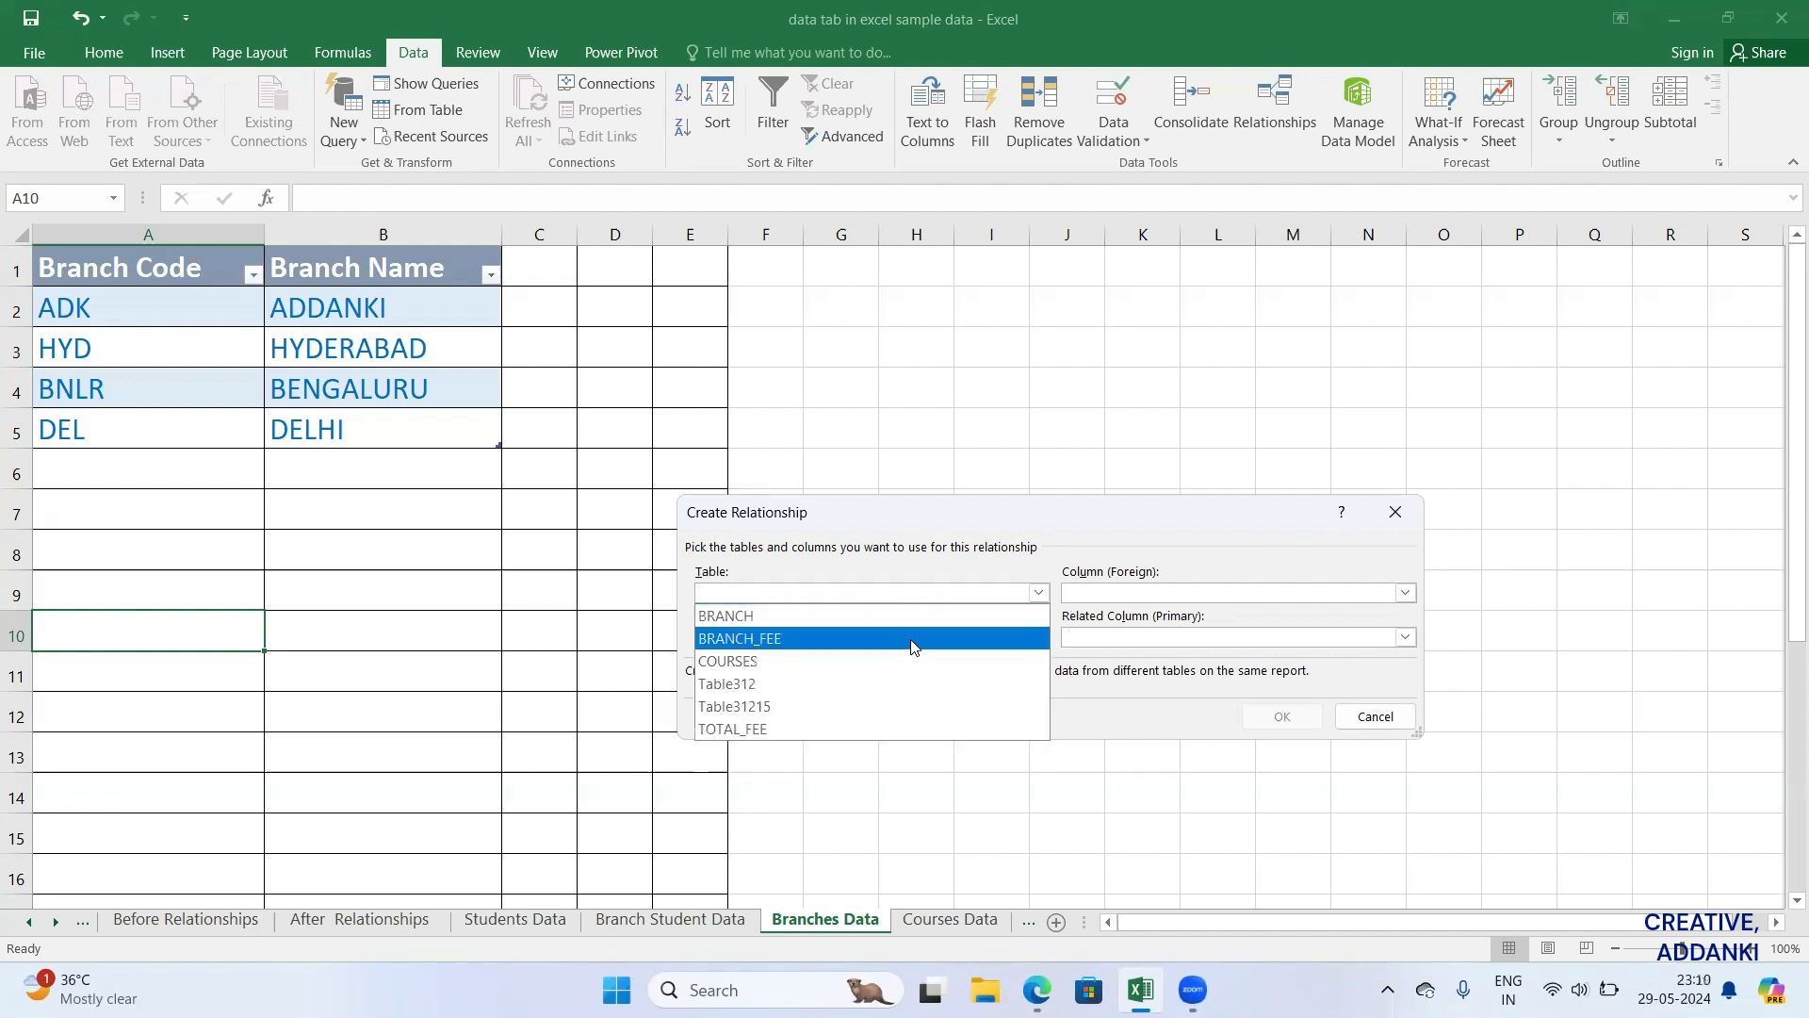
click(912, 641)
click(1085, 593)
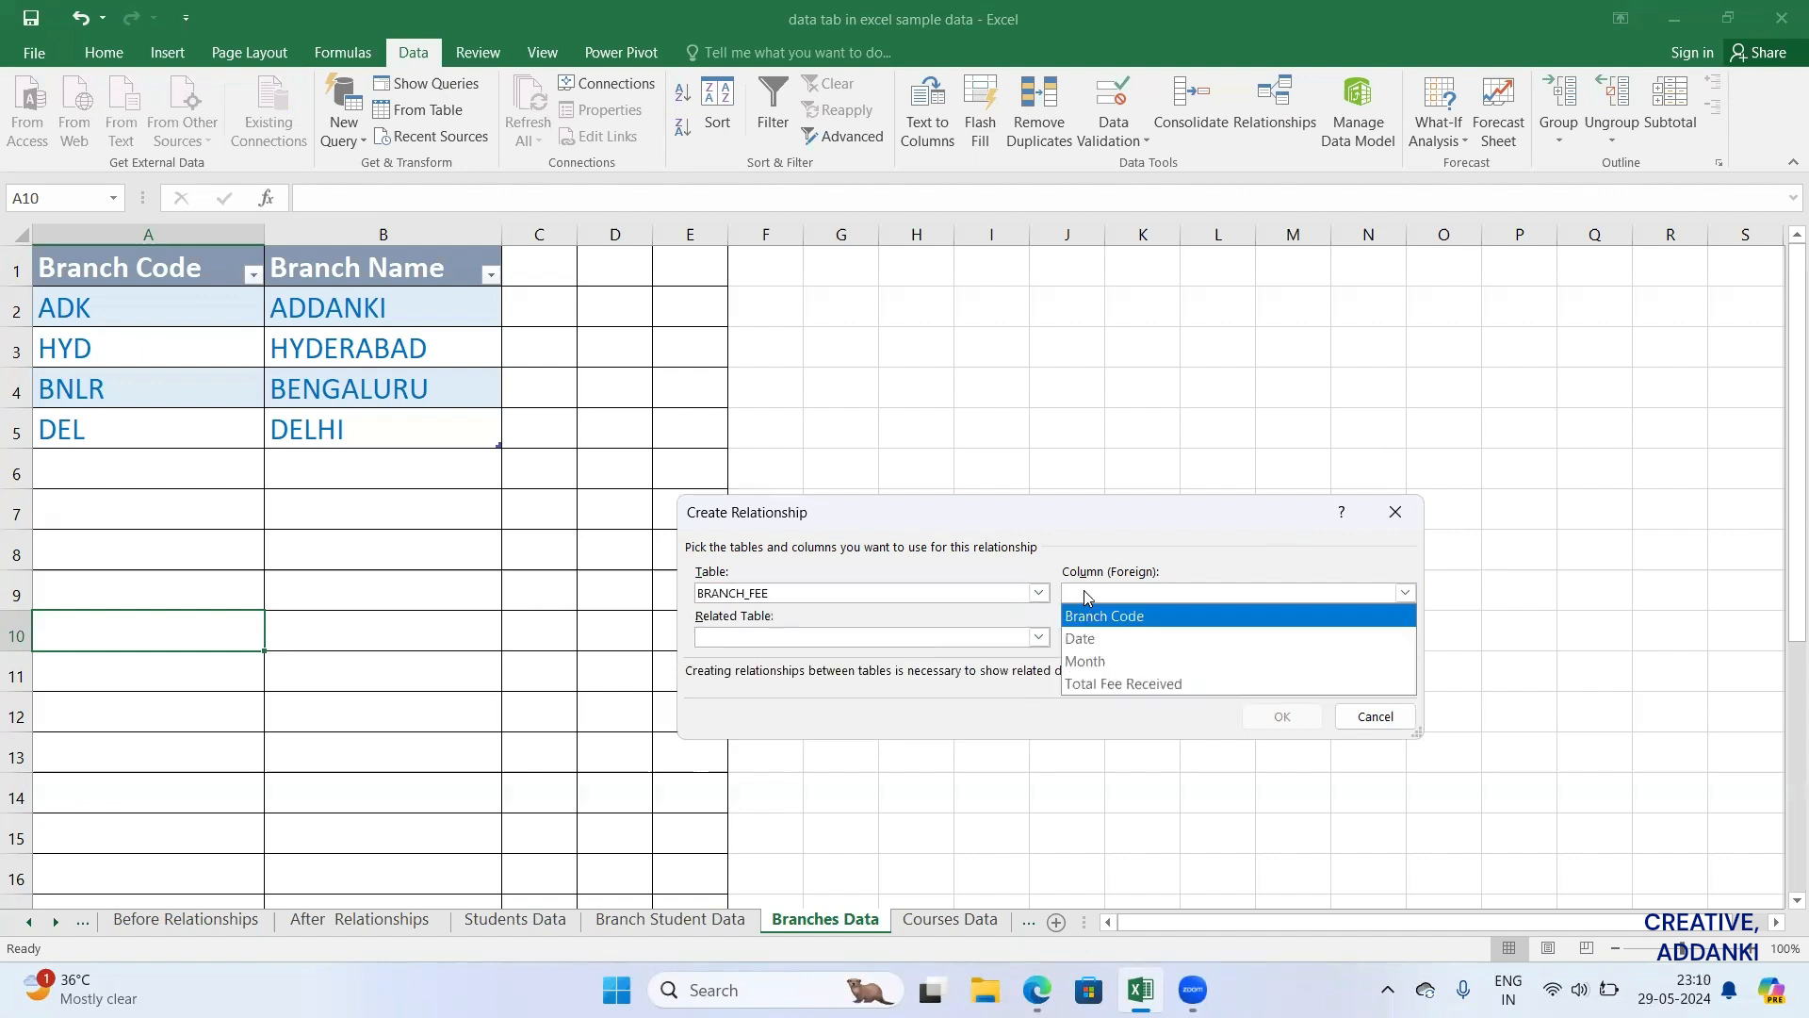
click(1098, 617)
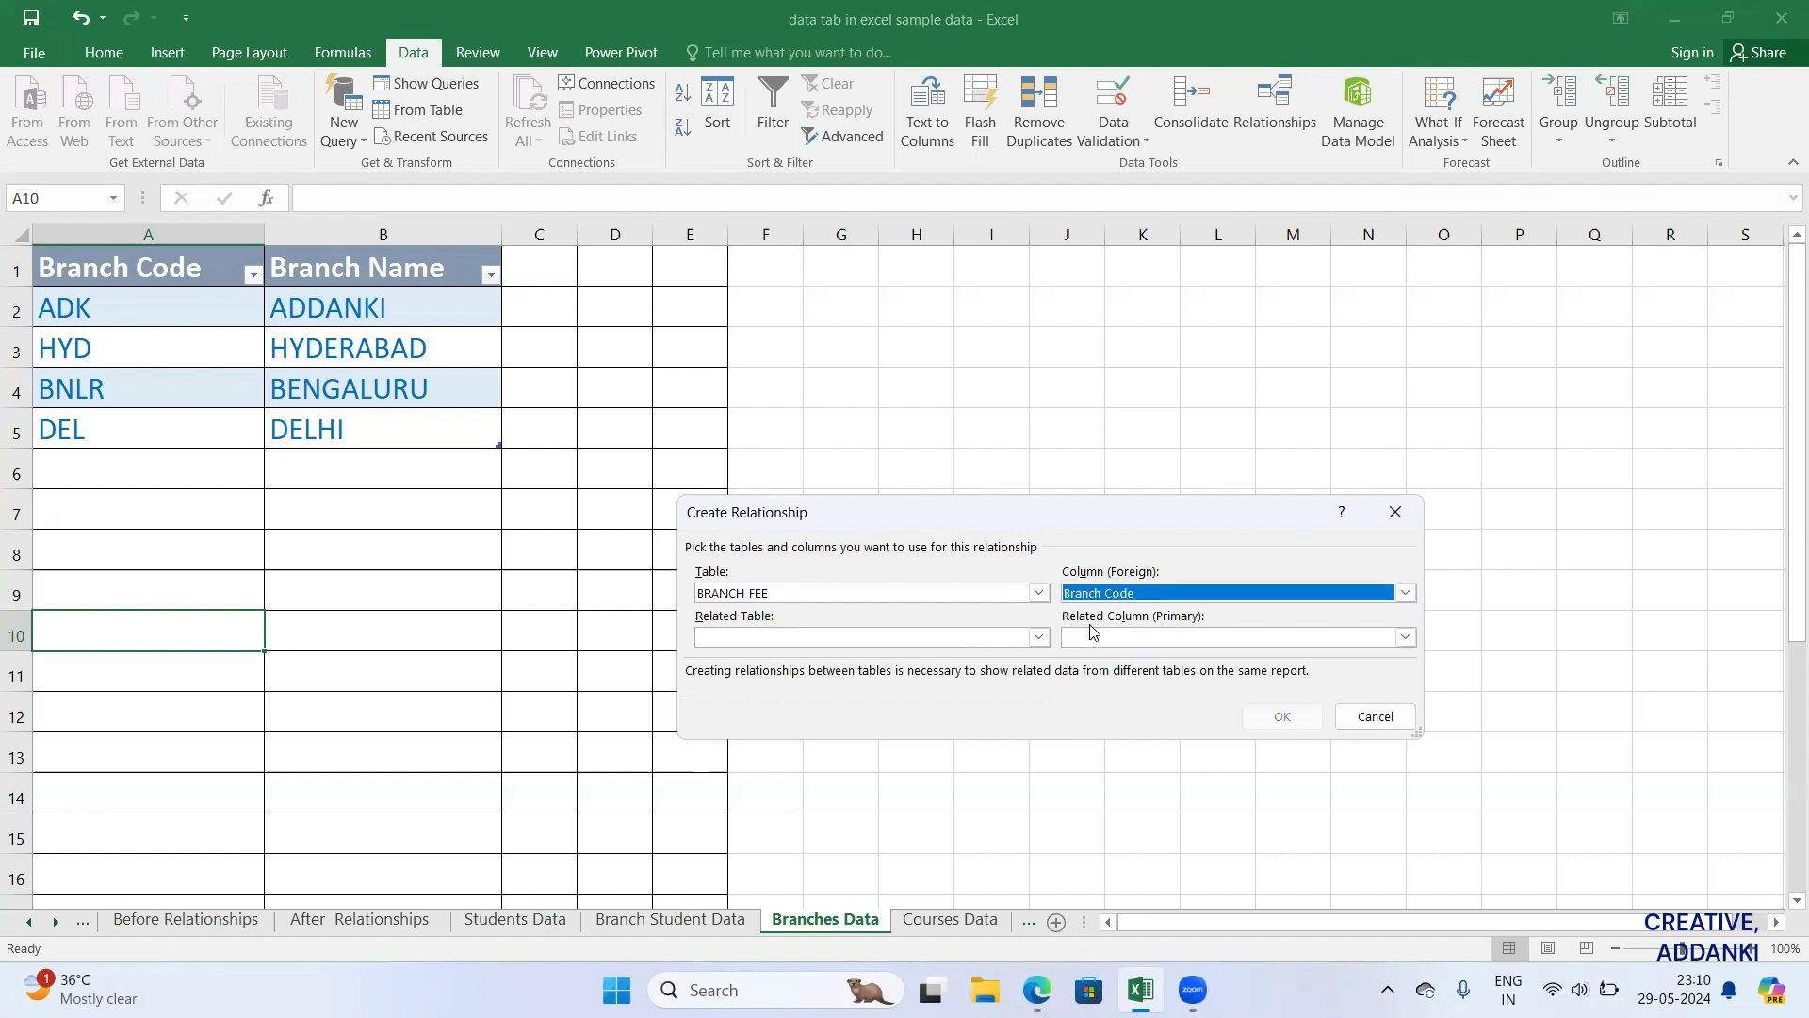
click(901, 638)
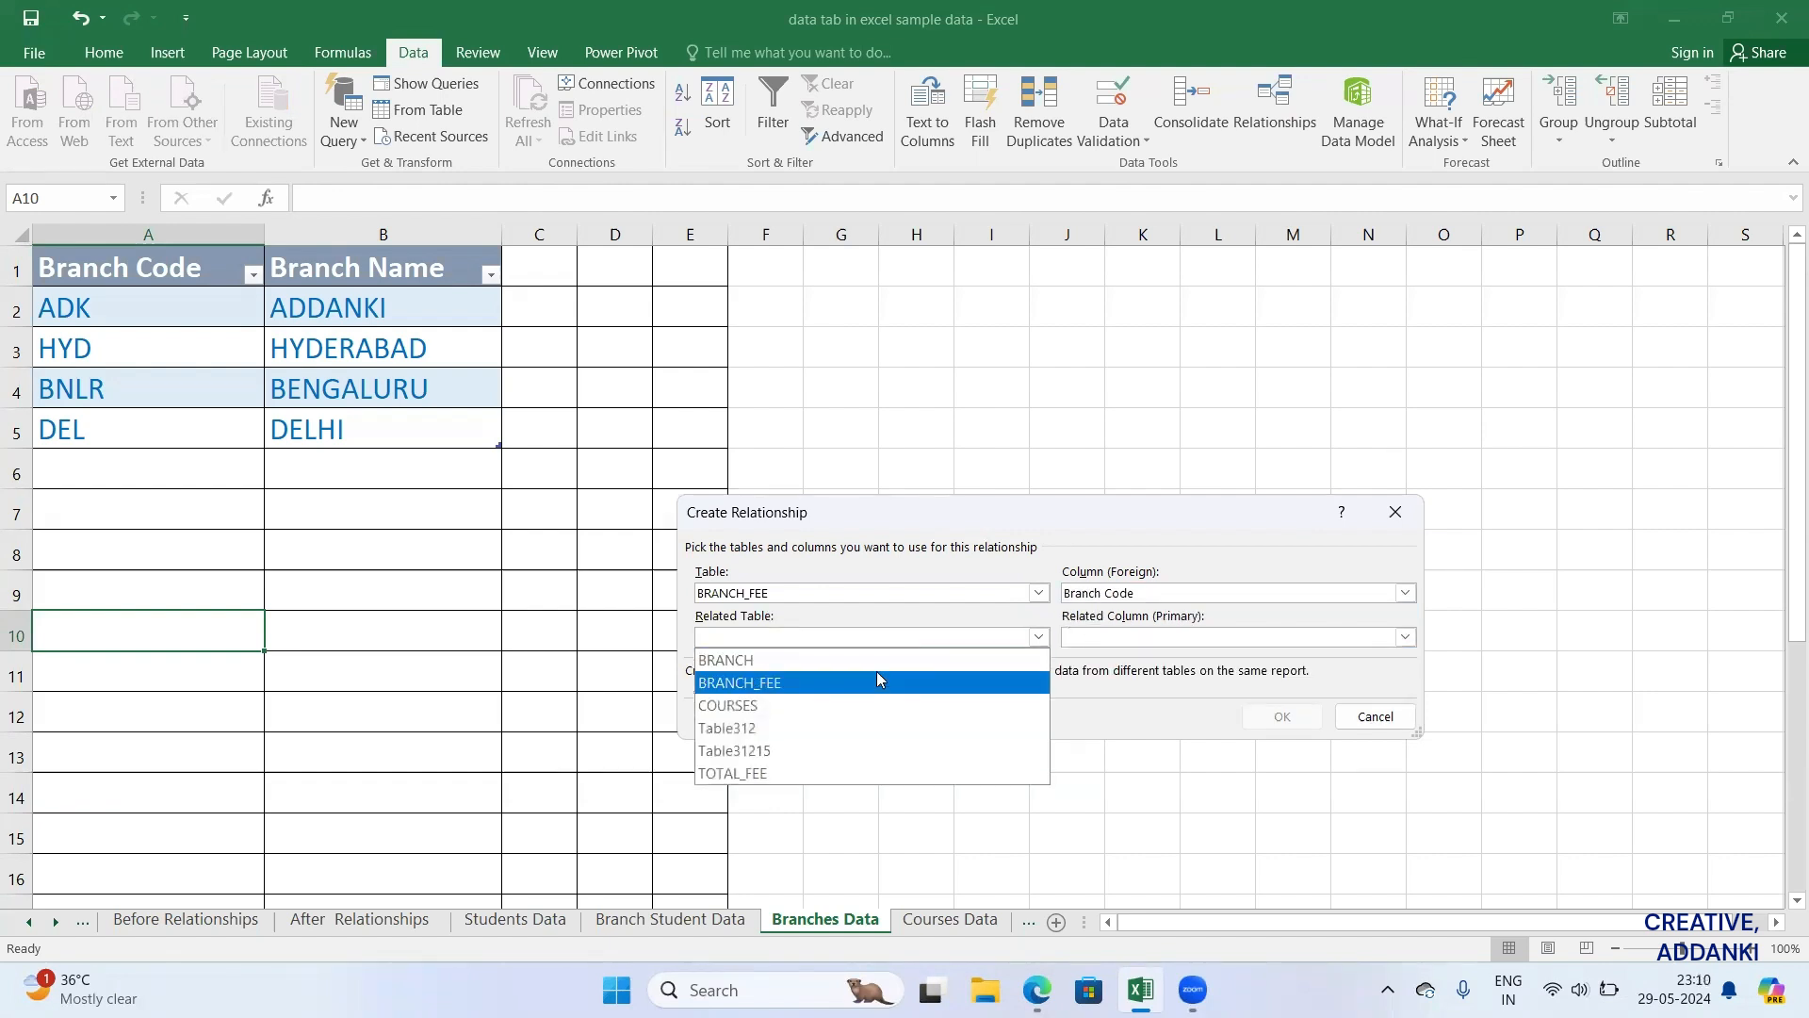
click(879, 660)
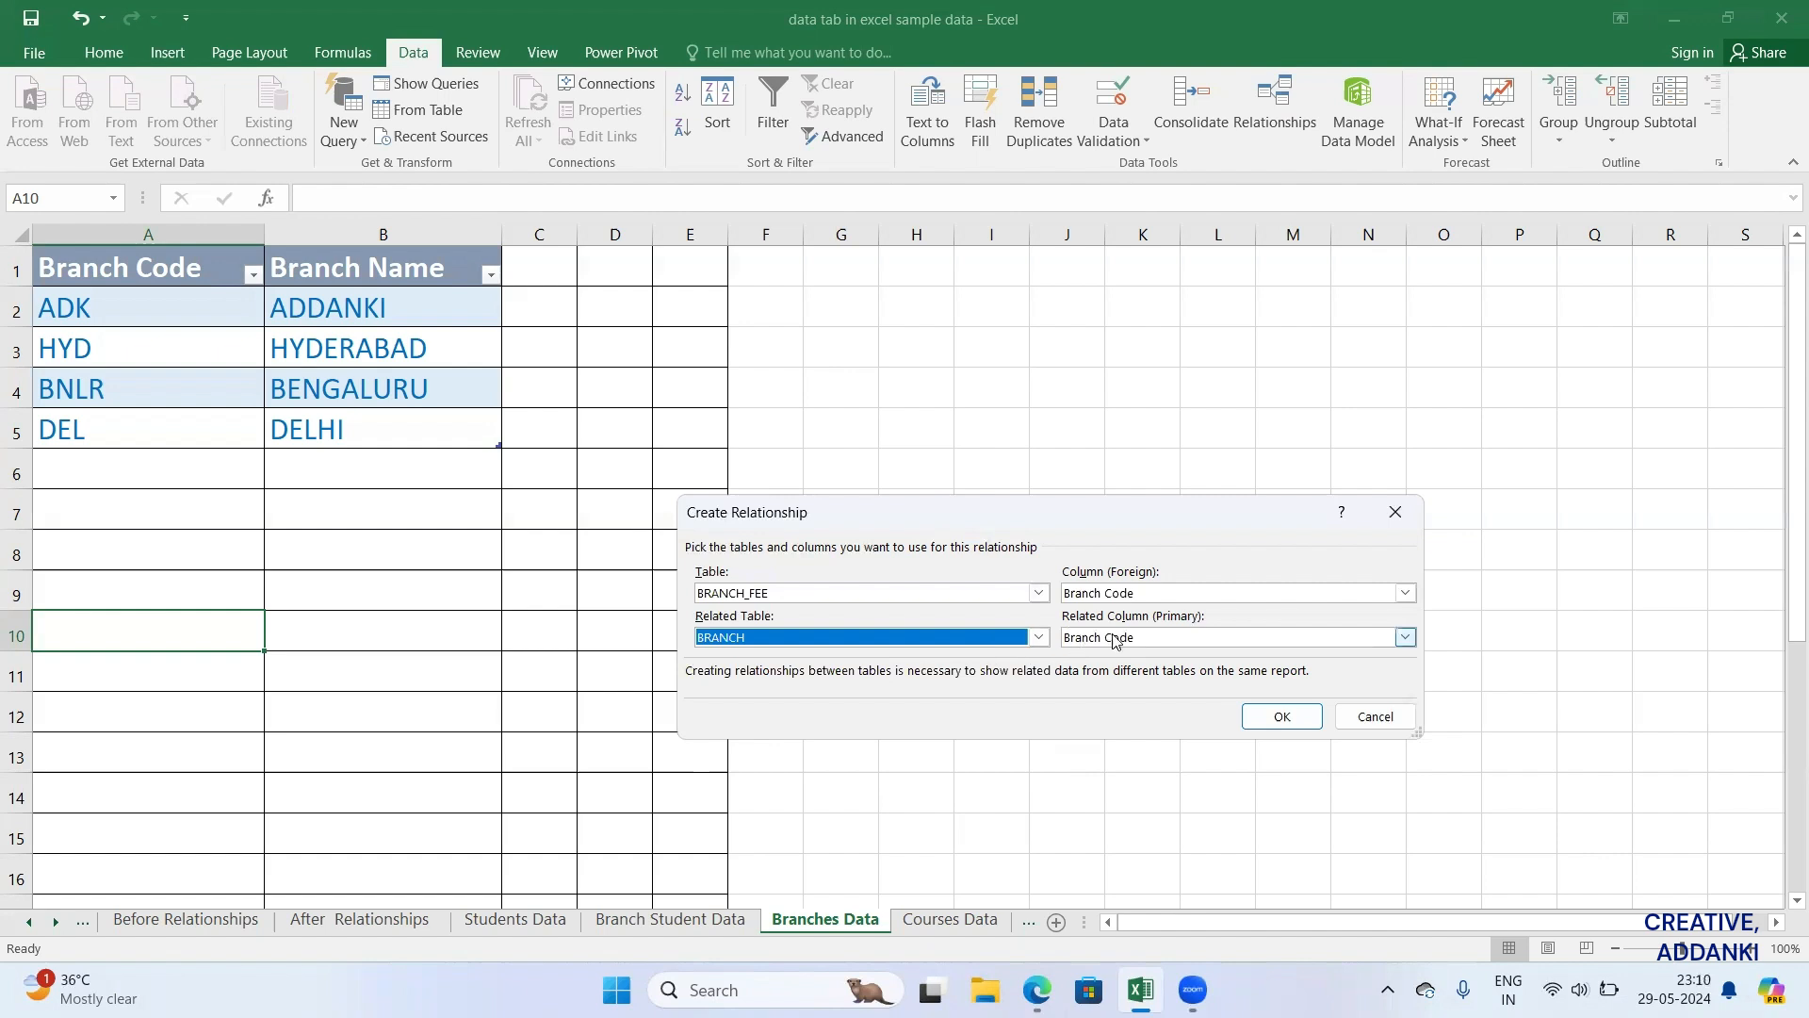
click(1284, 718)
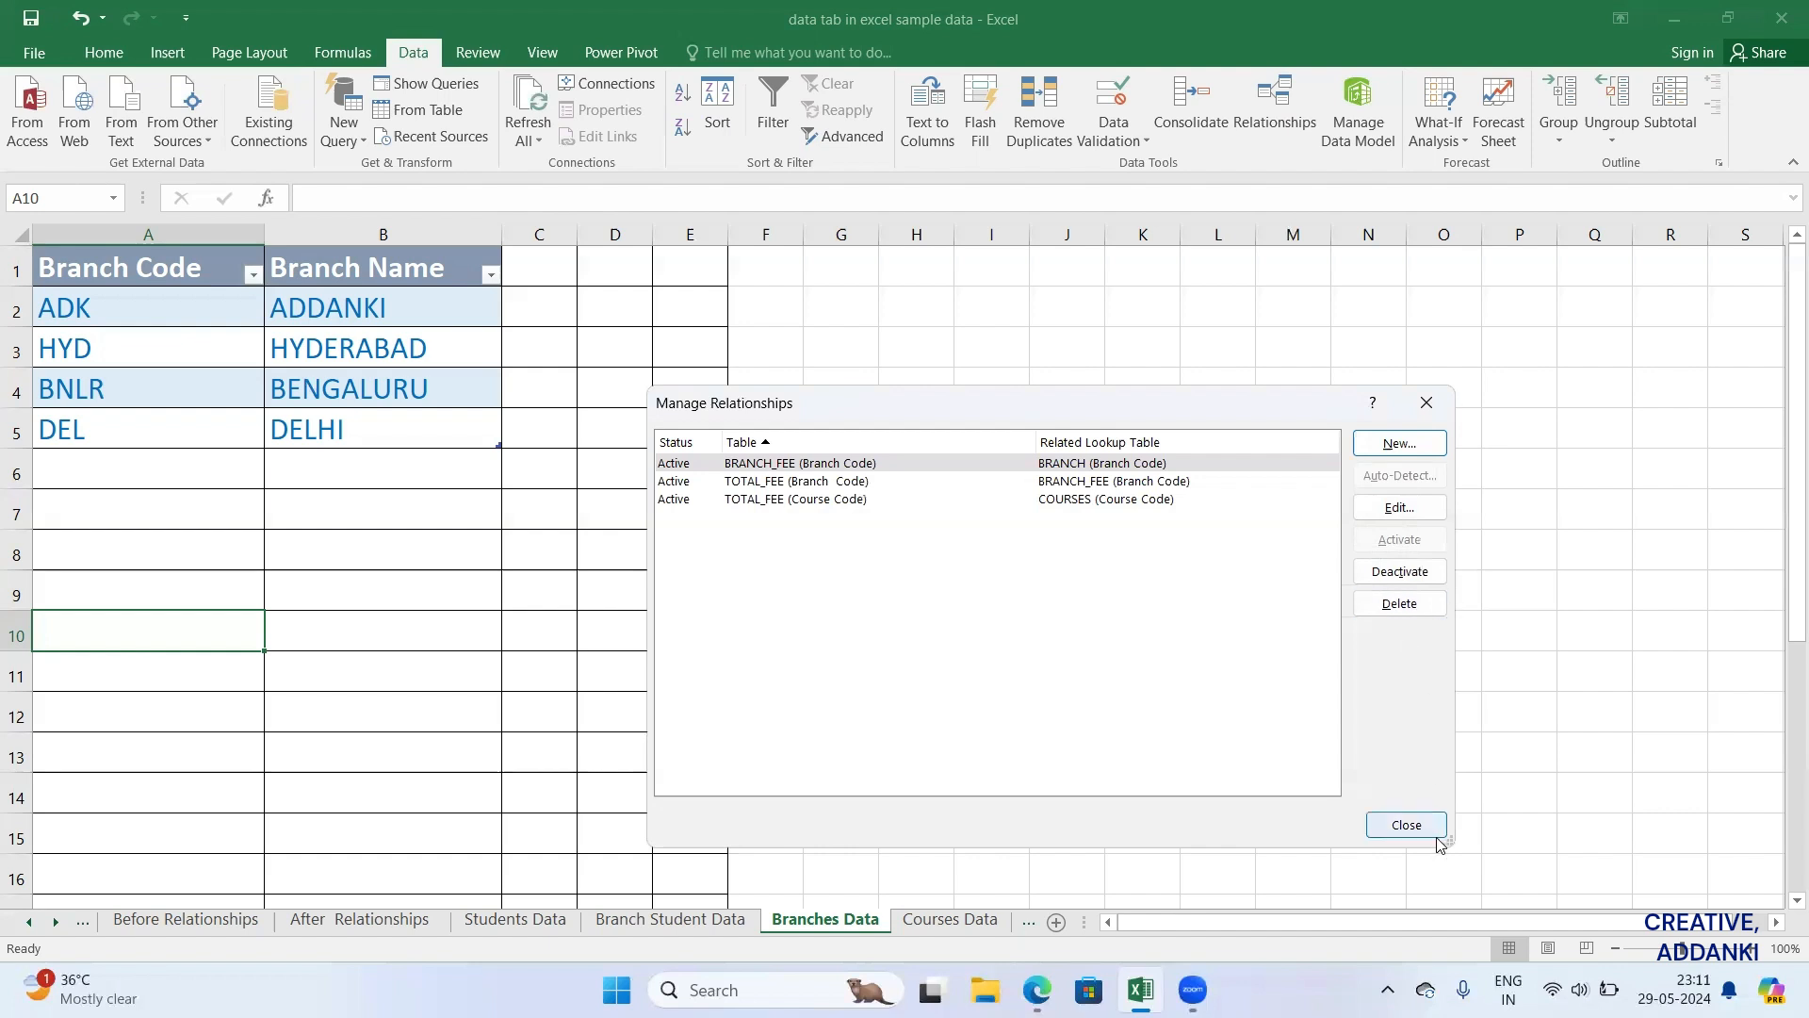
click(1399, 825)
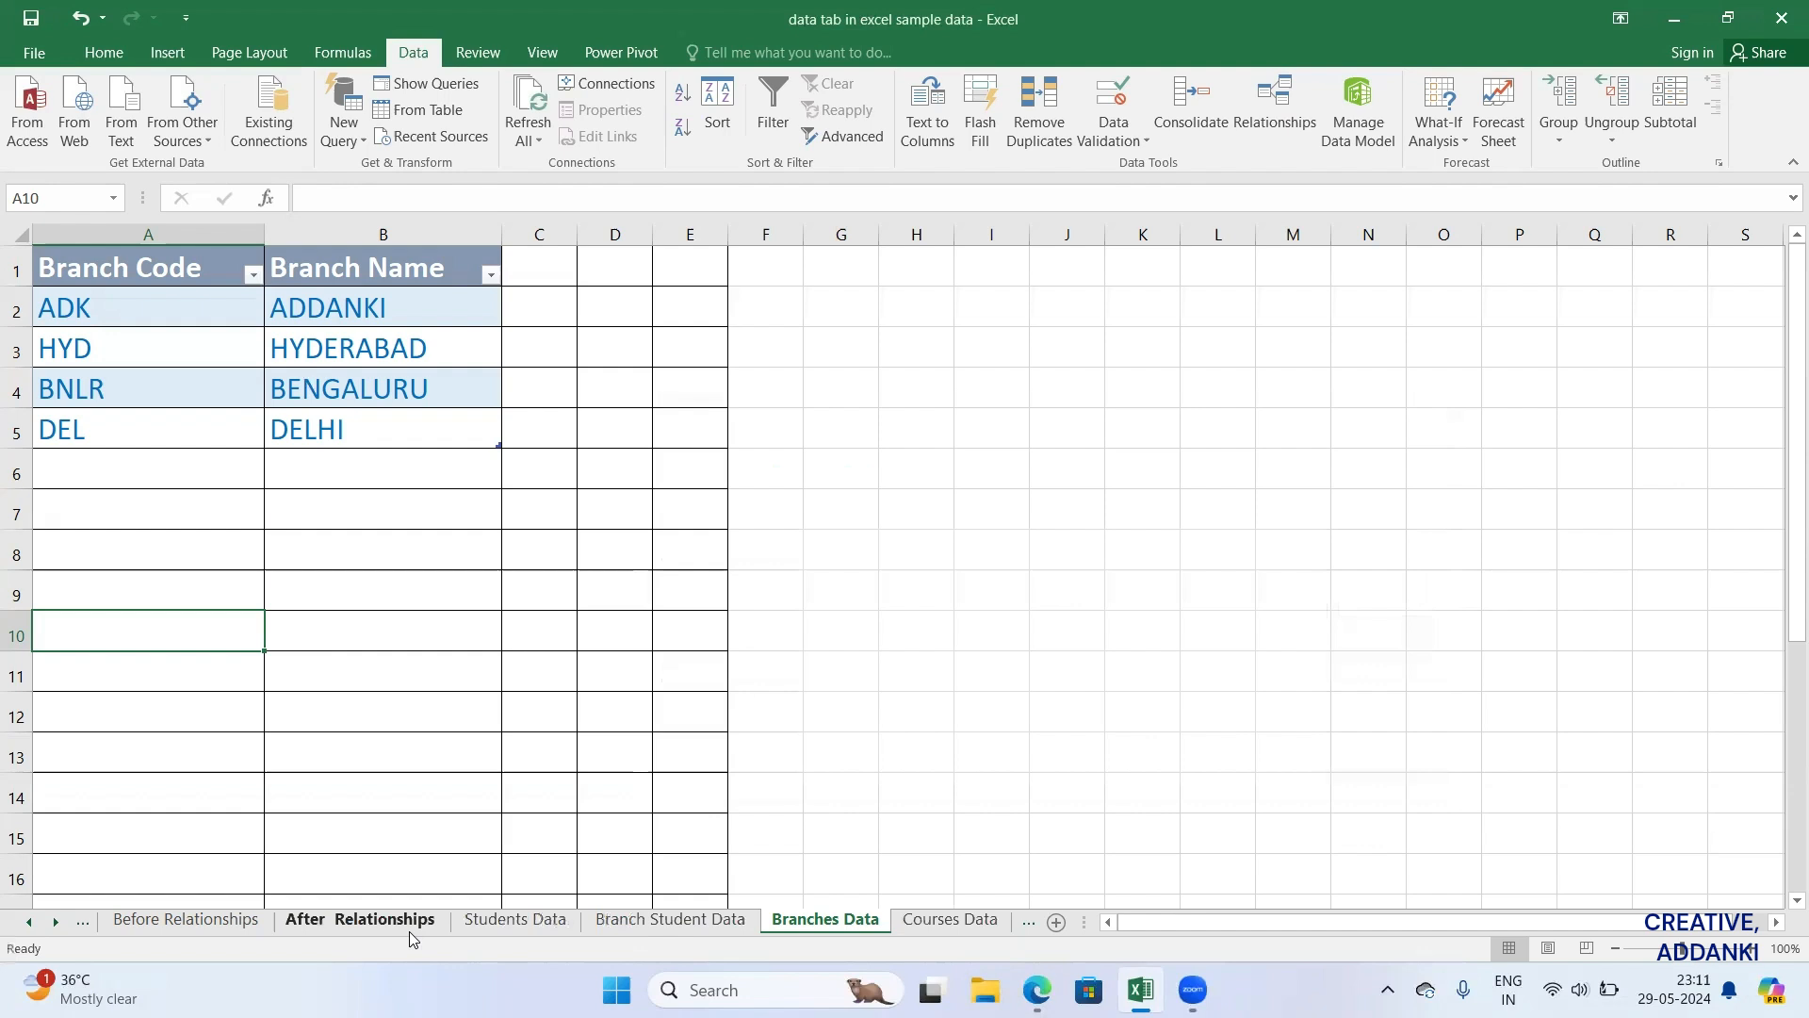
Step: Build the Before Relationships PivotTable from TOTAL_FEE with Fee Received as values, Branch Code as filter and Course Code as columns
click(217, 929)
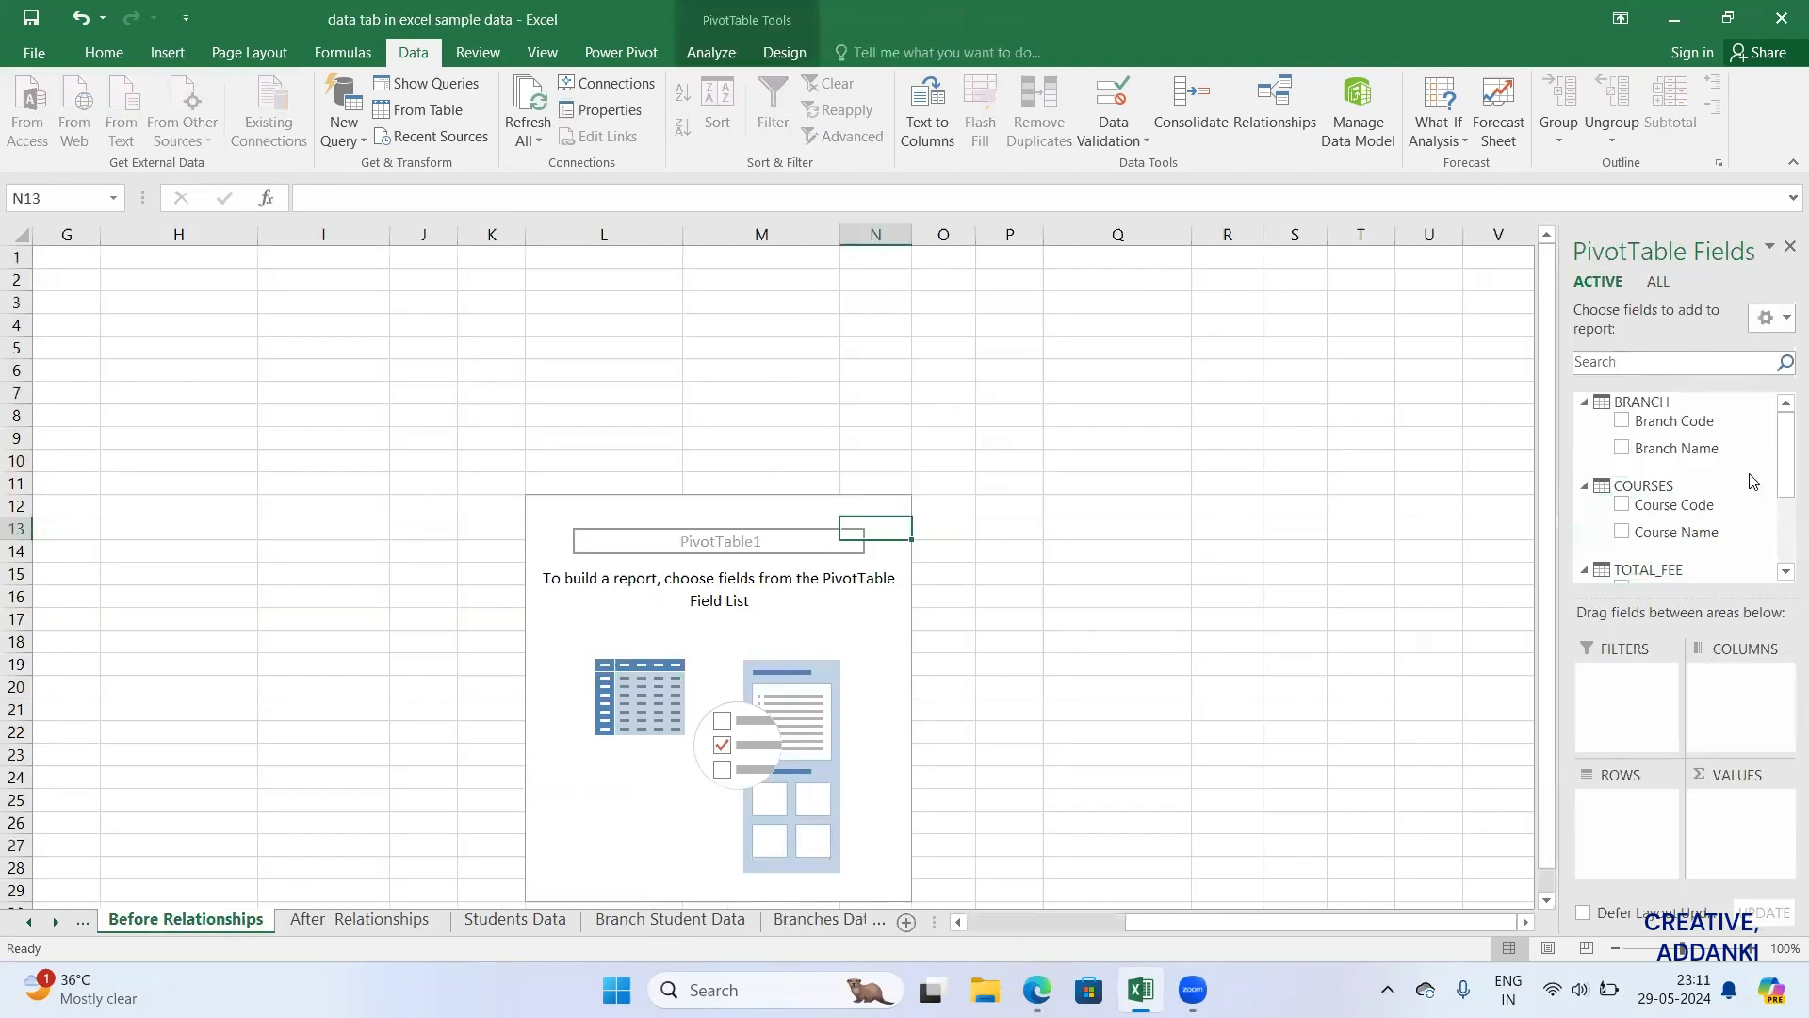
scroll(1784, 495, down, 1)
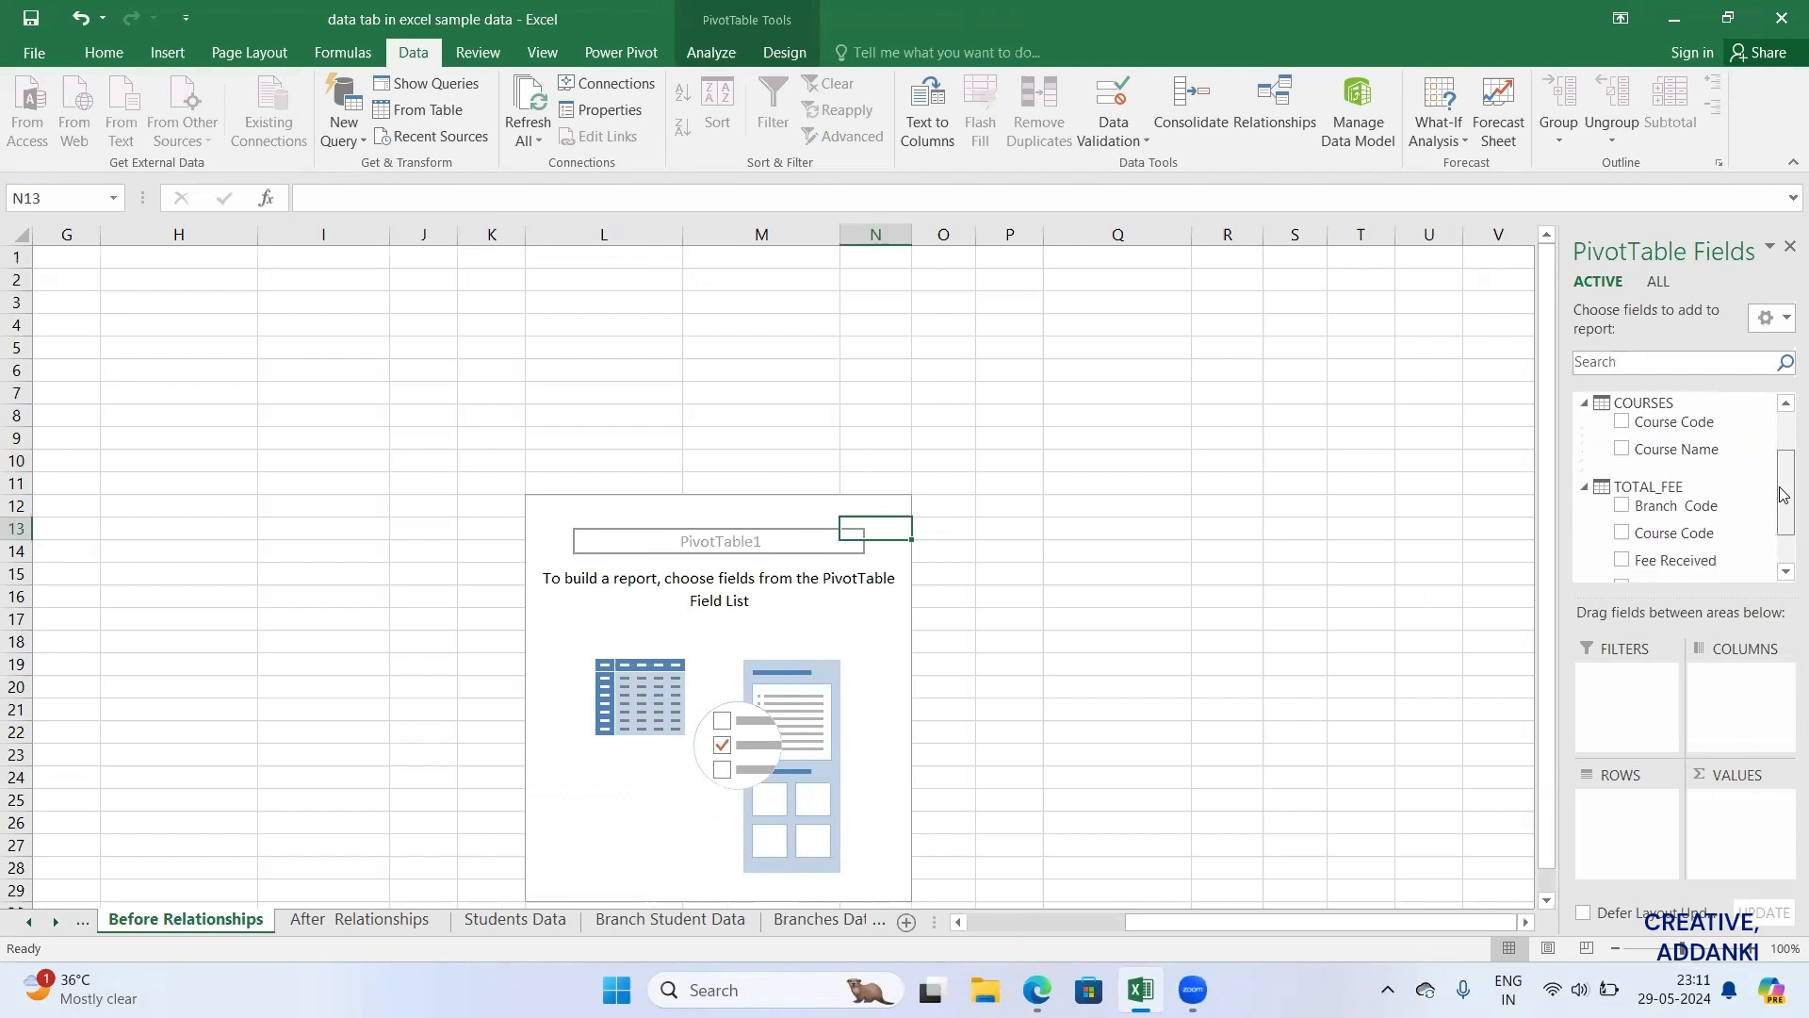
scroll(1784, 495, down, 1)
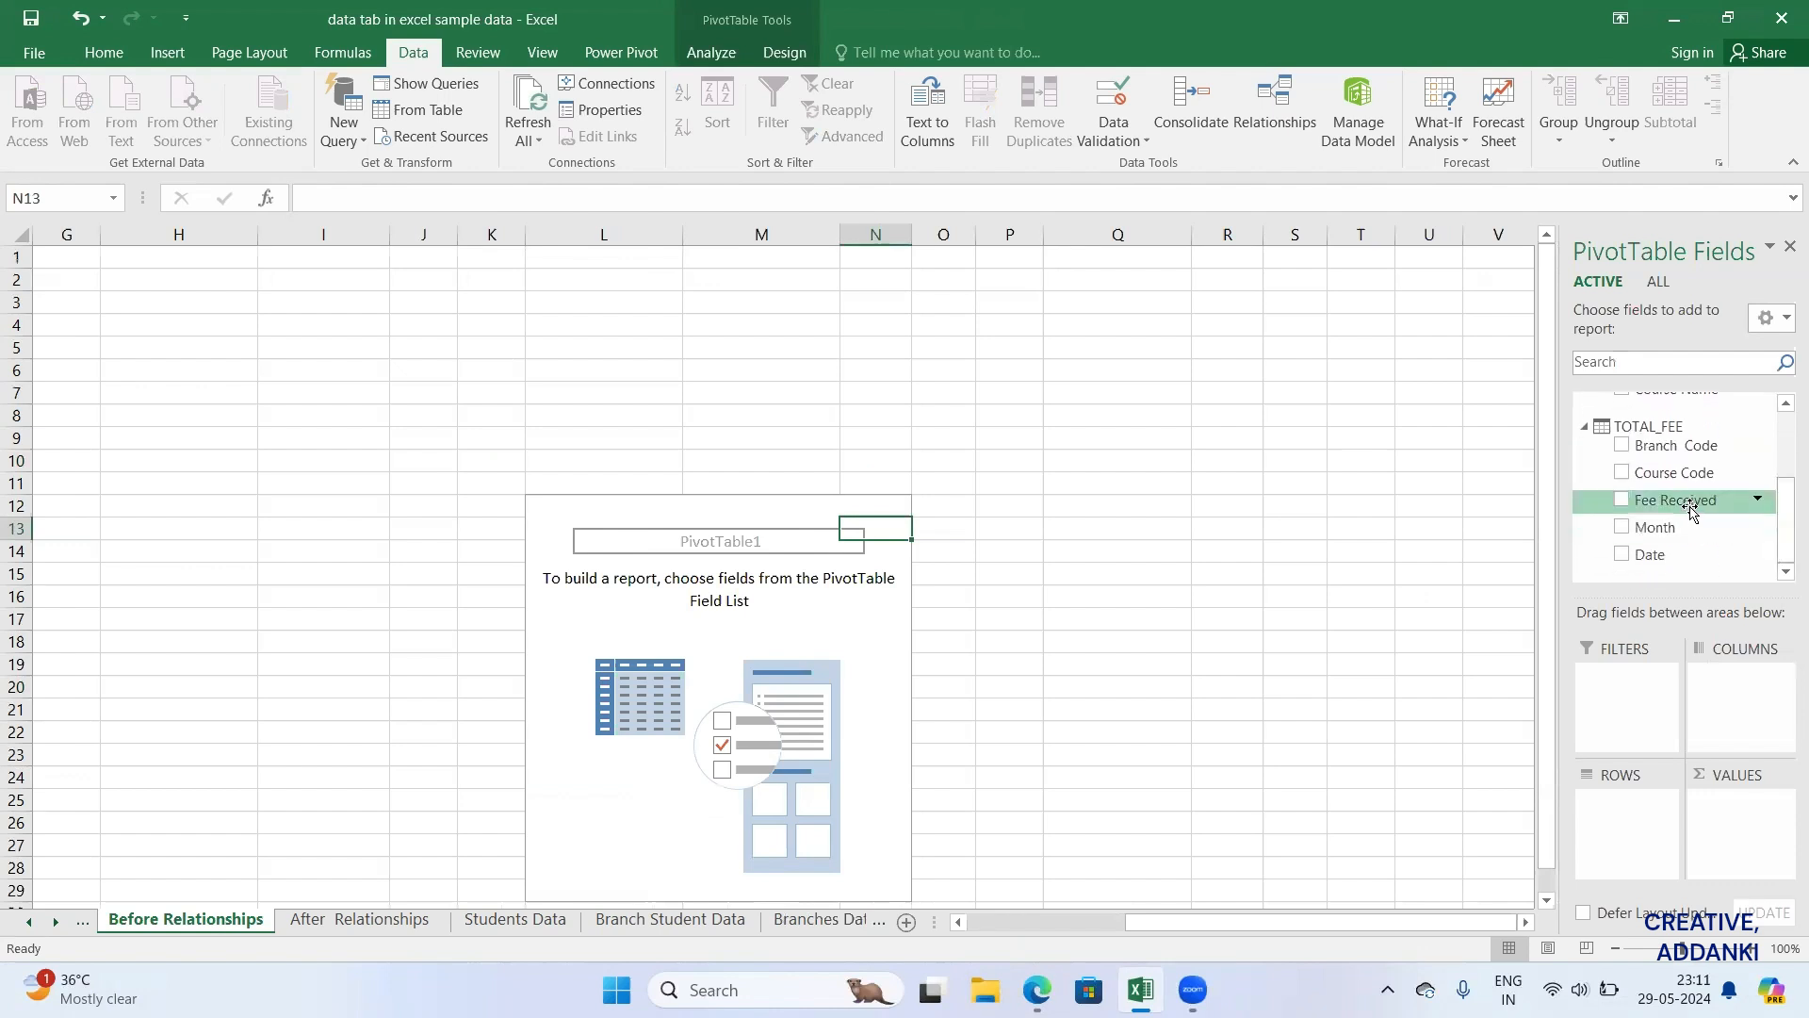
drag(1690, 510, 1743, 818)
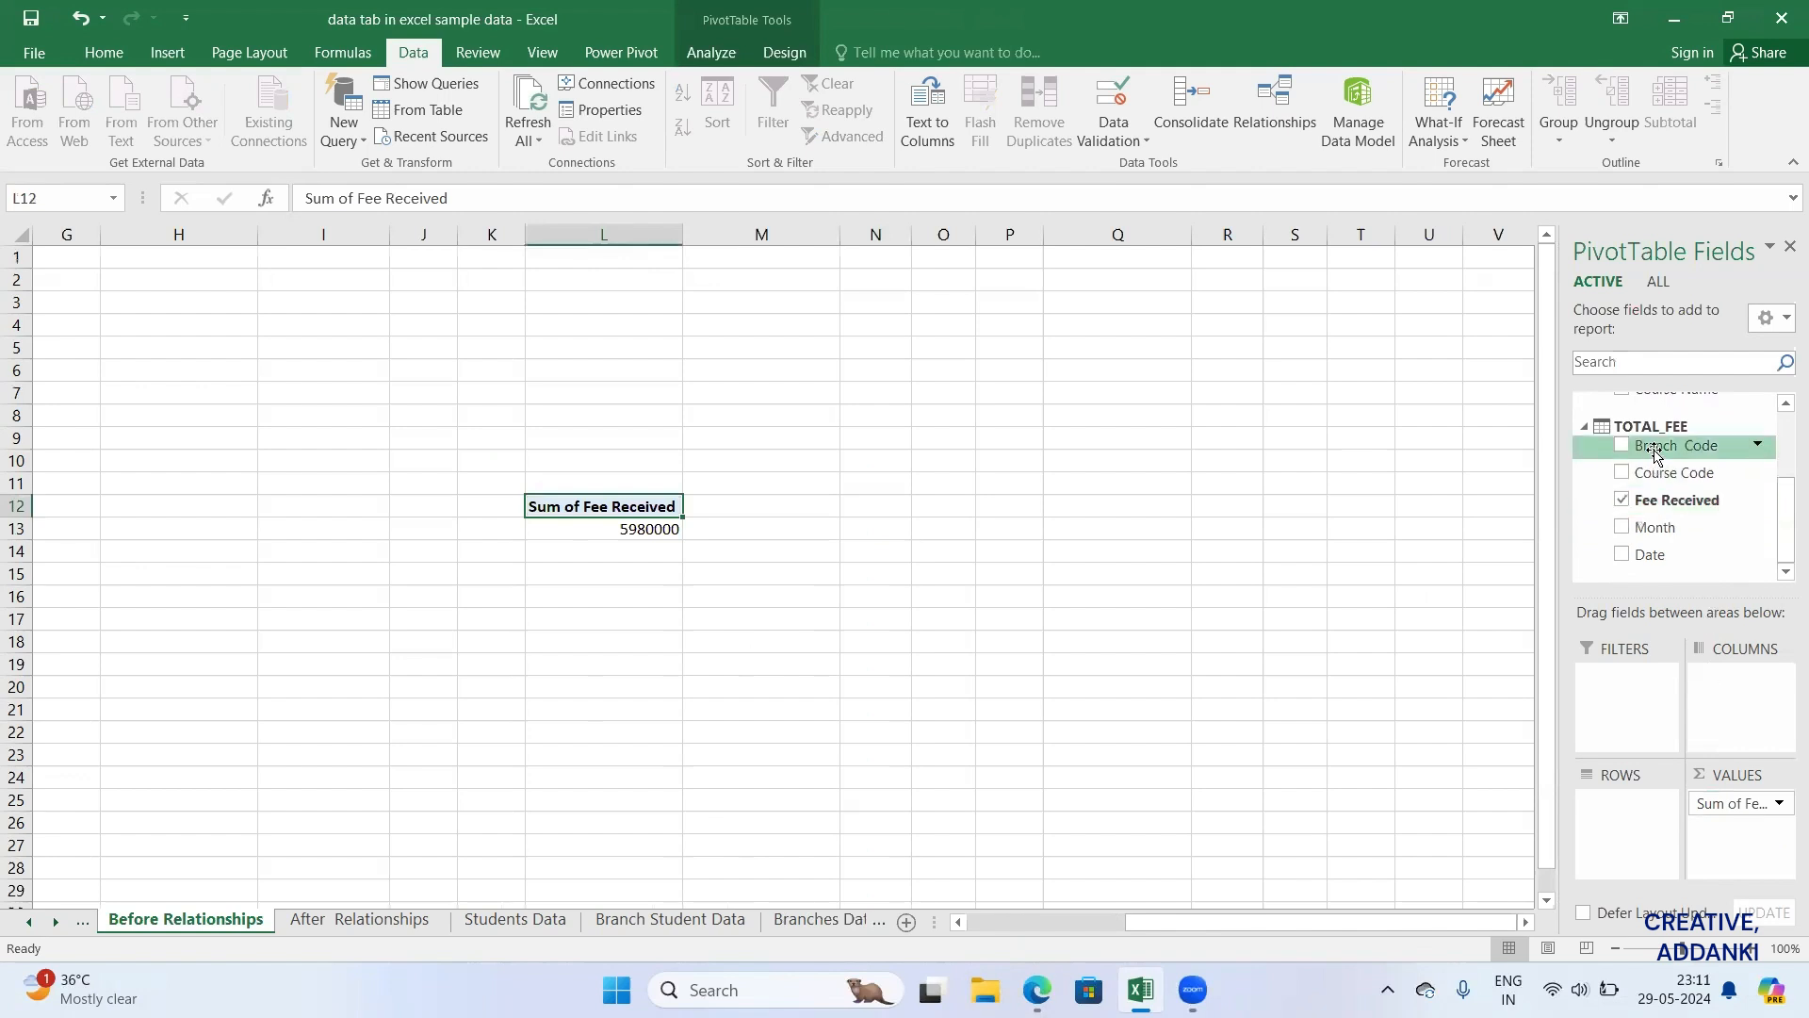
drag(1655, 446, 1622, 702)
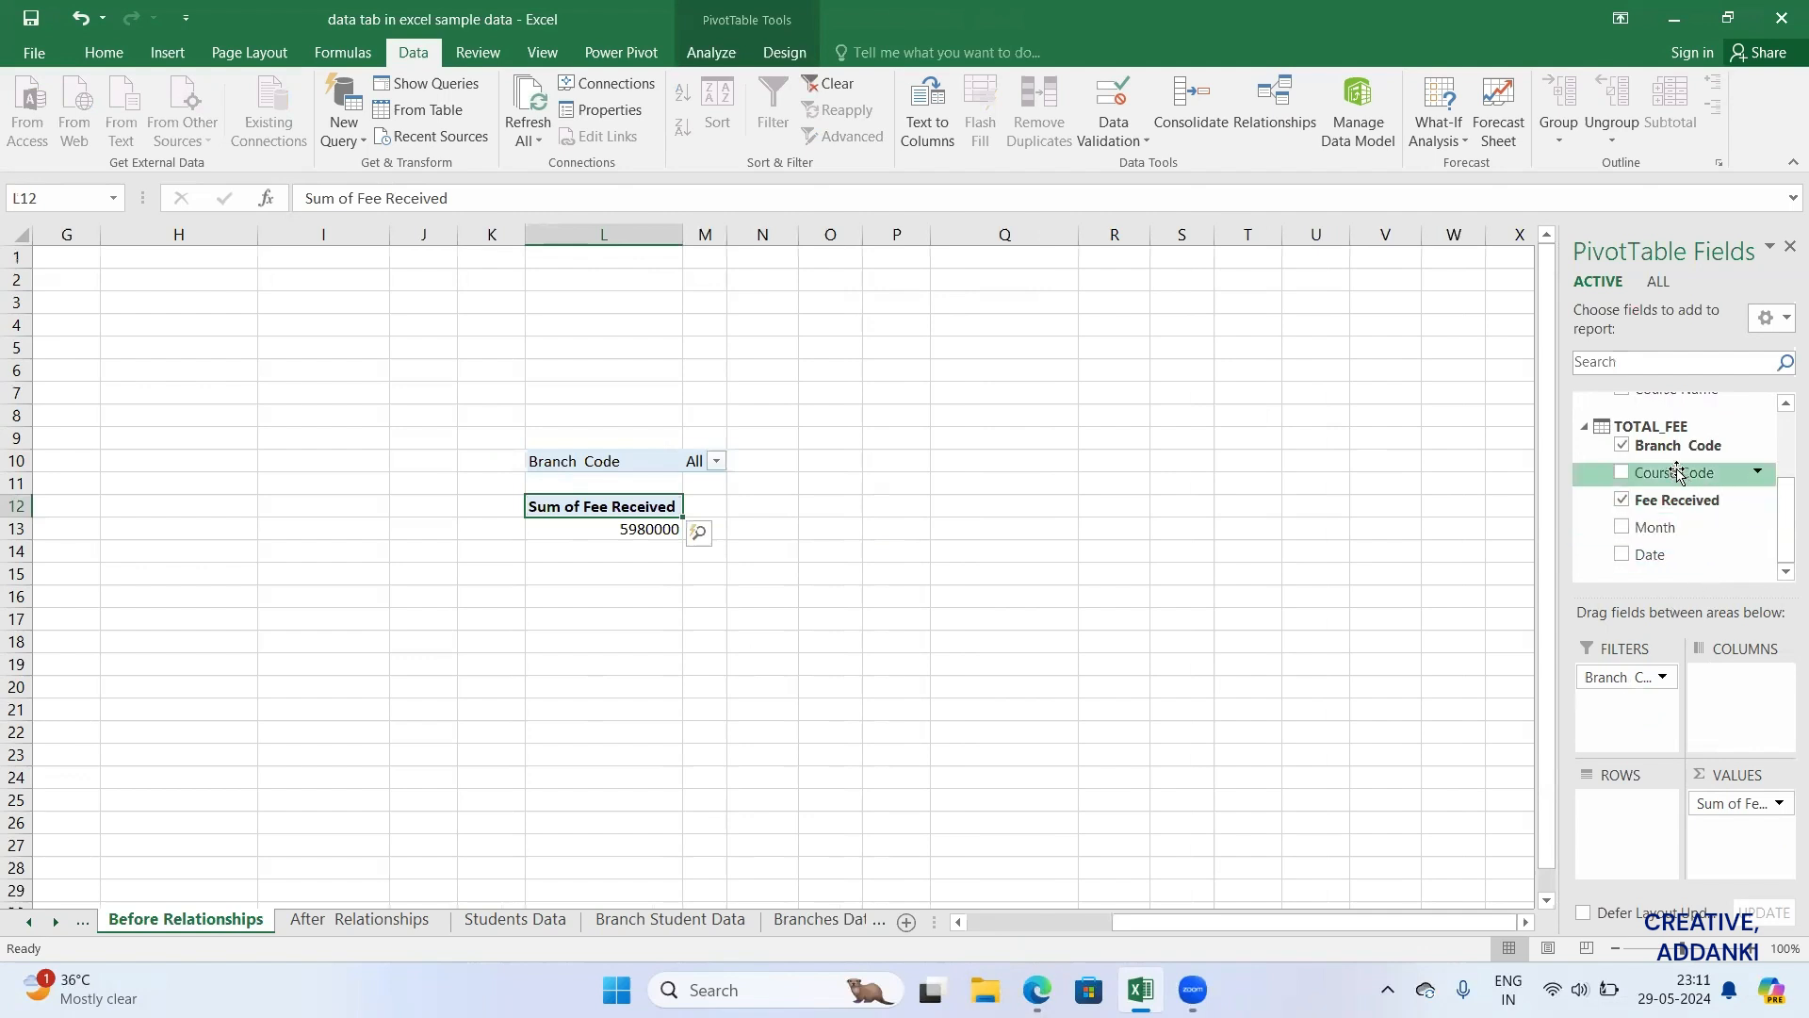
drag(1677, 473, 1735, 690)
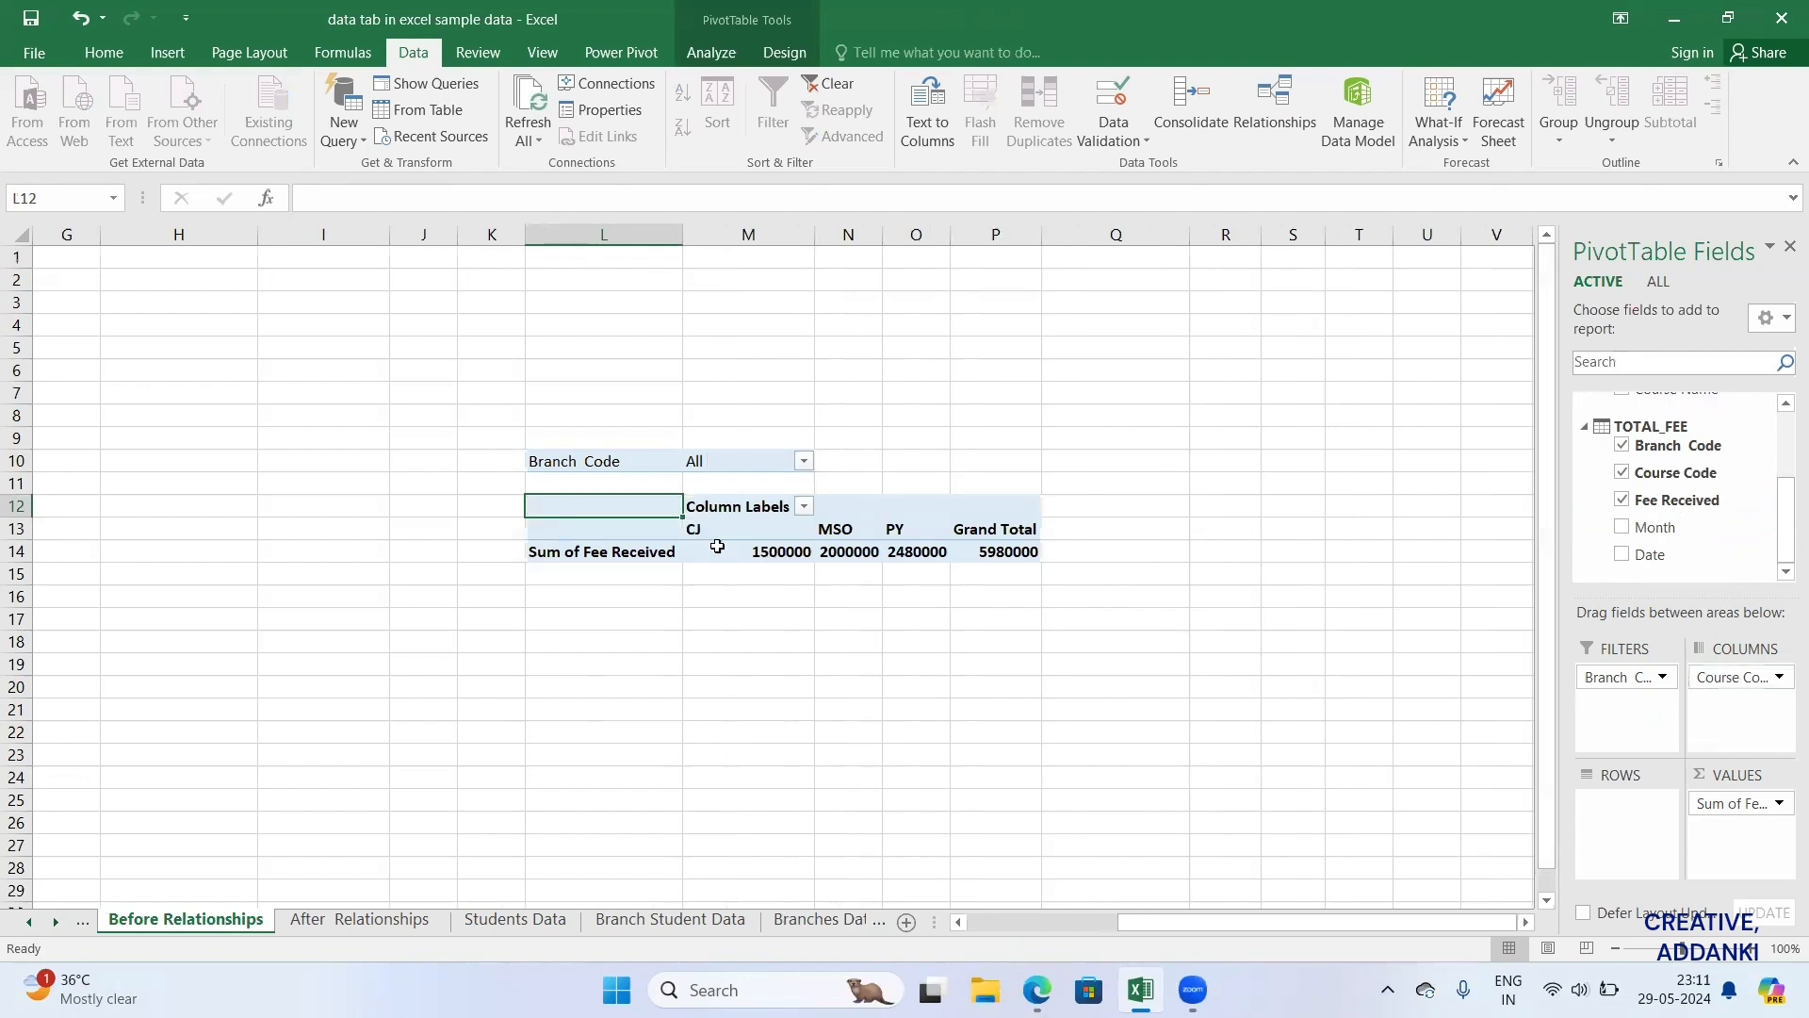
Step: Filter the Before Relationships PivotTable by Branch Code to show only ADK, with multiple-item selection enabled
click(803, 462)
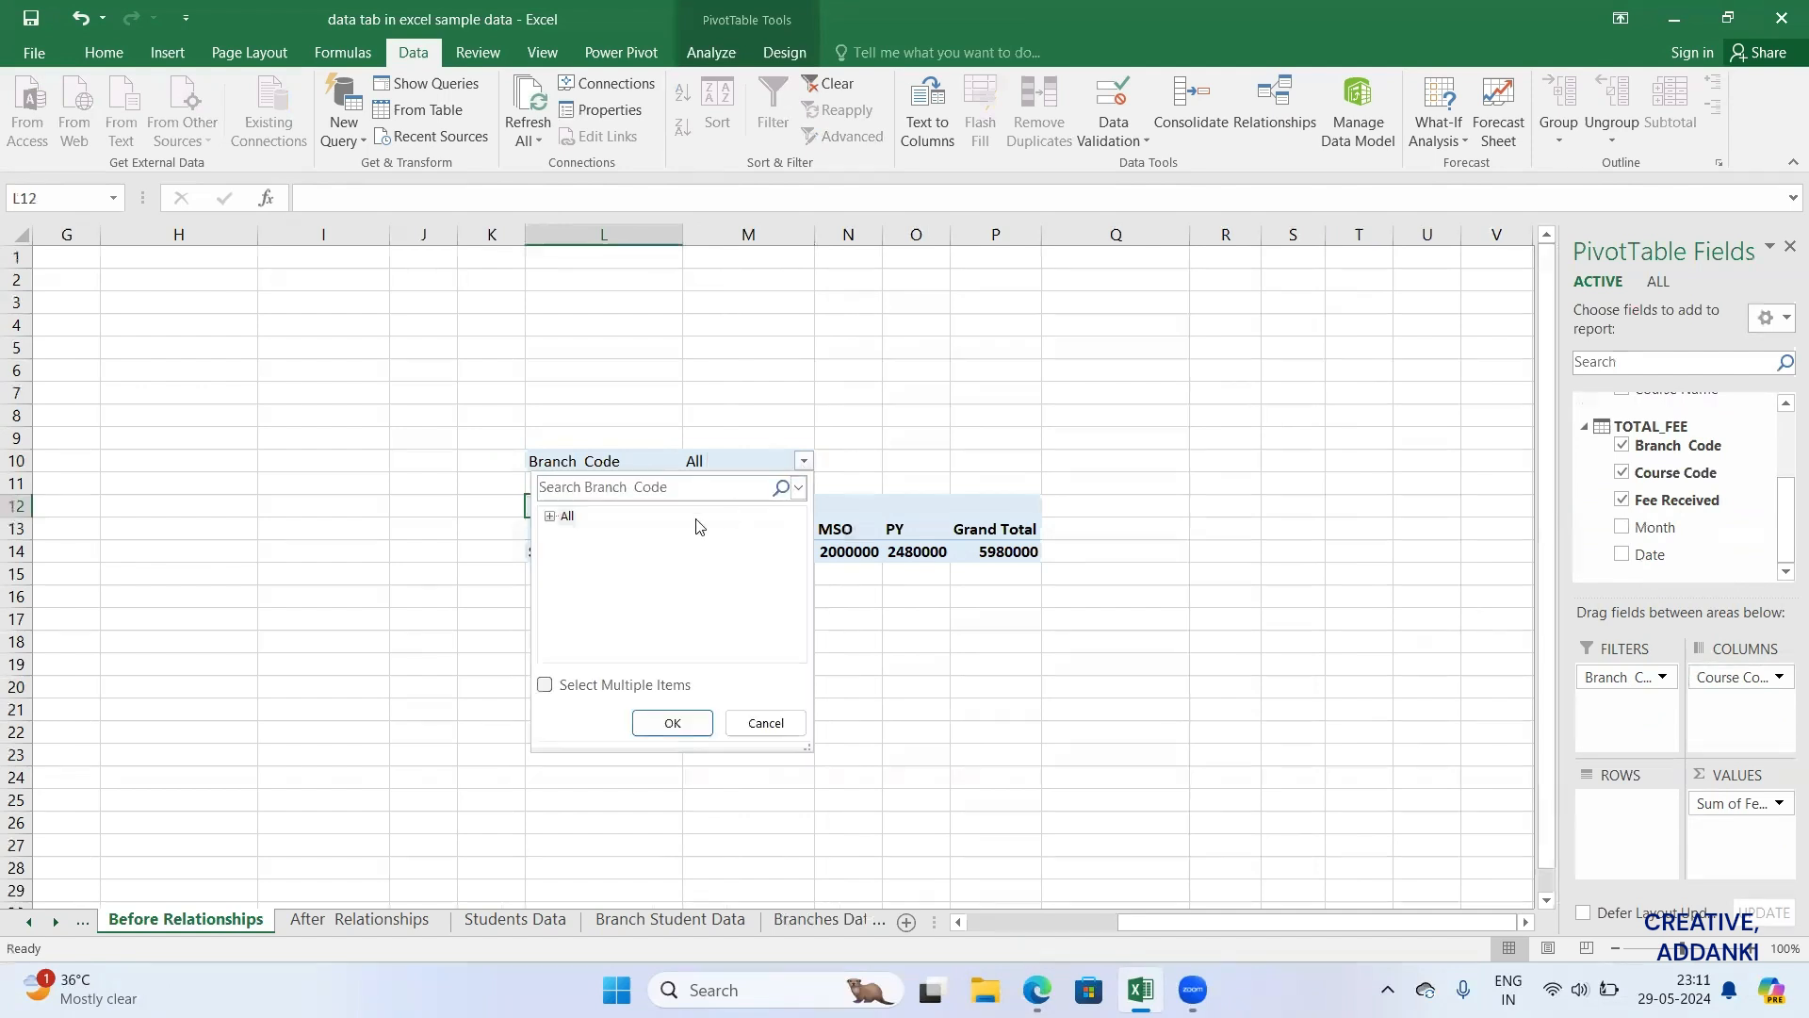
click(550, 517)
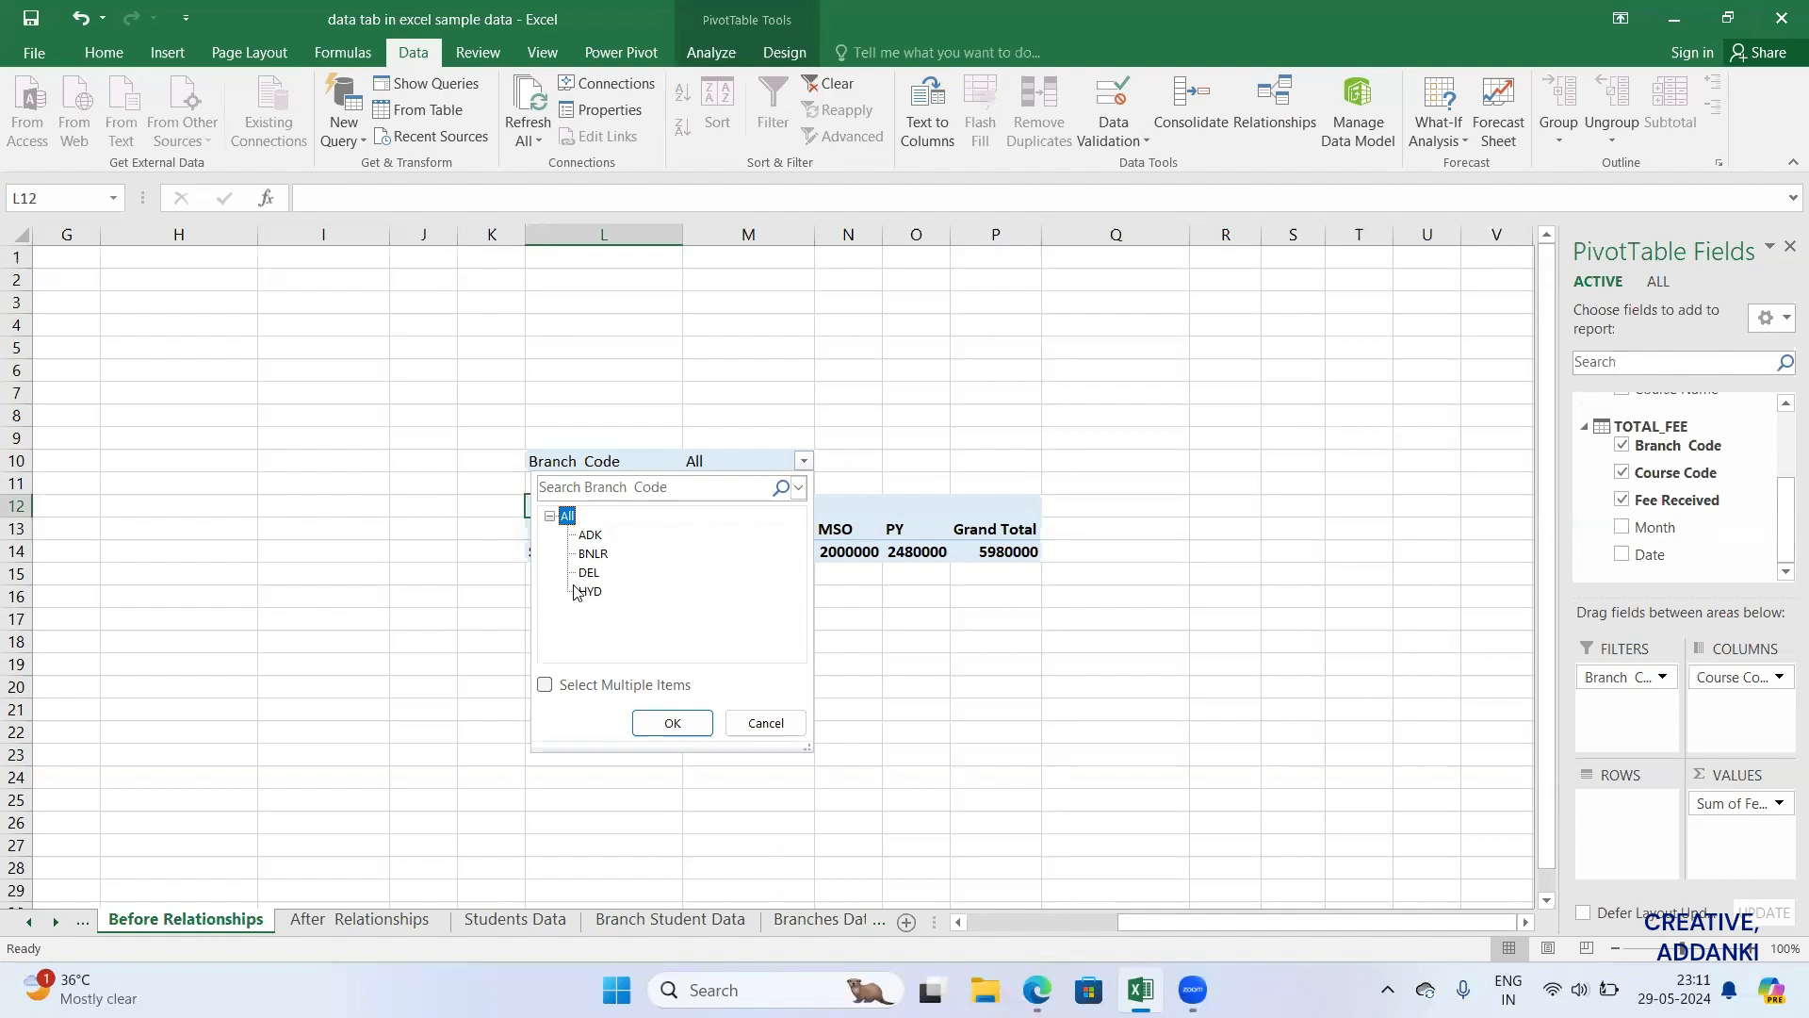
click(546, 685)
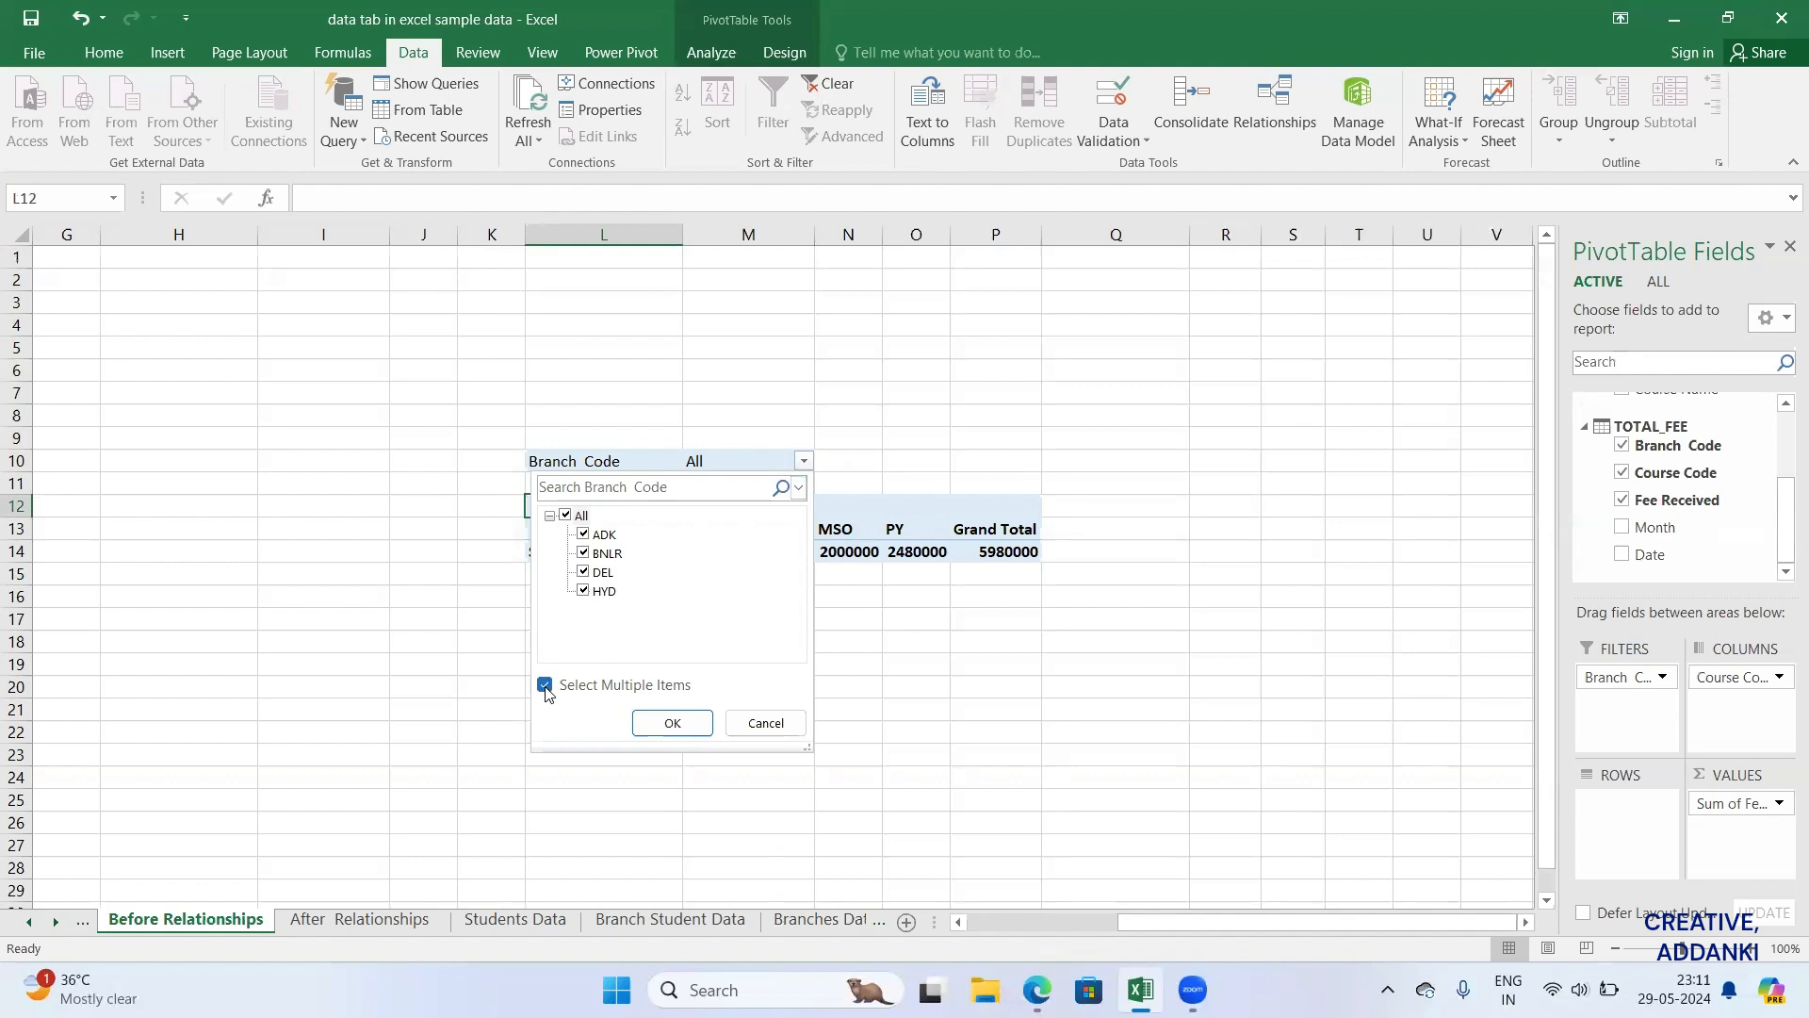
click(584, 553)
click(583, 572)
click(583, 590)
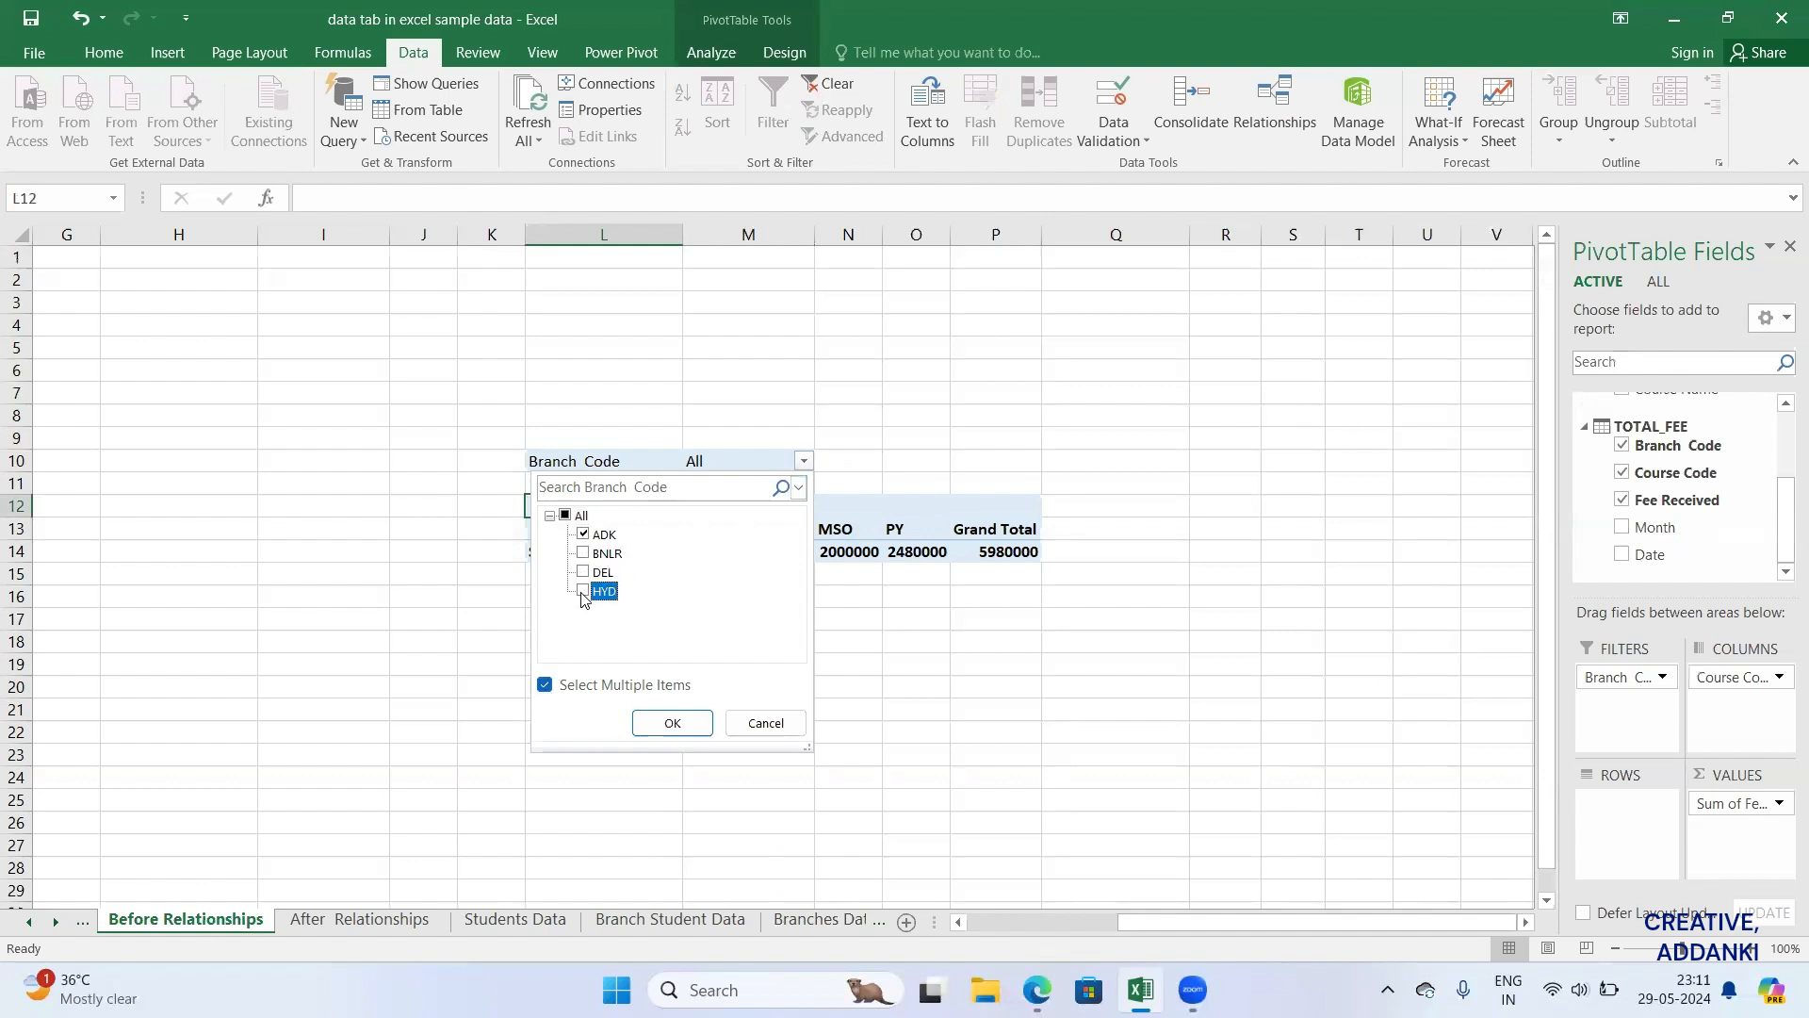
click(670, 723)
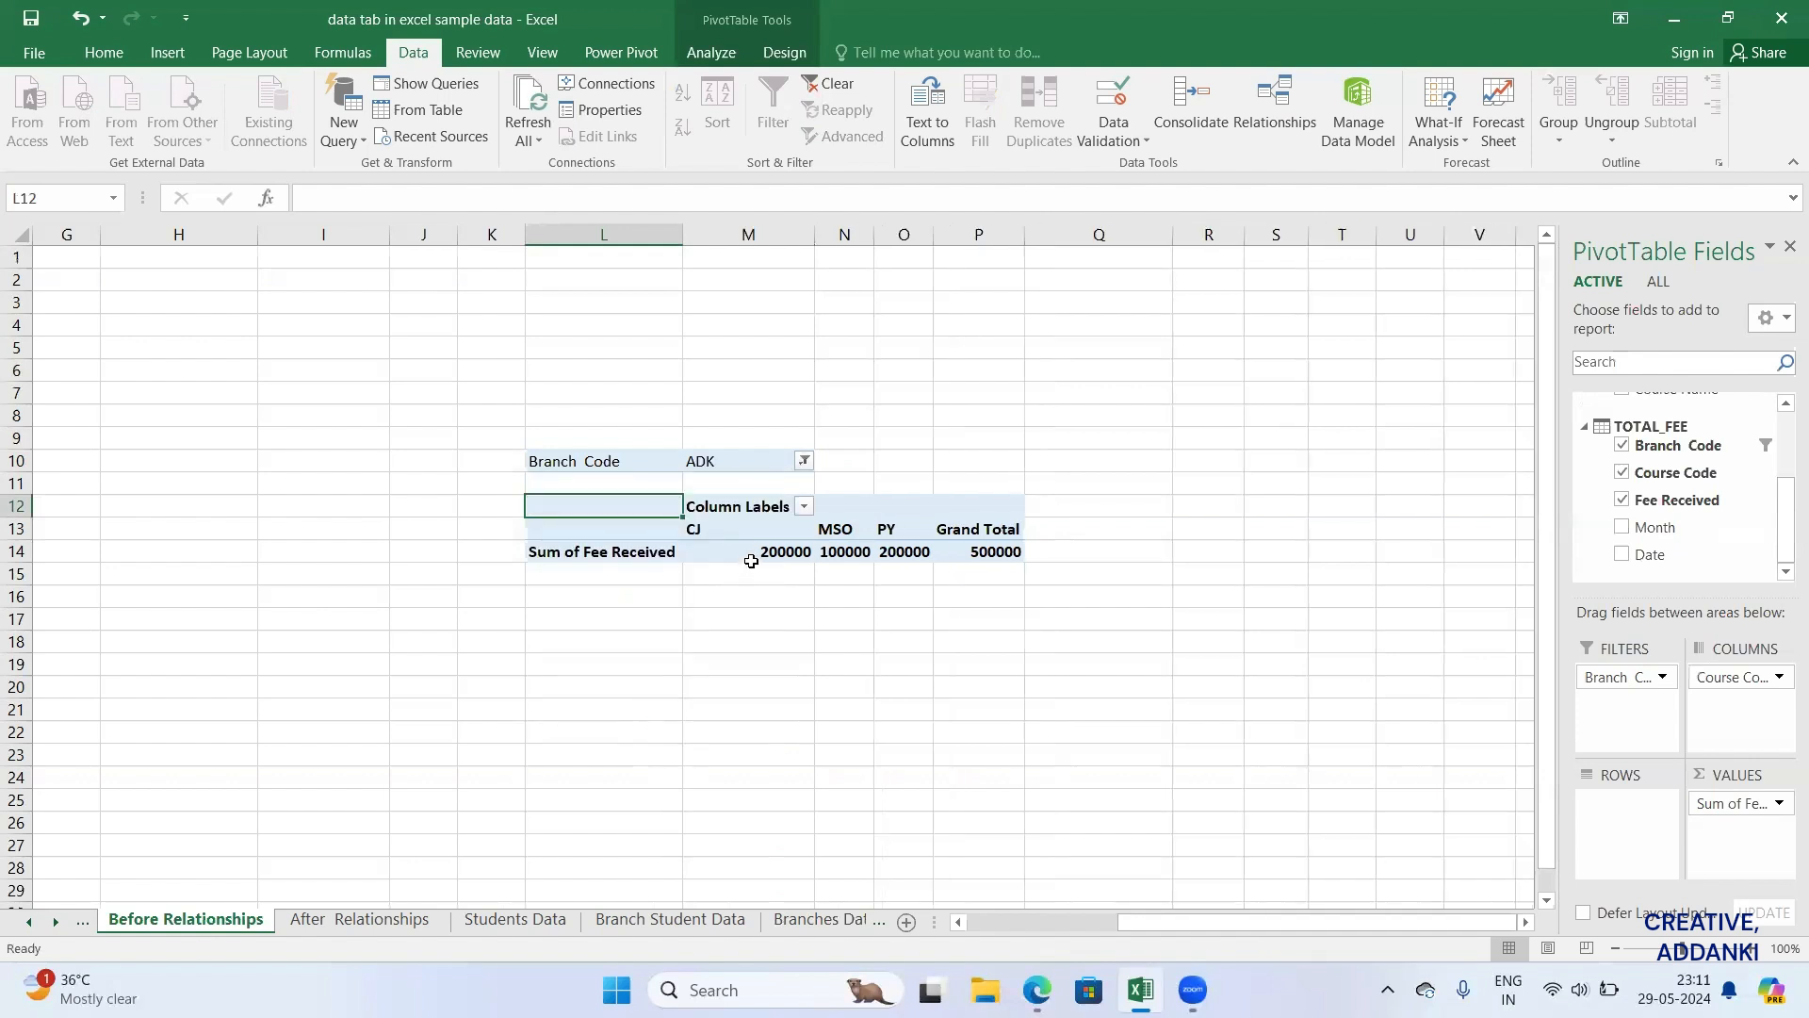
mouse_move(751, 556)
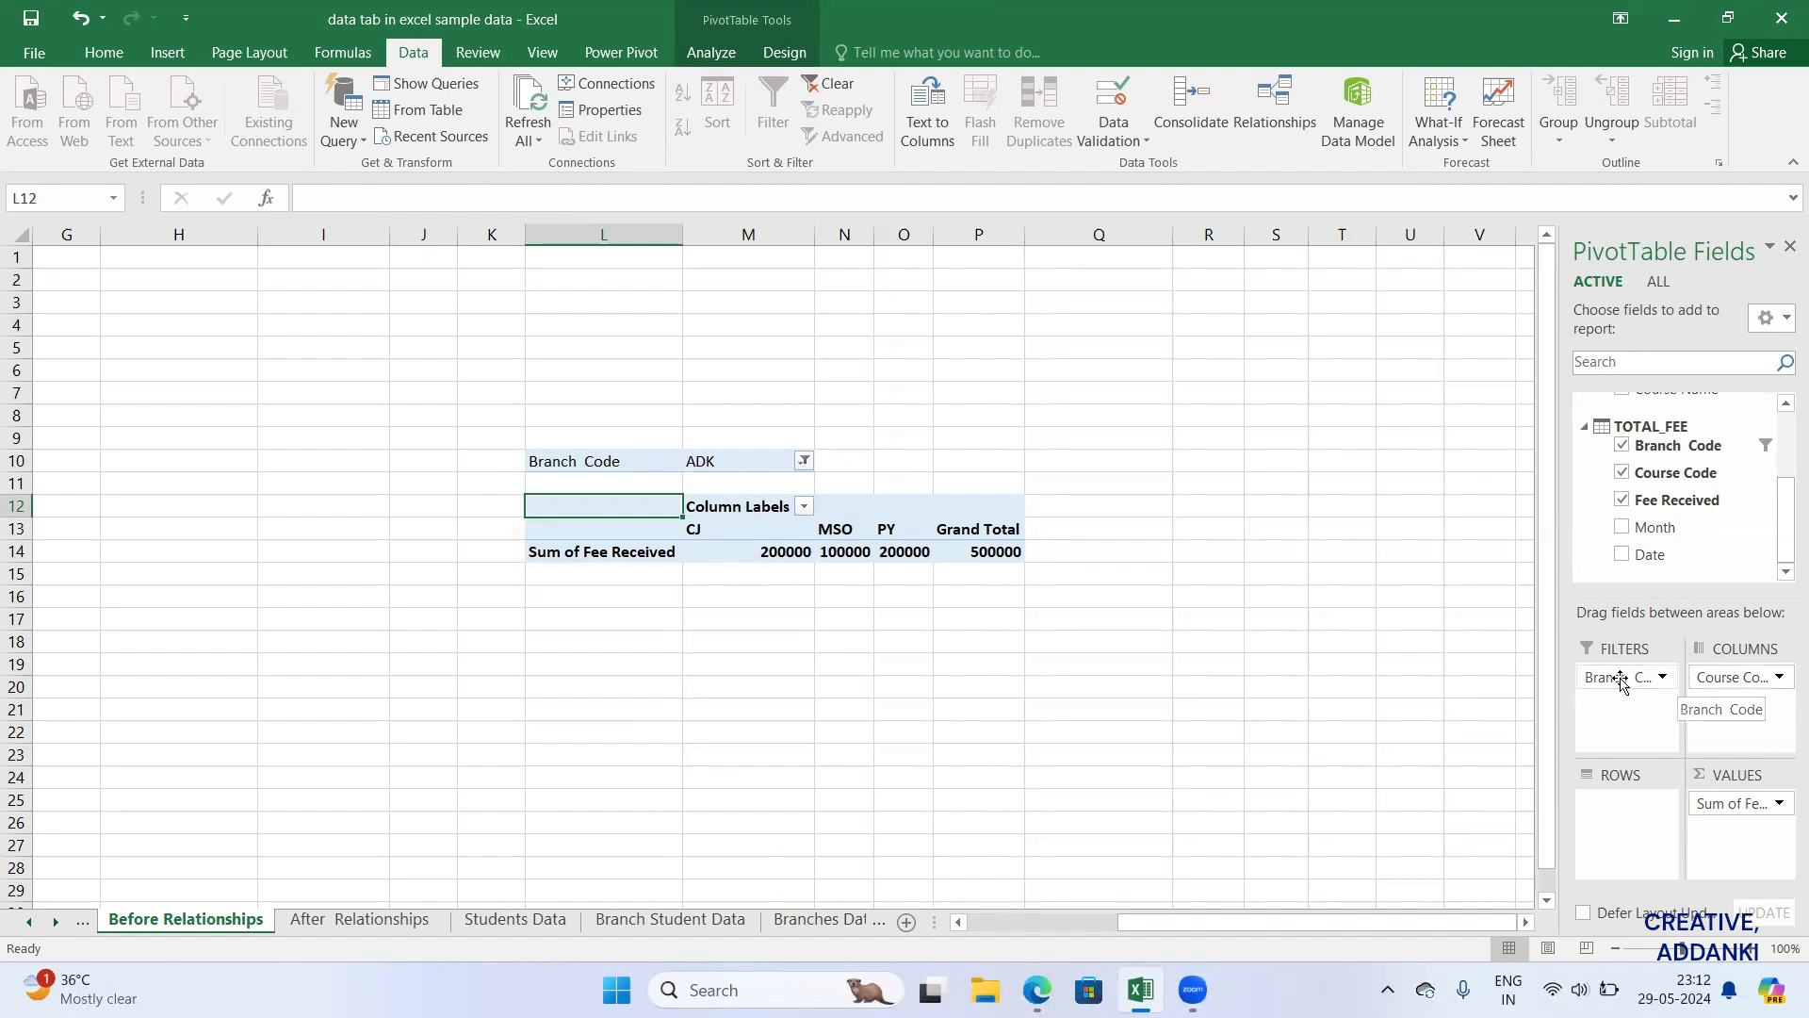
Step: Replace the PivotTable's Branch Code filter with Branch Name from BRANCH and its Course Code columns with Course Name from COURSES
drag(1622, 681, 1635, 474)
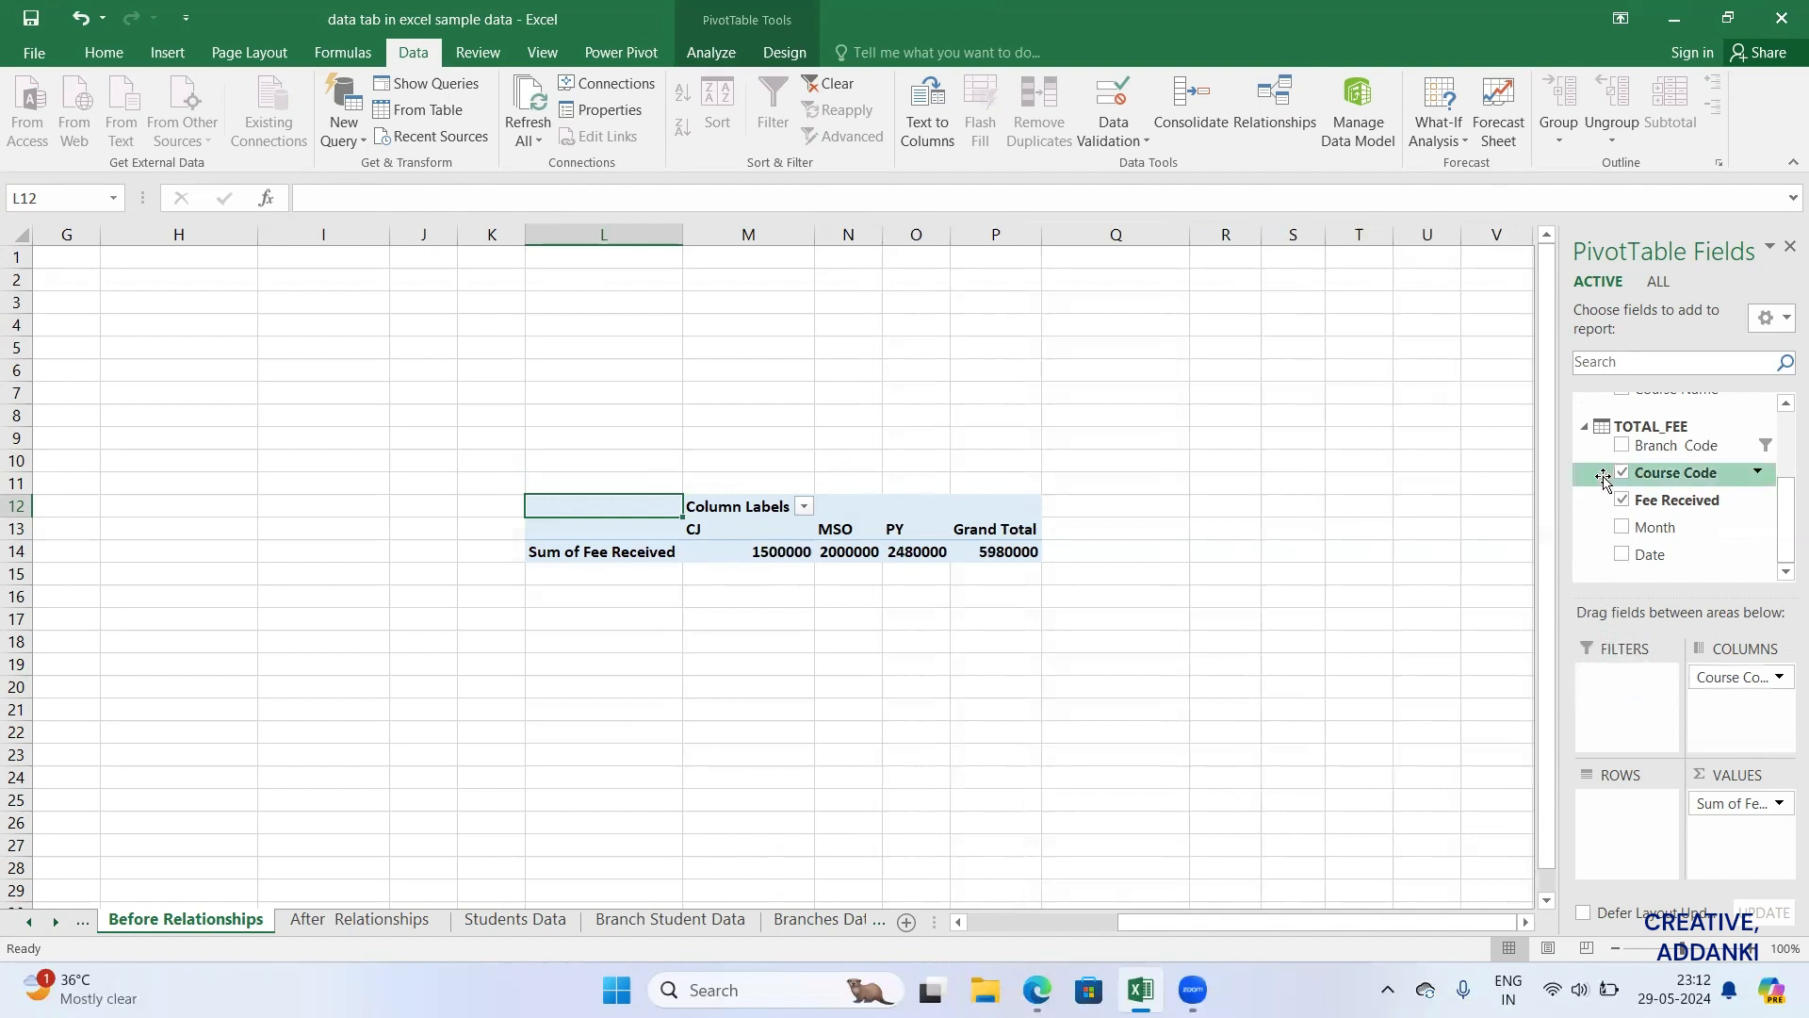
drag(1784, 518, 1784, 410)
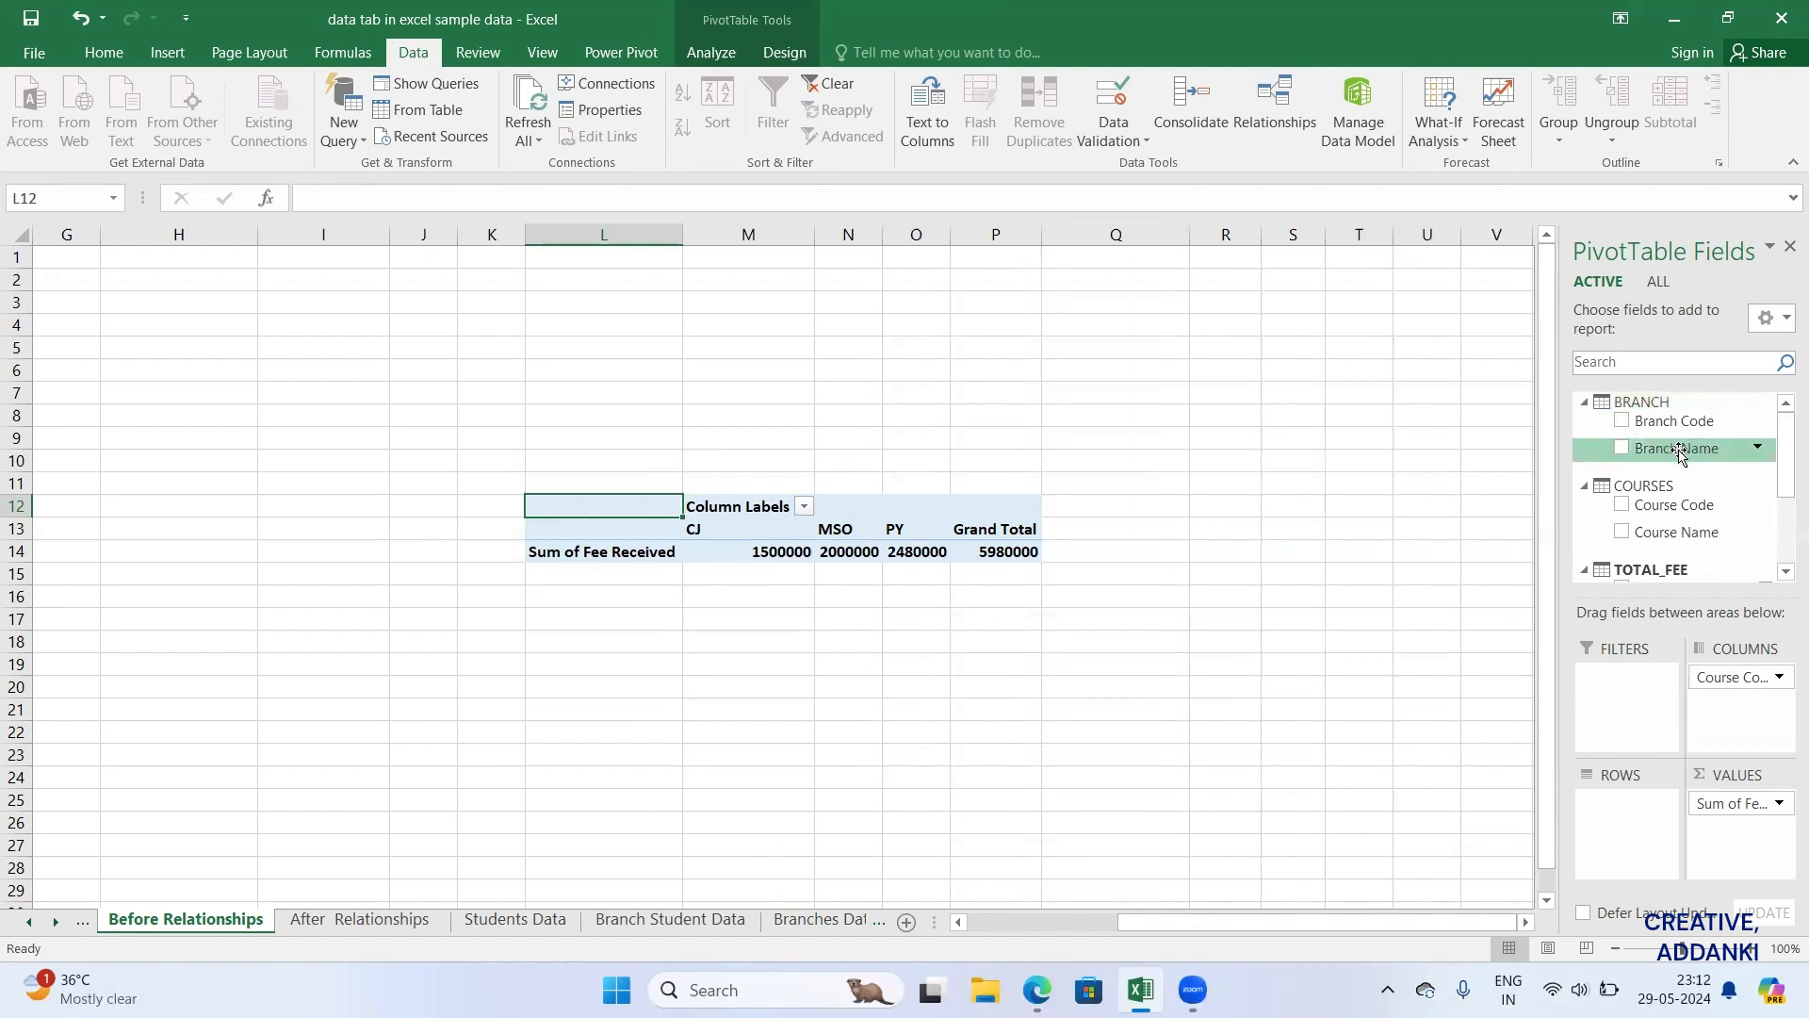
drag(1682, 450, 1631, 696)
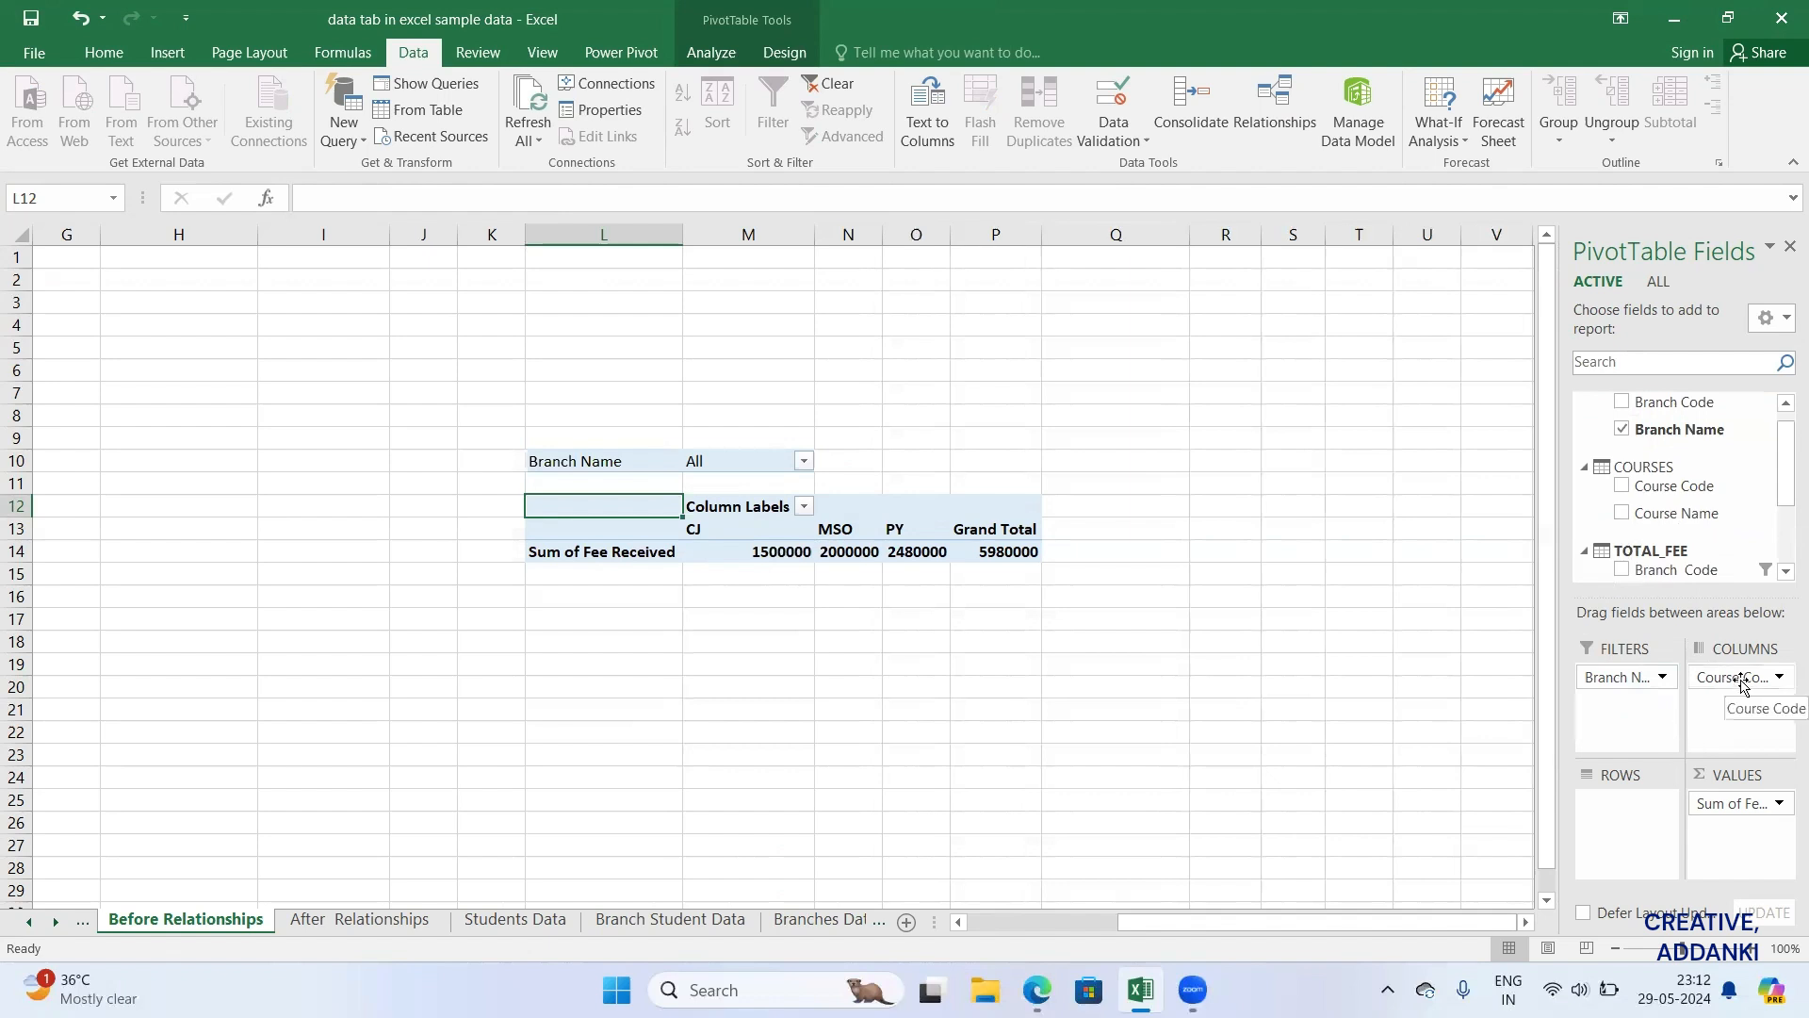
mouse_move(1739, 686)
mouse_down()
mouse_move(1651, 558)
mouse_move(1673, 485)
mouse_move(1658, 552)
mouse_move(1737, 697)
mouse_up()
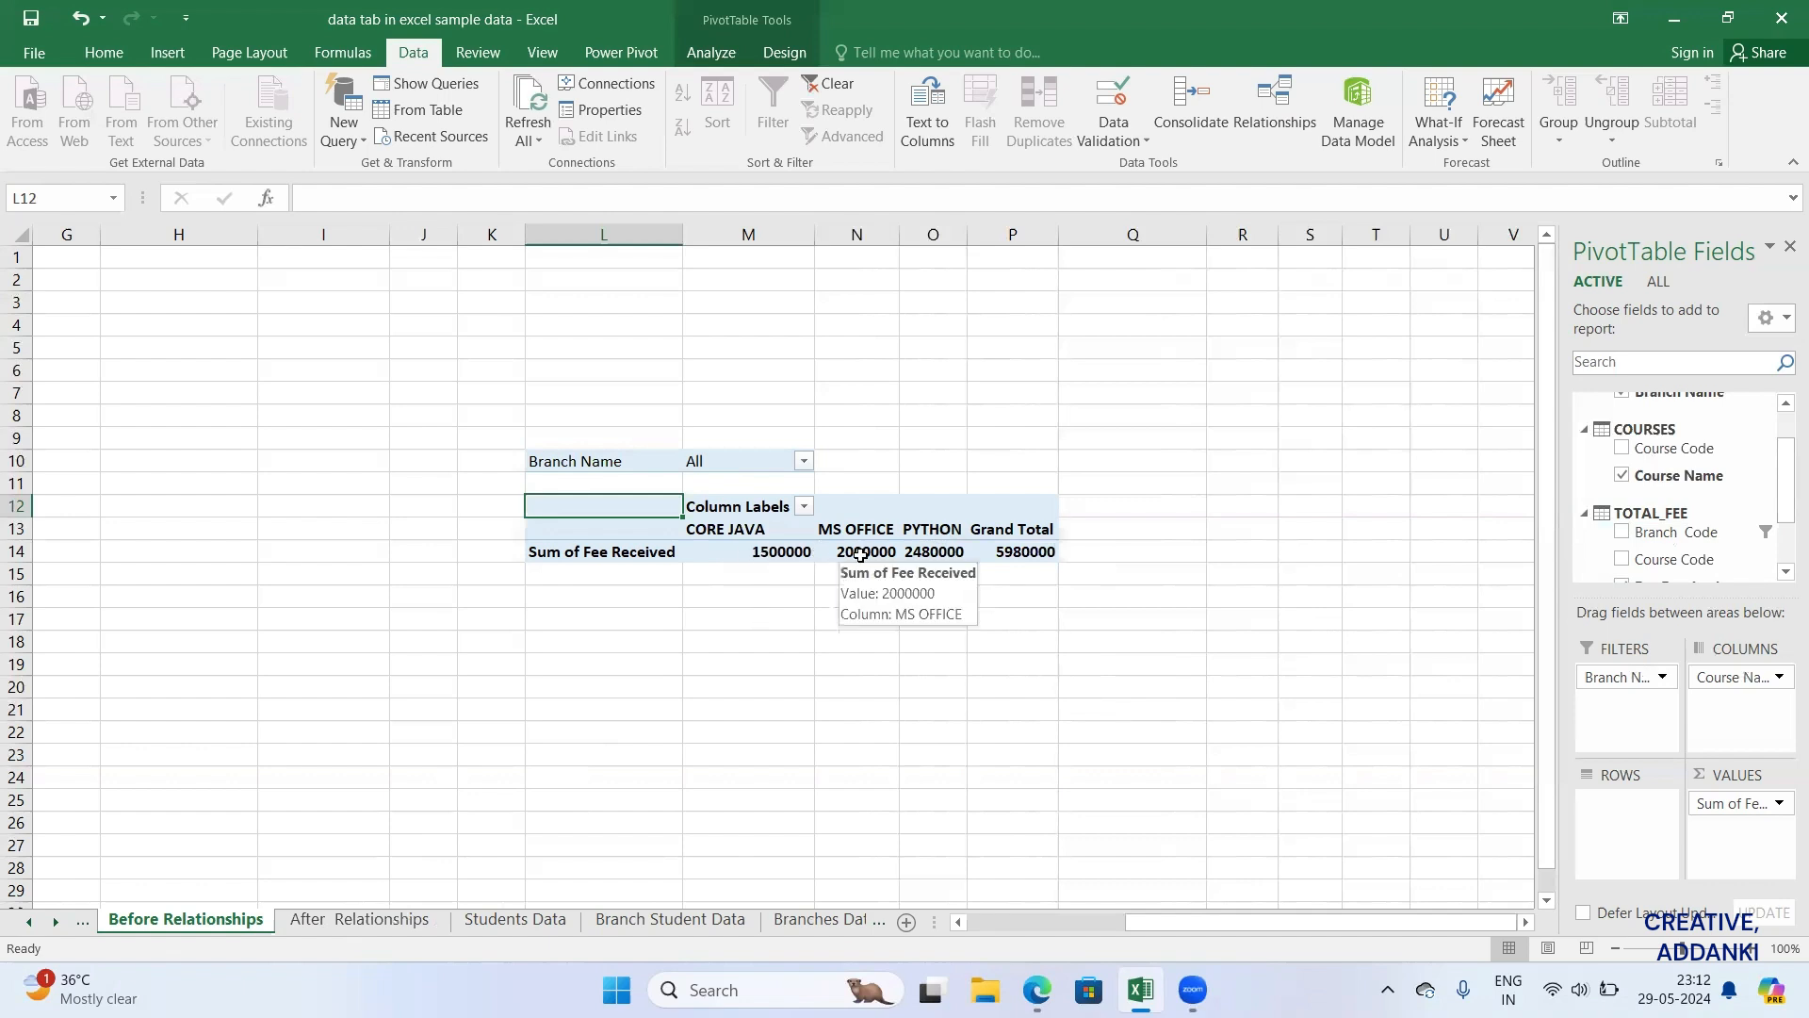
mouse_move(1000, 546)
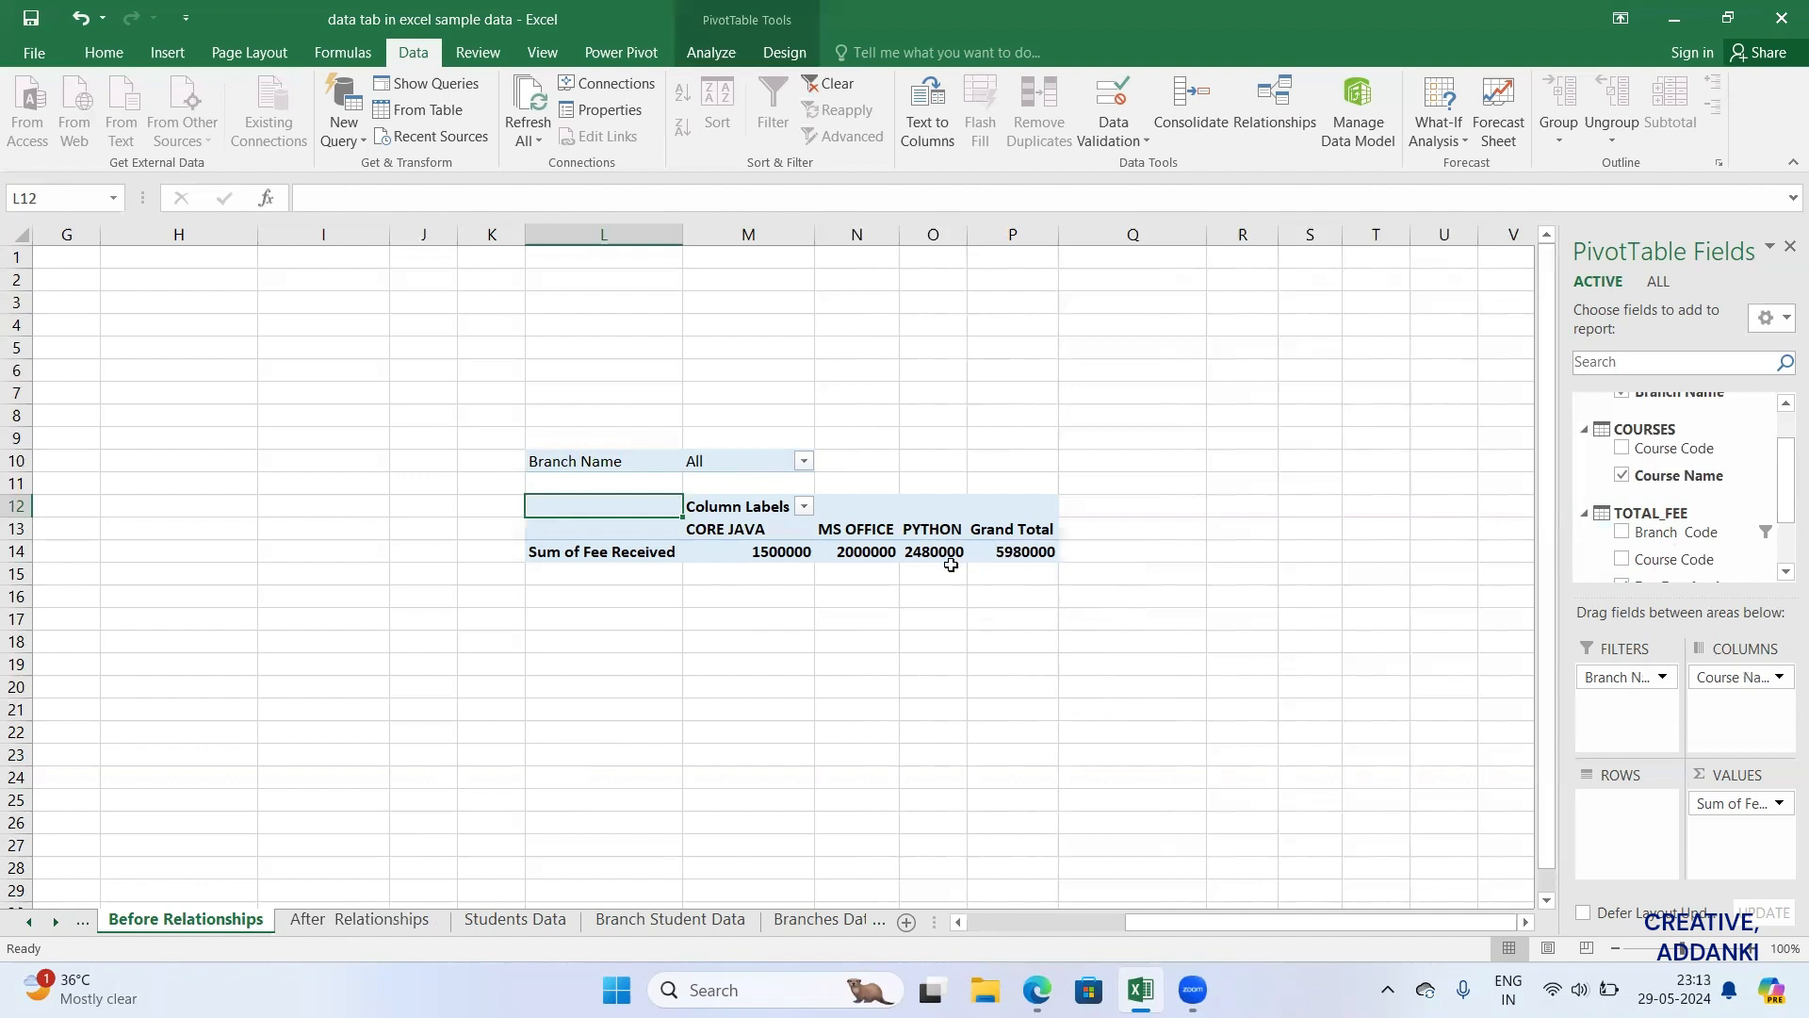
Step: Filter the PivotTable by Branch Name to show only BENGALURU, with multiple-item selection enabled
click(804, 462)
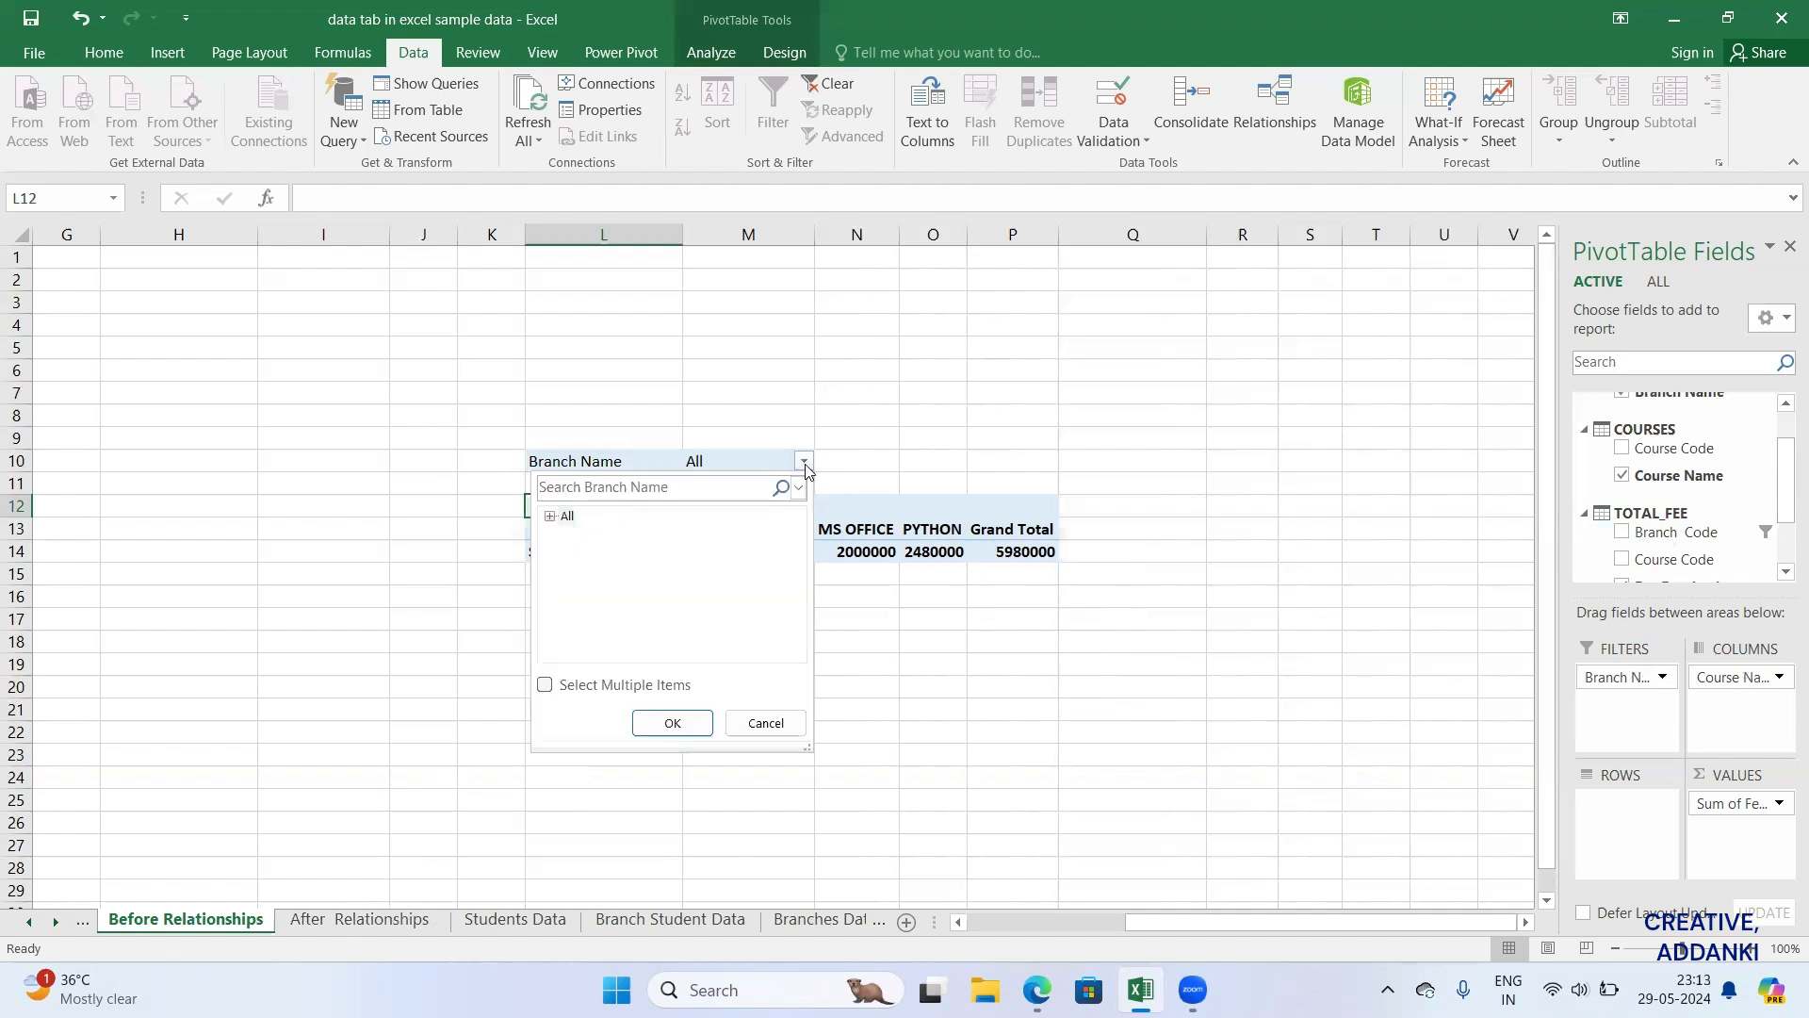
click(545, 685)
click(551, 516)
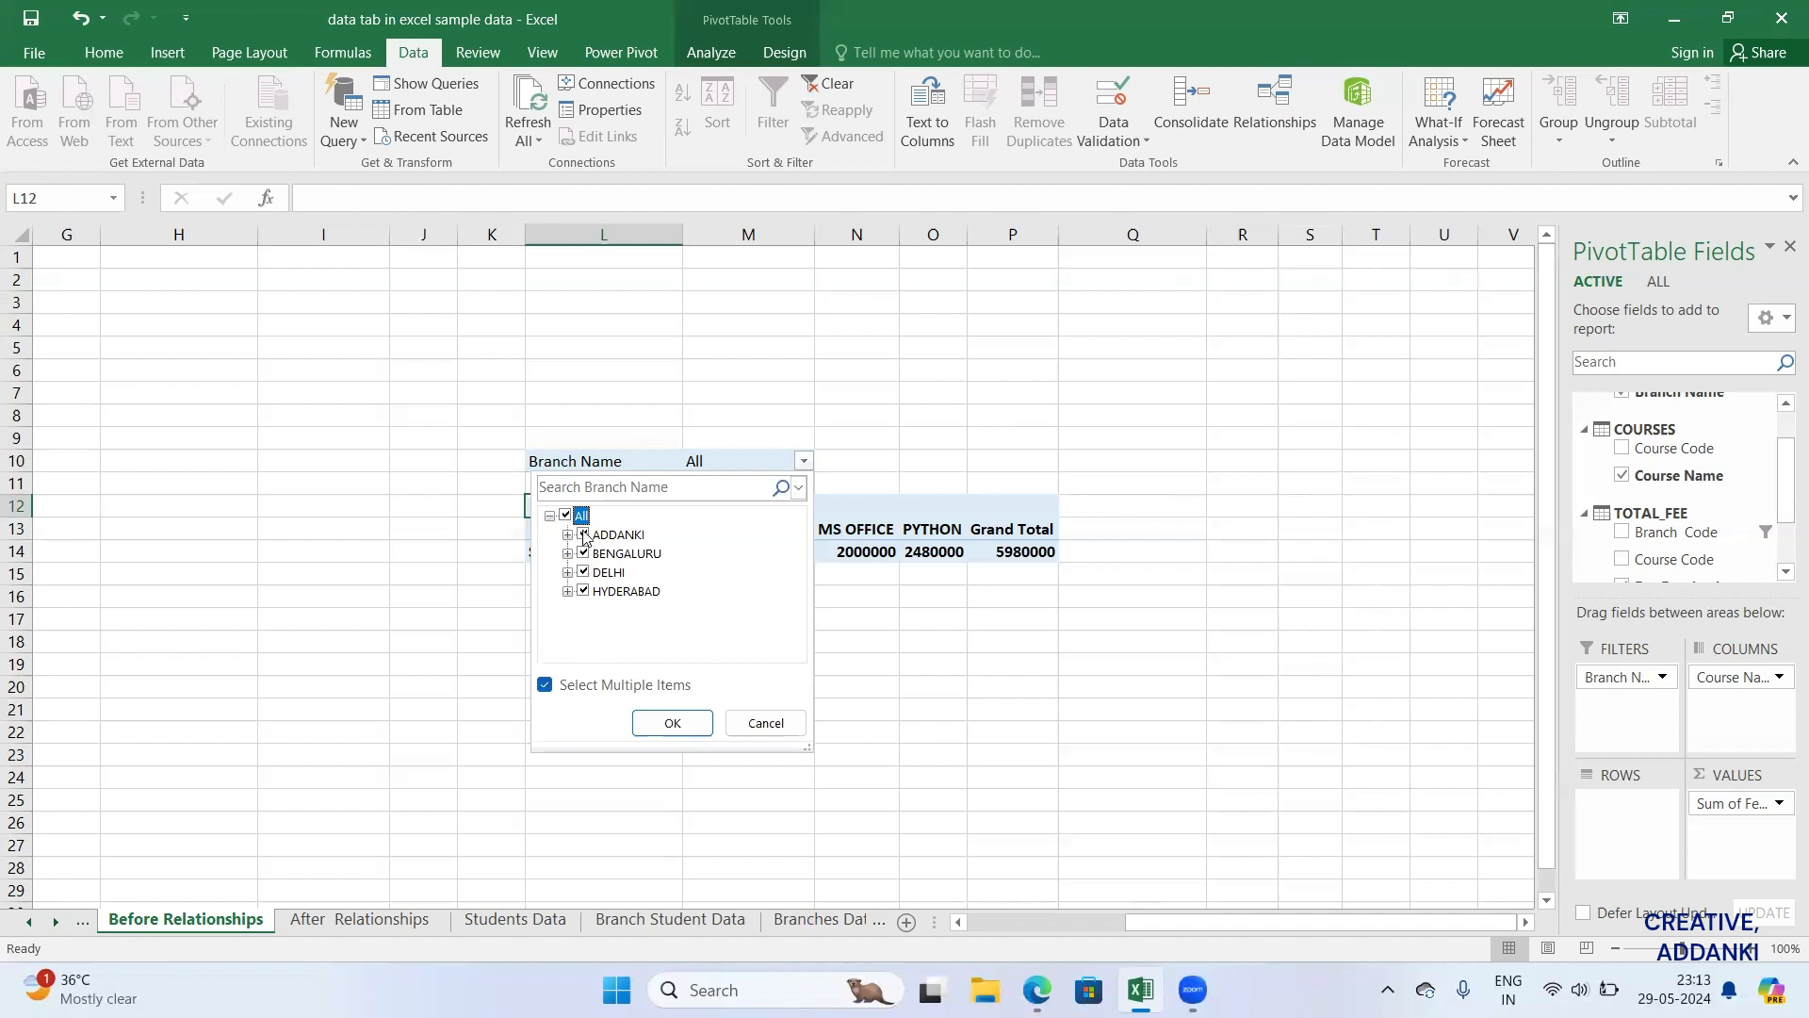
click(584, 535)
click(583, 572)
click(583, 591)
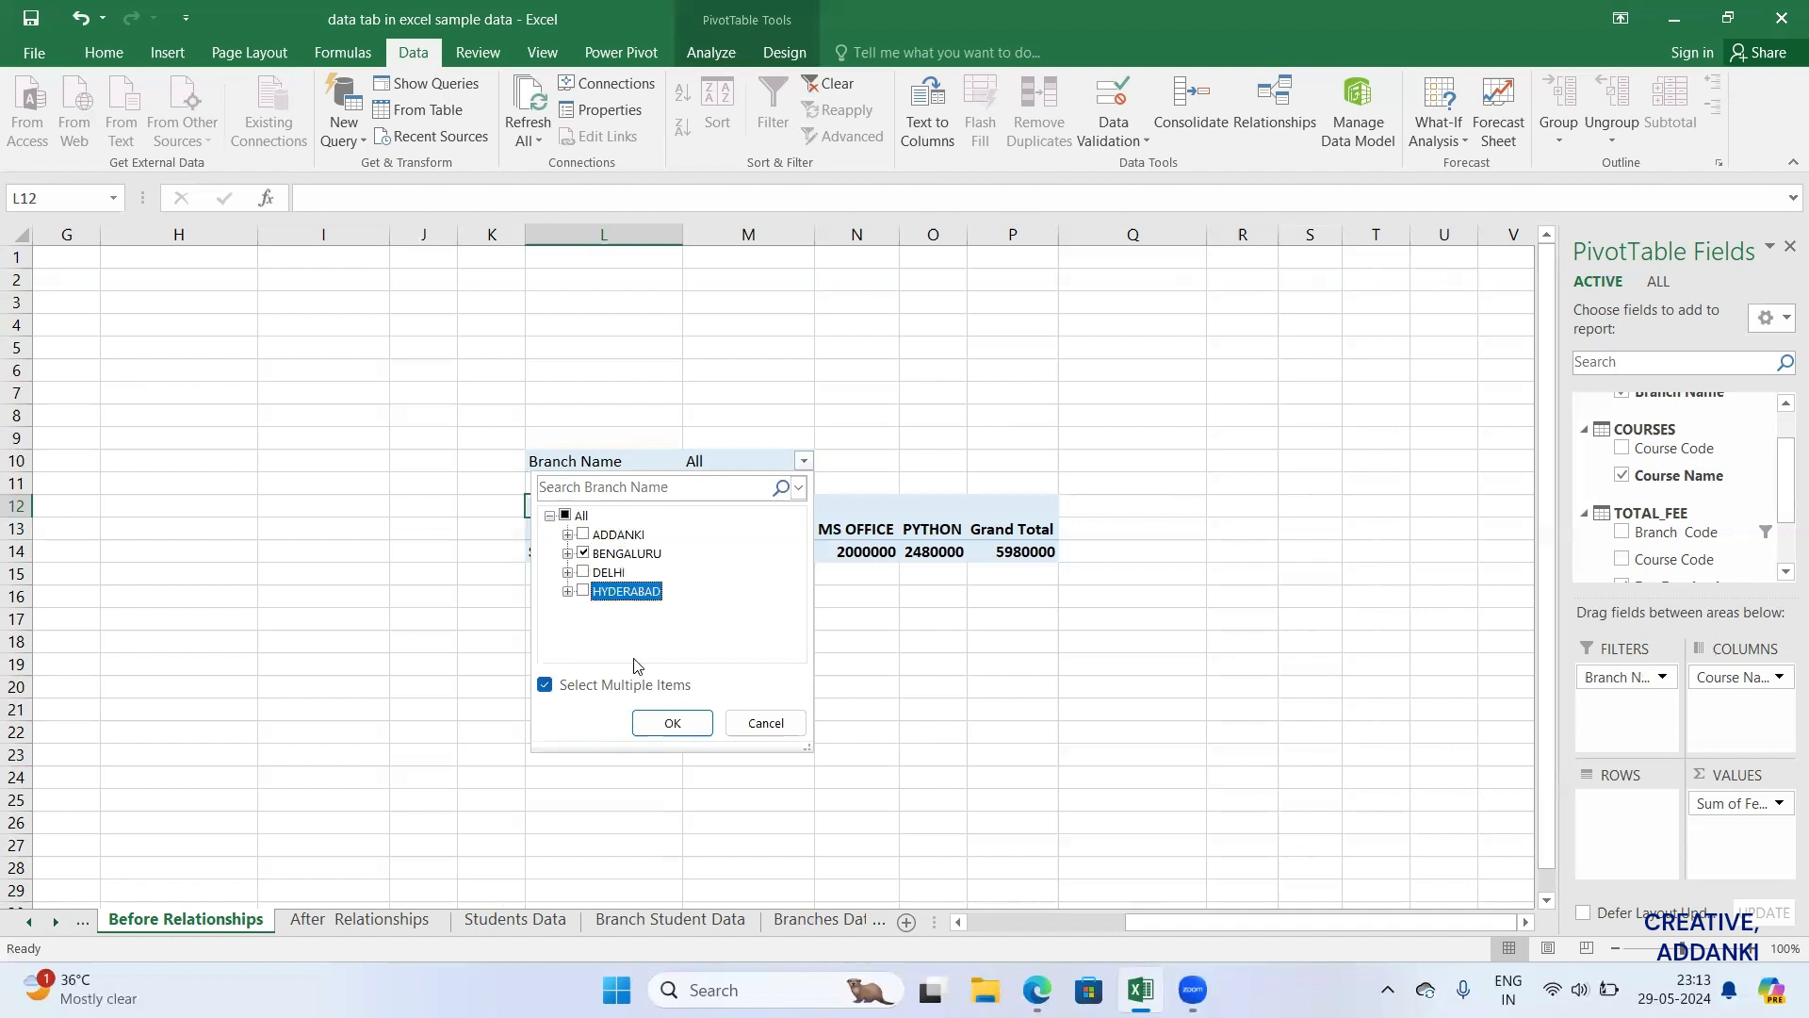
click(662, 722)
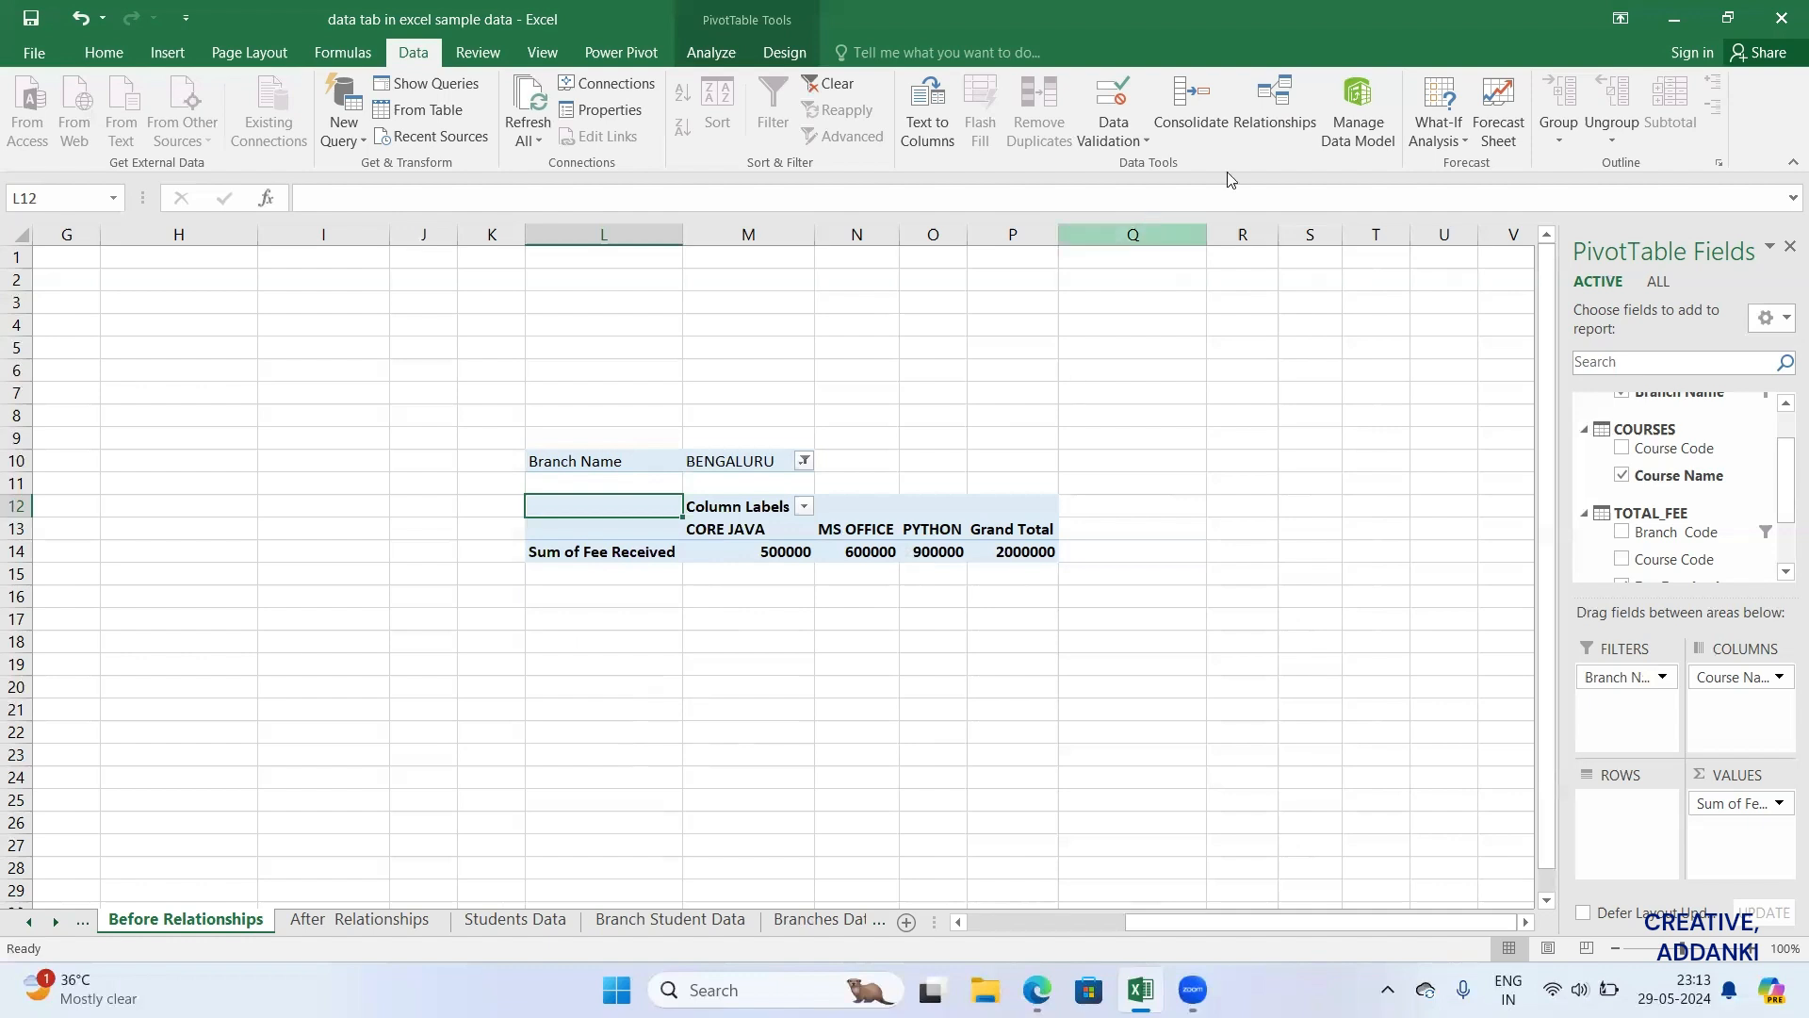
Step: Delete all three table relationships among TOTAL_FEE, BRANCH_FEE, BRANCH and COURSES, and close the relationship manager
click(1274, 105)
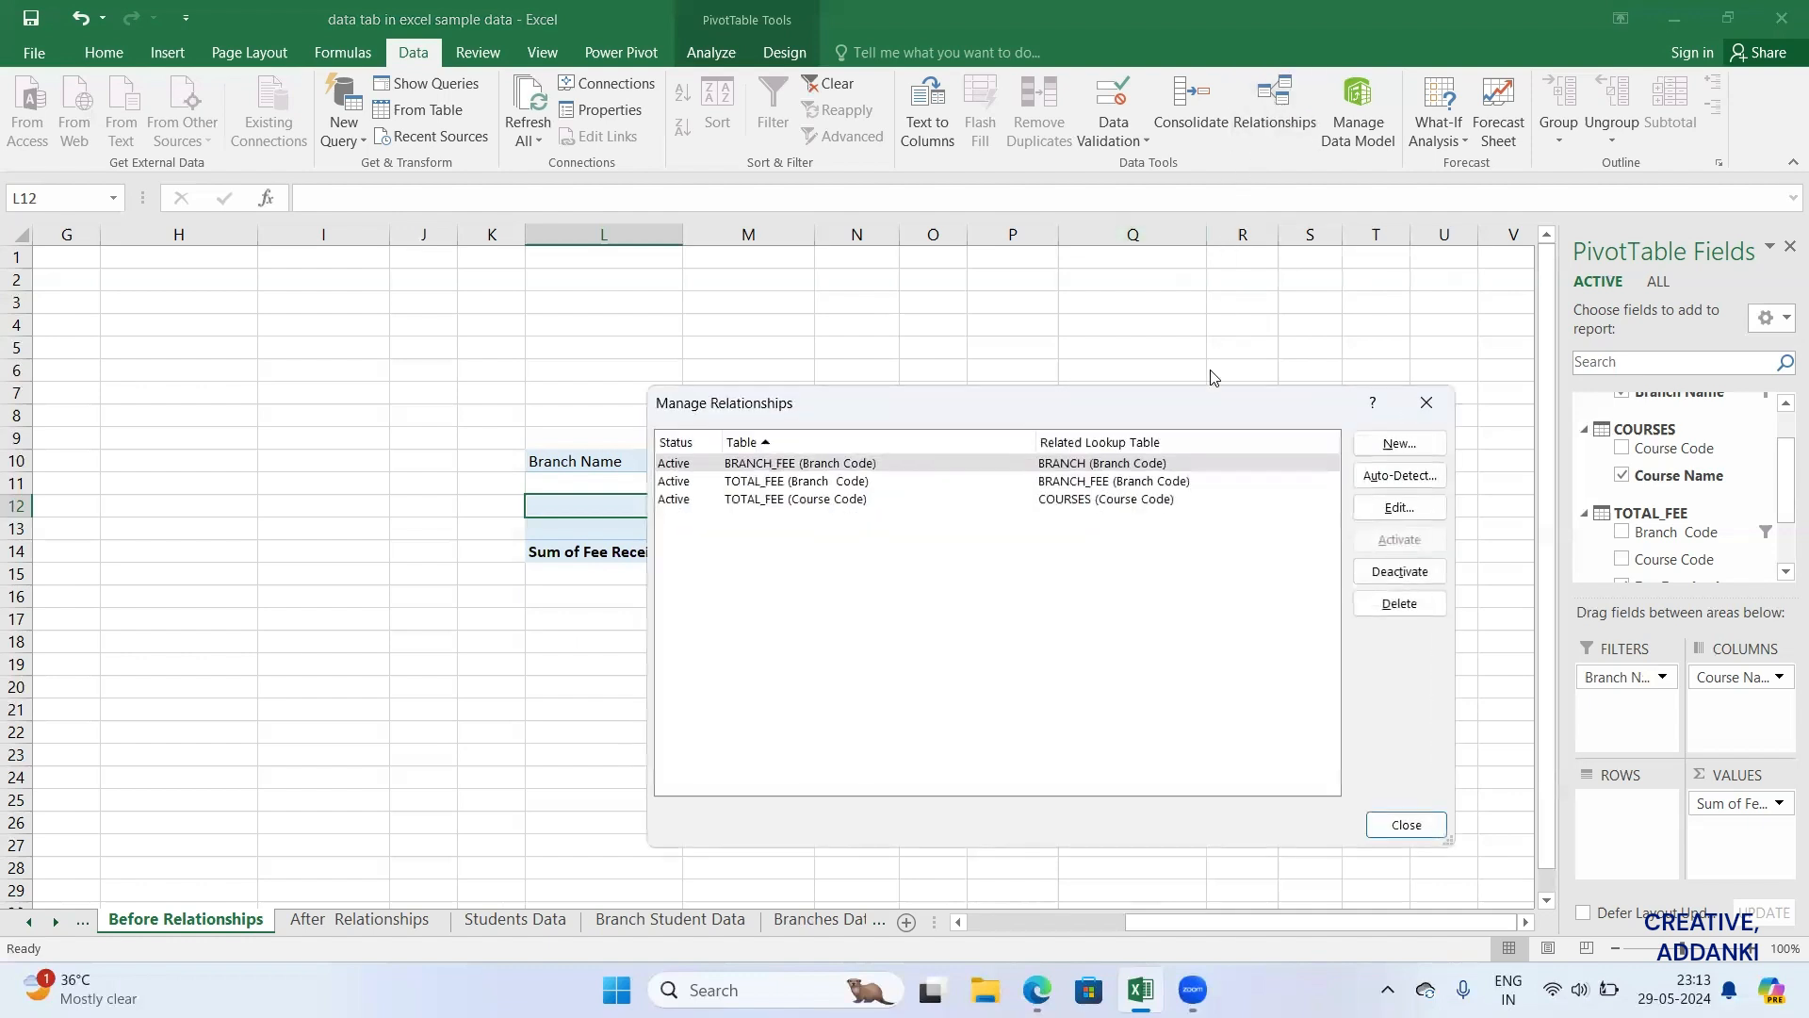
click(1398, 604)
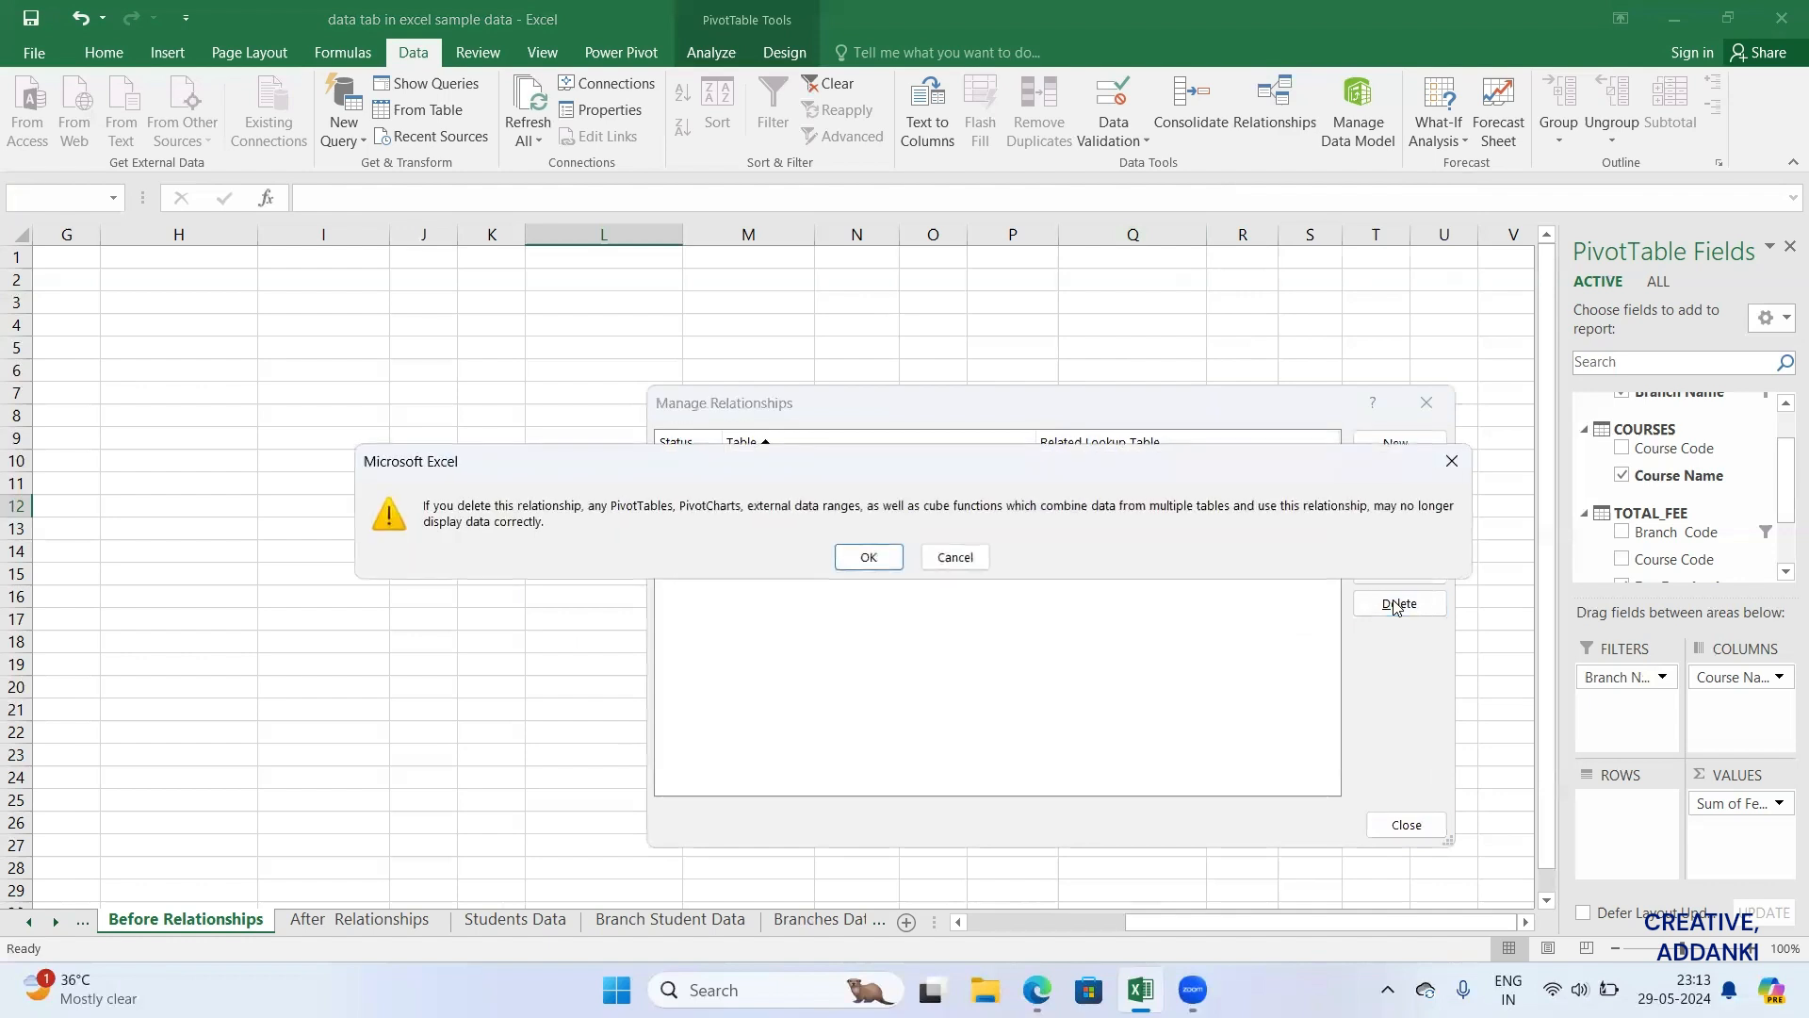
click(885, 554)
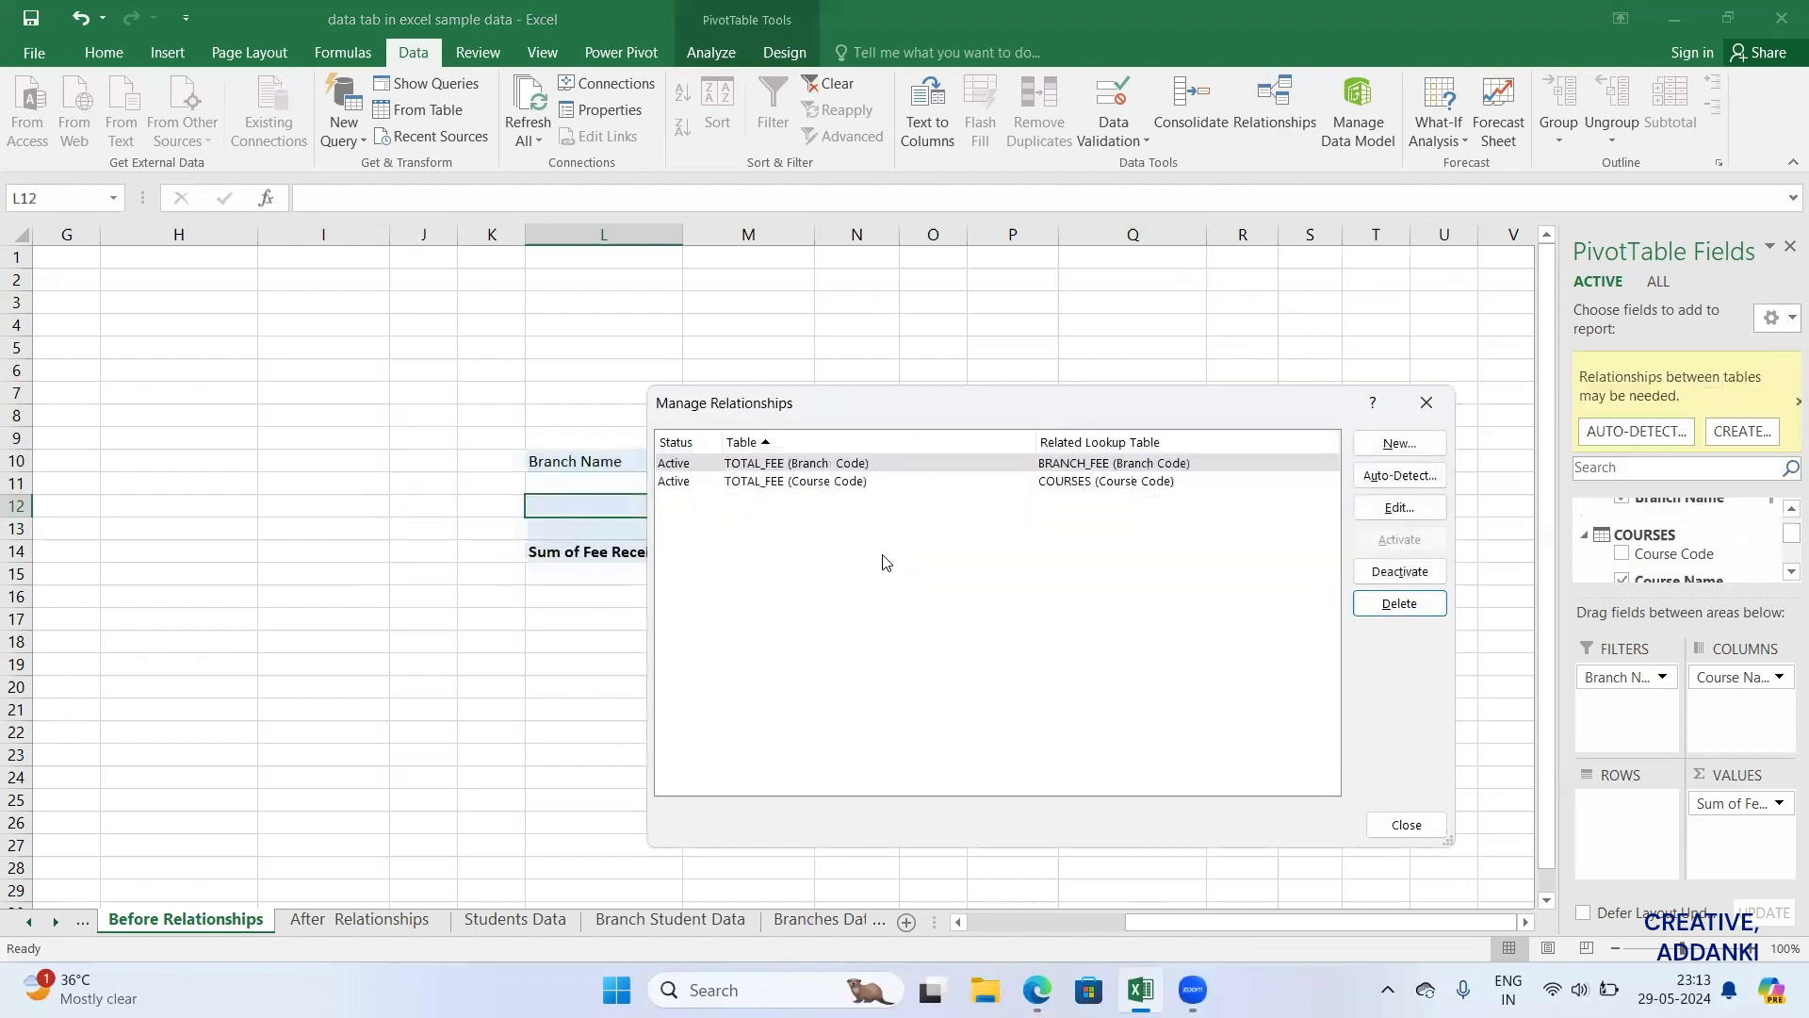
click(1384, 604)
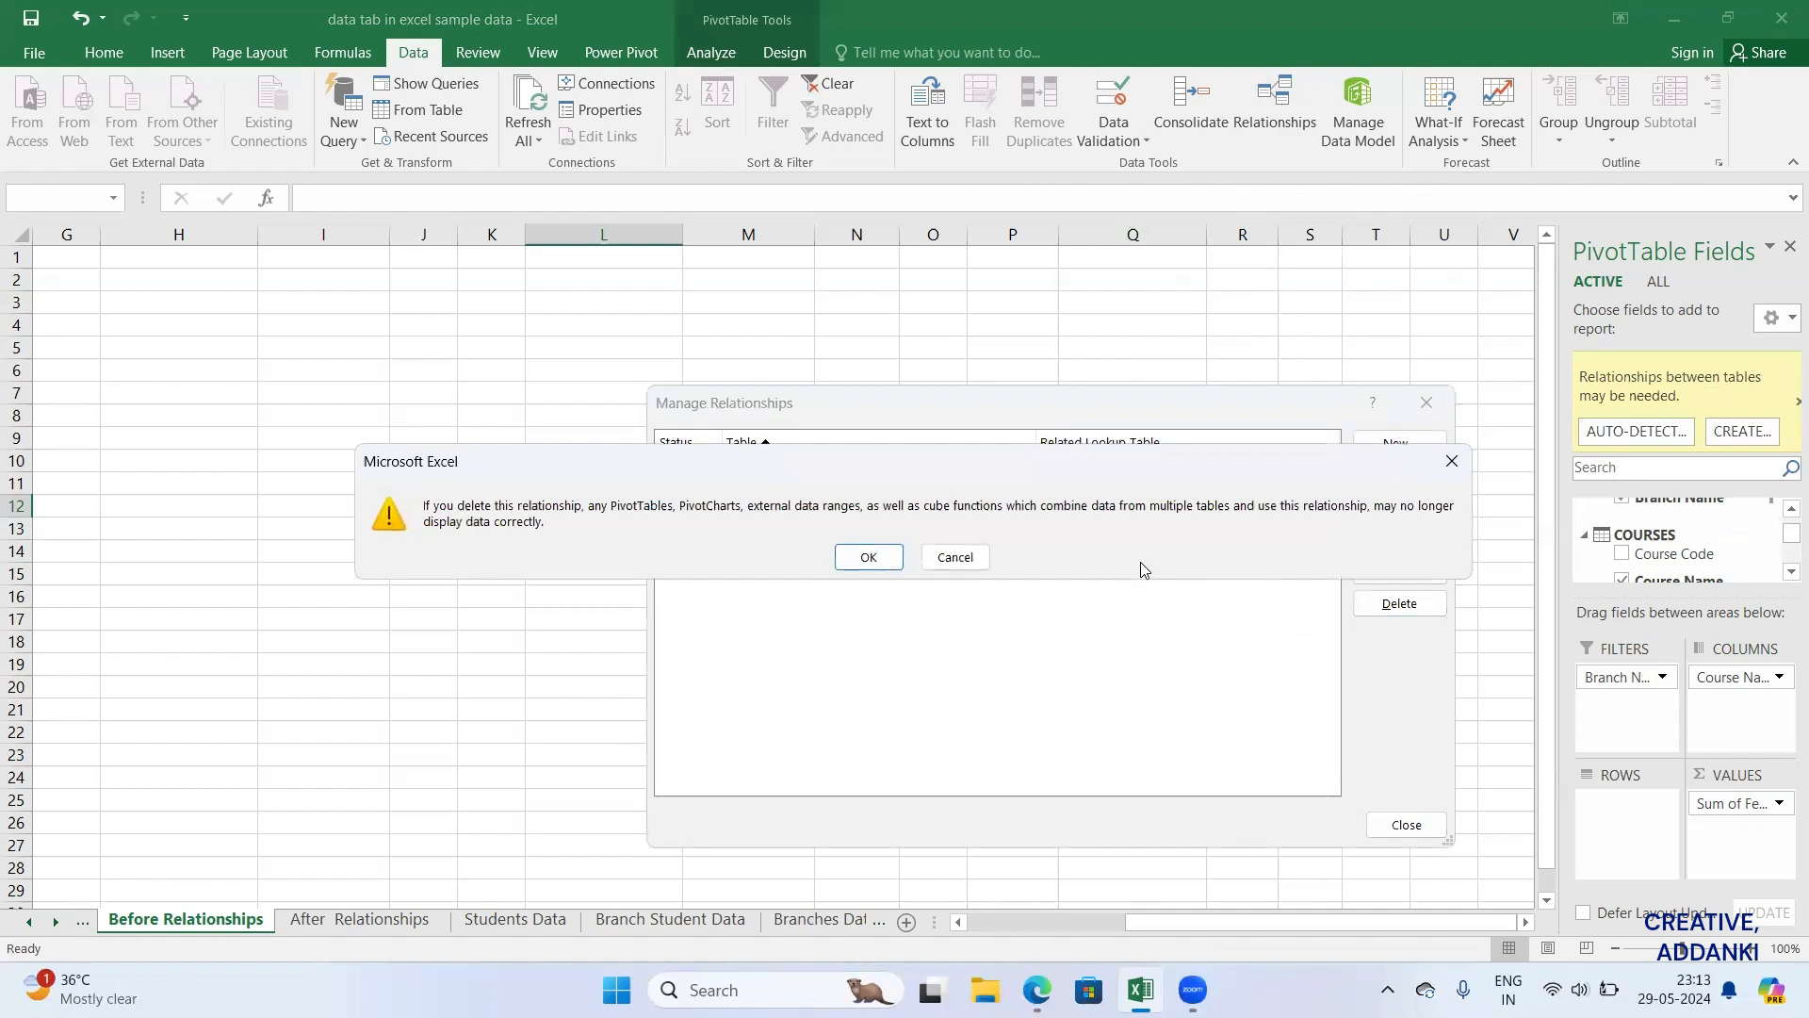
click(876, 556)
click(1389, 608)
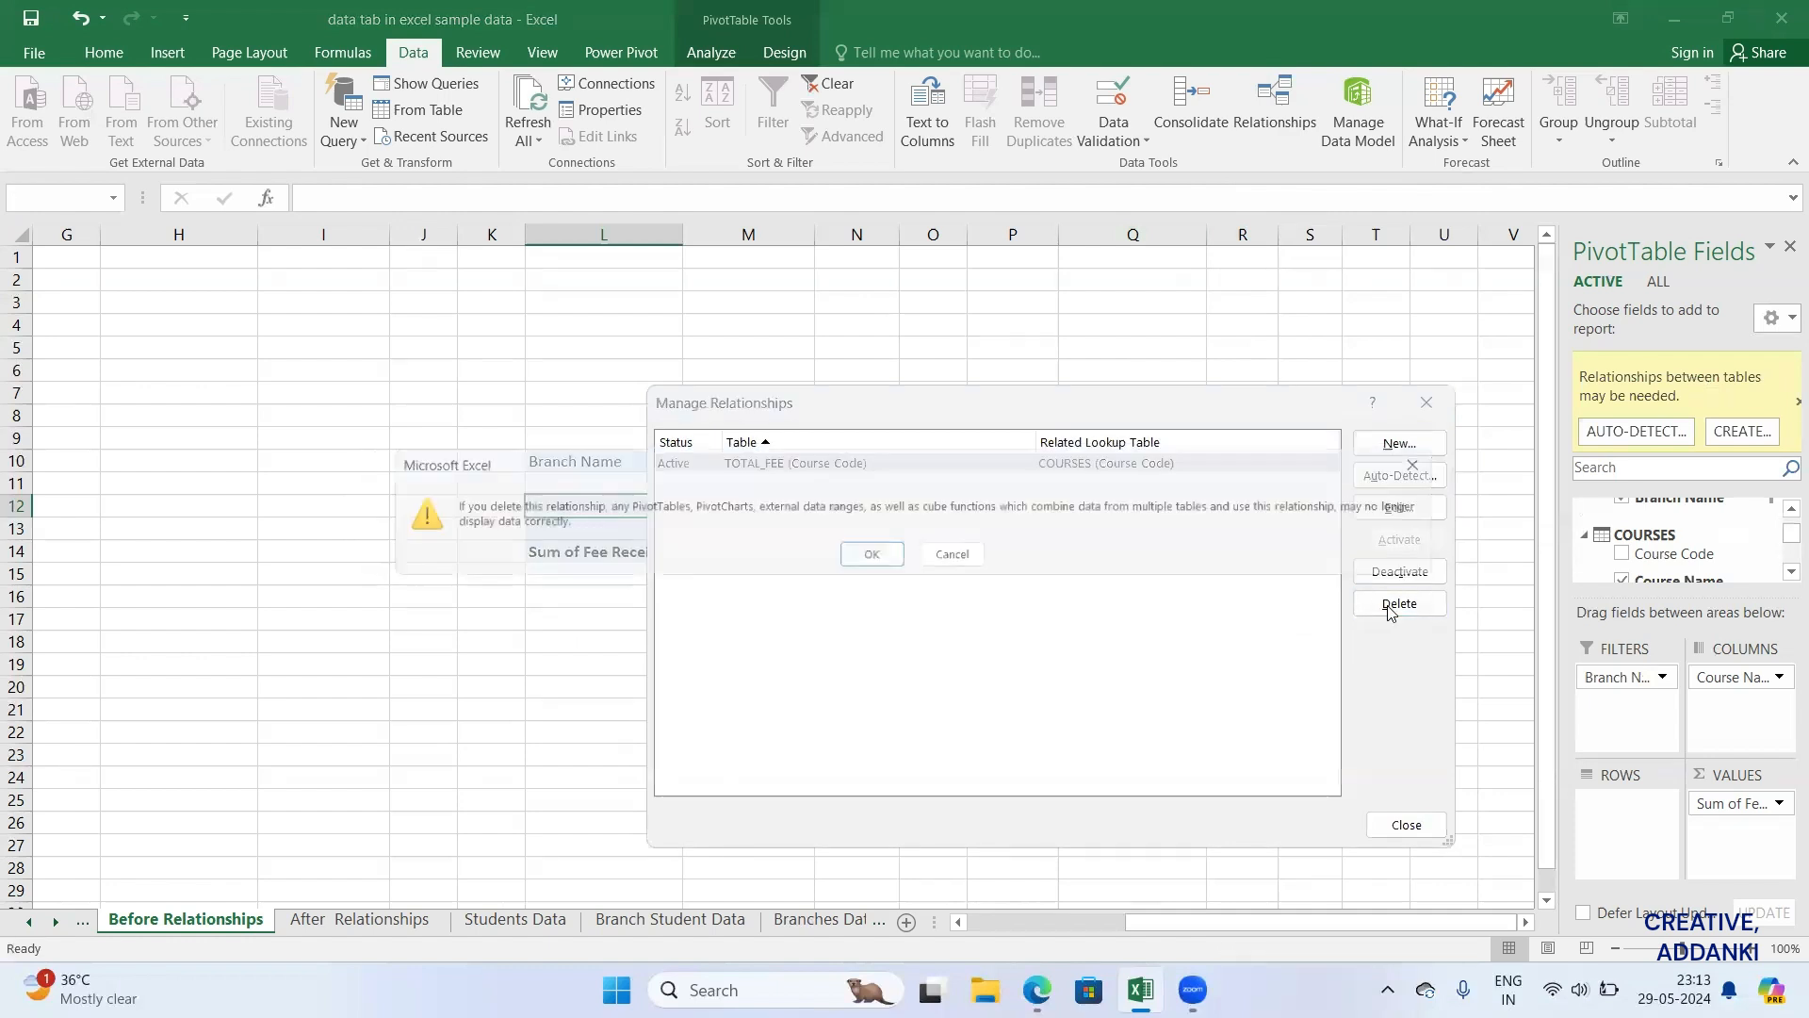
click(869, 558)
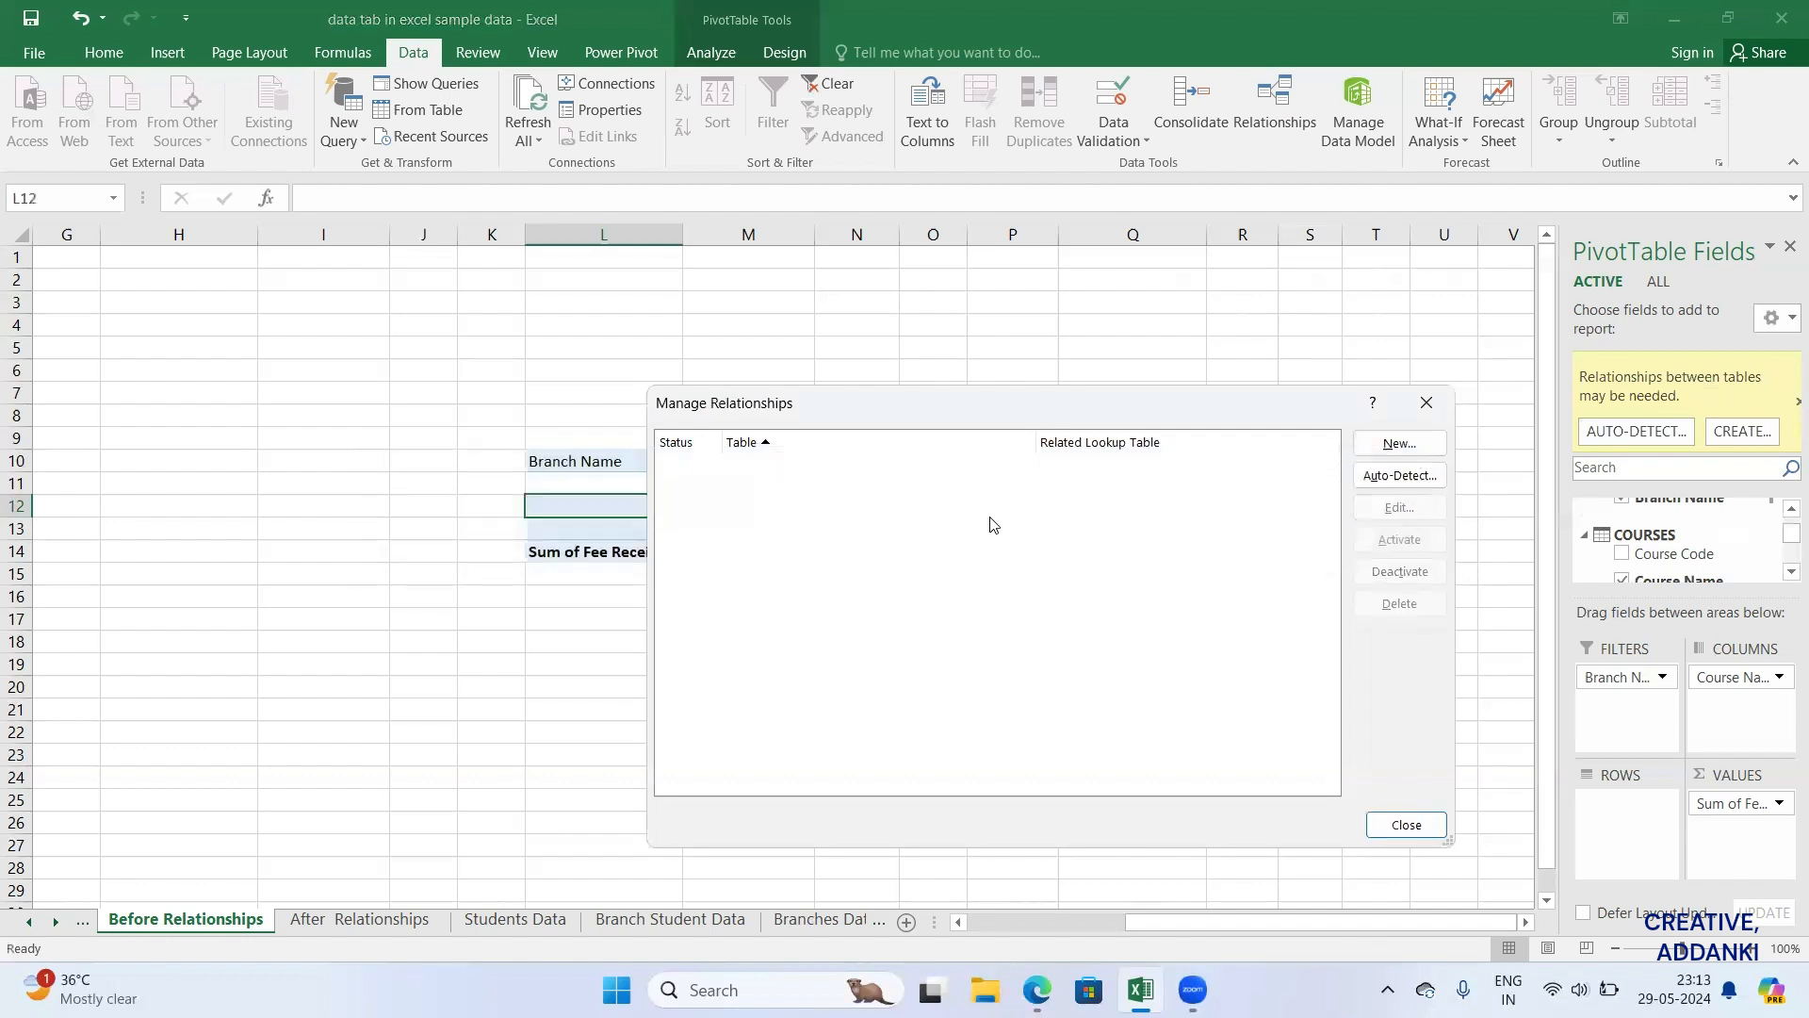
click(1424, 403)
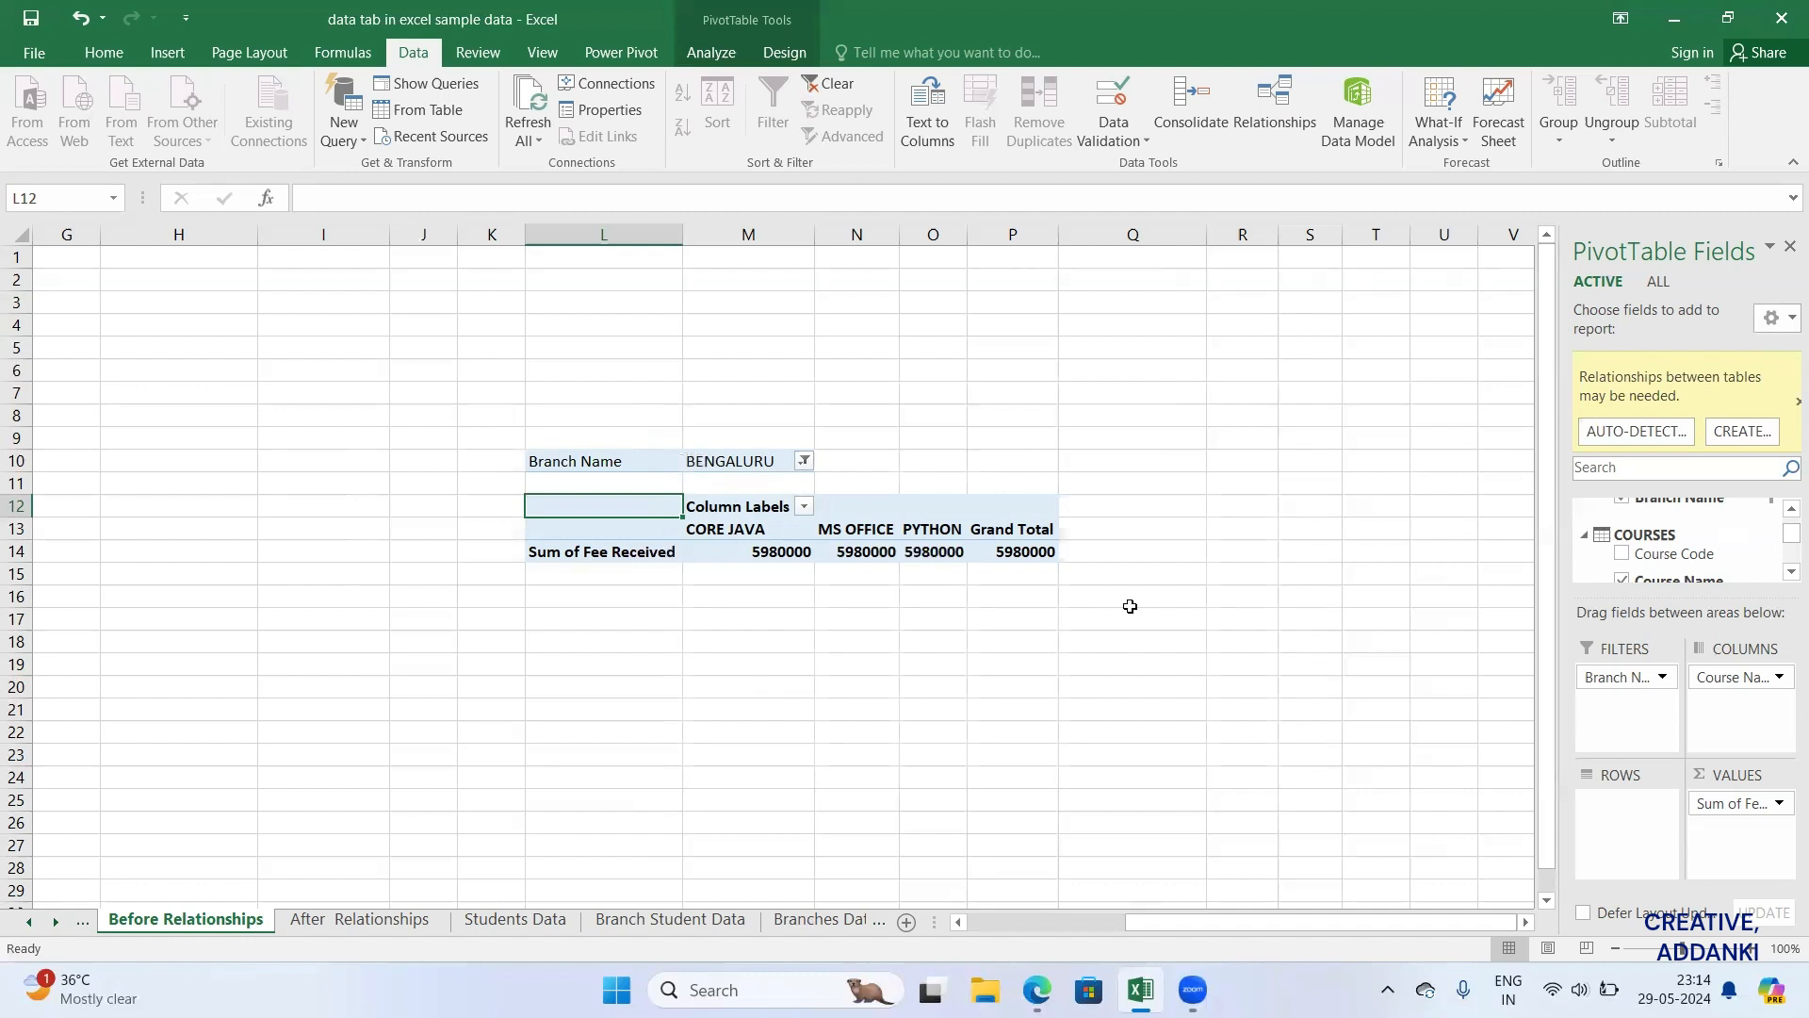
Step: Examine the data model's tables and their links in the Power Pivot diagram view, and return to the worksheet
click(1352, 113)
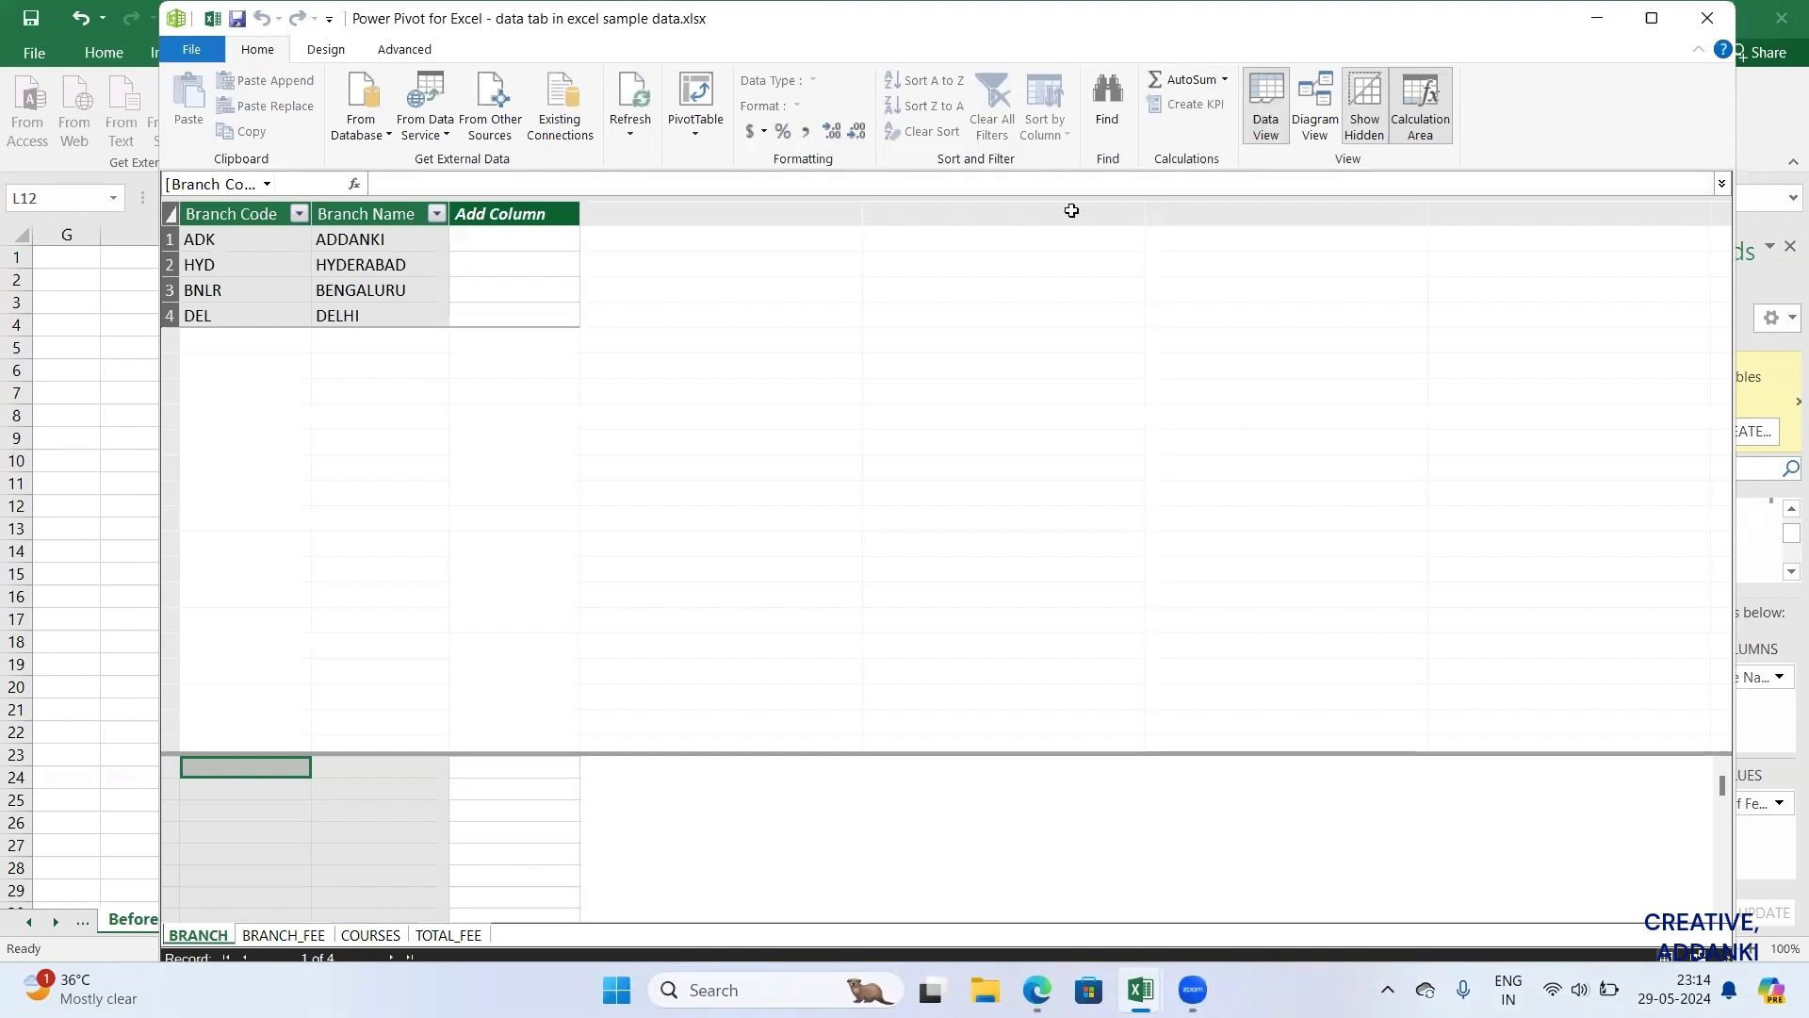
click(1318, 112)
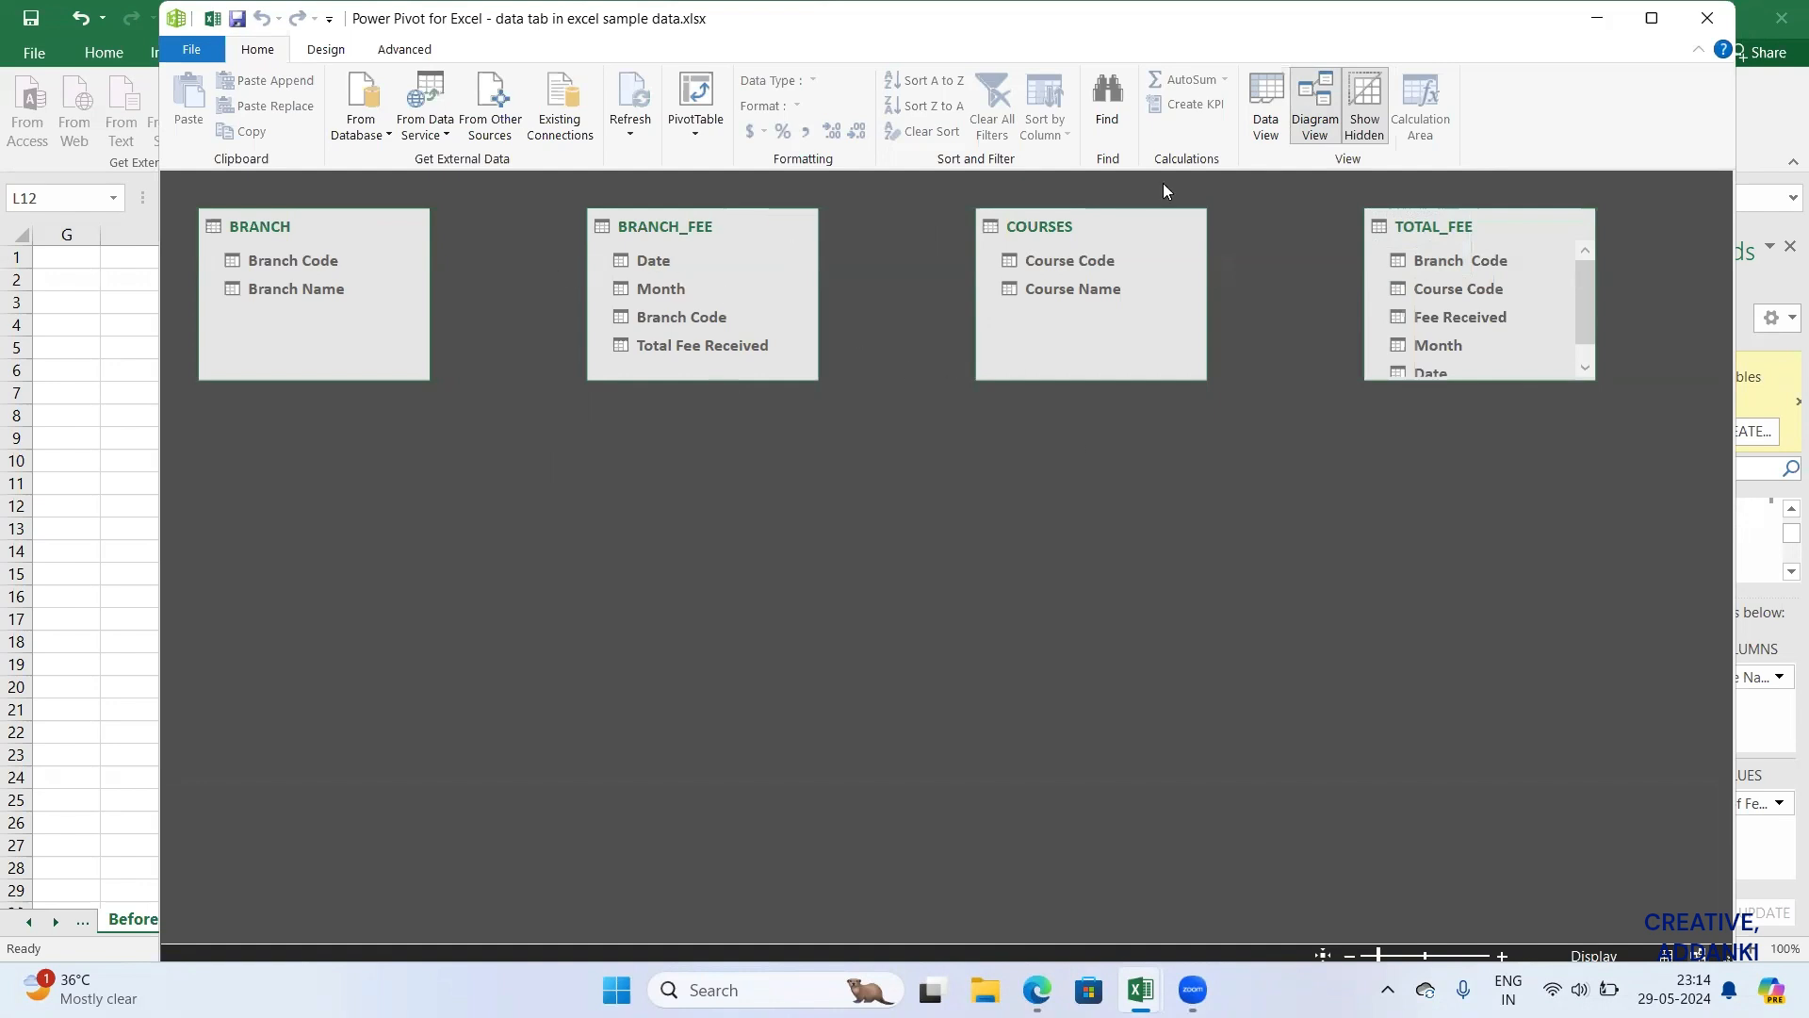
click(1707, 18)
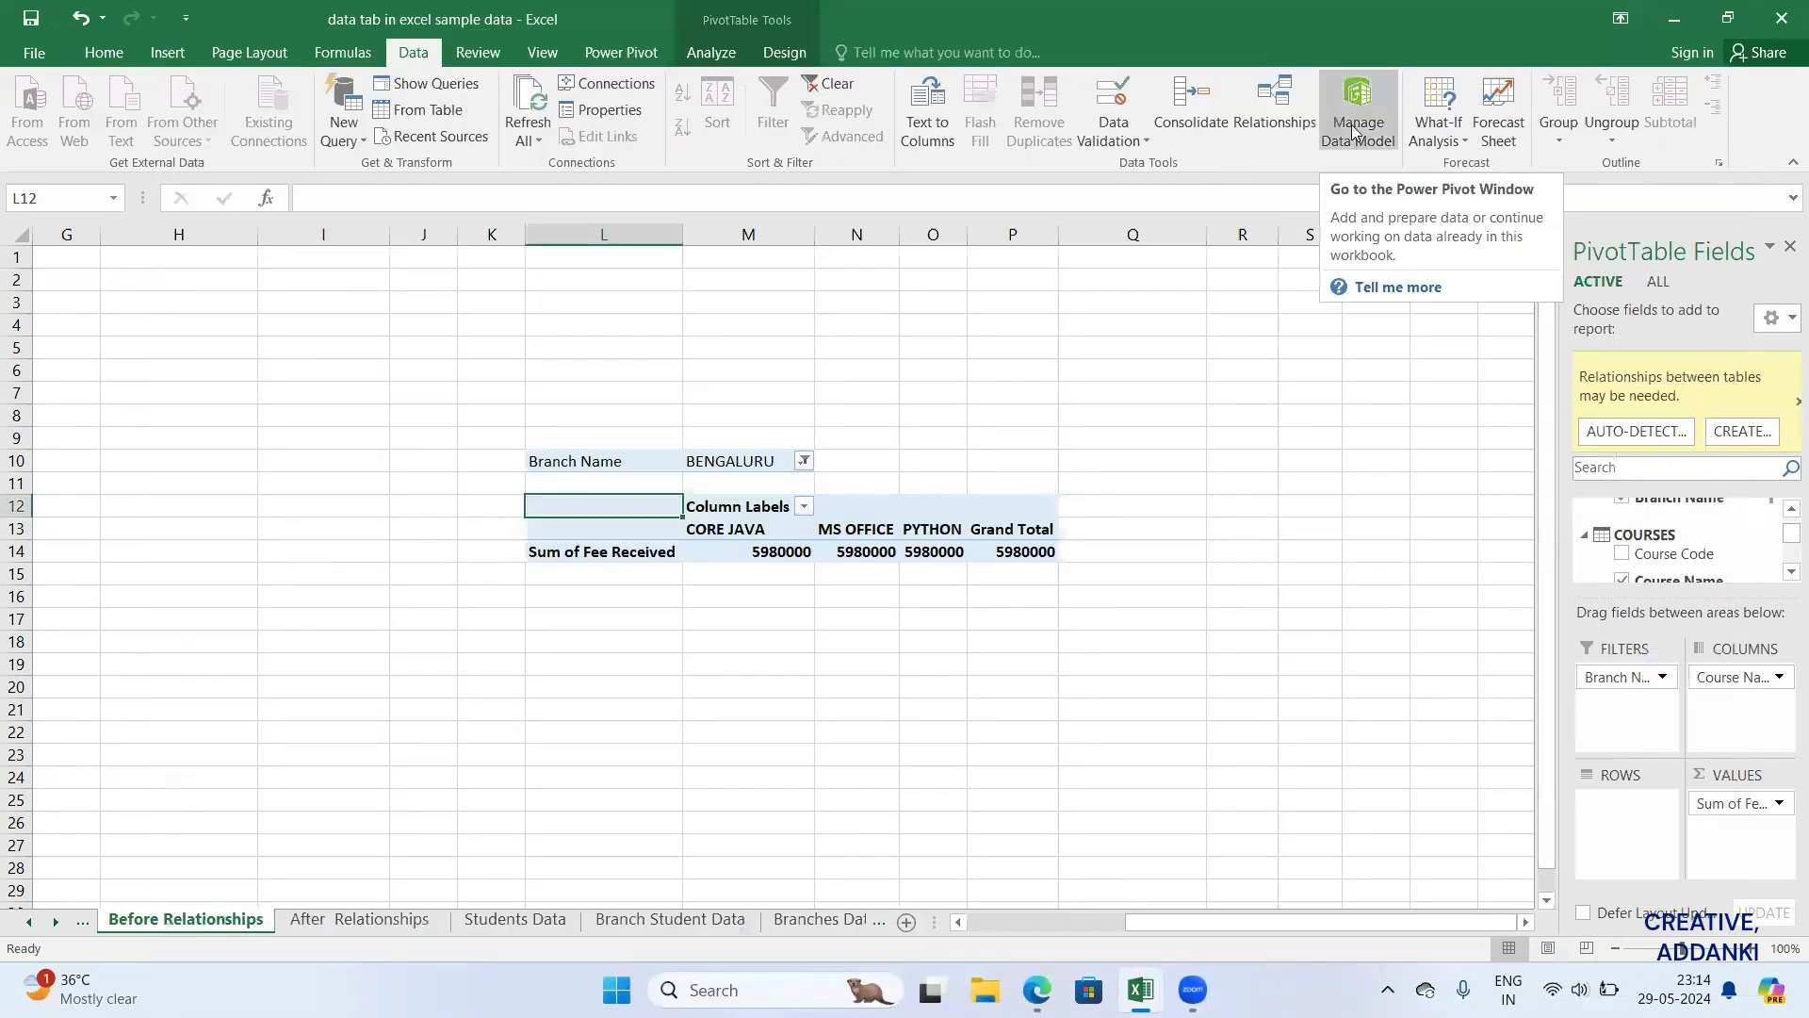
click(1353, 130)
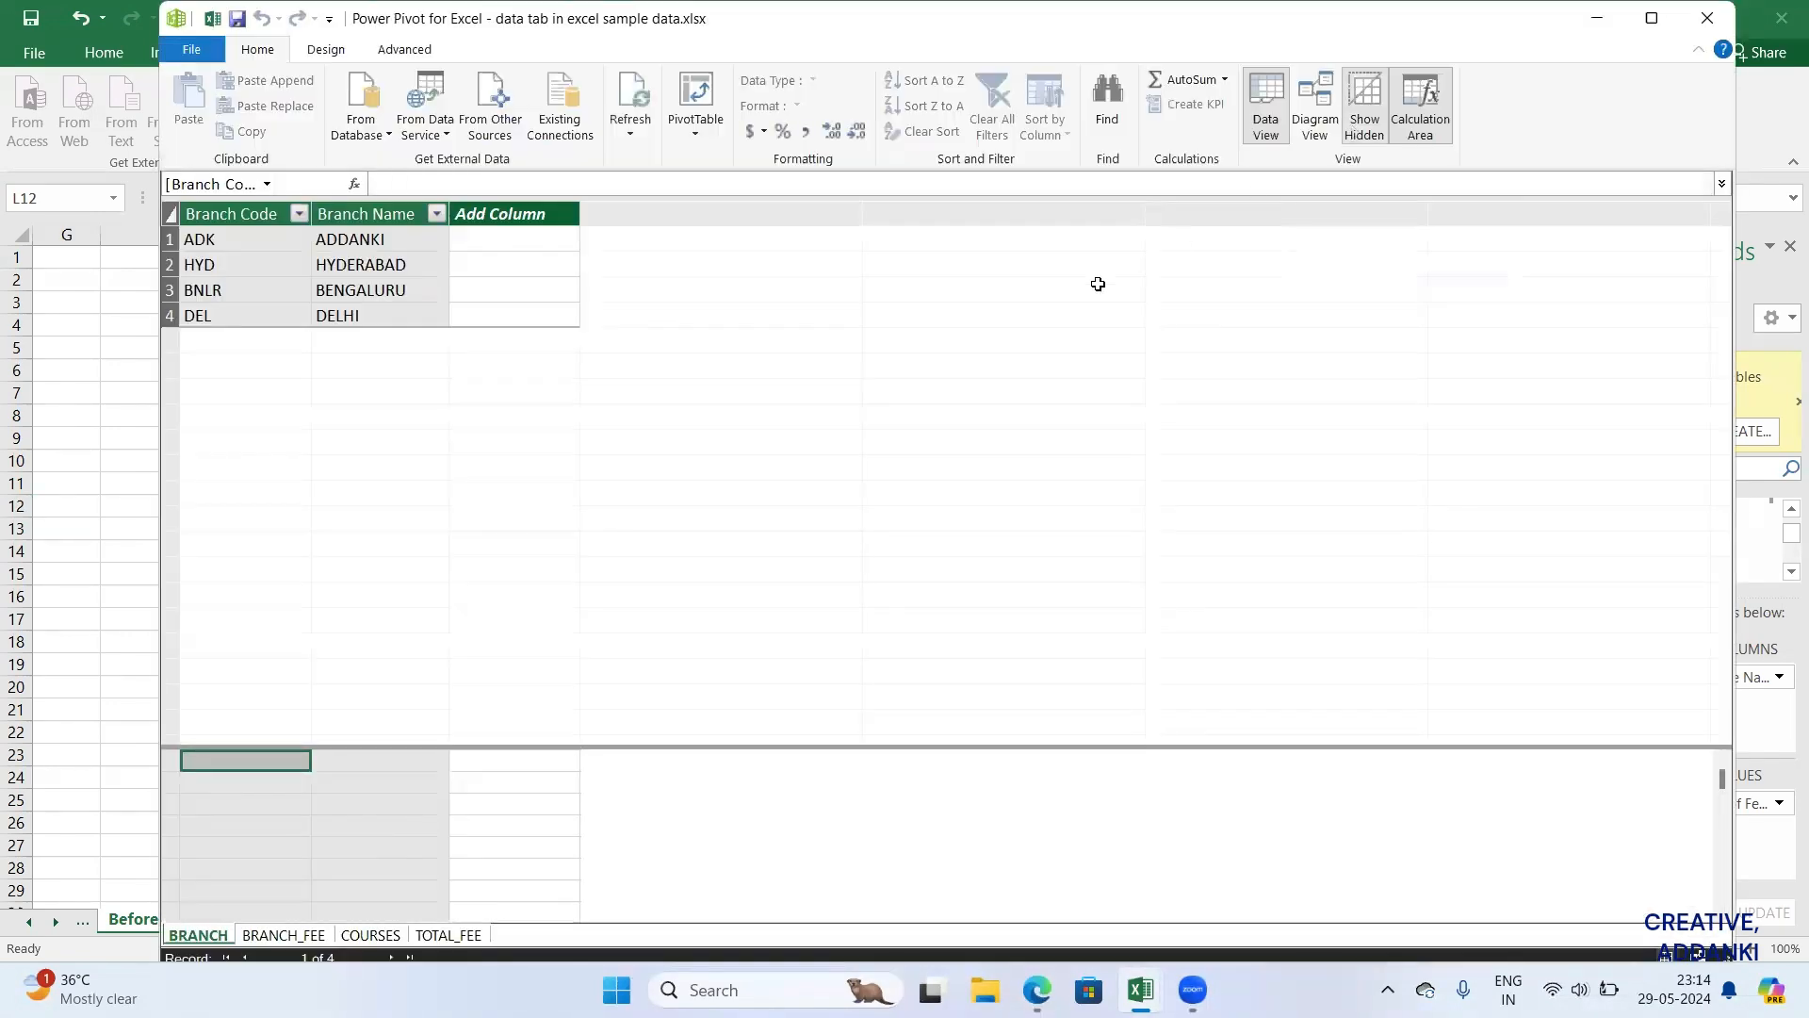
click(1324, 94)
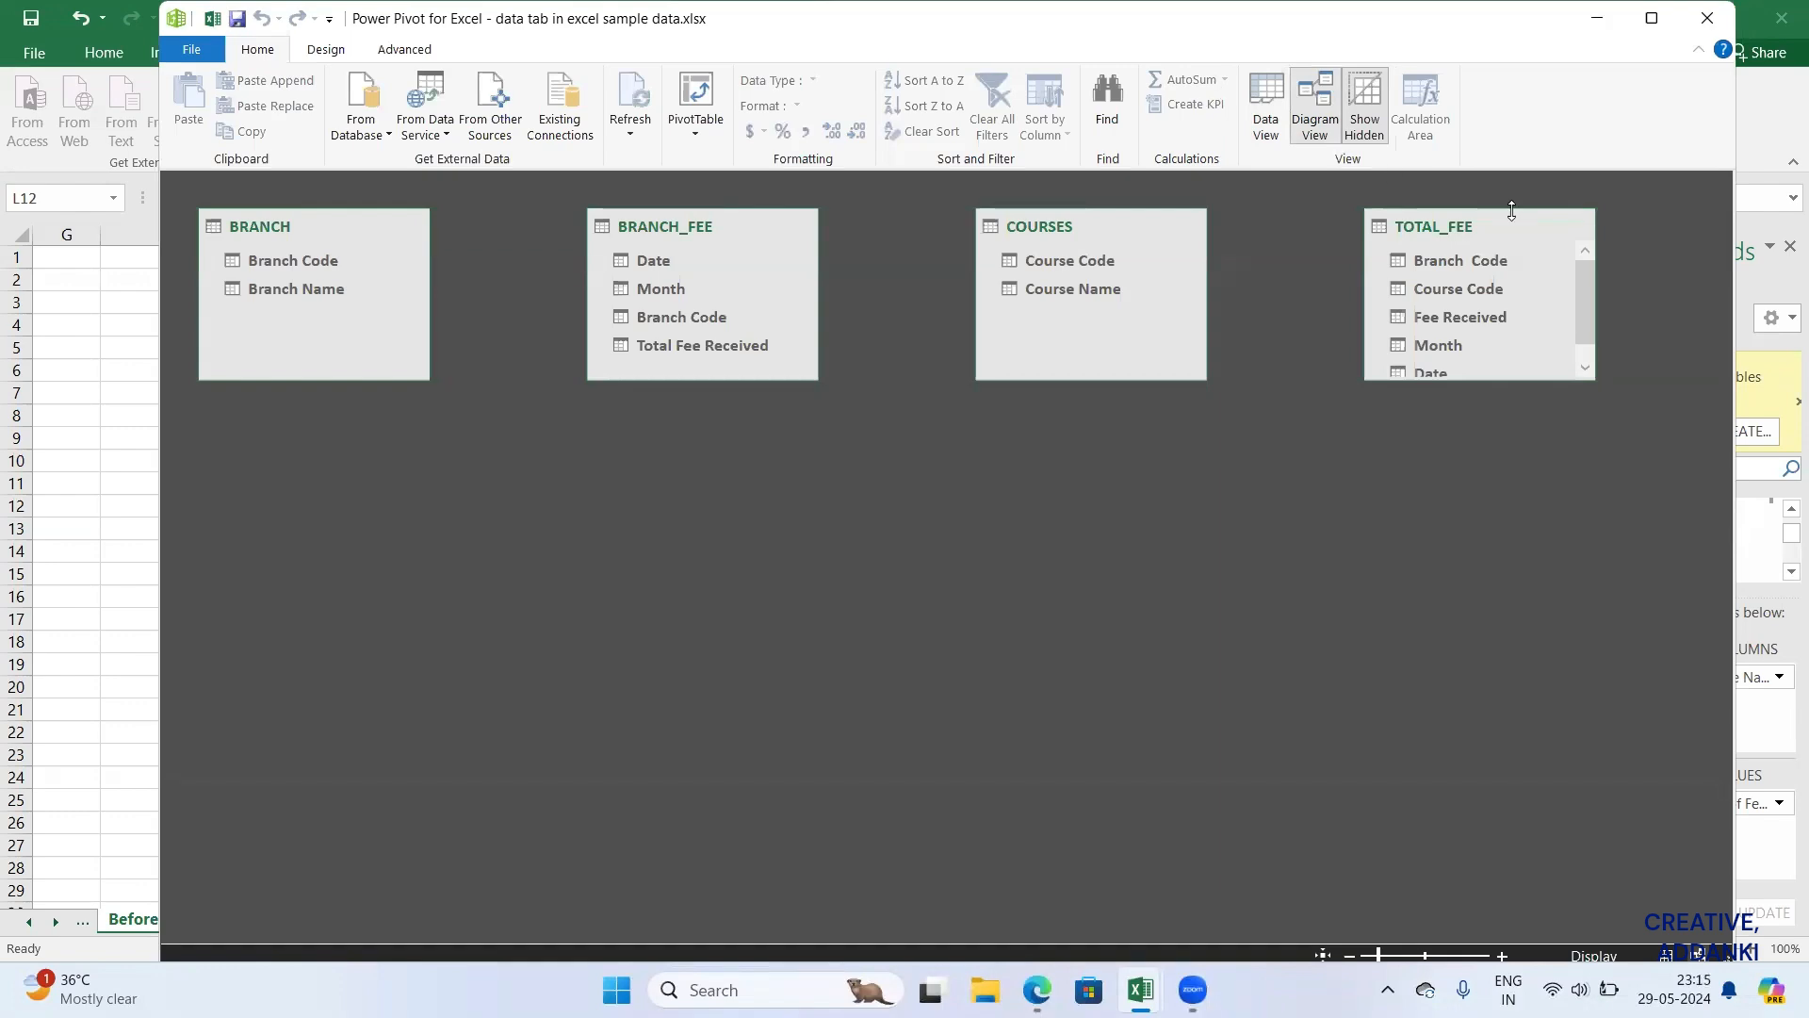
click(1708, 18)
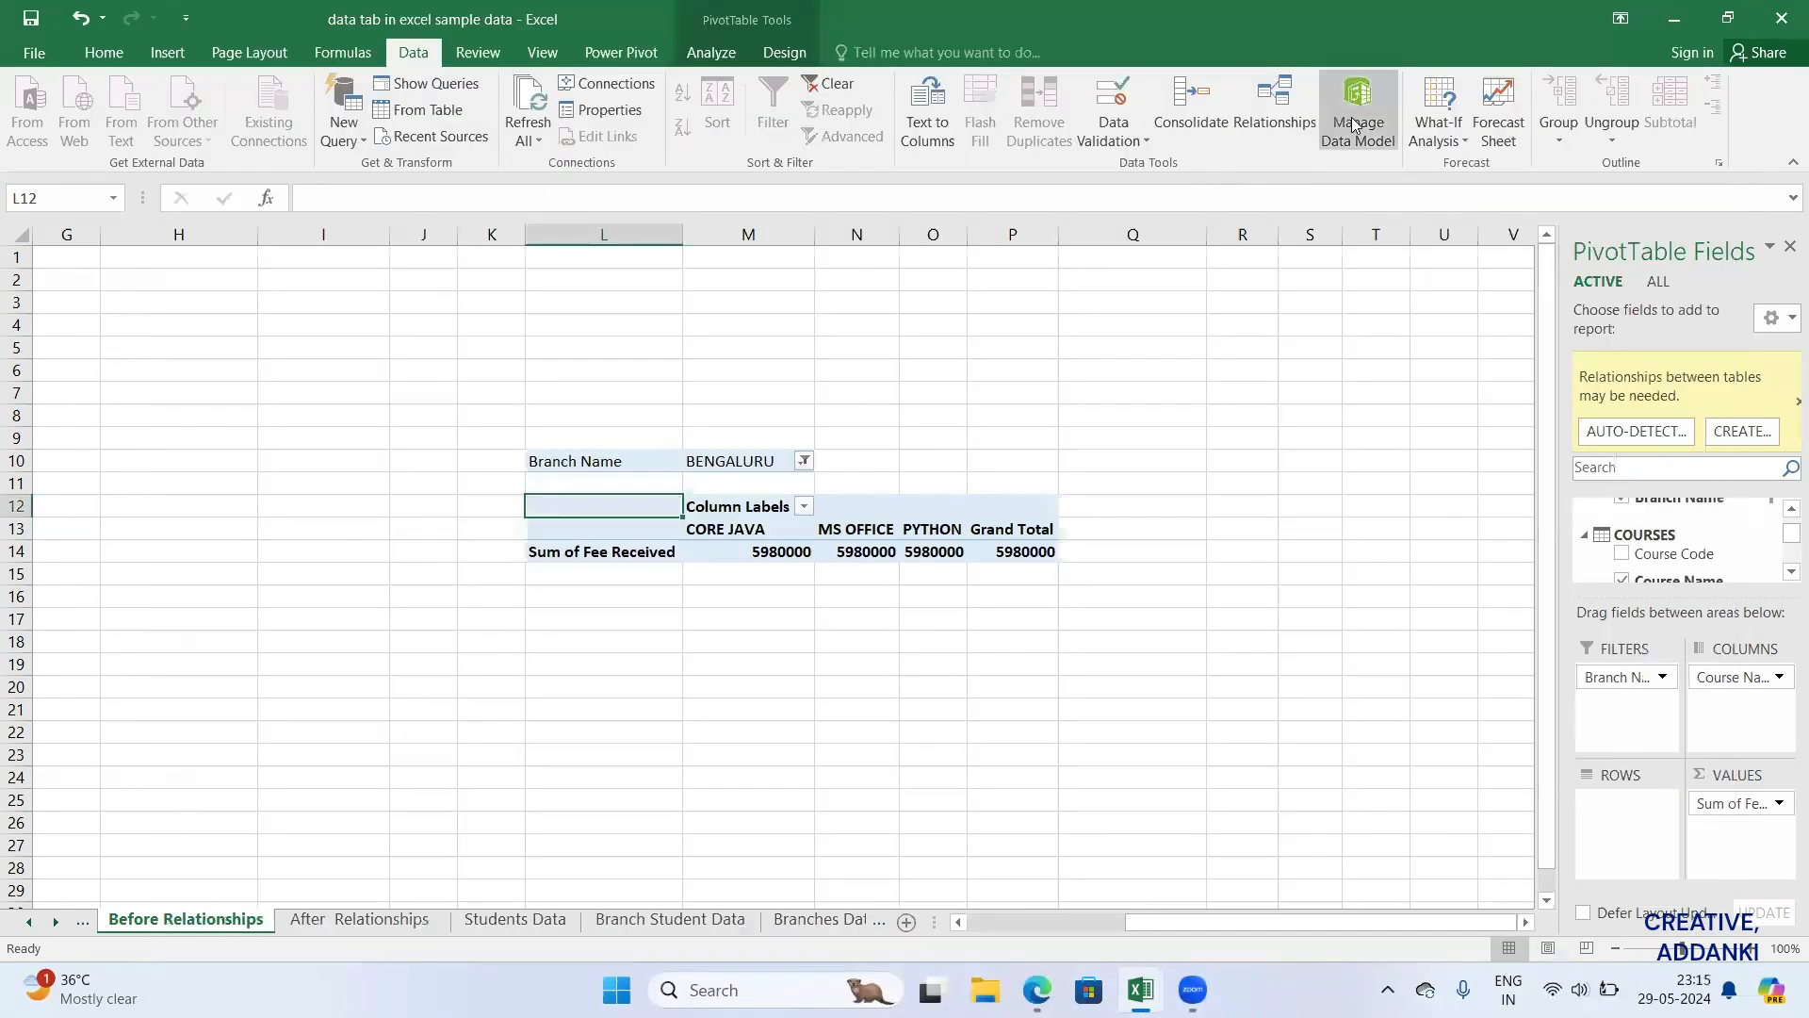
Step: Sort the data model's BRANCH table by Branch Code from Z to A, switch it to A to Z, and close Power Pivot
click(1350, 118)
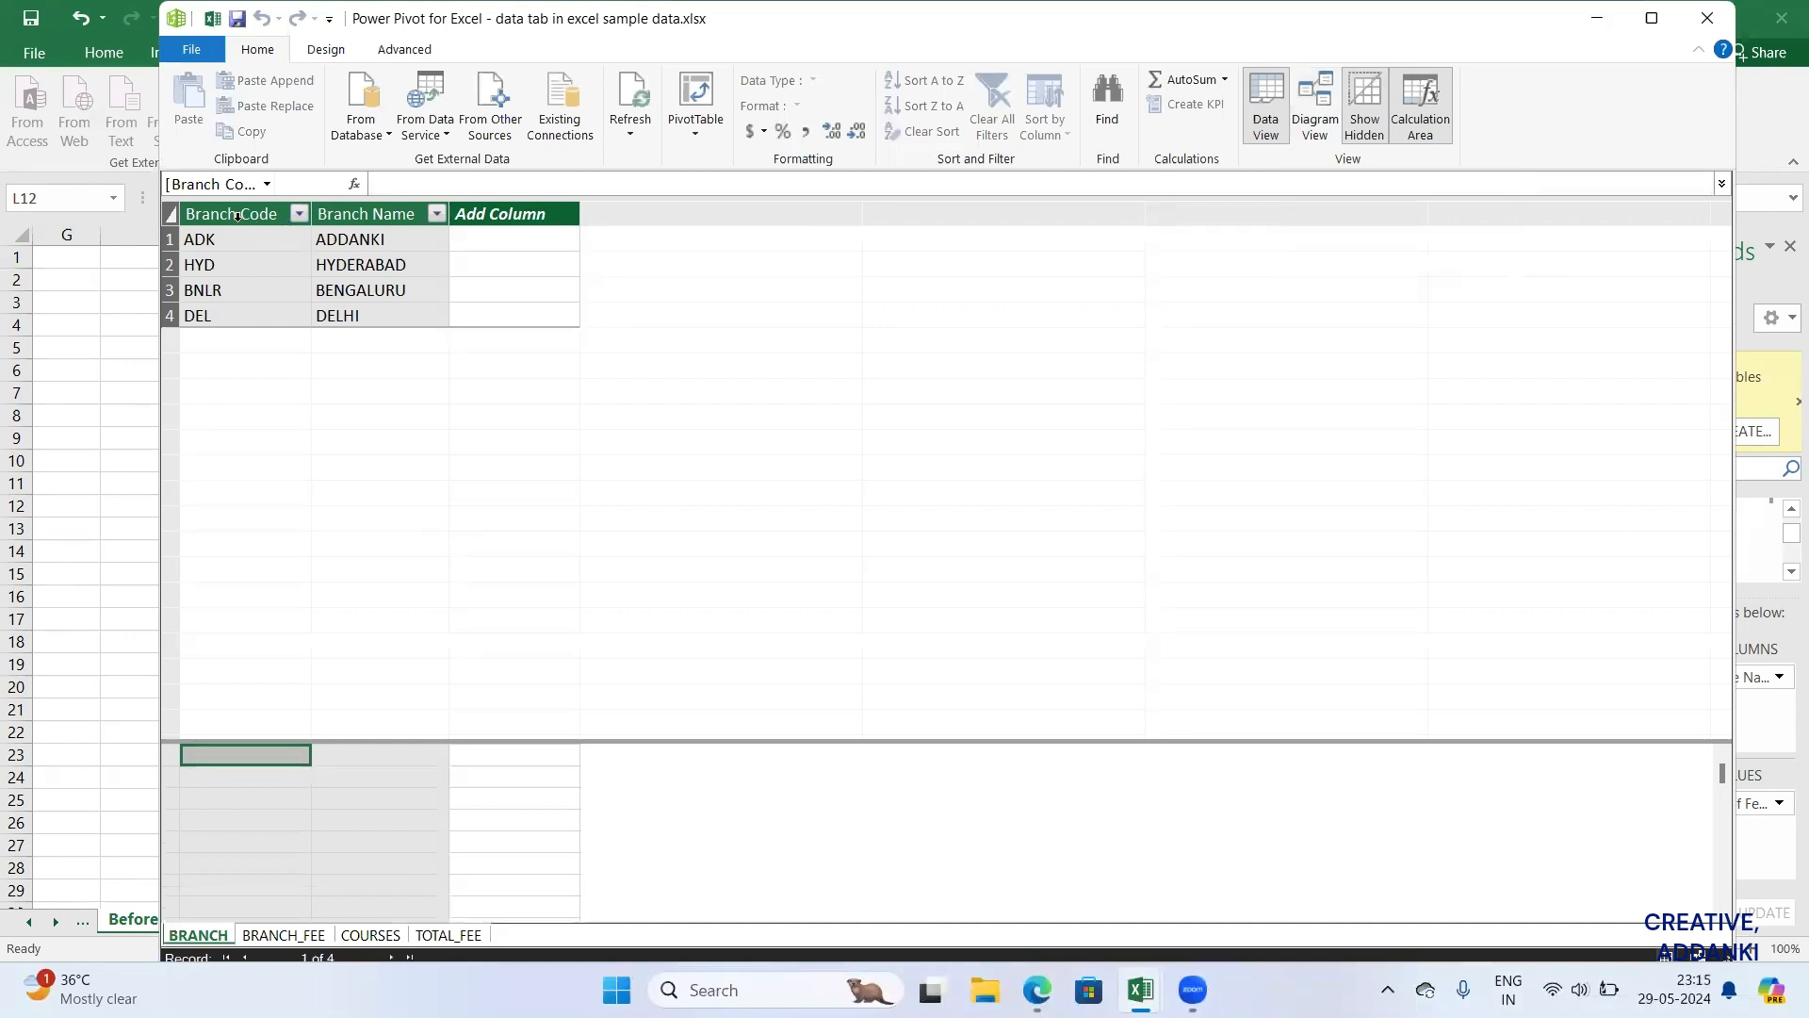
click(240, 218)
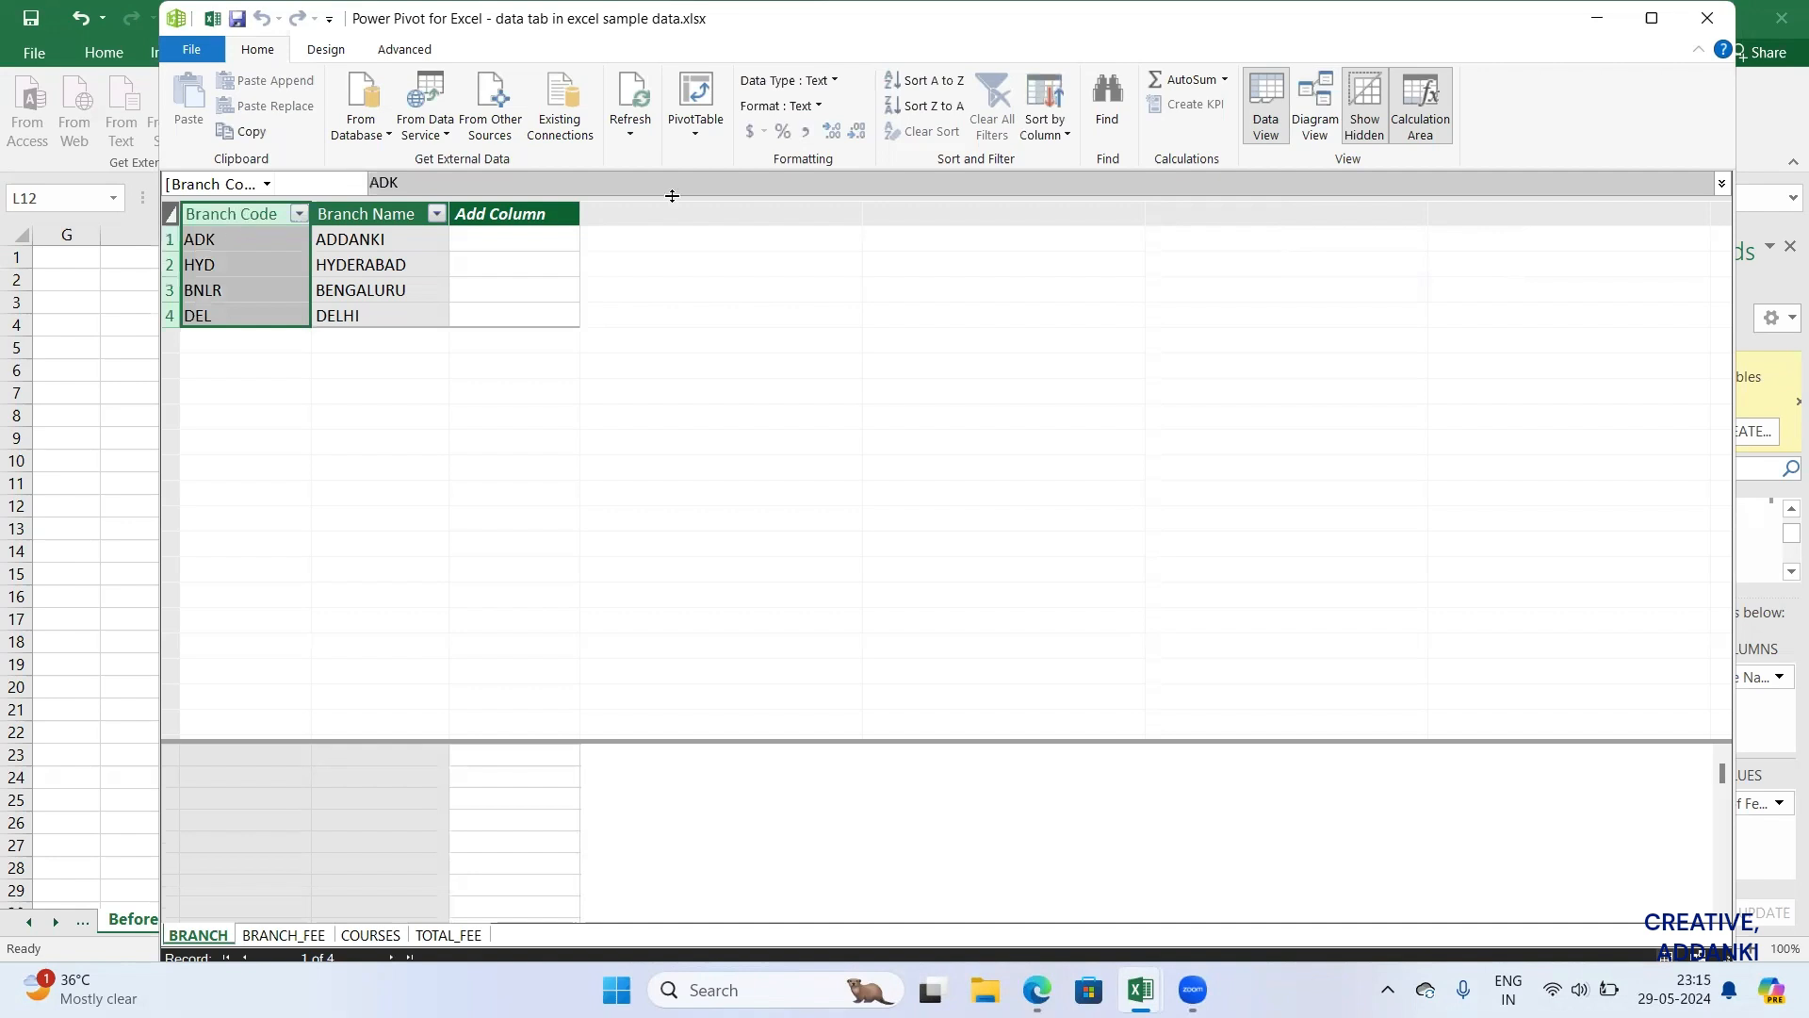
click(936, 107)
click(936, 81)
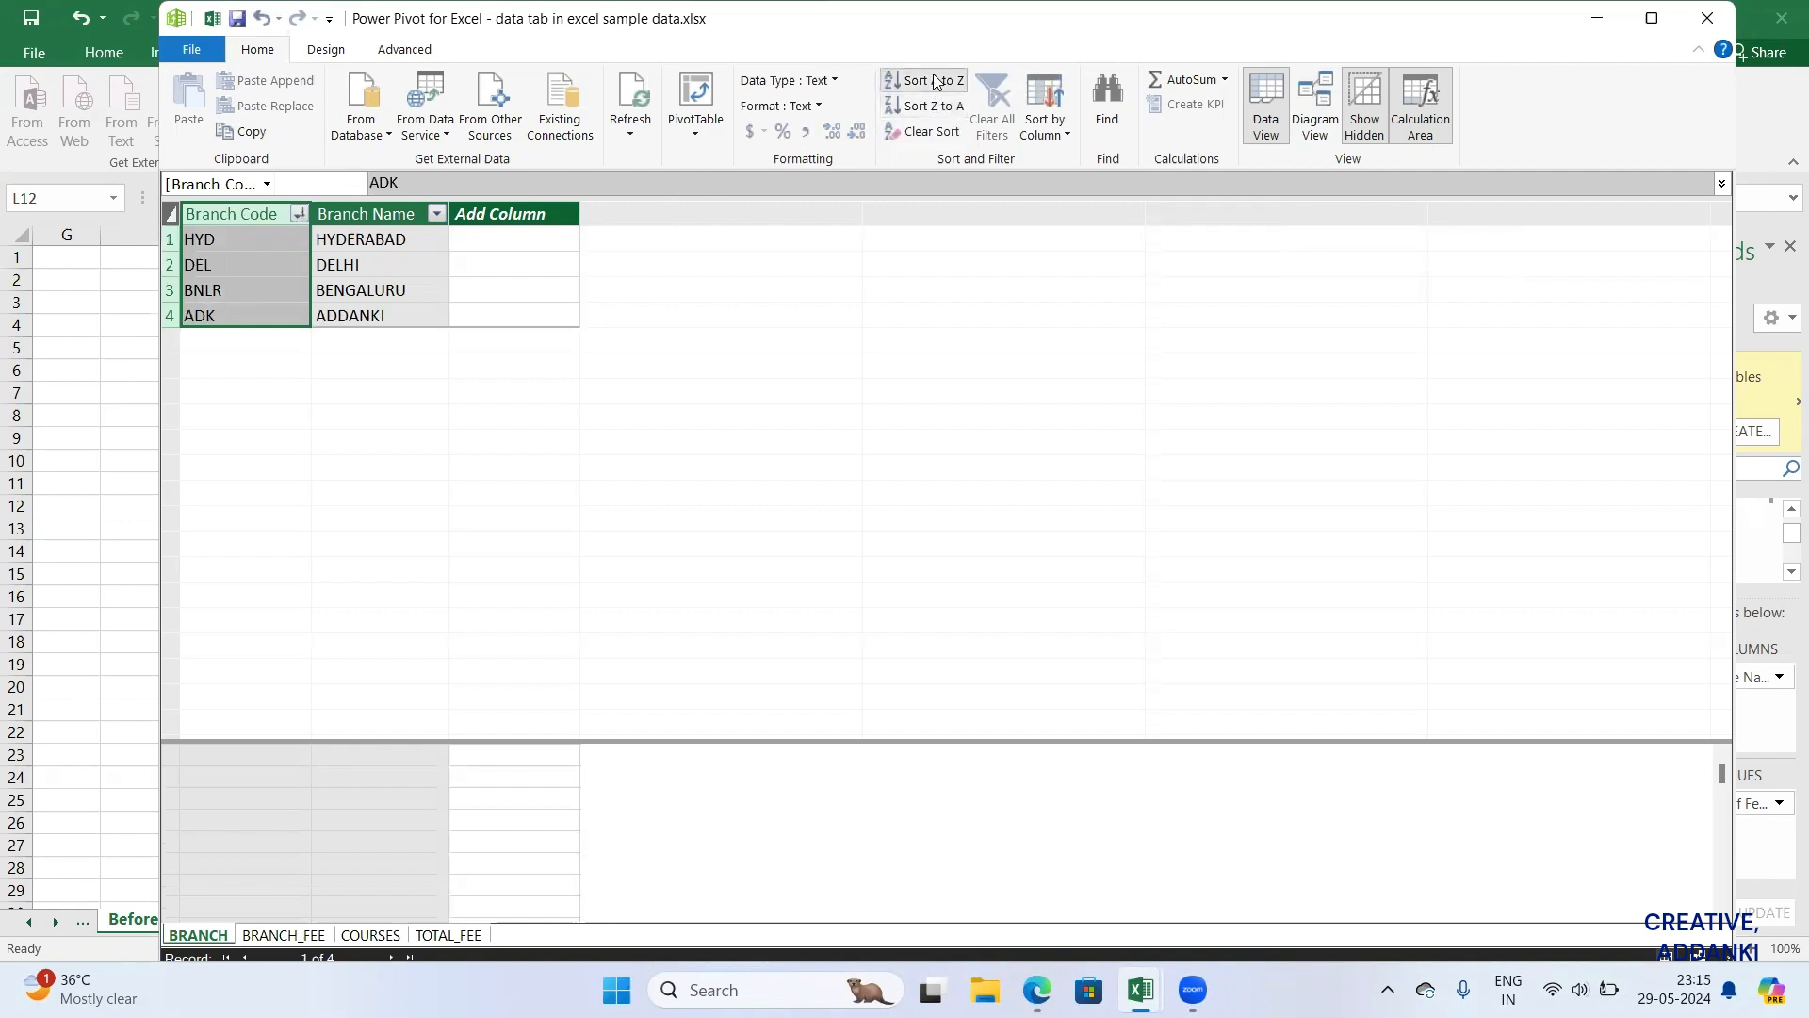
click(1046, 134)
click(1005, 285)
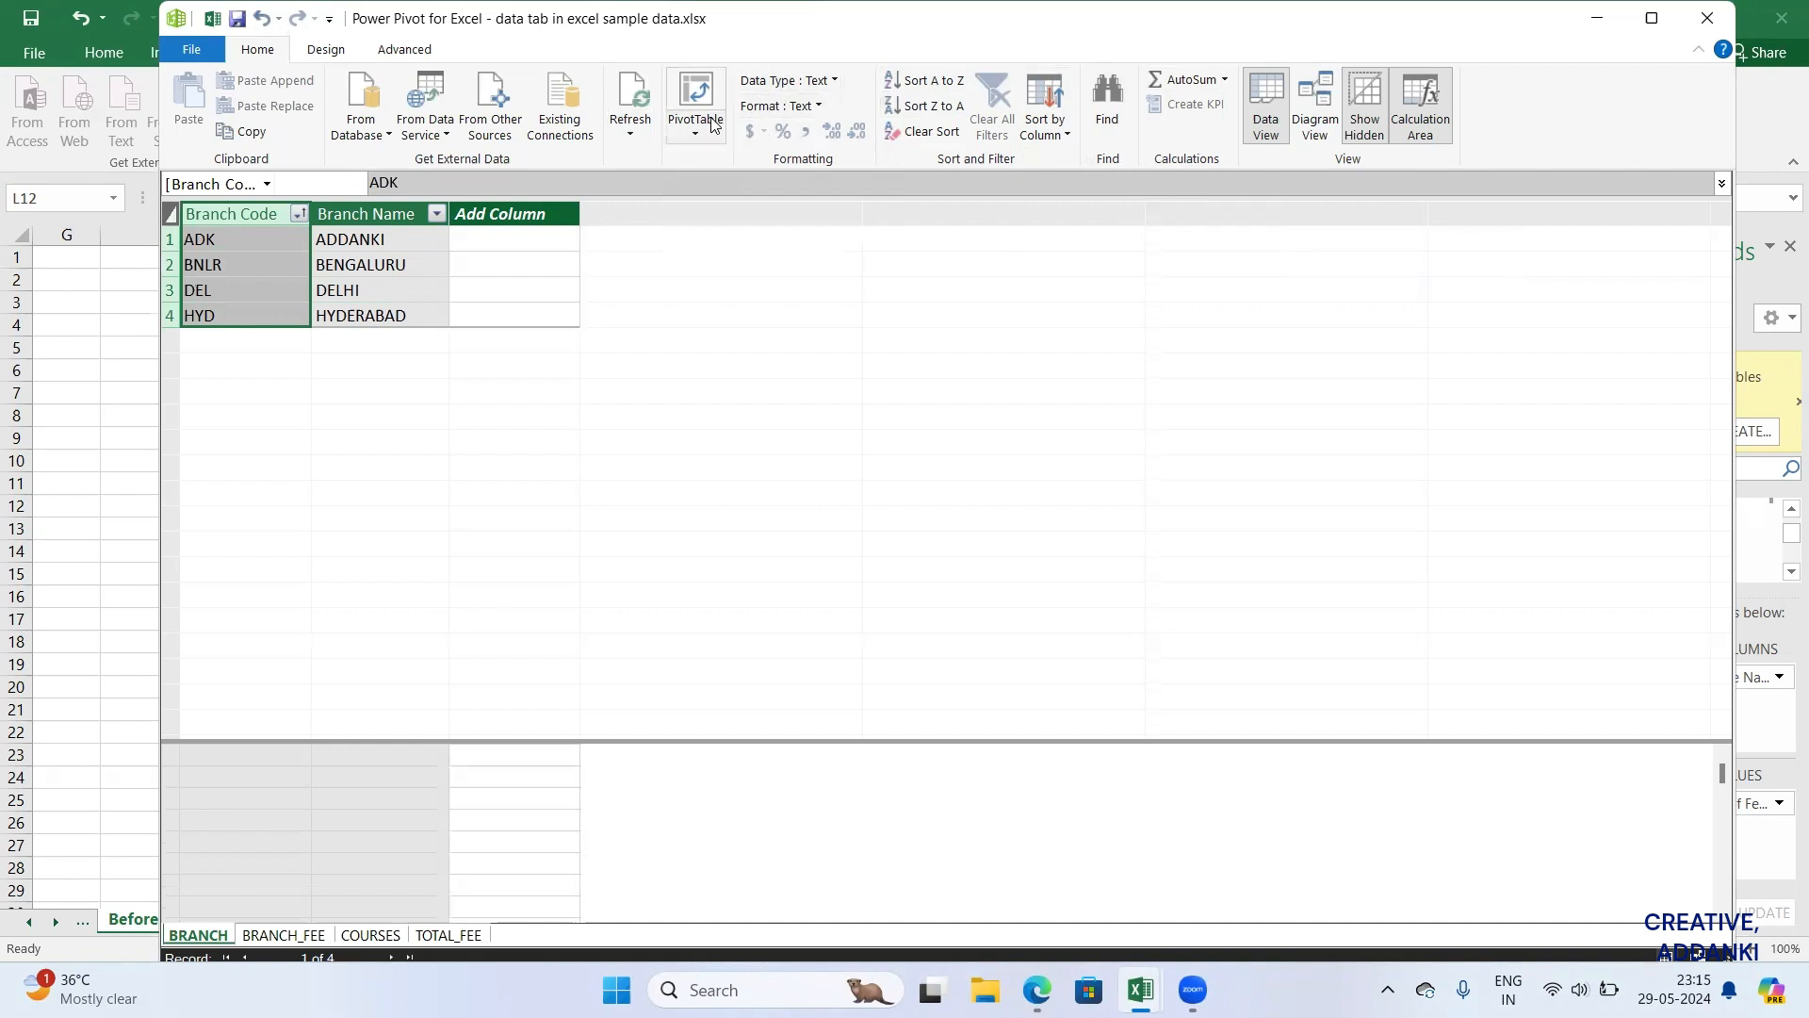
click(1707, 19)
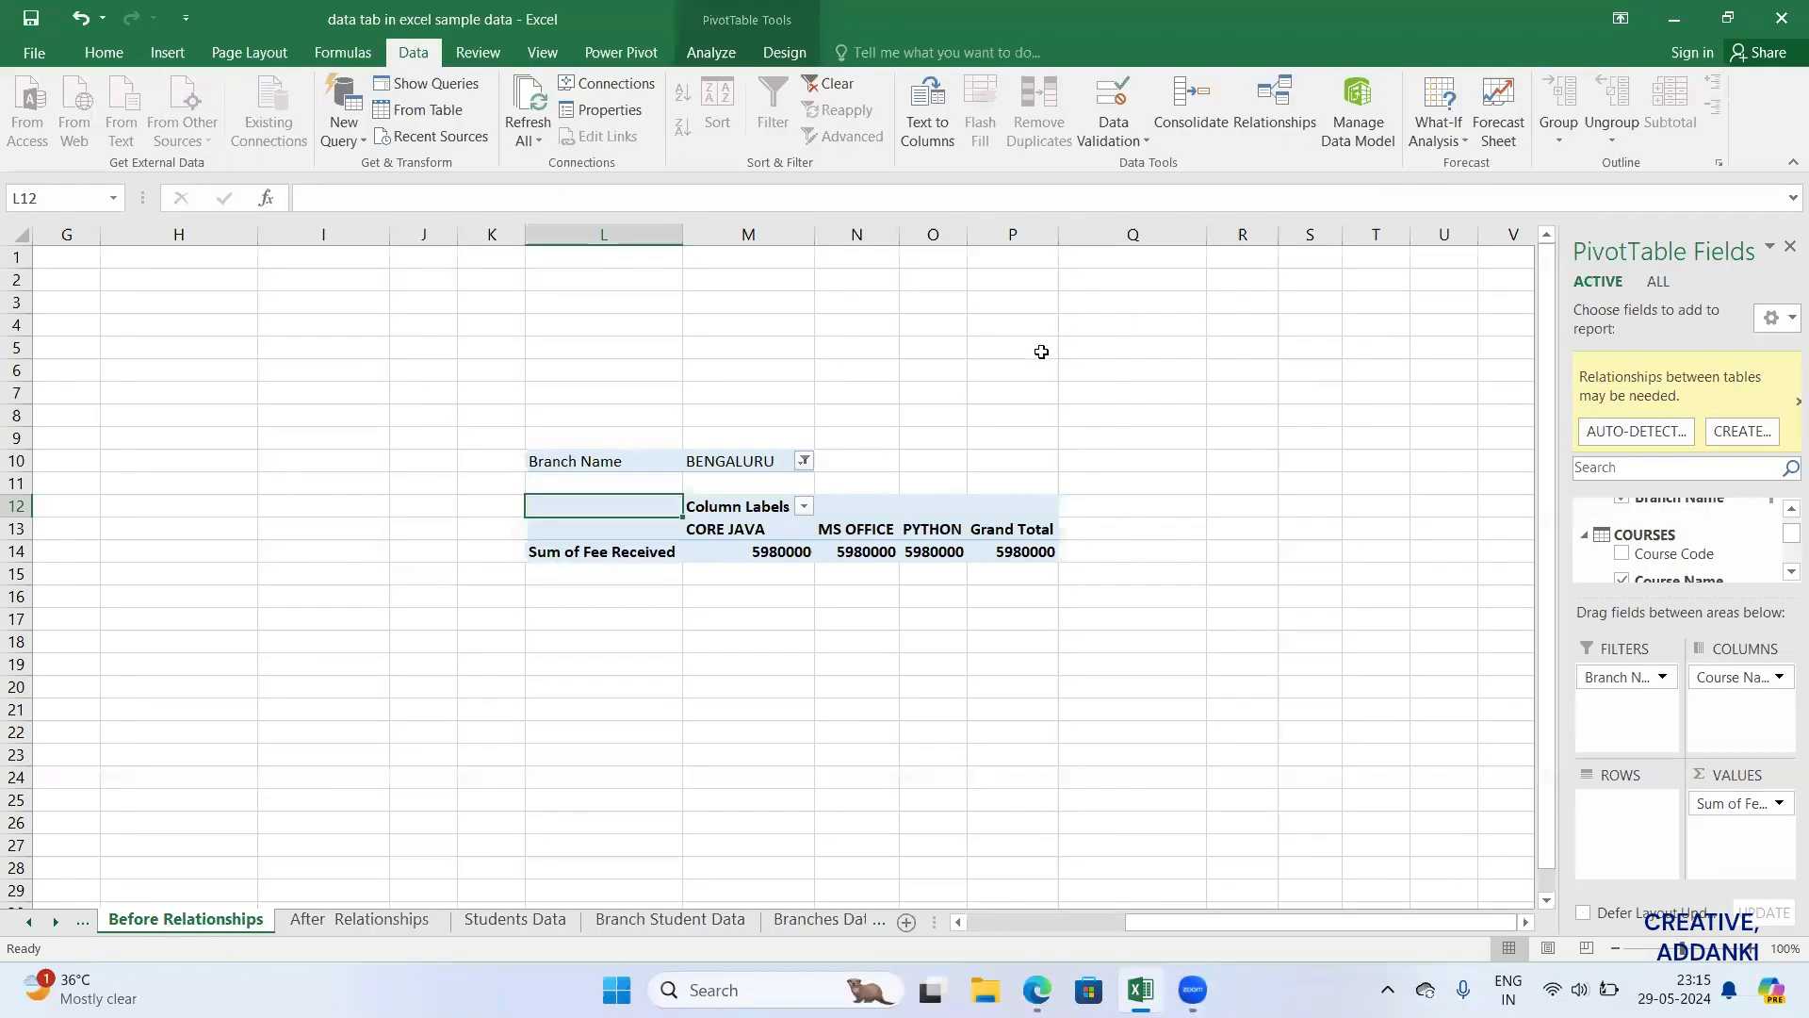